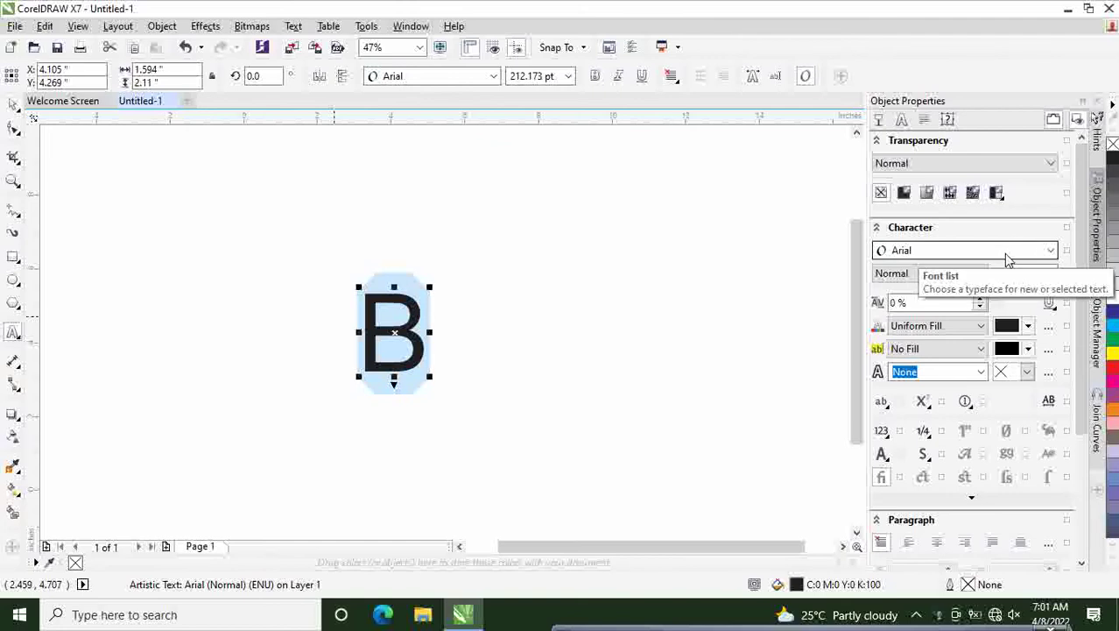
Set the letter B in the Wide Latin font and enlarge it to about 8.3 by 4 inches.
{"action": "left_click", "coordinate": [1052, 250]}
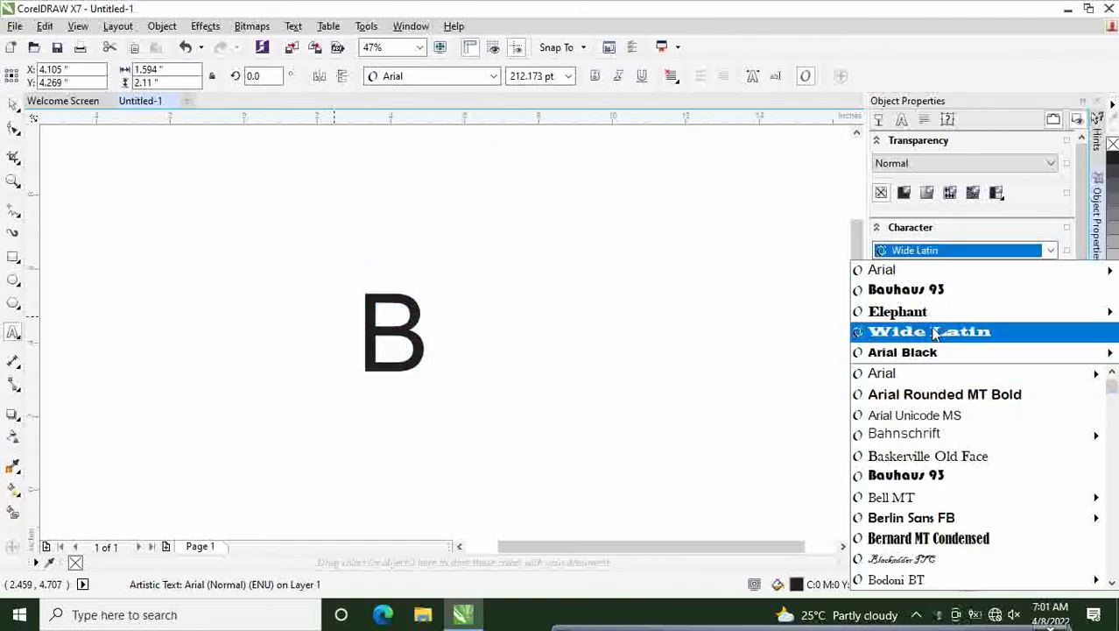
{"action": "left_click", "coordinate": [934, 326]}
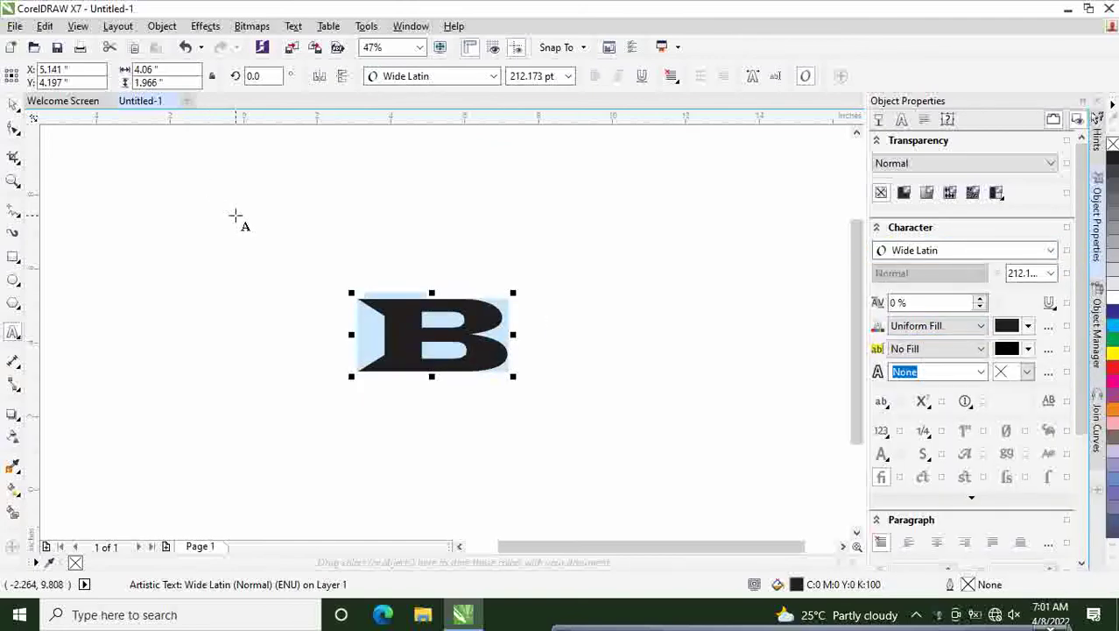
{"action": "left_click", "coordinate": [13, 104]}
{"action": "left_click_drag", "start_coordinate": [513, 375], "coordinate": [580, 470]}
{"action": "left_click_drag", "start_coordinate": [349, 290], "coordinate": [261, 224]}
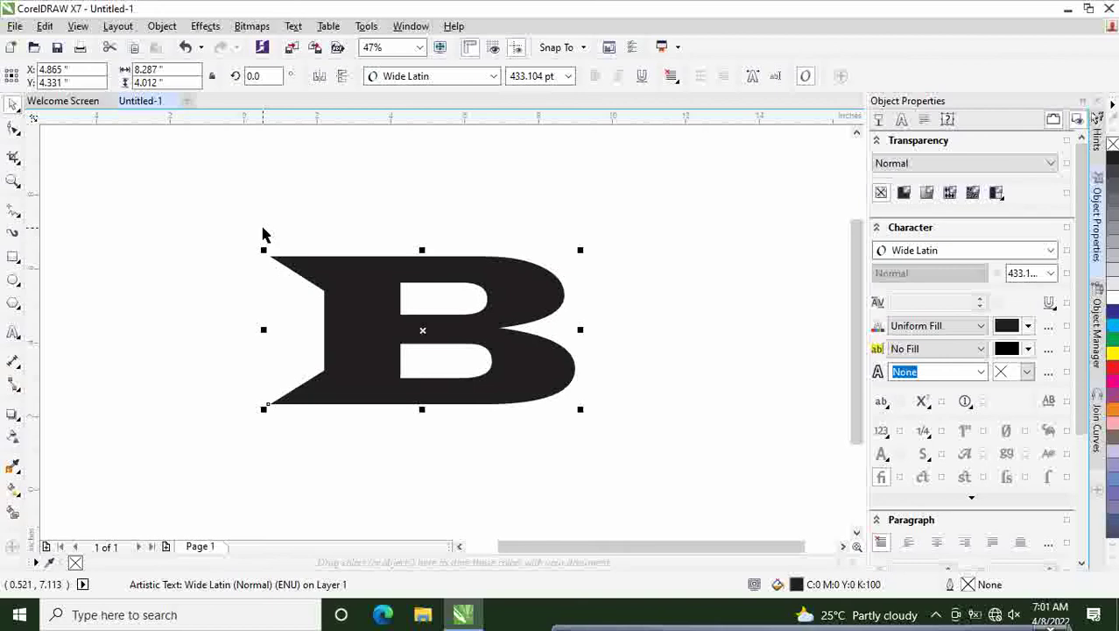
Convert the letter B to curves and set its outline width to 36 pt.
{"action": "right_click", "coordinate": [419, 327]}
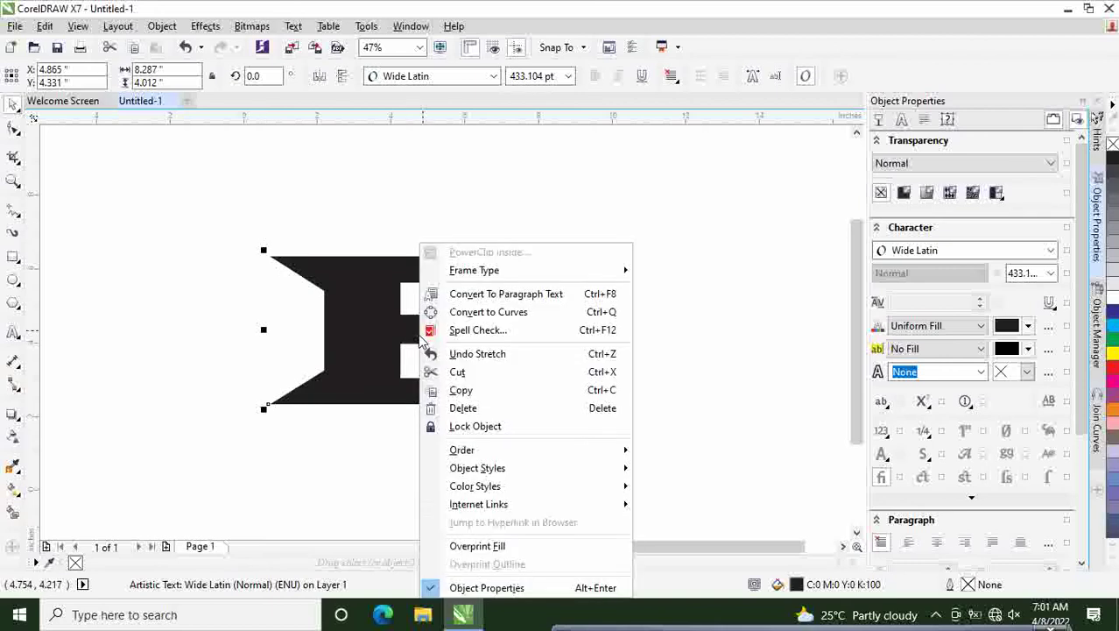
{"action": "left_click", "coordinate": [478, 314]}
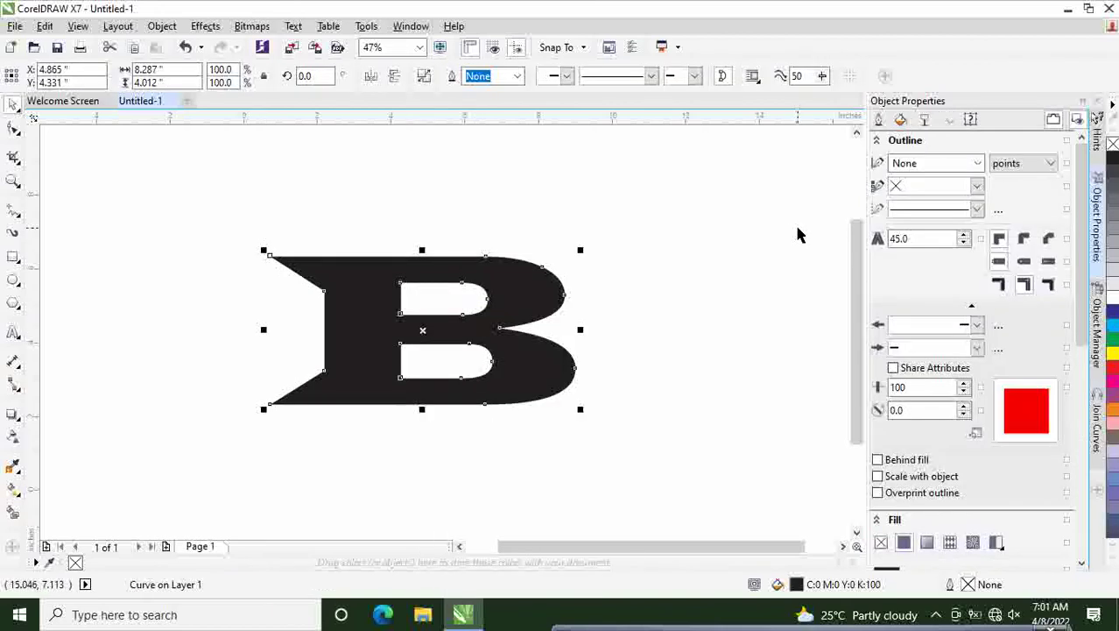
{"action": "left_click", "coordinate": [976, 166]}
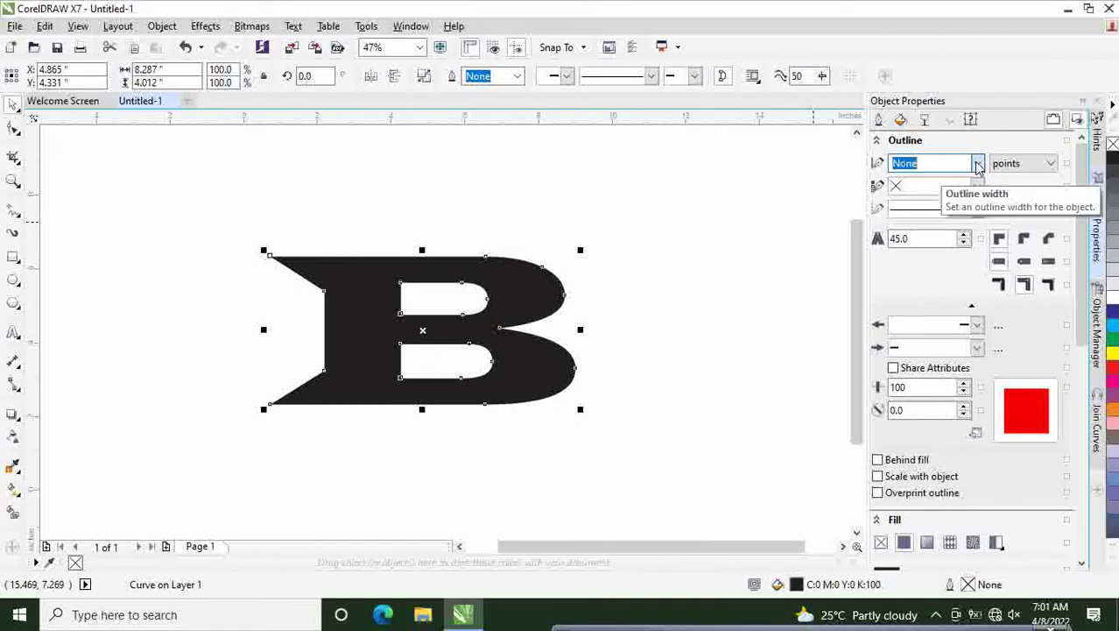
{"action": "left_click", "coordinate": [978, 165]}
{"action": "left_click", "coordinate": [930, 348]}
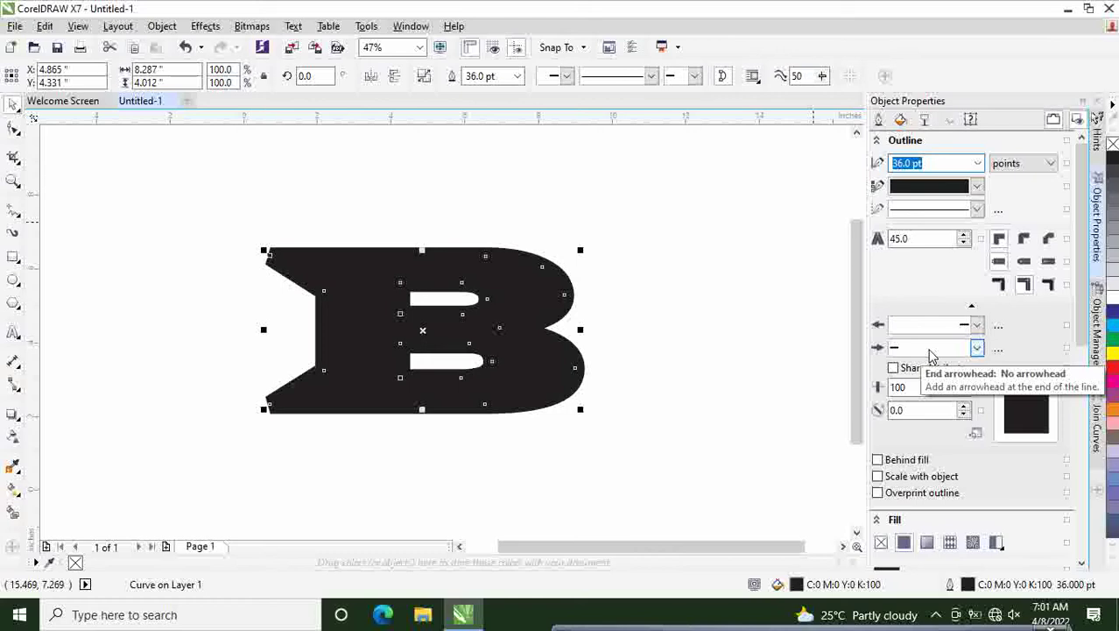
Give the letter's outline round corners and colour it brown (C0 M60 Y60 K40).
{"action": "left_click", "coordinate": [1024, 242]}
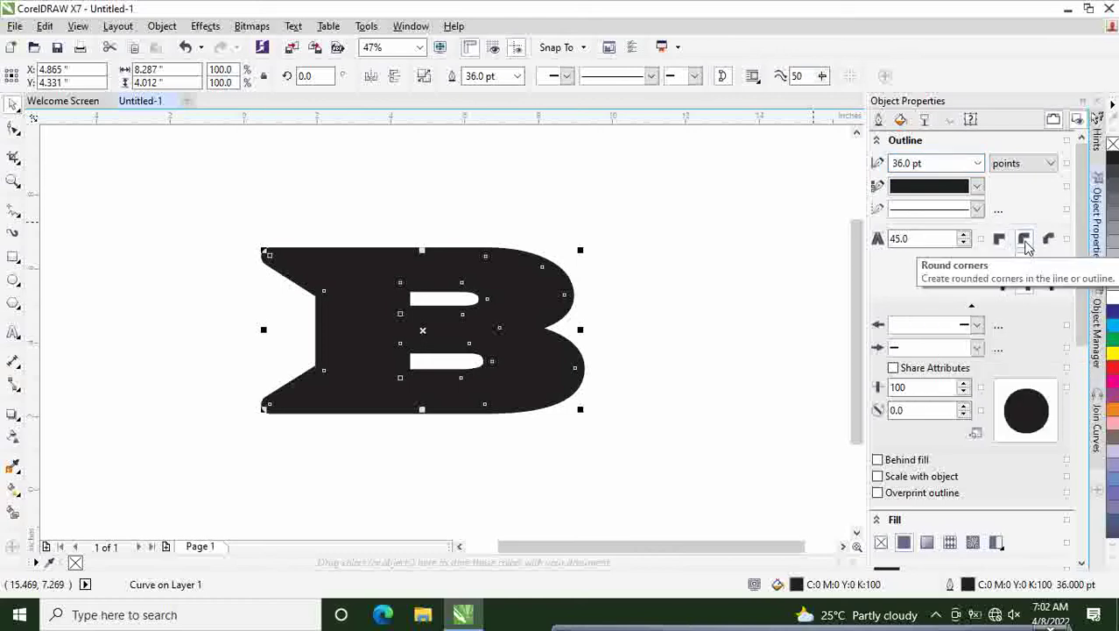
{"action": "left_click", "coordinate": [976, 185]}
{"action": "scroll", "coordinate": [975, 258], "scroll_direction": "down", "scroll_amount": 3}
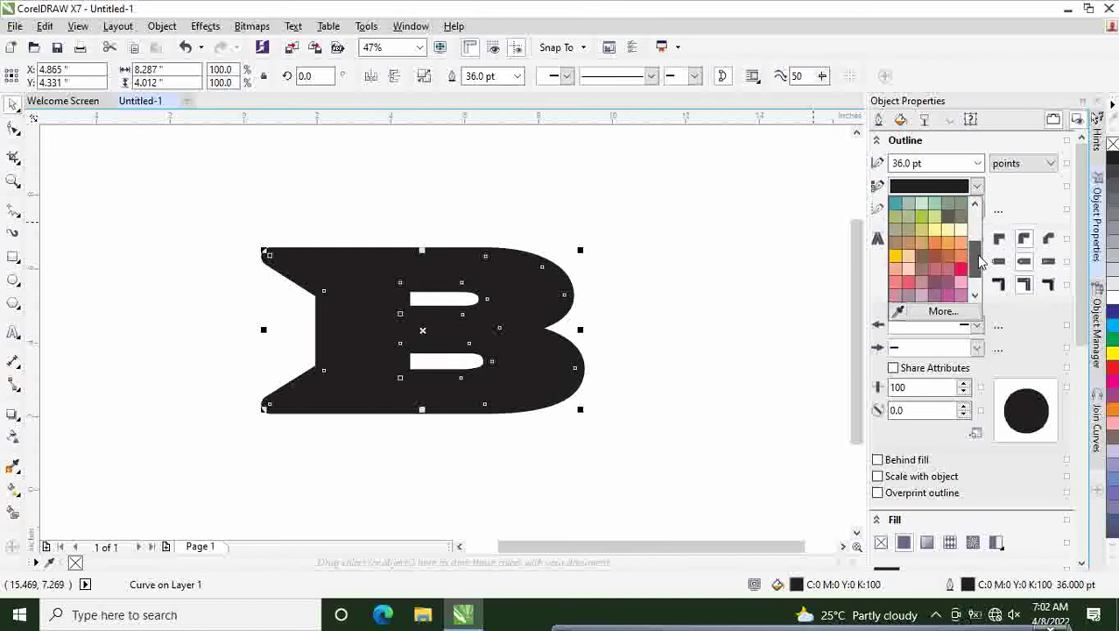
{"action": "left_click", "coordinate": [934, 253]}
{"action": "left_click", "coordinate": [712, 265]}
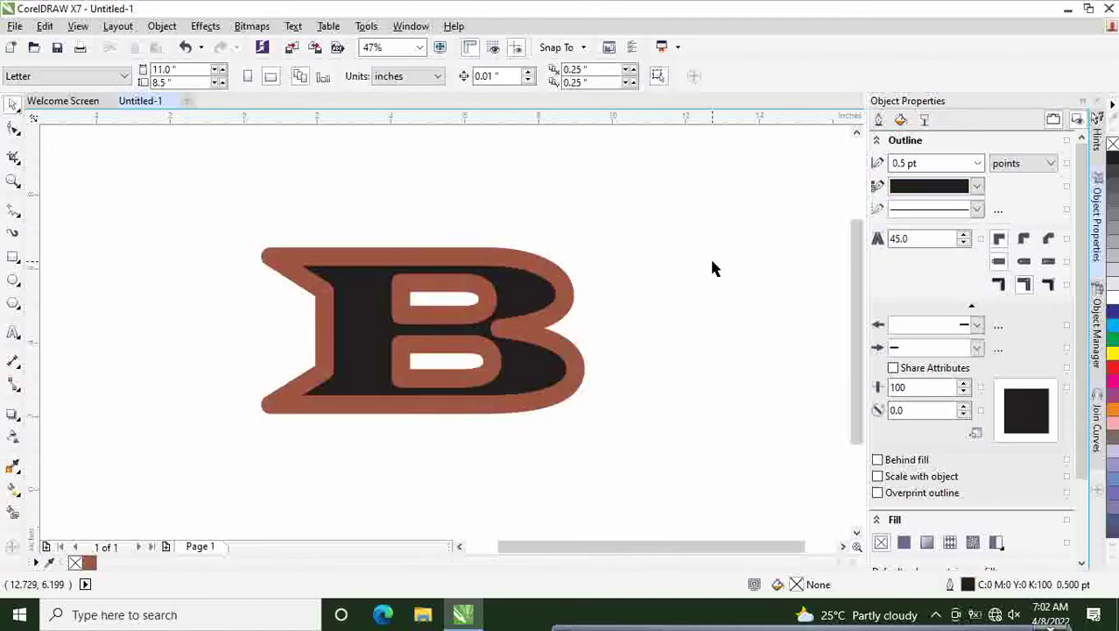
{"action": "left_click", "coordinate": [425, 305]}
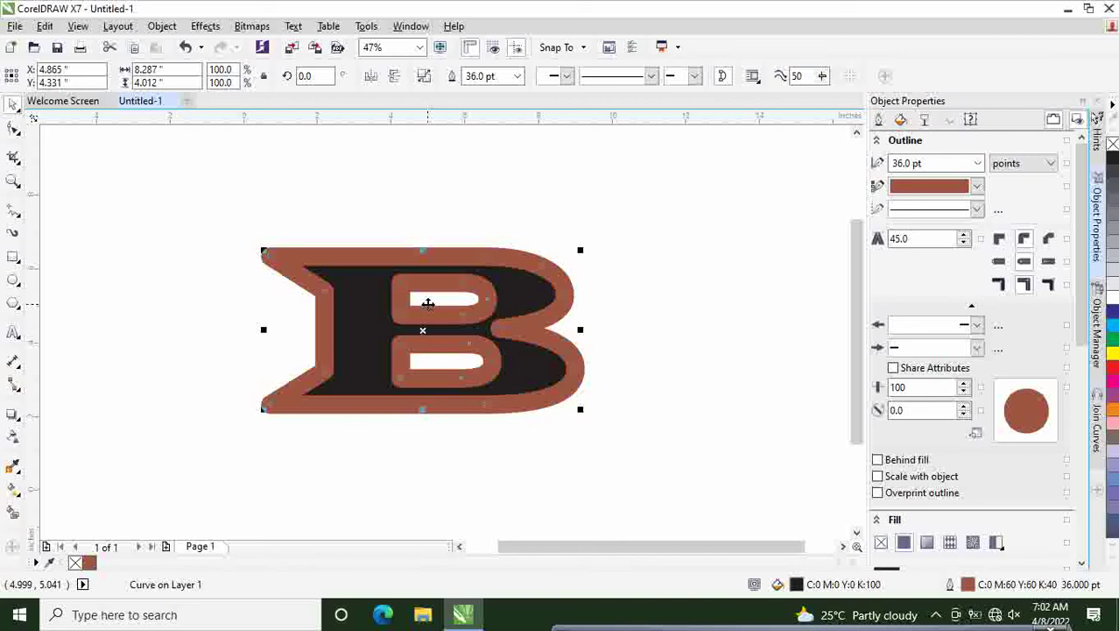
{"action": "left_click", "coordinate": [648, 329]}
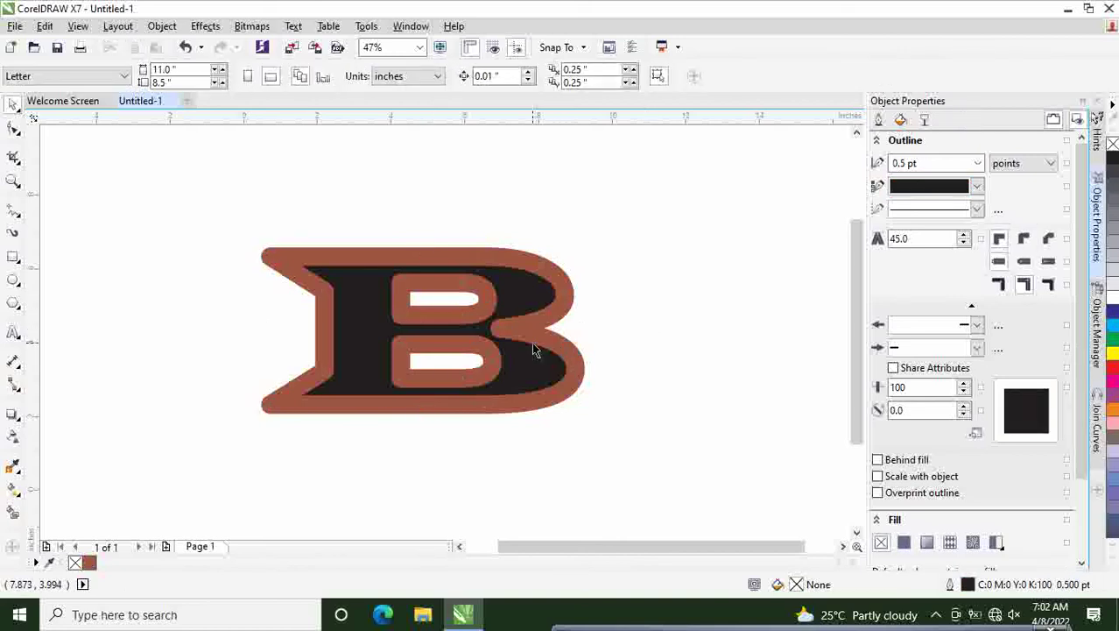
{"action": "left_click", "coordinate": [13, 512]}
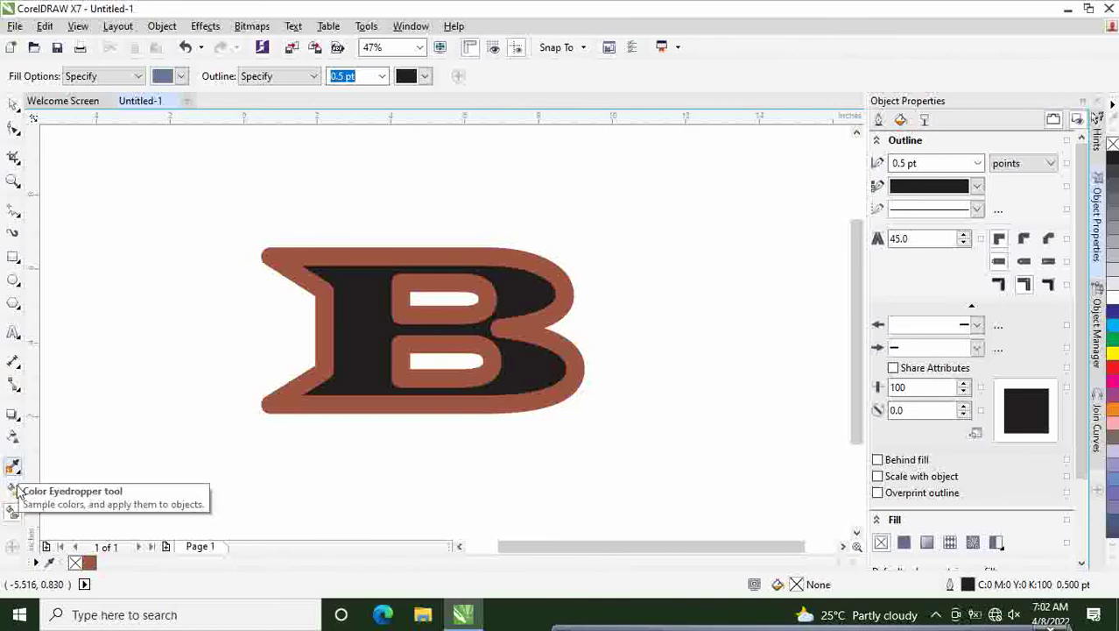
{"action": "left_click", "coordinate": [13, 105]}
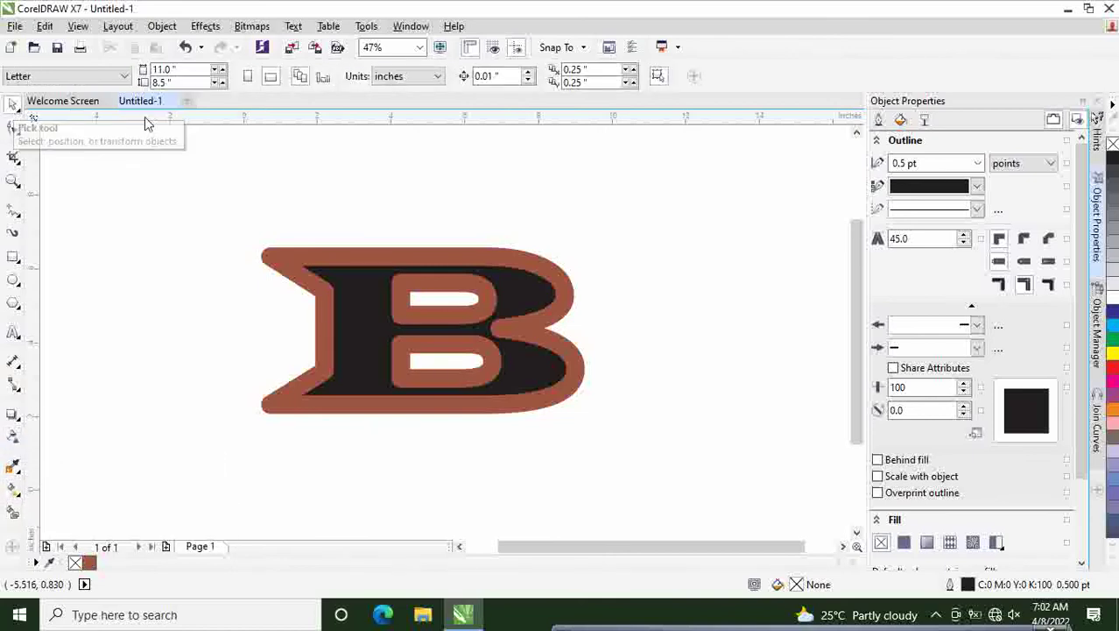
Try to blend the letter B from its centre toward the empty area beside it.
{"action": "left_click", "coordinate": [357, 320]}
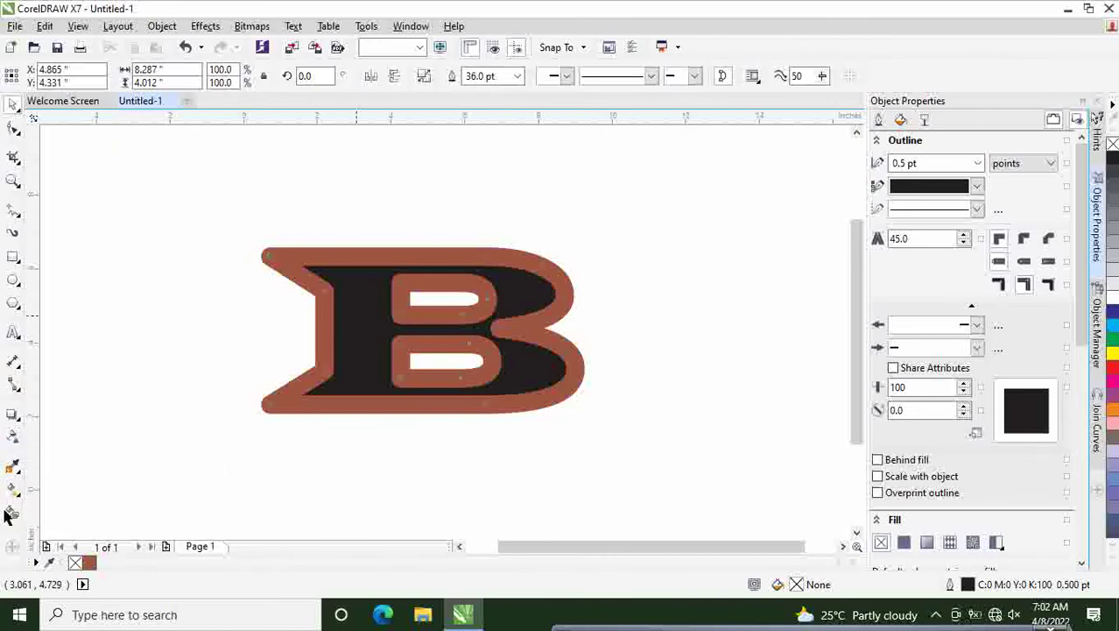
{"action": "left_click", "coordinate": [13, 413]}
{"action": "left_click", "coordinate": [66, 449]}
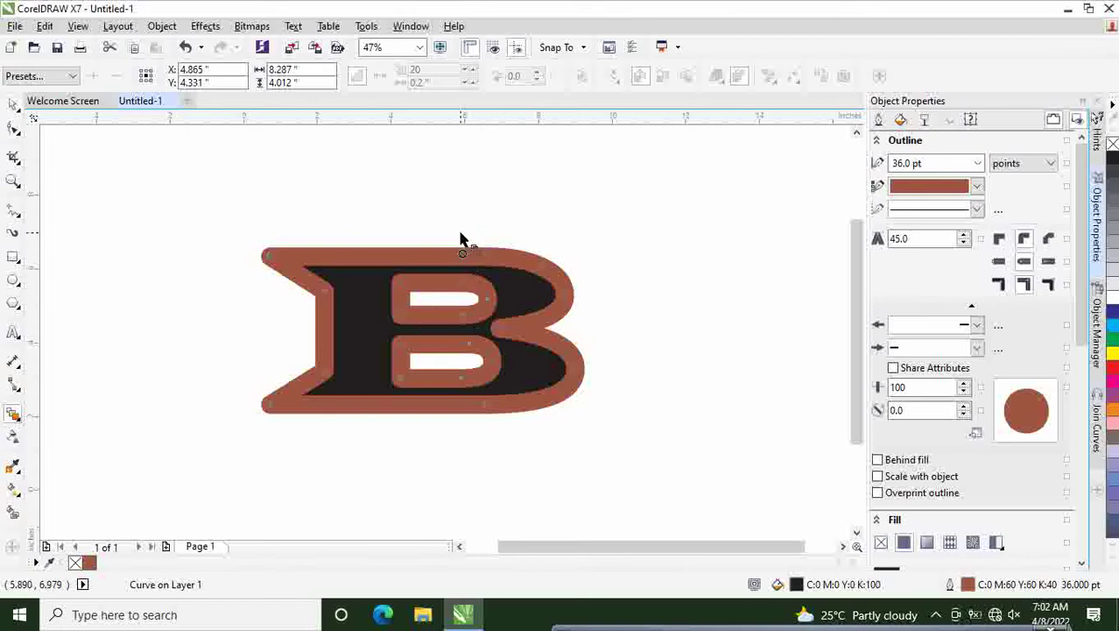
{"action": "left_click_drag", "start_coordinate": [422, 329], "coordinate": [670, 329]}
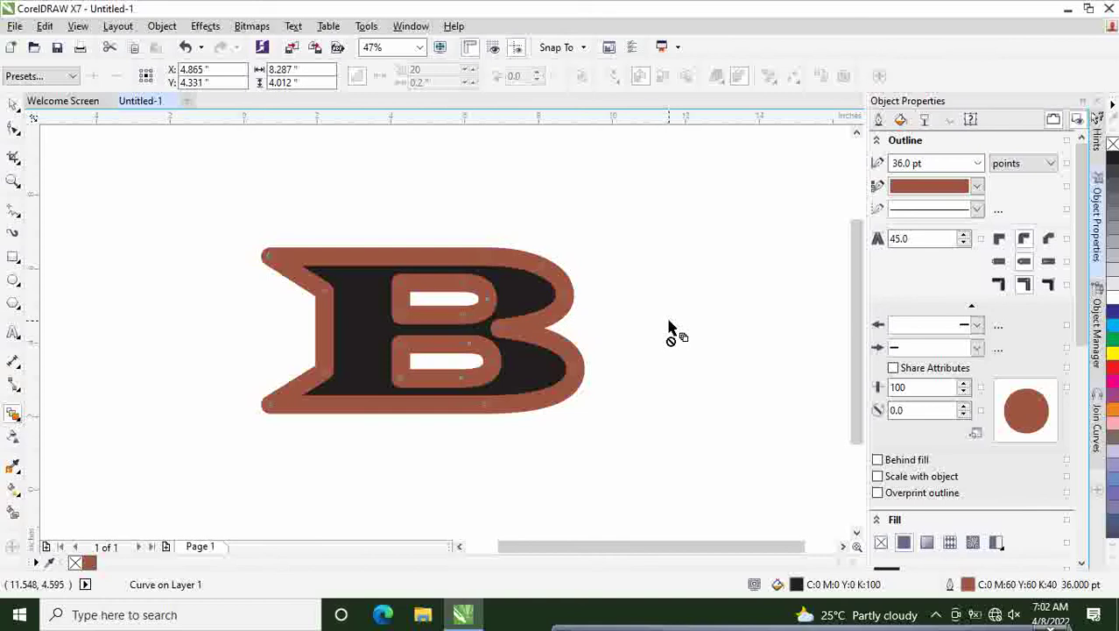
Apply a uniform transparency of 13 to the letter B and deselect it.
{"action": "left_click", "coordinate": [14, 435]}
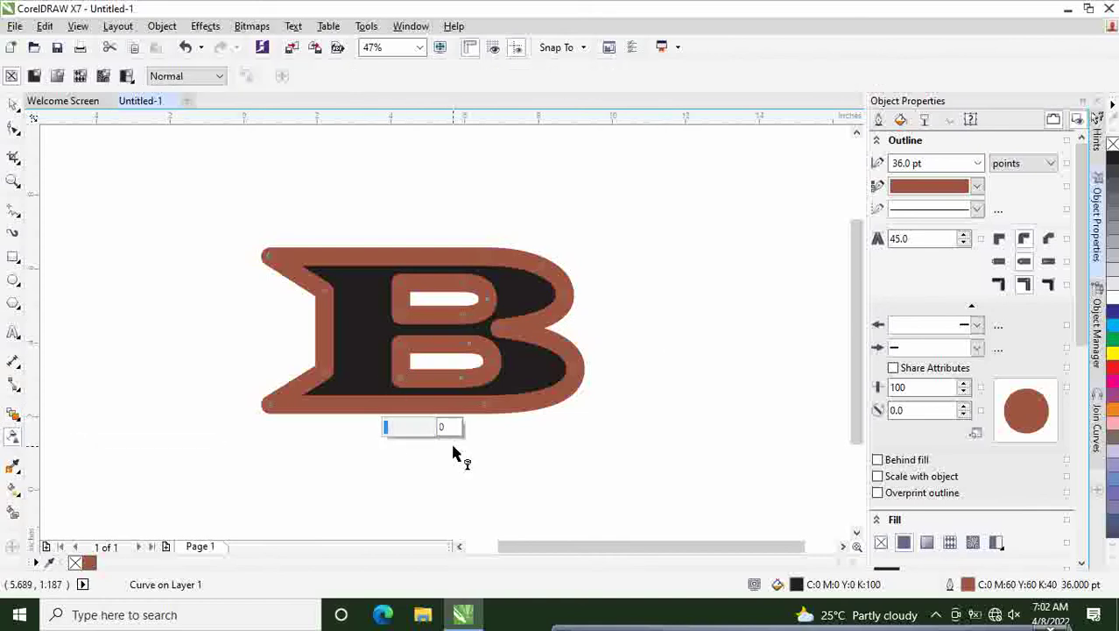
{"action": "left_click_drag", "start_coordinate": [389, 431], "coordinate": [391, 431]}
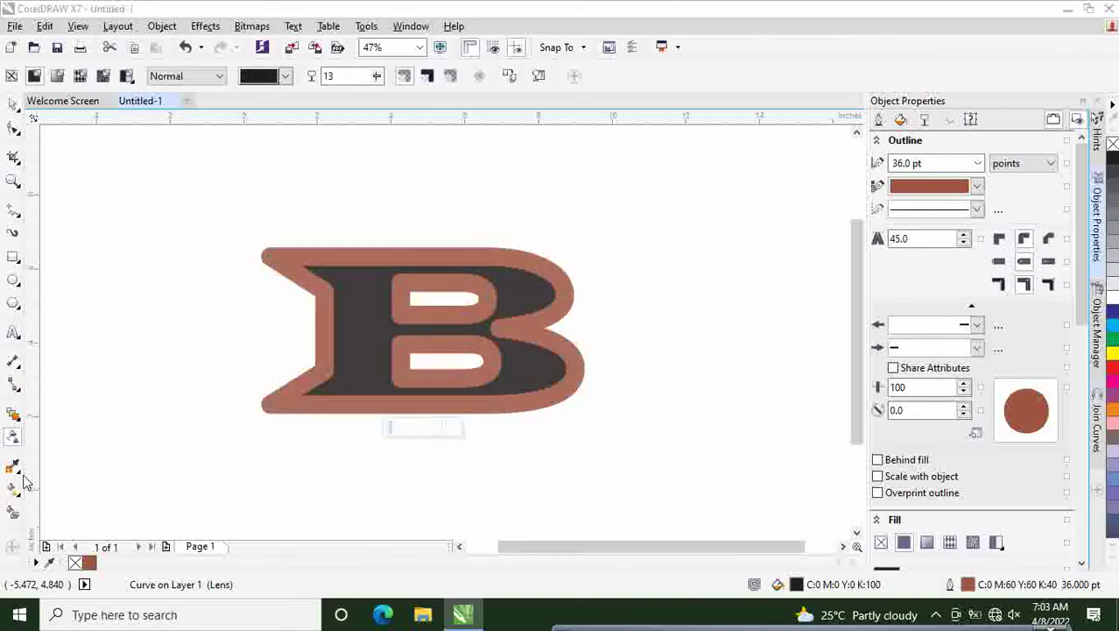
{"action": "left_click", "coordinate": [13, 104]}
{"action": "left_click", "coordinate": [134, 305]}
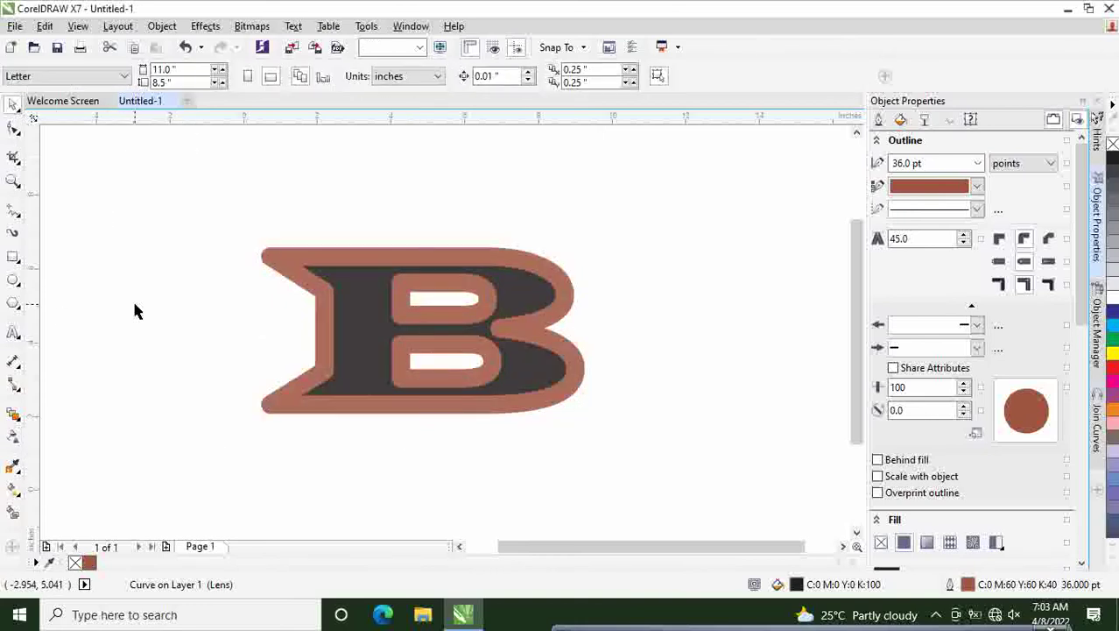
{"action": "left_click", "coordinate": [351, 357]}
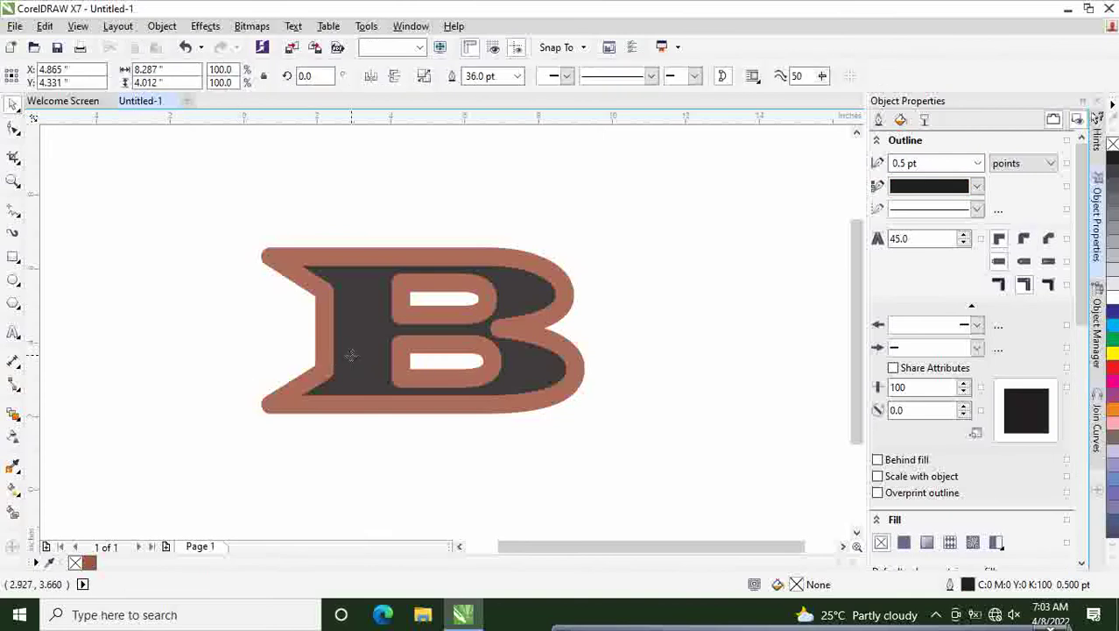
{"action": "left_click", "coordinate": [92, 519]}
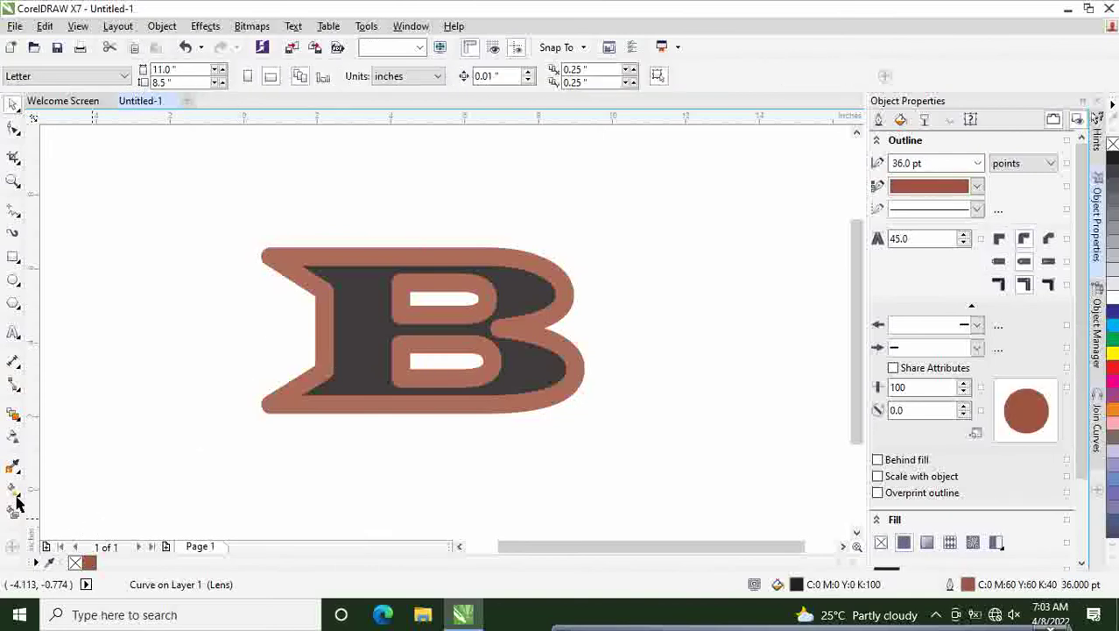
Apply a black-to-white linear fountain fill to the letter B with the Interactive Fill tool.
{"action": "left_click", "coordinate": [19, 496]}
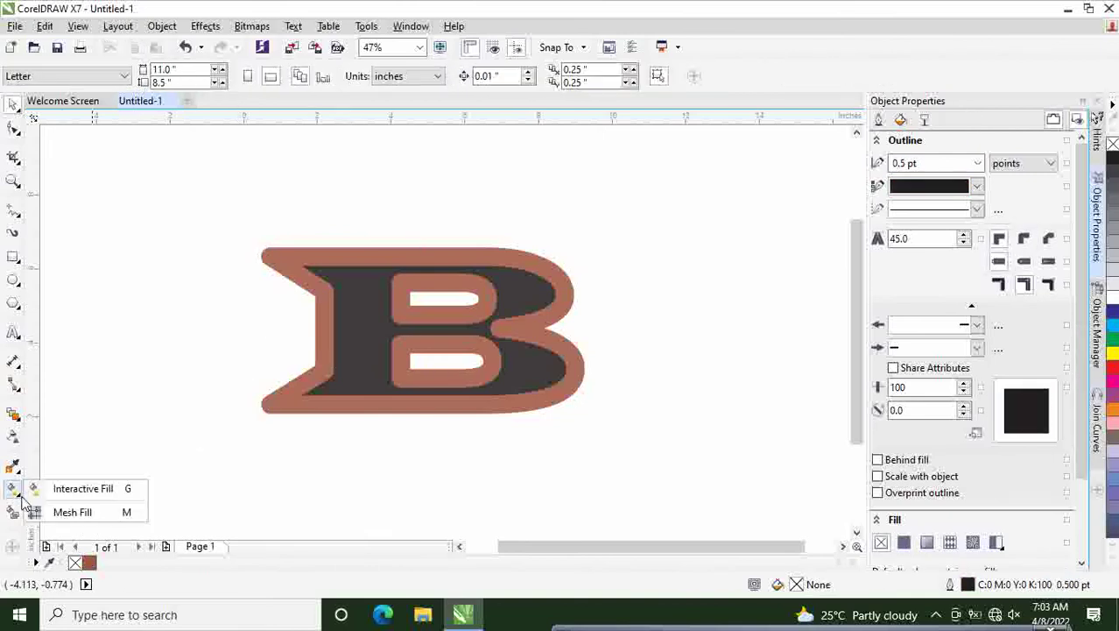
{"action": "left_click", "coordinate": [85, 488]}
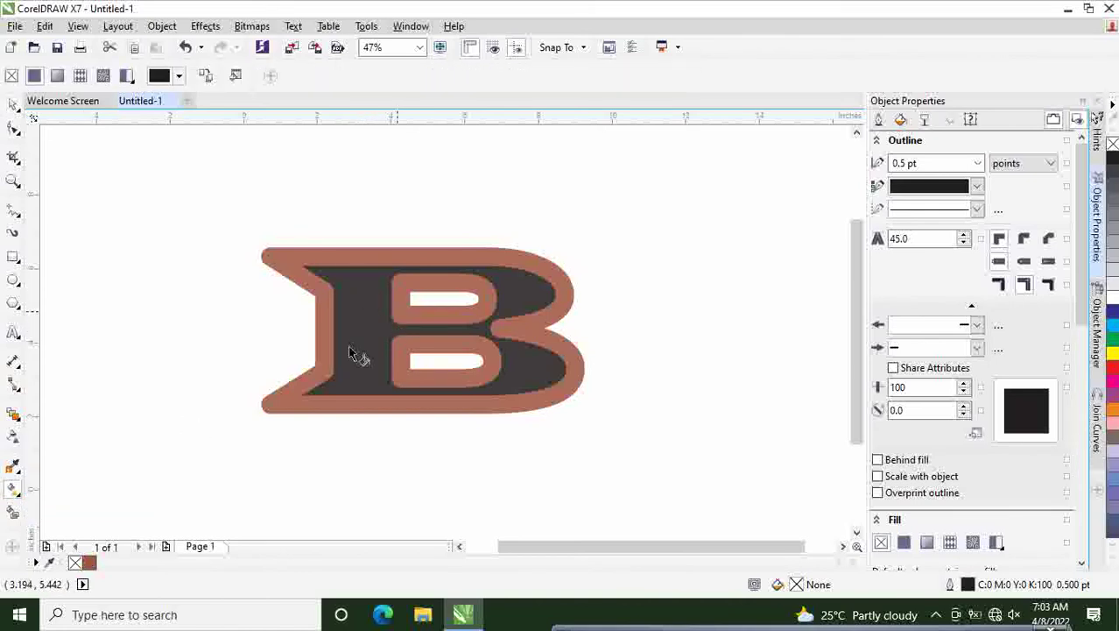
{"action": "left_click", "coordinate": [398, 326]}
{"action": "left_click_drag", "start_coordinate": [332, 332], "coordinate": [330, 270]}
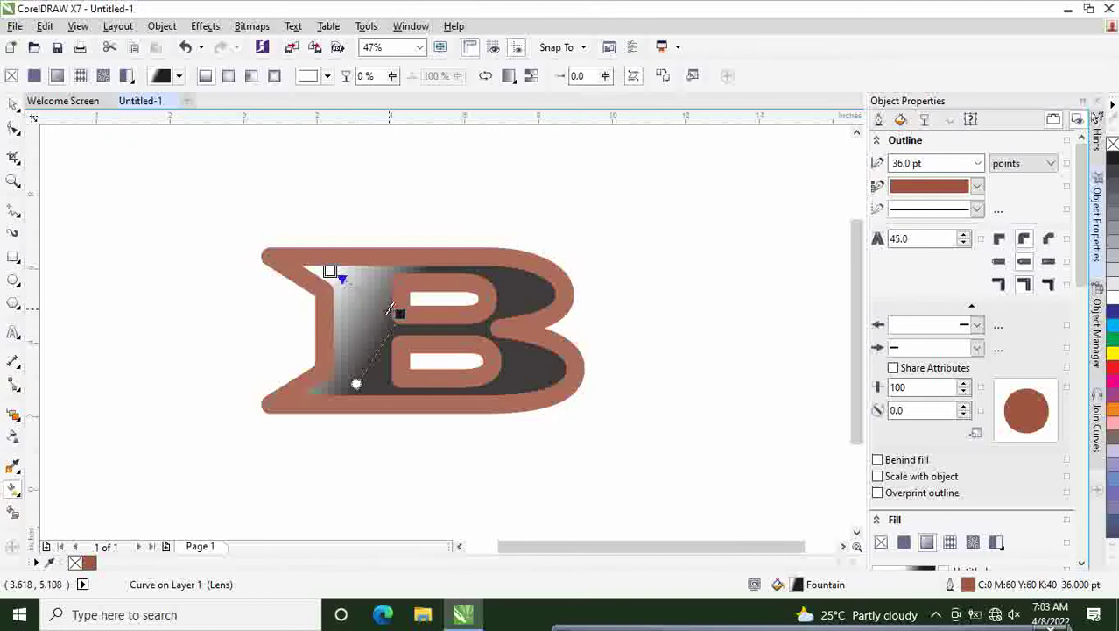
Stretch the fountain fill's gradient across the letter and shift its start node to the B's lower-left corner.
{"action": "left_click_drag", "start_coordinate": [390, 308], "coordinate": [394, 312]}
{"action": "left_click_drag", "start_coordinate": [356, 383], "coordinate": [564, 369]}
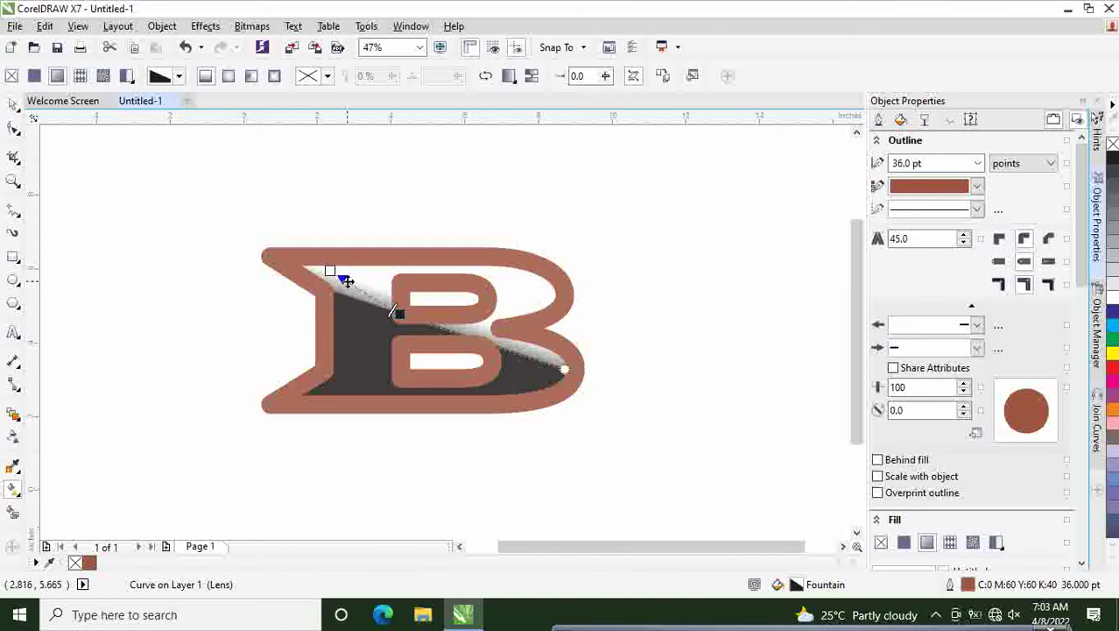
{"action": "left_click_drag", "start_coordinate": [351, 286], "coordinate": [228, 373]}
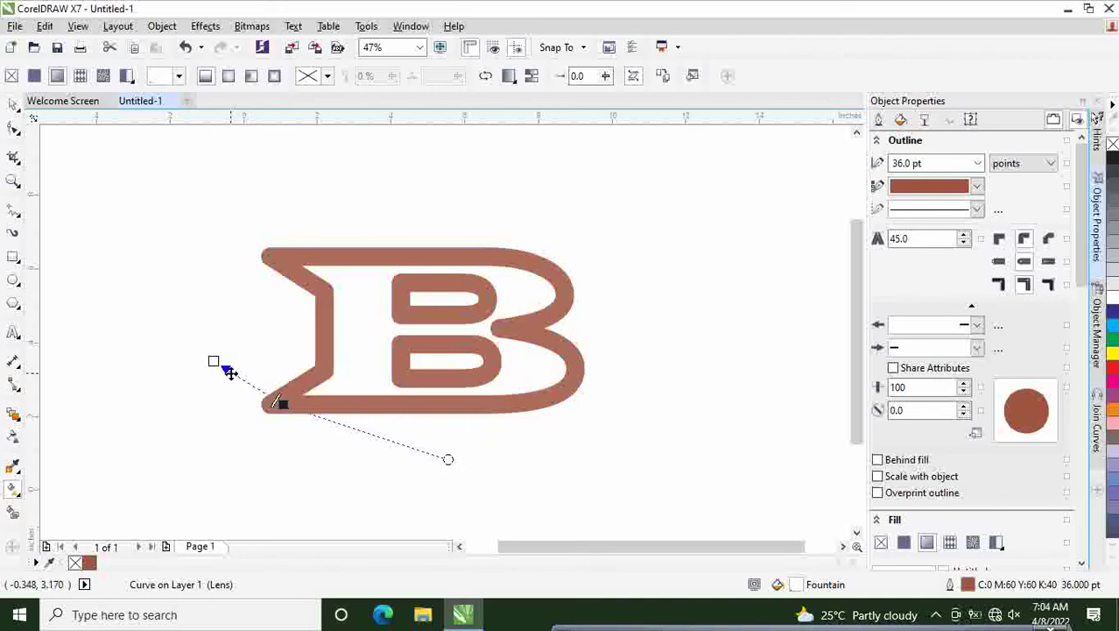
Reselect the letter's fountain fill and rotate its gradient so white covers the upper part and black the lower part.
{"action": "left_click", "coordinate": [8, 107]}
{"action": "left_click", "coordinate": [357, 388]}
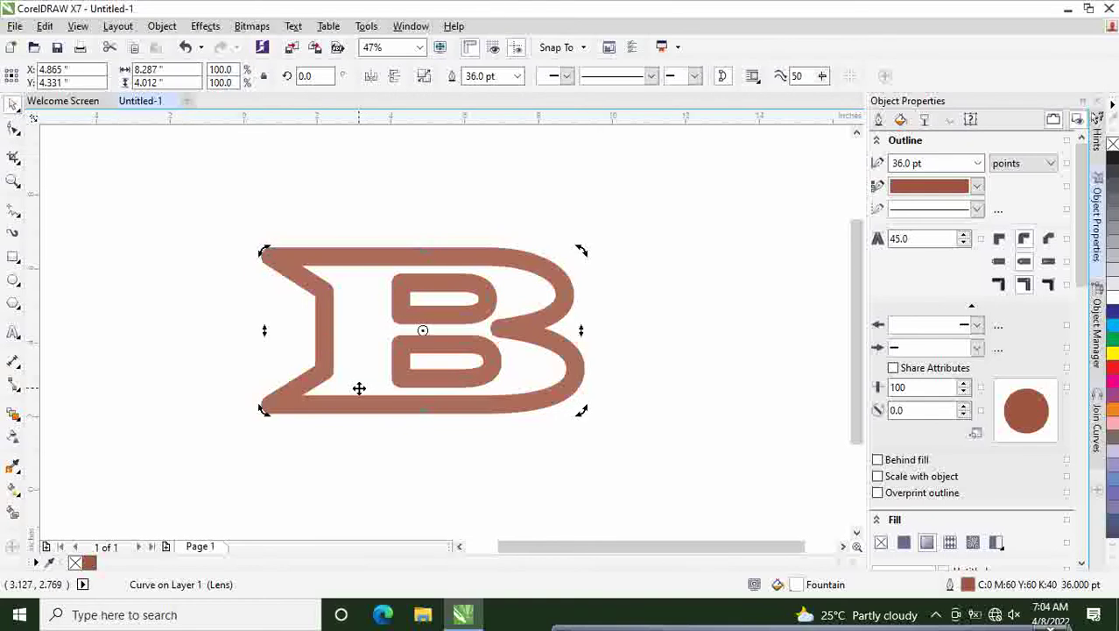
{"action": "left_click", "coordinate": [20, 493]}
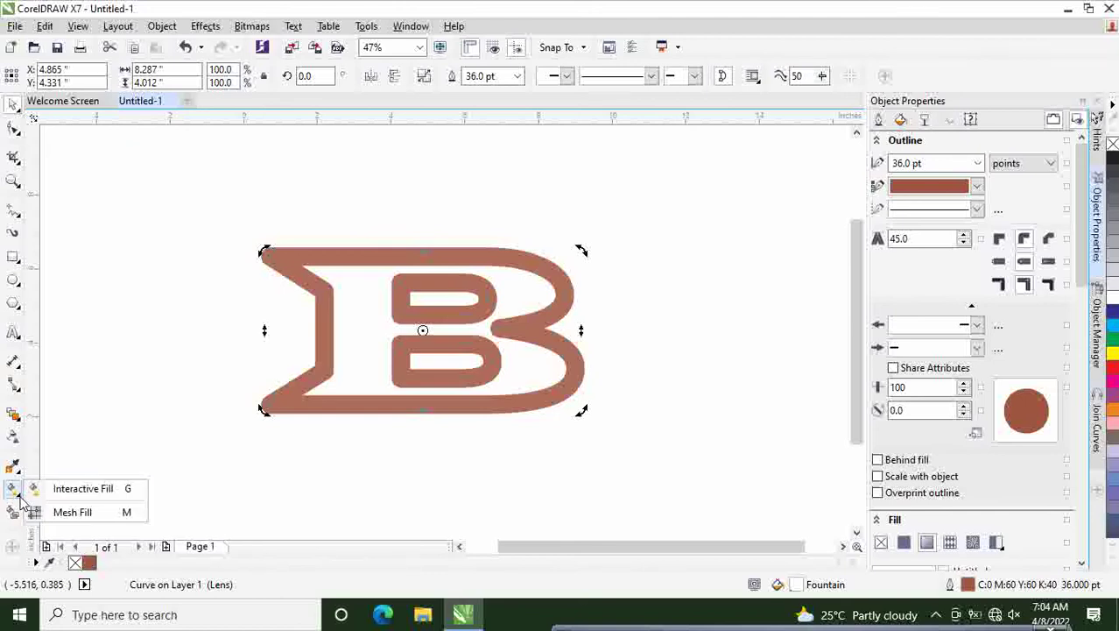
{"action": "left_click", "coordinate": [58, 488]}
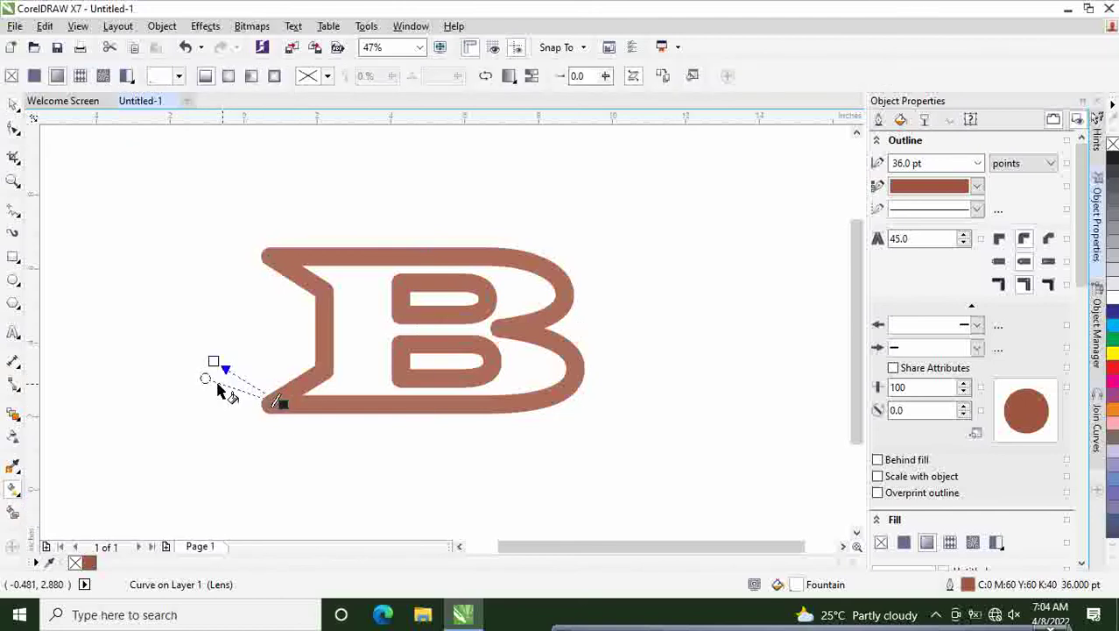
{"action": "left_click_drag", "start_coordinate": [205, 378], "coordinate": [370, 332]}
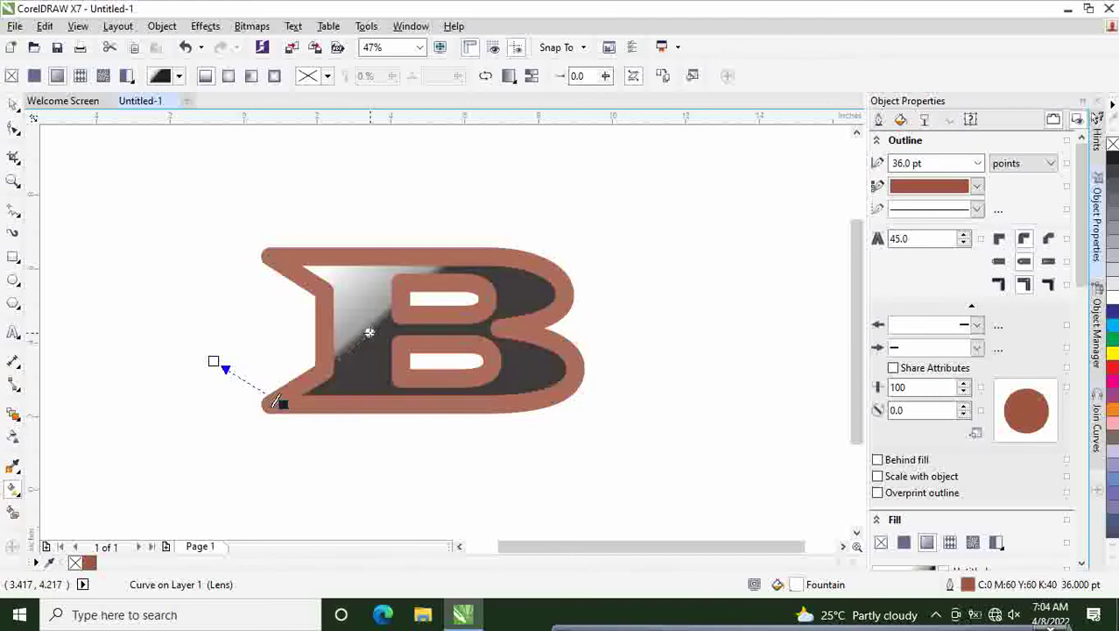
{"action": "left_click_drag", "start_coordinate": [426, 362], "coordinate": [421, 330]}
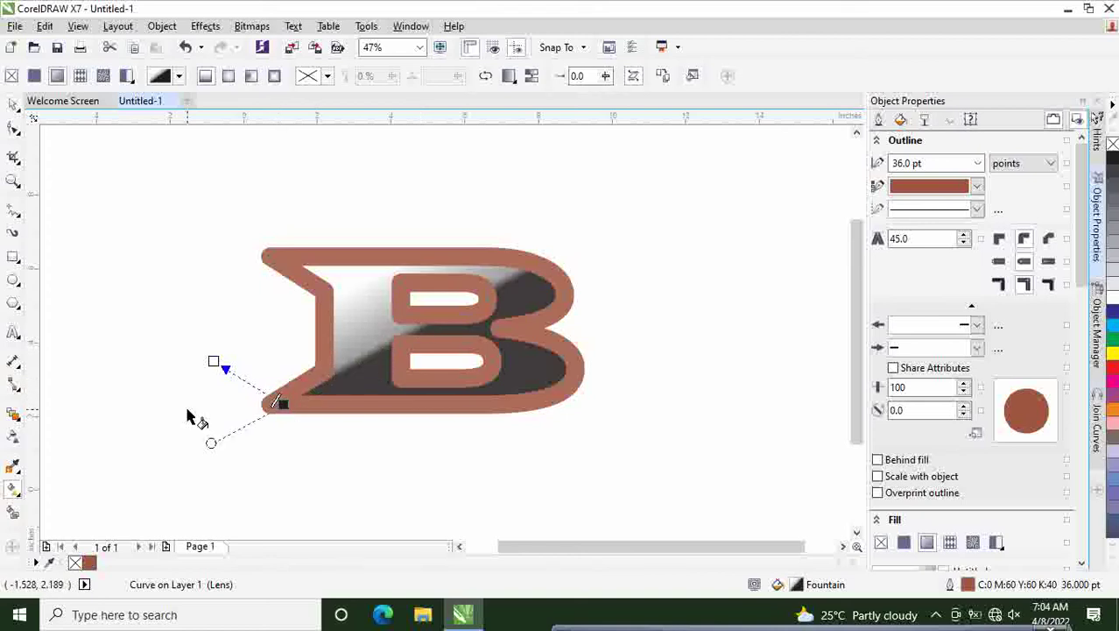
{"action": "left_click_drag", "start_coordinate": [211, 443], "coordinate": [204, 428]}
Set the gradient's black end node to 59% transparency and recolour it crimson, C 18, M 100, Y 69, K 8.
{"action": "left_click", "coordinate": [280, 402]}
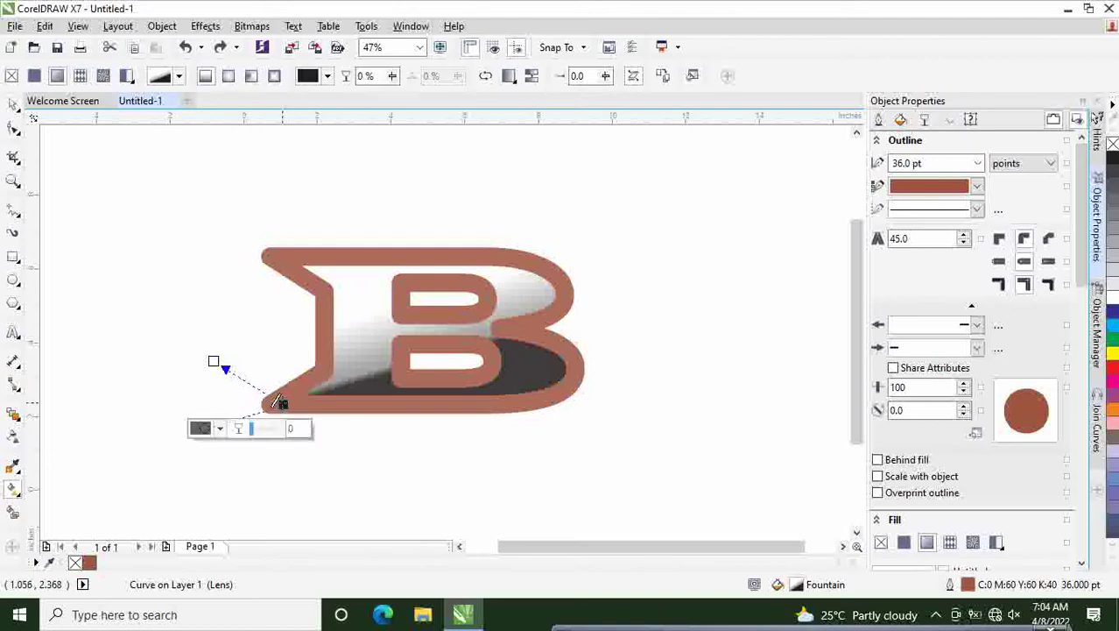
{"action": "left_click", "coordinate": [268, 430]}
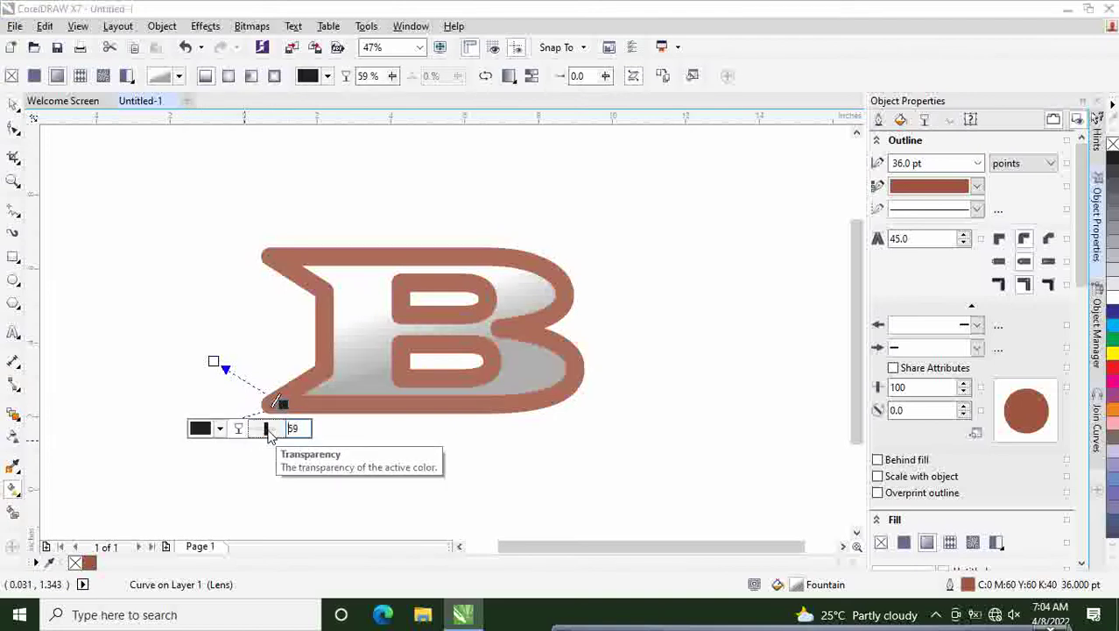
{"action": "left_click", "coordinate": [216, 429]}
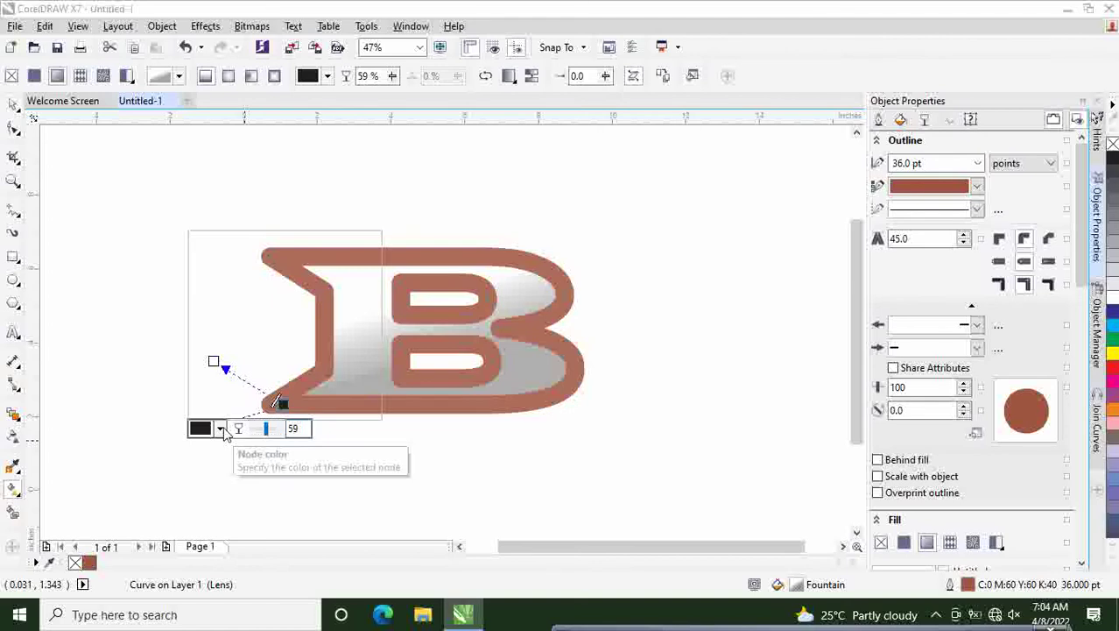
{"action": "left_click", "coordinate": [266, 305]}
{"action": "left_click", "coordinate": [234, 308]}
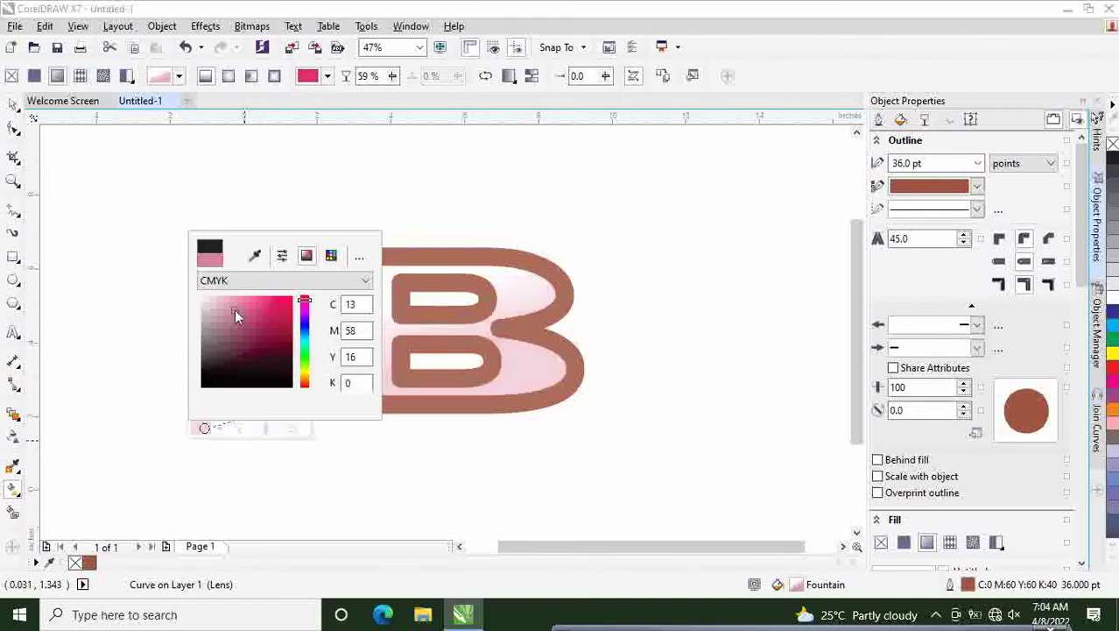
{"action": "left_click", "coordinate": [284, 321]}
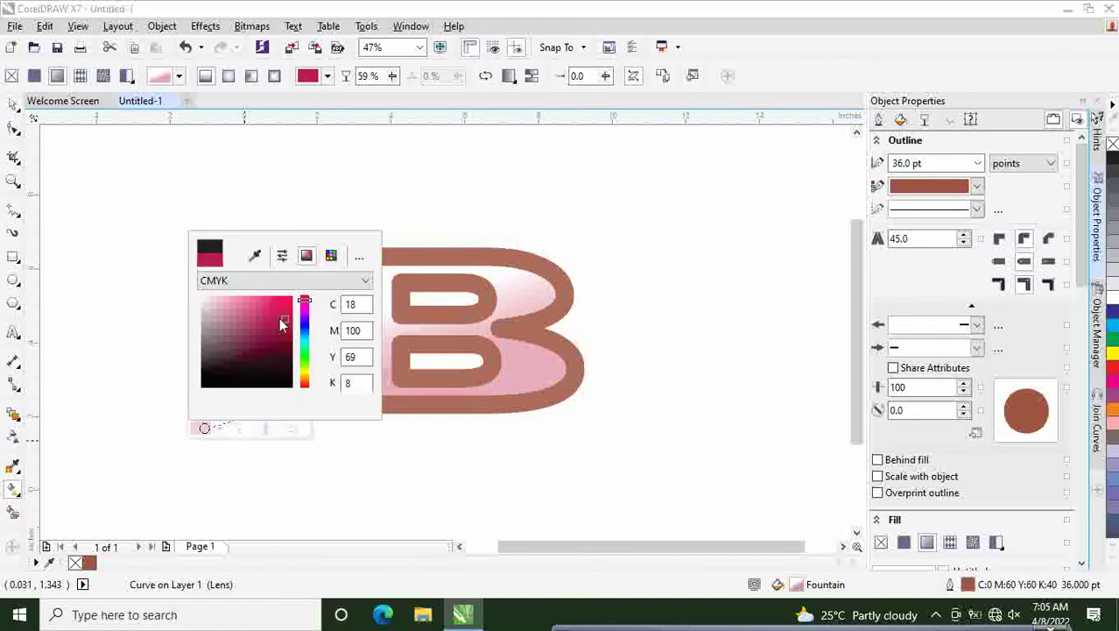
Rotate the letter B about a quarter turn clockwise so its two spurs point upward.
{"action": "left_click", "coordinate": [13, 104]}
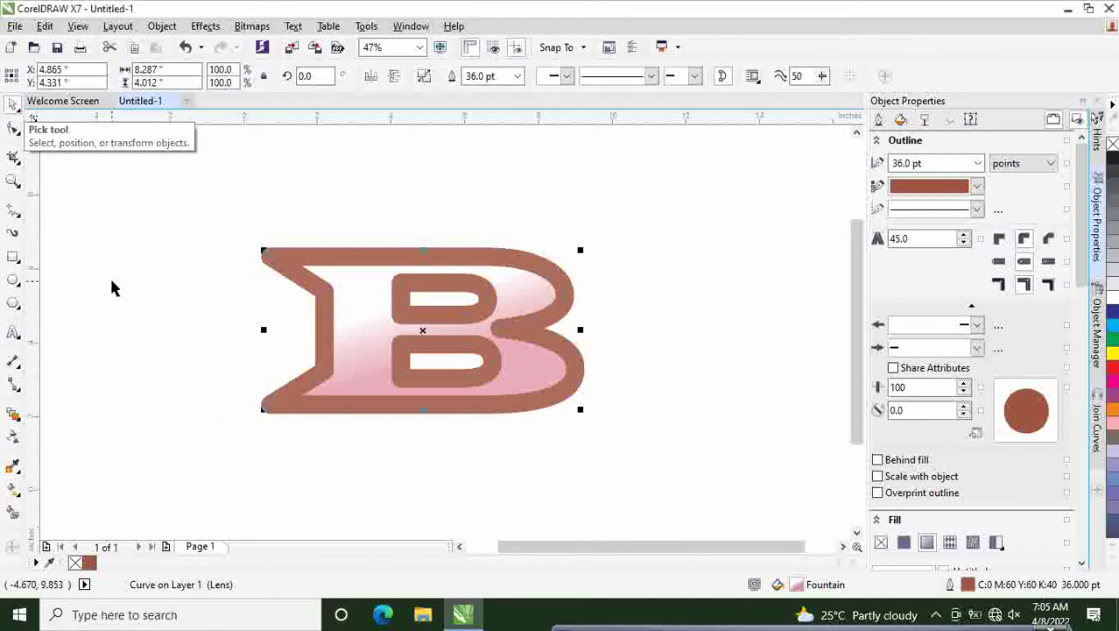
{"action": "left_click", "coordinate": [113, 297]}
{"action": "left_click", "coordinate": [376, 336]}
{"action": "left_click", "coordinate": [403, 339]}
{"action": "left_click_drag", "start_coordinate": [265, 246], "coordinate": [459, 257]}
{"action": "left_click", "coordinate": [561, 271]}
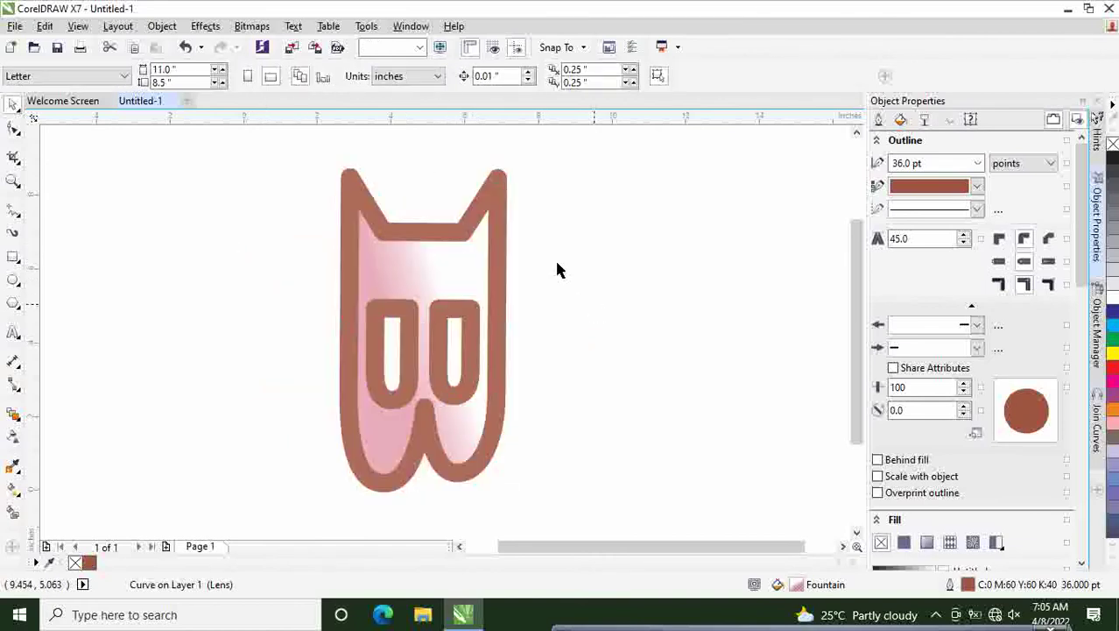
Reshape the rotated B by lowering its top edge and widening both sides to about 7.9 by 7.2 inches.
{"action": "left_click", "coordinate": [462, 224]}
{"action": "left_click_drag", "start_coordinate": [421, 168], "coordinate": [428, 214]}
{"action": "left_click_drag", "start_coordinate": [502, 350], "coordinate": [606, 350]}
{"action": "left_click_drag", "start_coordinate": [336, 356], "coordinate": [304, 350]}
{"action": "left_click", "coordinate": [698, 347]}
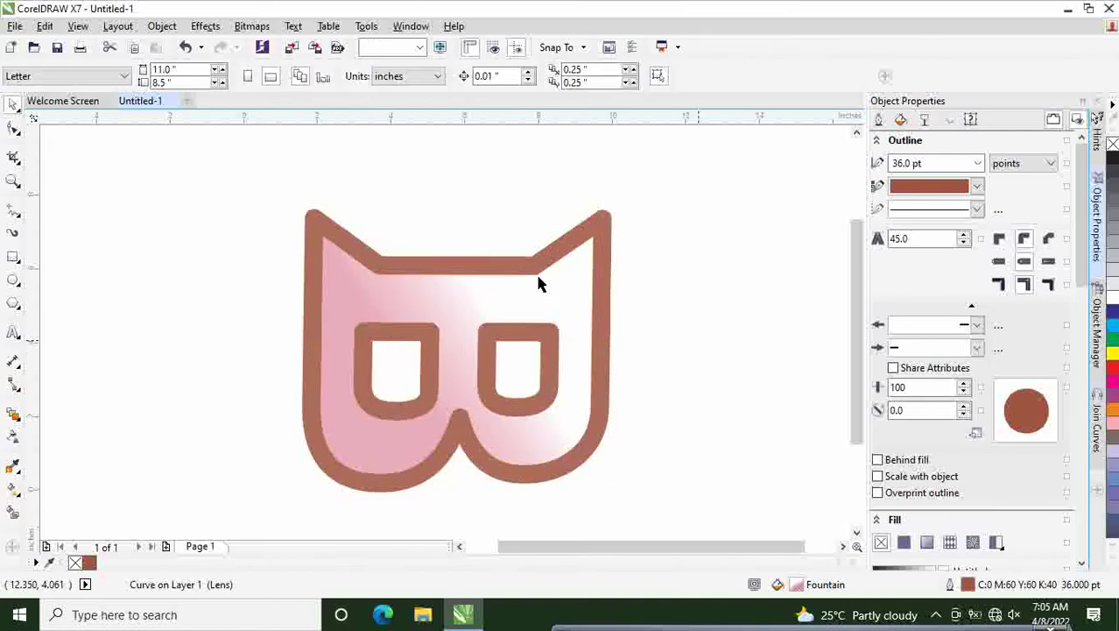
Move the reshaped B slightly down the page and deselect it.
{"action": "left_click", "coordinate": [533, 274]}
{"action": "left_click_drag", "start_coordinate": [536, 272], "coordinate": [535, 250]}
{"action": "left_click", "coordinate": [696, 242]}
{"action": "left_click", "coordinate": [432, 252]}
{"action": "left_click_drag", "start_coordinate": [432, 262], "coordinate": [428, 295]}
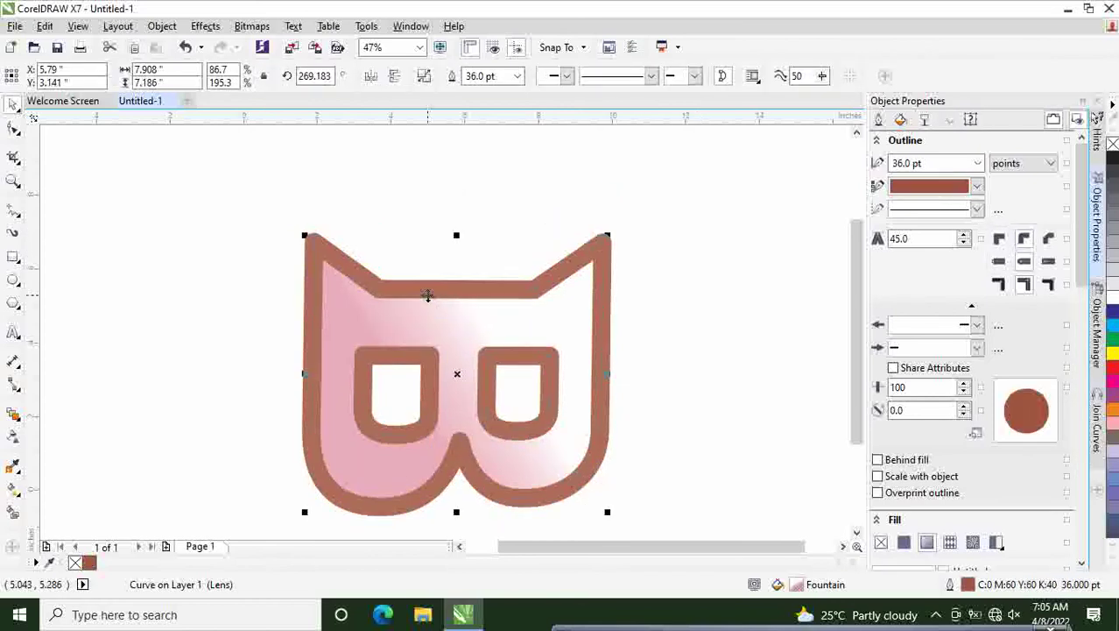
{"action": "left_click", "coordinate": [470, 182]}
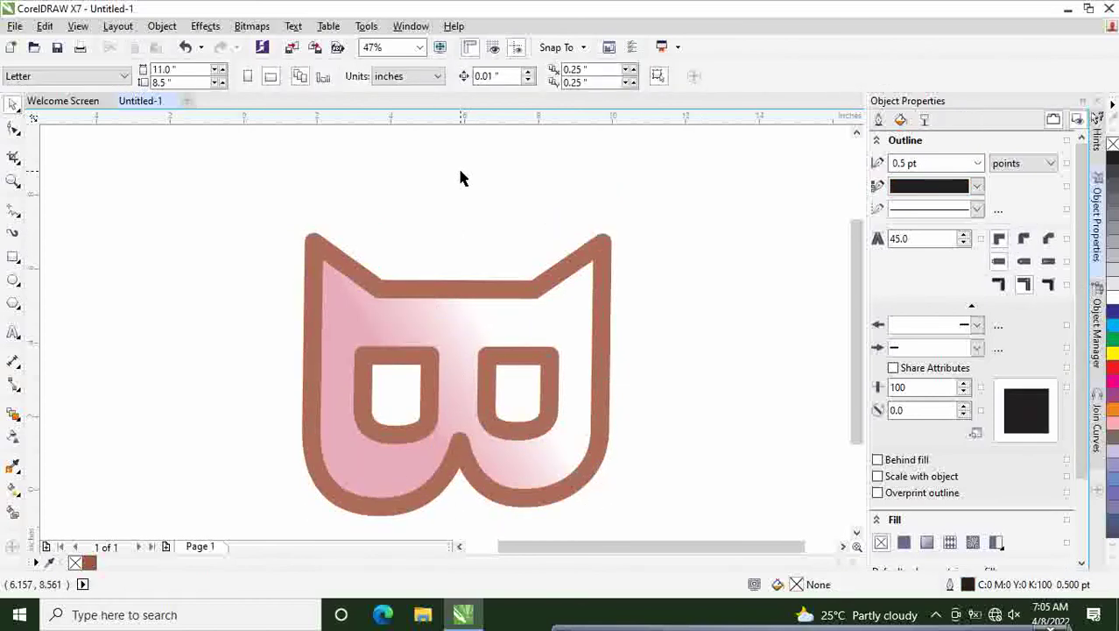
Draw a 3-point ellipse about 4.37 by 3.97 inches over the B's upper-left spur.
{"action": "left_click", "coordinate": [19, 291]}
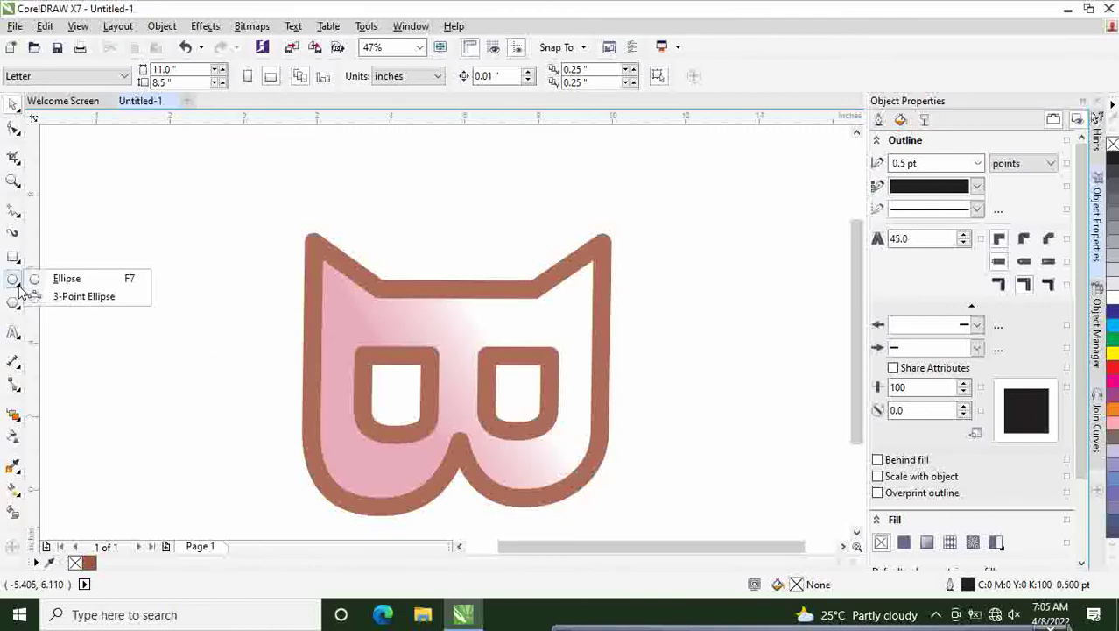
{"action": "left_click", "coordinate": [63, 298]}
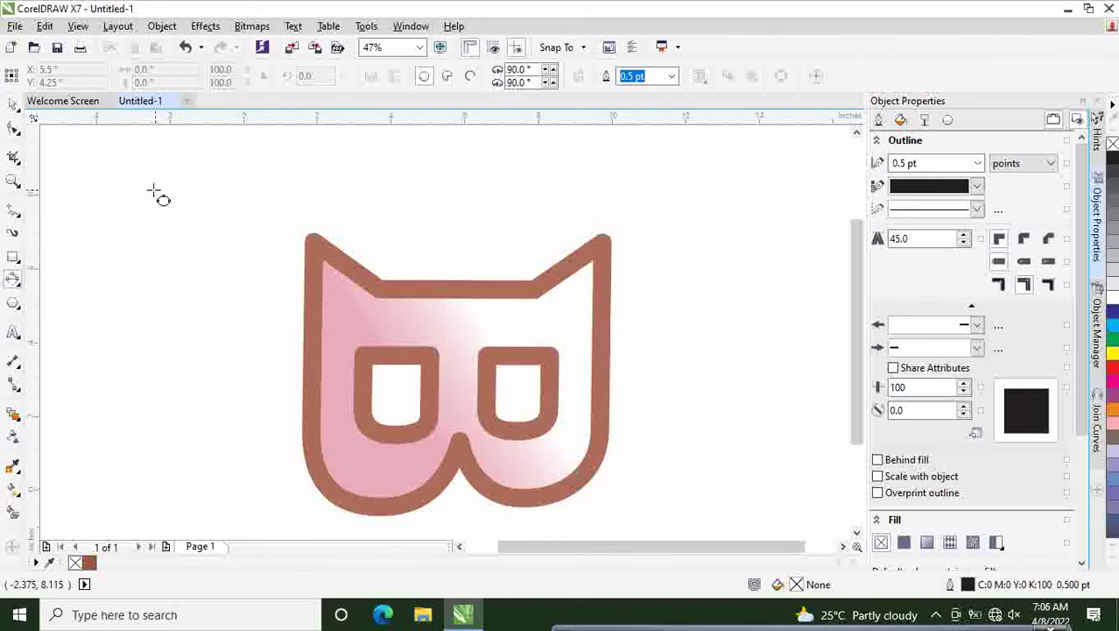
{"action": "left_click_drag", "start_coordinate": [264, 228], "coordinate": [424, 224]}
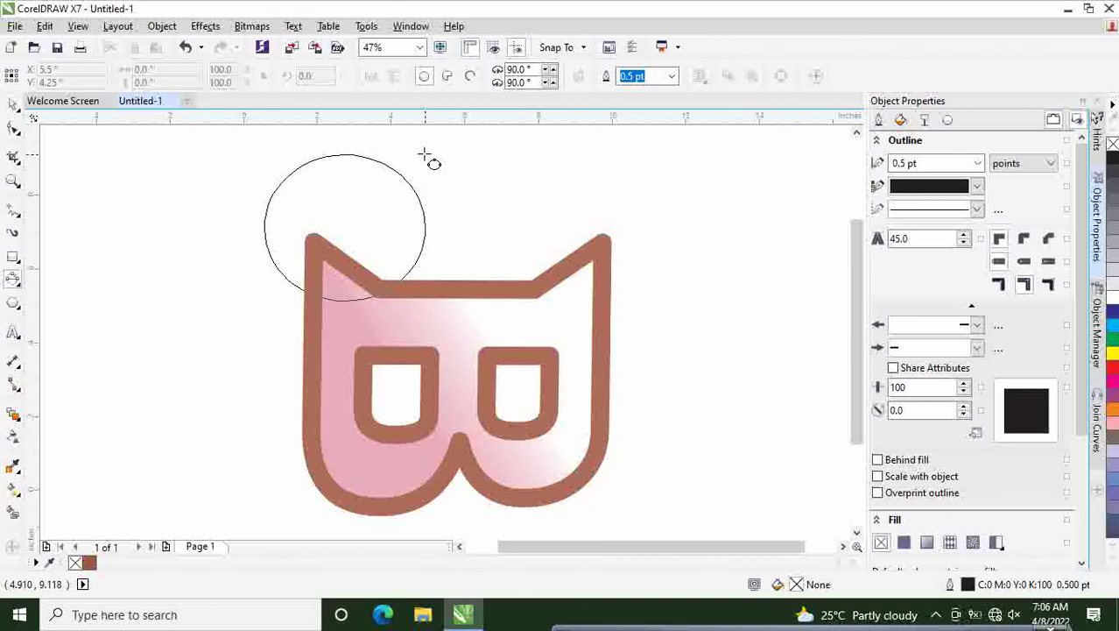
{"action": "left_click", "coordinate": [423, 156]}
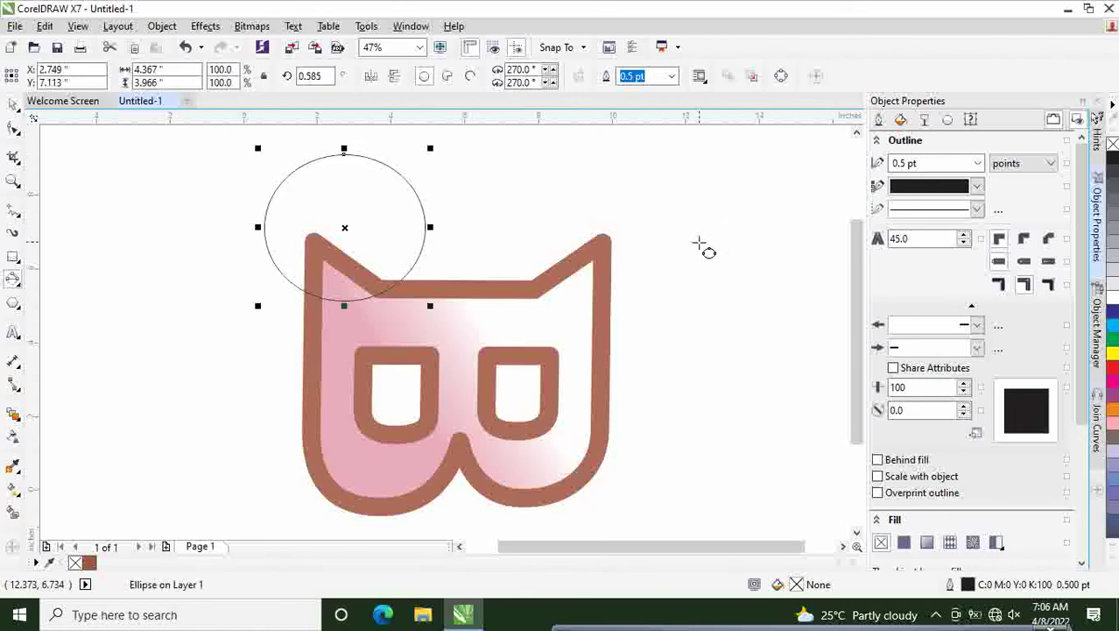
Set the new ellipse's outline width to 10 pt.
{"action": "left_click", "coordinate": [981, 165]}
{"action": "left_click", "coordinate": [979, 164]}
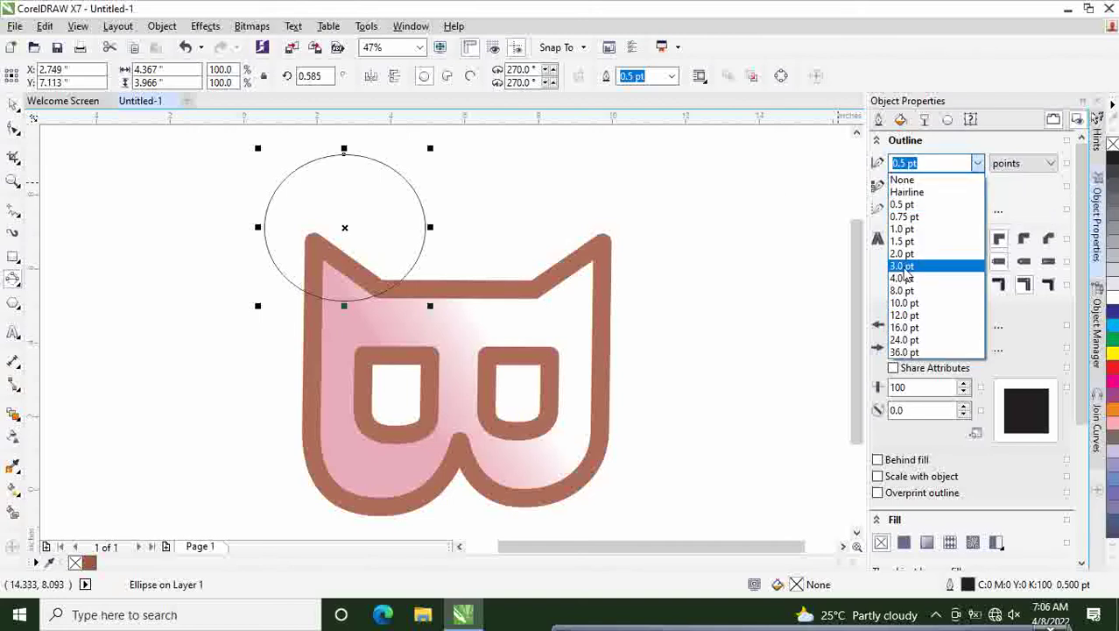
{"action": "left_click", "coordinate": [905, 303]}
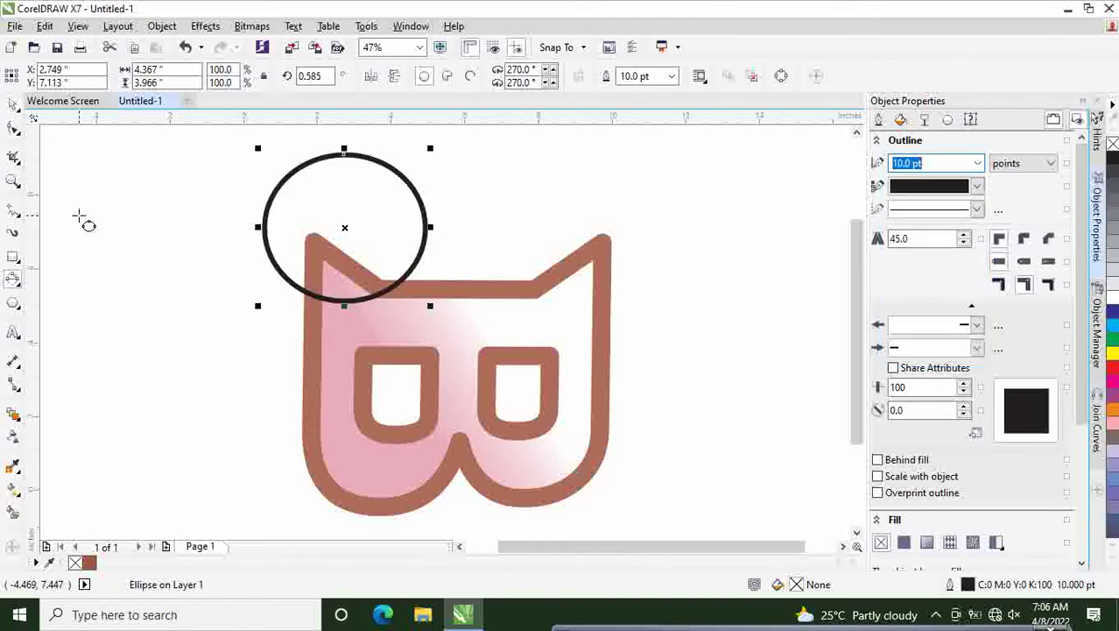
Copy the ellipse and place the duplicate about 0.67 inch to the right, overlapping the original.
{"action": "left_click", "coordinate": [13, 103]}
{"action": "left_click", "coordinate": [551, 235]}
{"action": "left_click", "coordinate": [428, 227]}
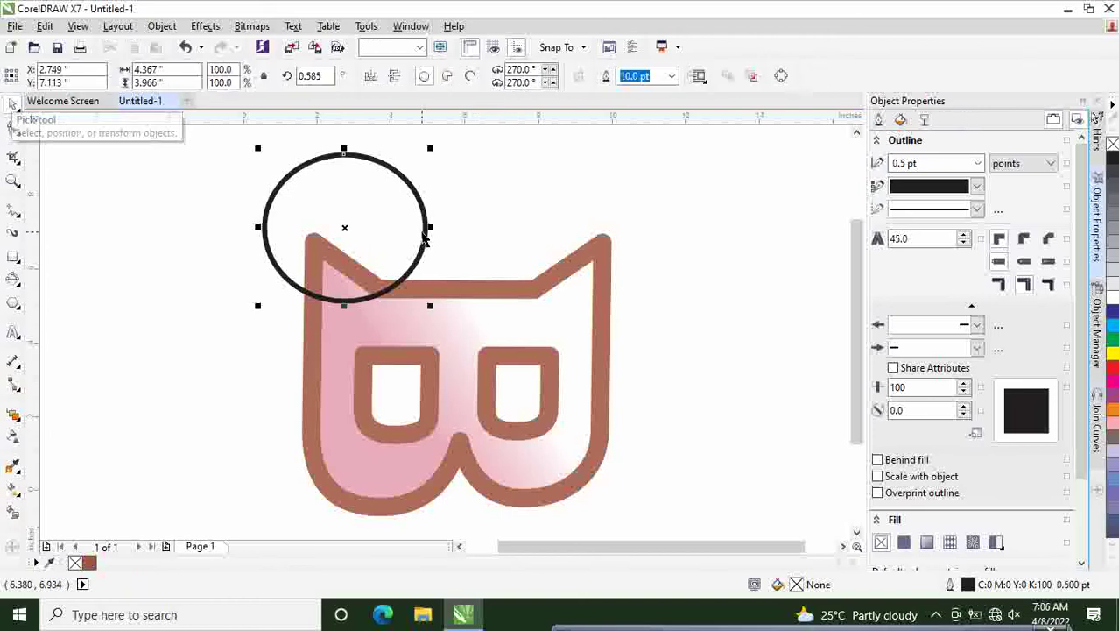
{"action": "right_click", "coordinate": [344, 228]}
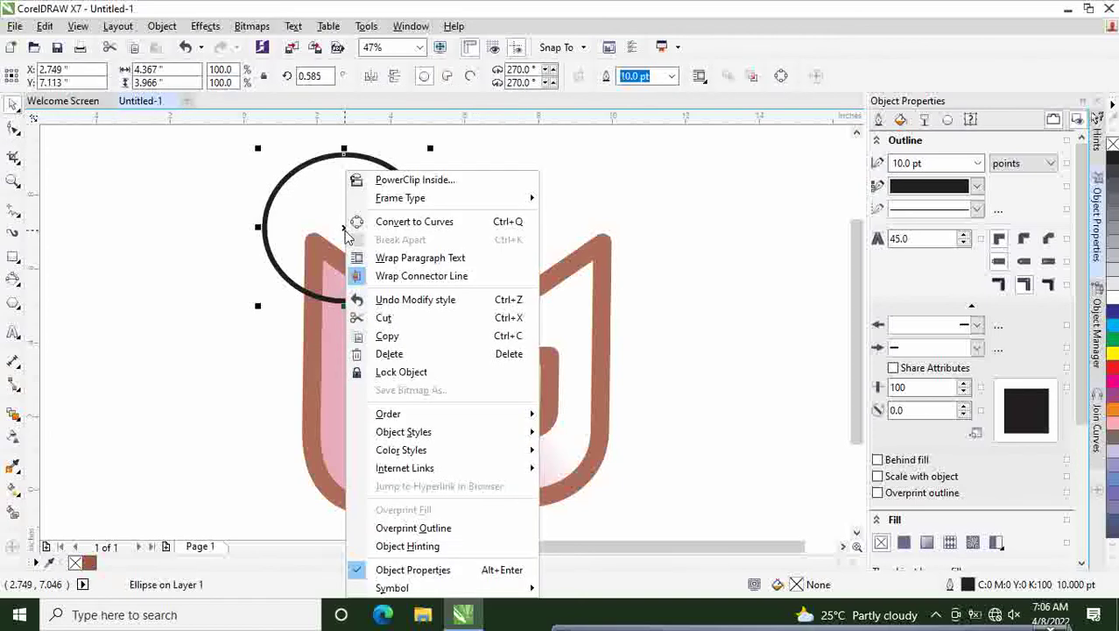
{"action": "left_click", "coordinate": [391, 334]}
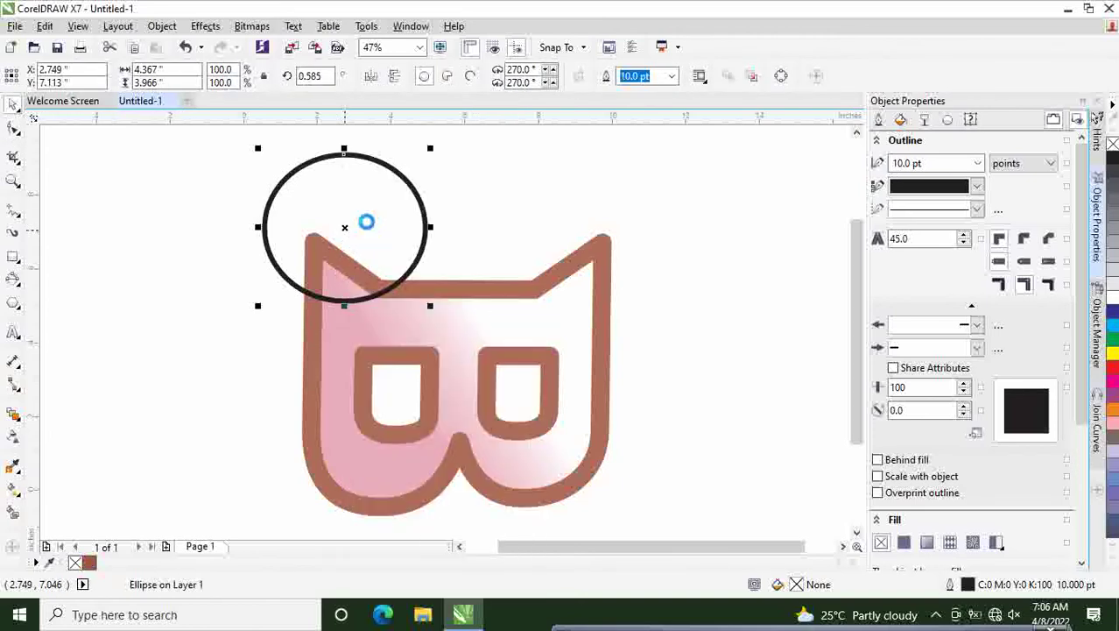
{"action": "left_click_drag", "start_coordinate": [367, 221], "coordinate": [391, 215]}
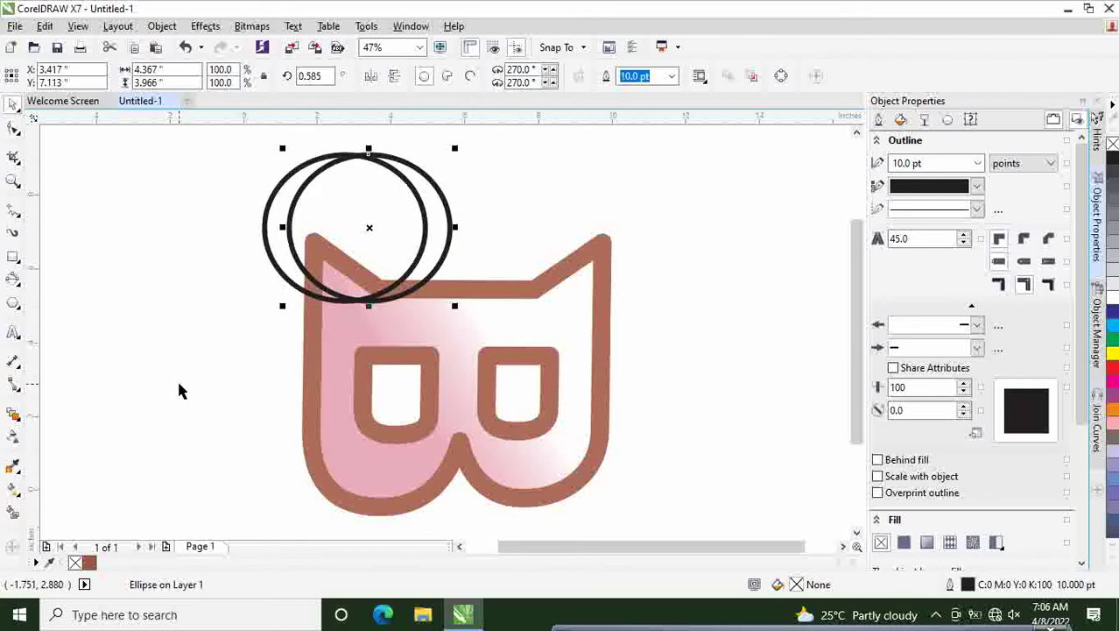
Create a shape from the left crescent between the ellipses with Smart Fill and give it a 10 pt outline.
{"action": "left_click", "coordinate": [13, 511]}
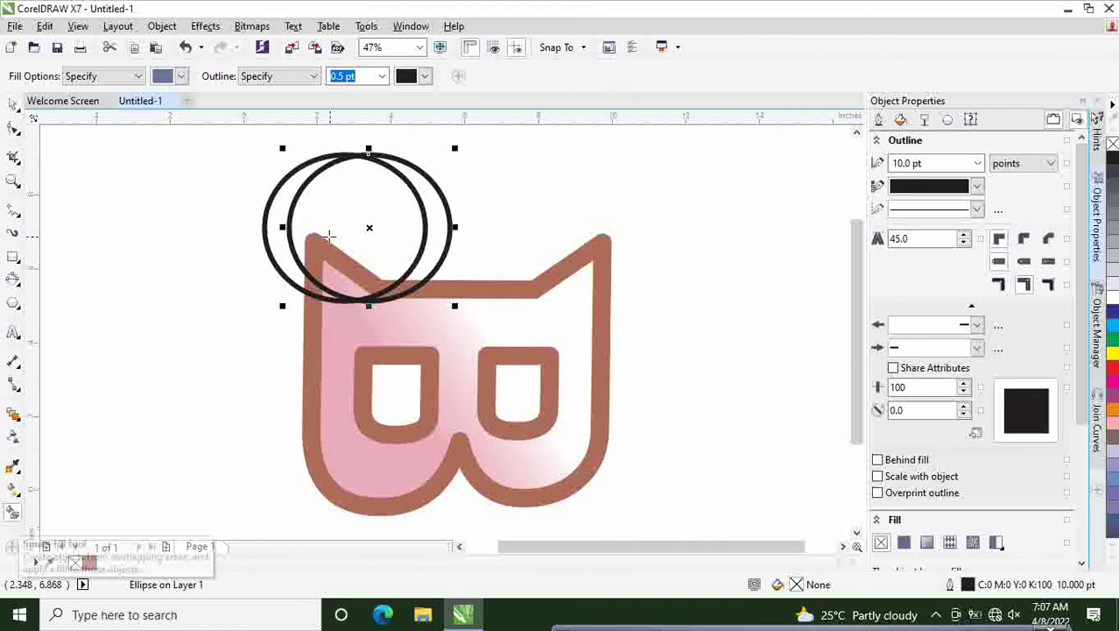
{"action": "left_click", "coordinate": [271, 213]}
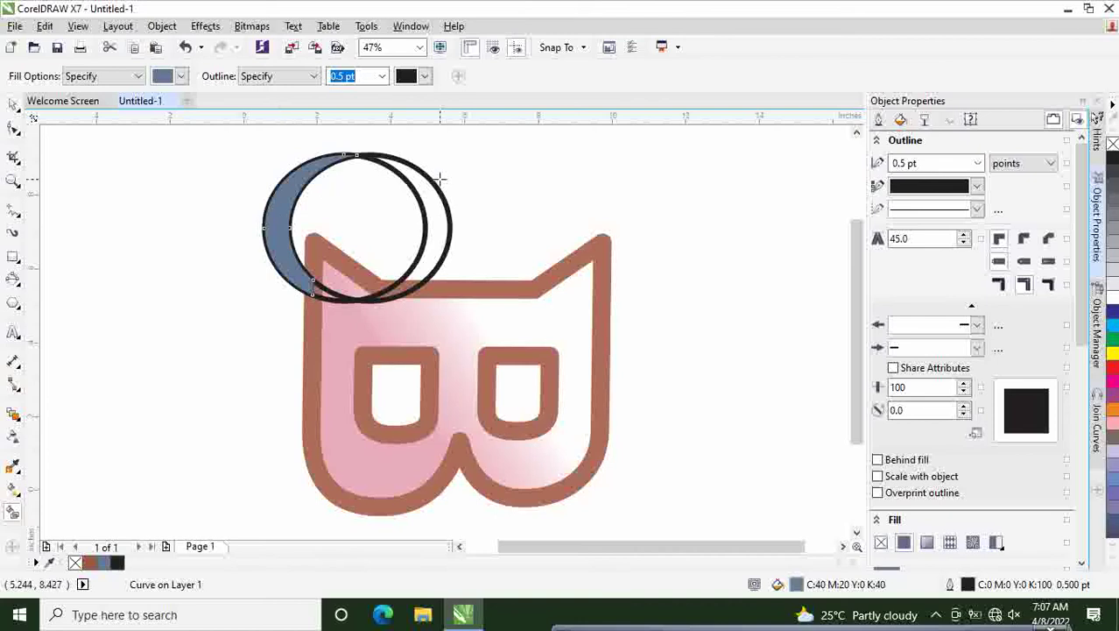
{"action": "left_click", "coordinate": [978, 164]}
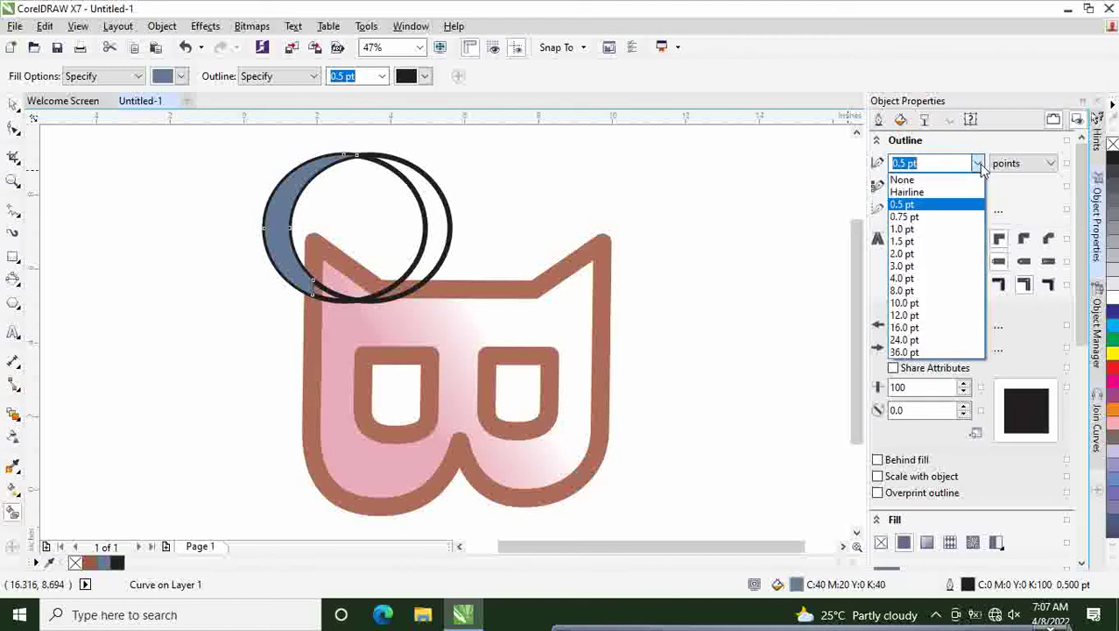
{"action": "left_click", "coordinate": [911, 303]}
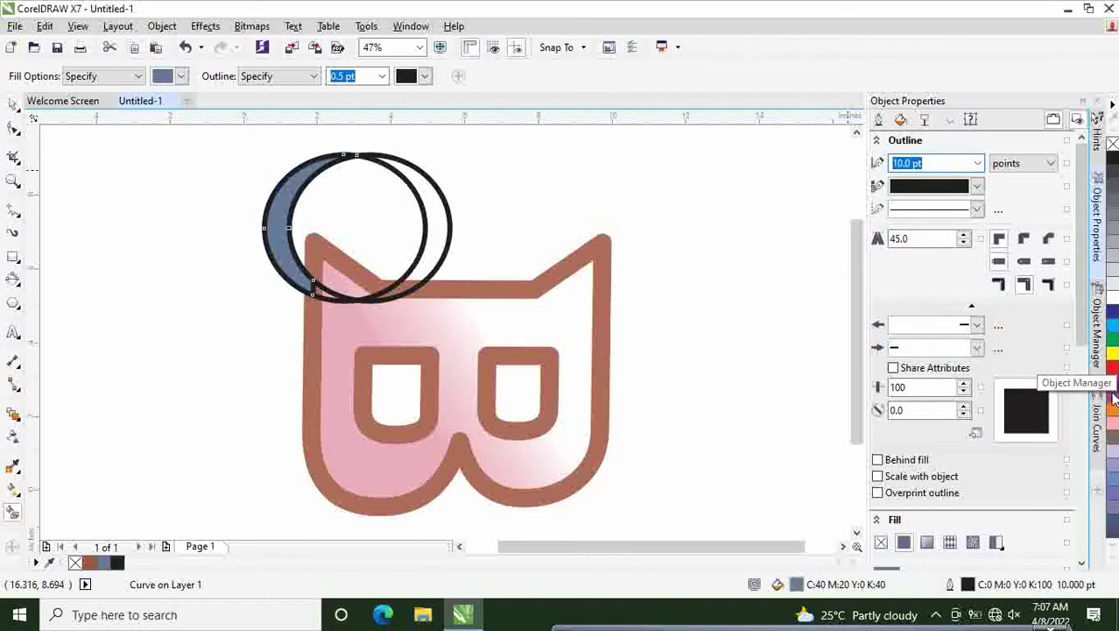
Set the left crescent's outline colour to black and fill the crescent with black.
{"action": "left_click", "coordinate": [978, 188]}
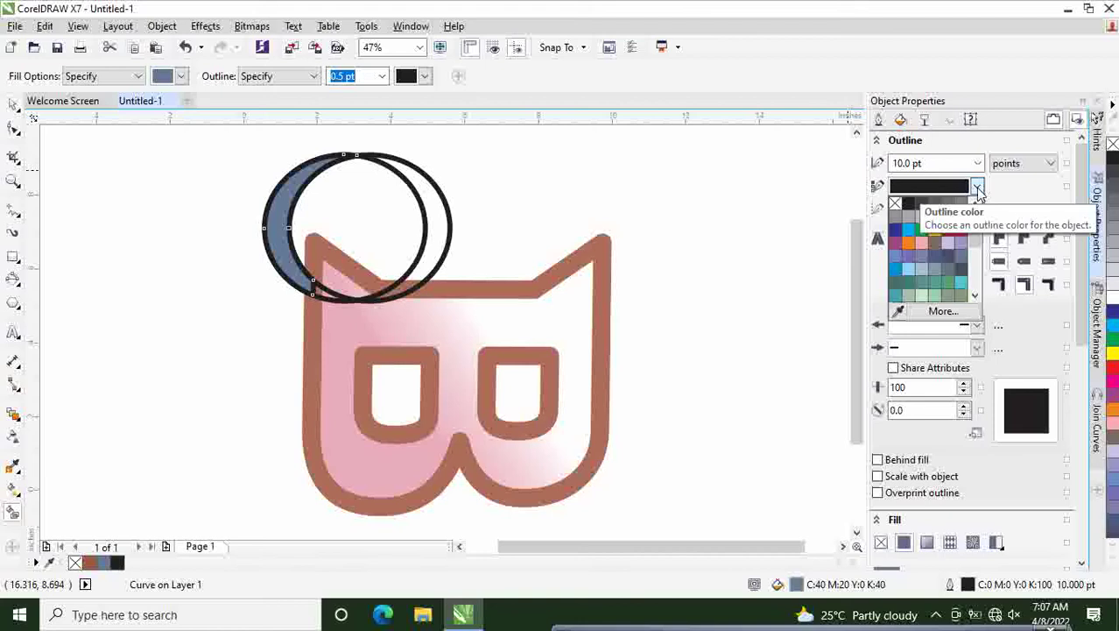
{"action": "left_click", "coordinate": [914, 207]}
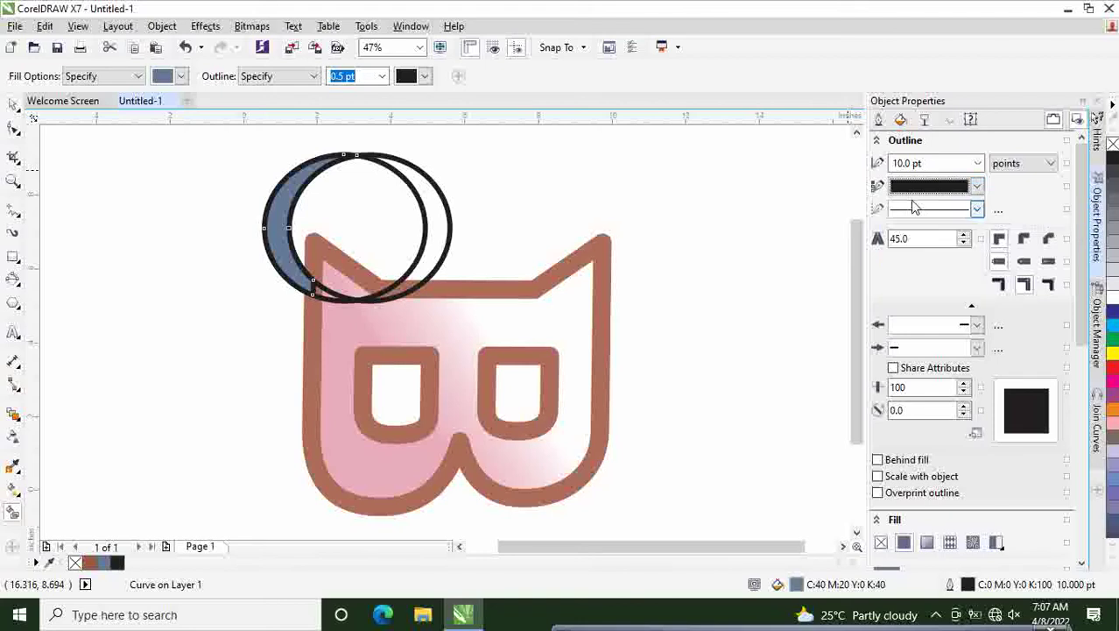
{"action": "left_click", "coordinate": [1112, 180]}
{"action": "left_click", "coordinate": [1112, 159]}
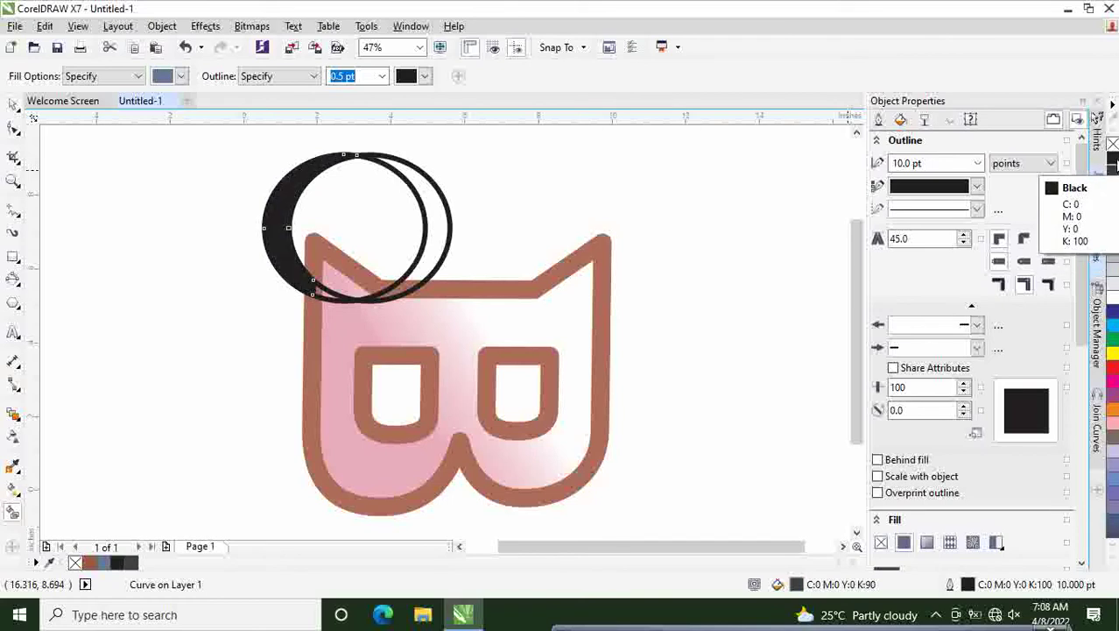
Create the right crescent with Smart Fill, set its outline to 10 pt and fill it with black.
{"action": "left_click", "coordinate": [438, 250]}
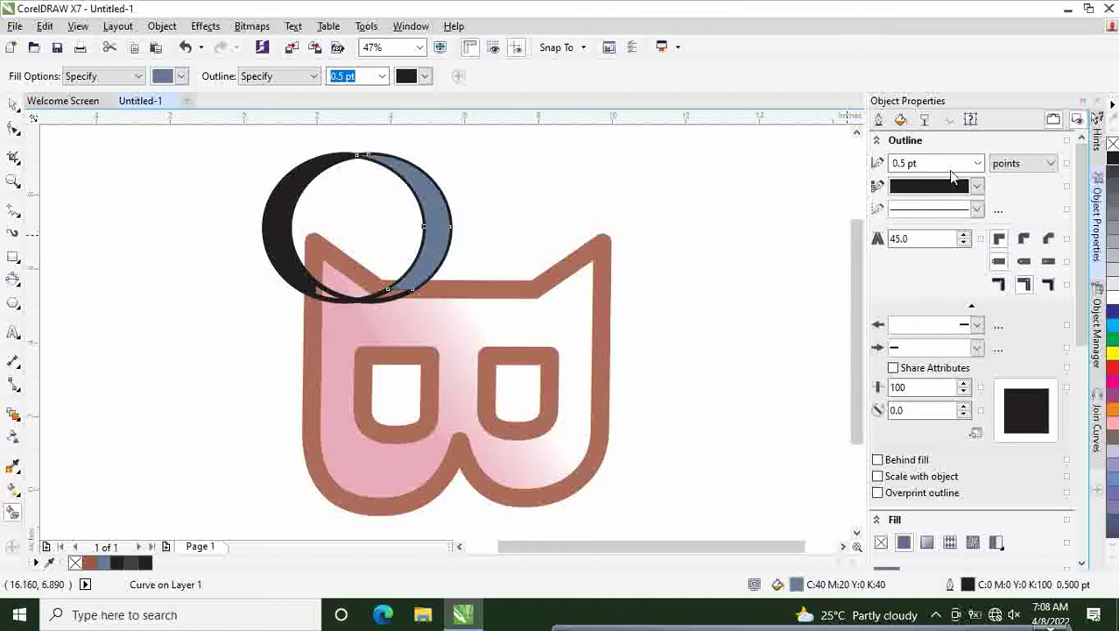
{"action": "left_click", "coordinate": [979, 164]}
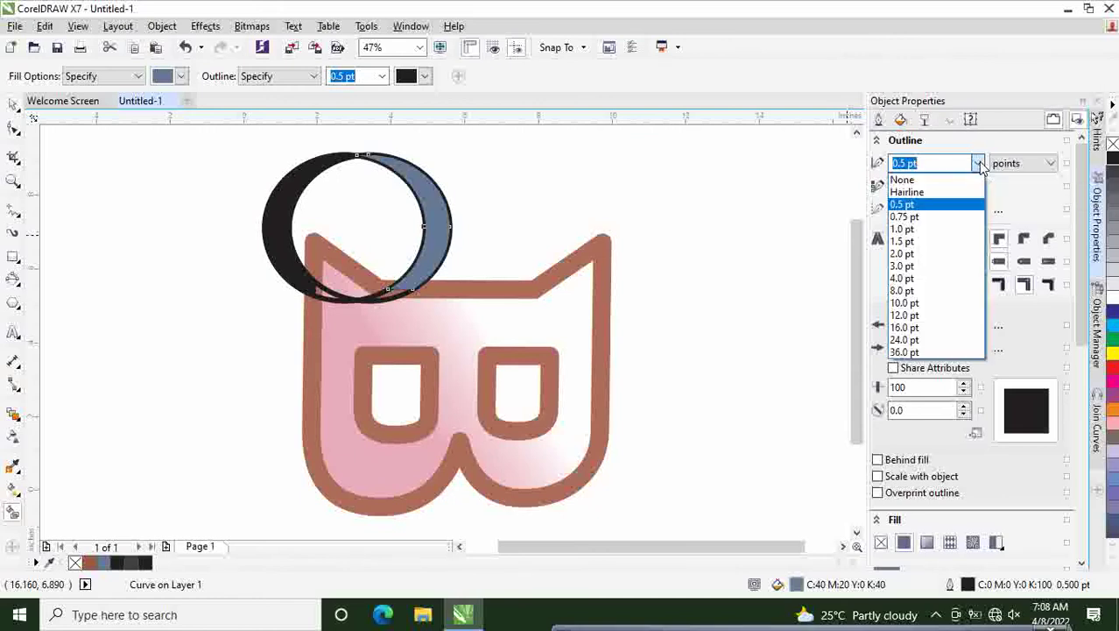
{"action": "left_click", "coordinate": [902, 303]}
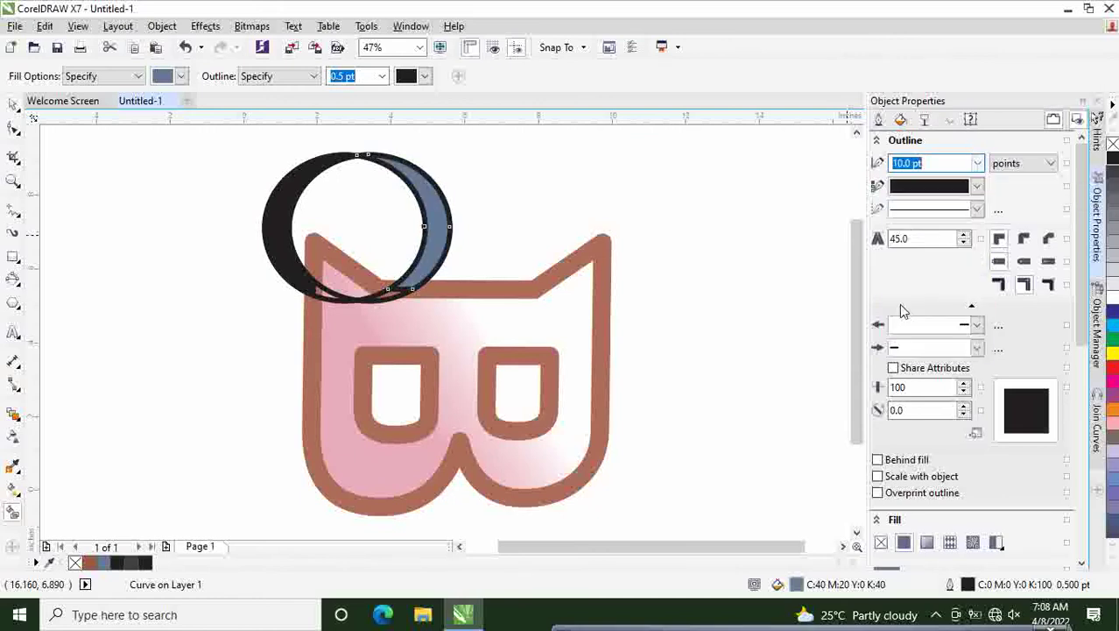
{"action": "left_click", "coordinate": [1113, 169]}
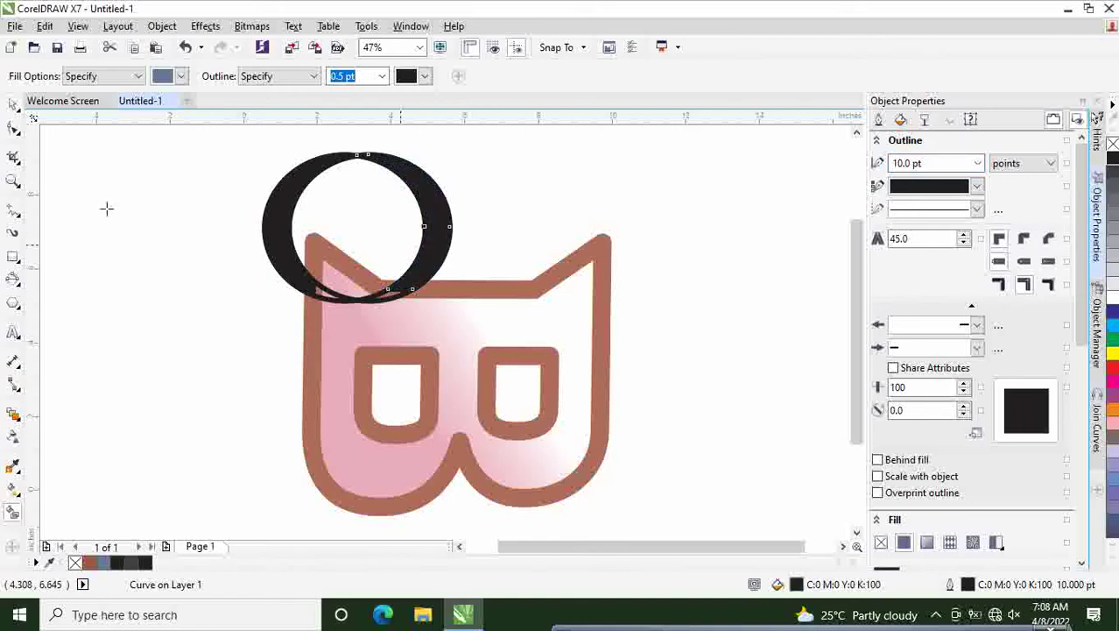
Move the right crescent across to the B's upper-right spur to form the opposite horn.
{"action": "left_click", "coordinate": [12, 105]}
{"action": "left_click_drag", "start_coordinate": [447, 224], "coordinate": [643, 225]}
{"action": "left_click", "coordinate": [779, 230]}
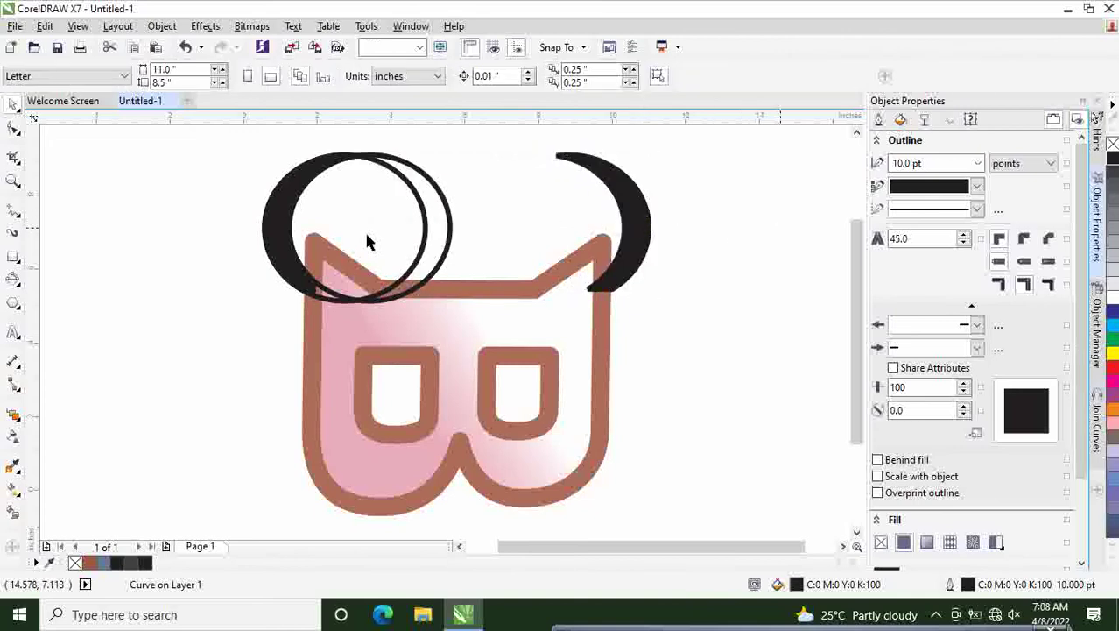
Delete the two leftover construction ellipses beside the left horn, keeping both black crescents.
{"action": "left_click", "coordinate": [424, 252]}
{"action": "left_click", "coordinate": [423, 247]}
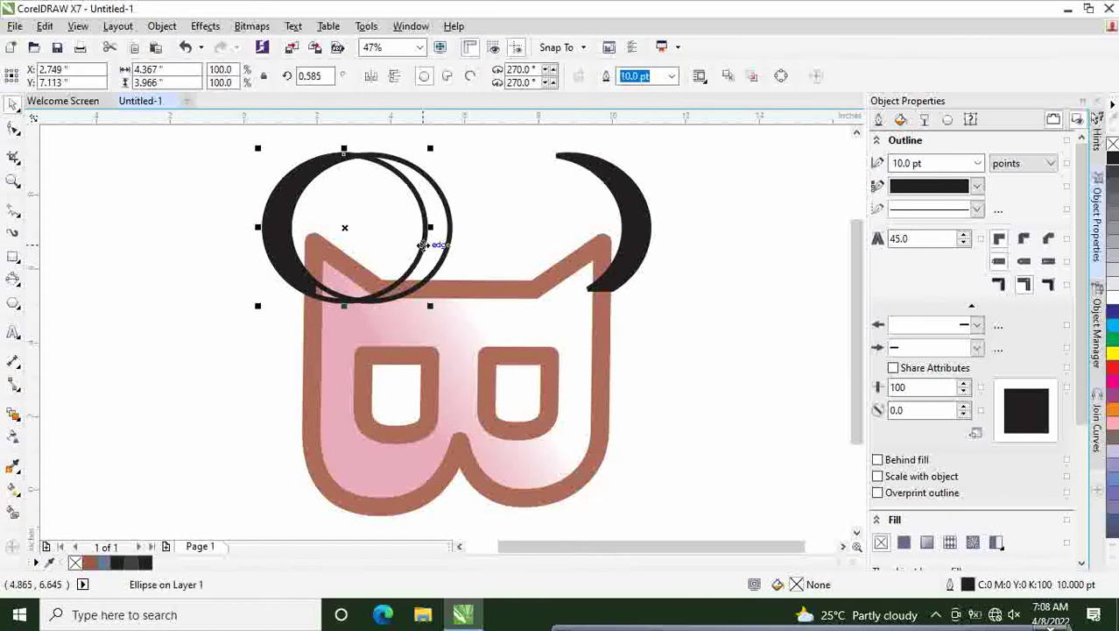
{"action": "key", "text": "Escape"}
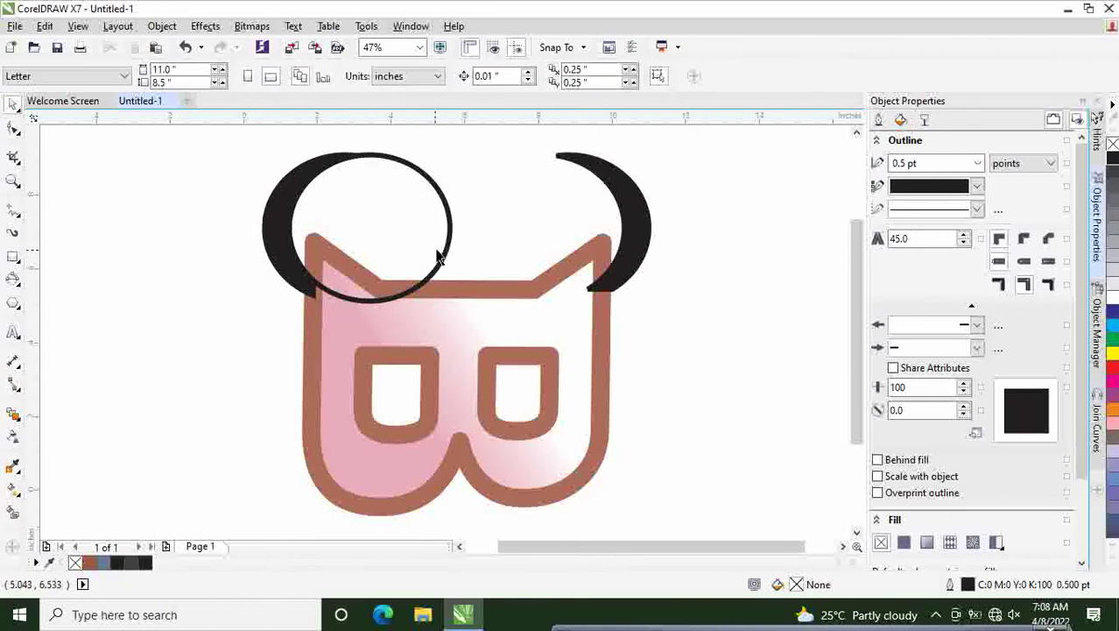
{"action": "left_click", "coordinate": [445, 250]}
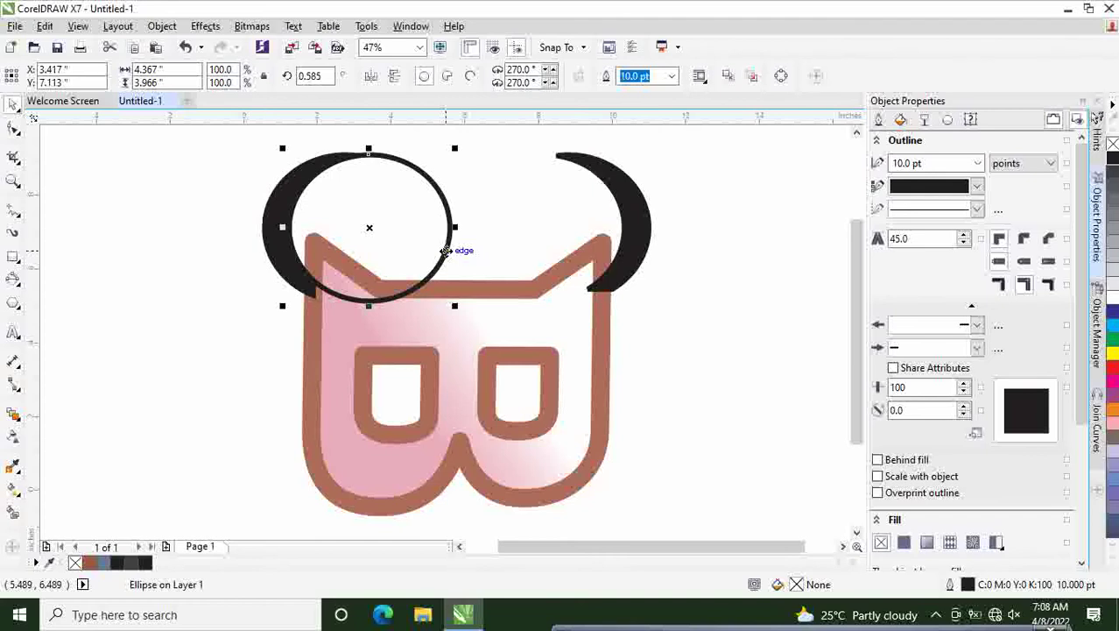
{"action": "key", "text": "Delete"}
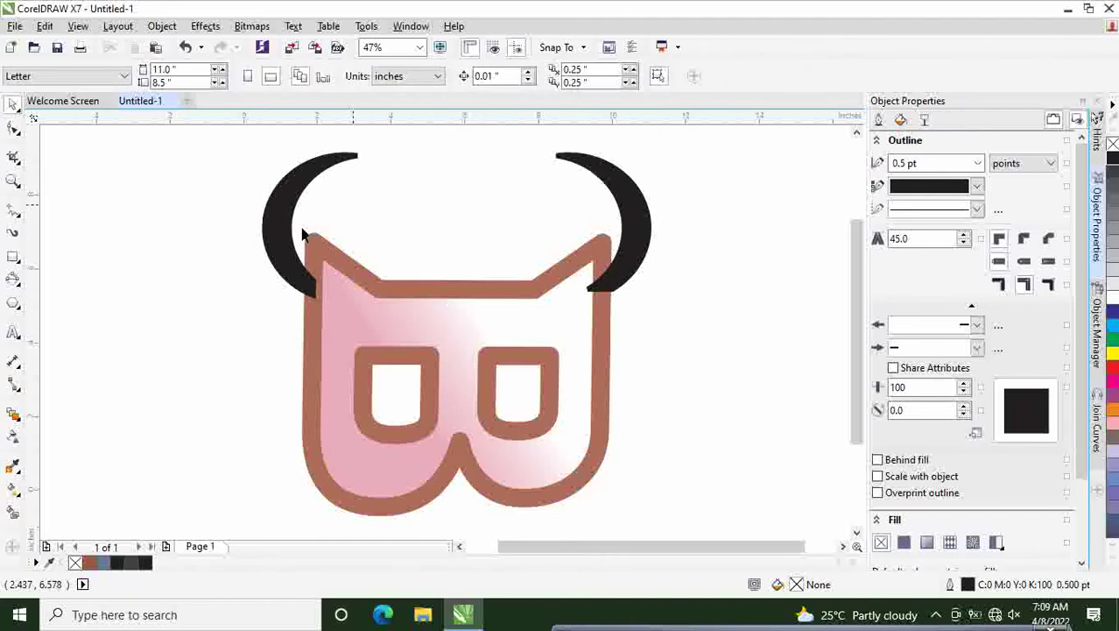
Rotate the left crescent horn about 6.3° counterclockwise so its base sits on the B's spur.
{"action": "left_click", "coordinate": [282, 256]}
{"action": "left_click", "coordinate": [282, 255]}
{"action": "left_click_drag", "start_coordinate": [253, 147], "coordinate": [252, 158]}
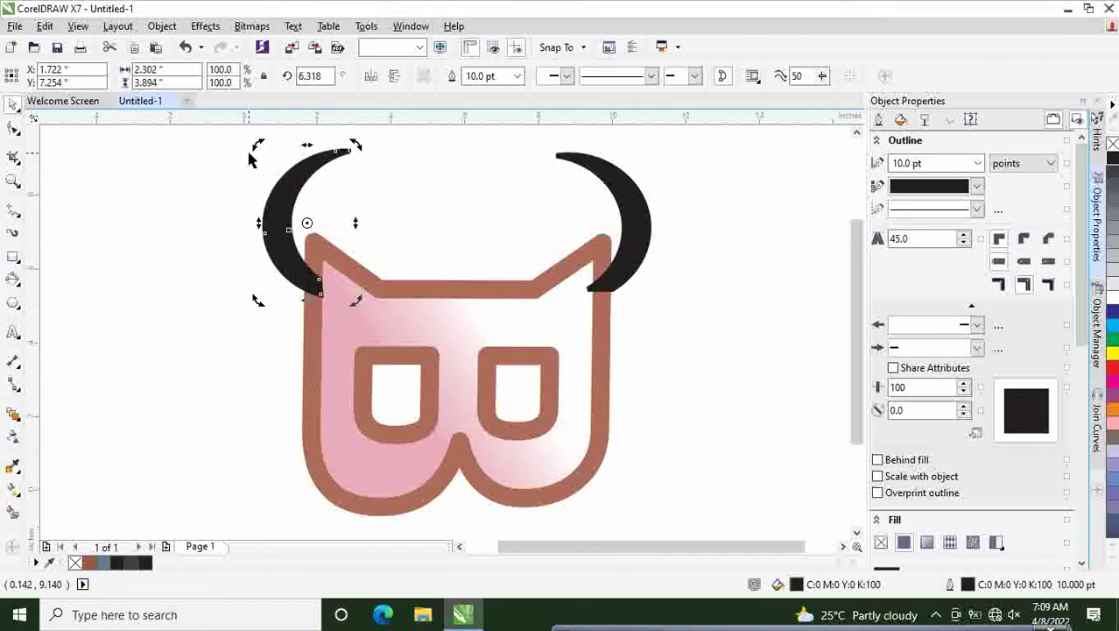
Send the right crescent horn to the back of the page, behind the B.
{"action": "left_click", "coordinate": [603, 178]}
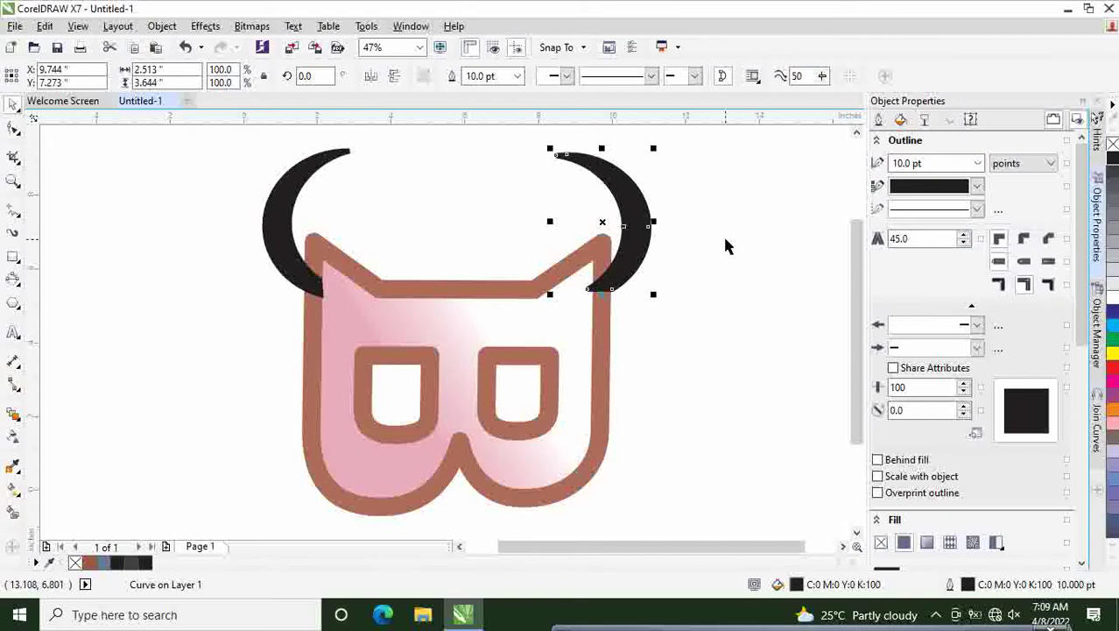
{"action": "left_click", "coordinate": [976, 187]}
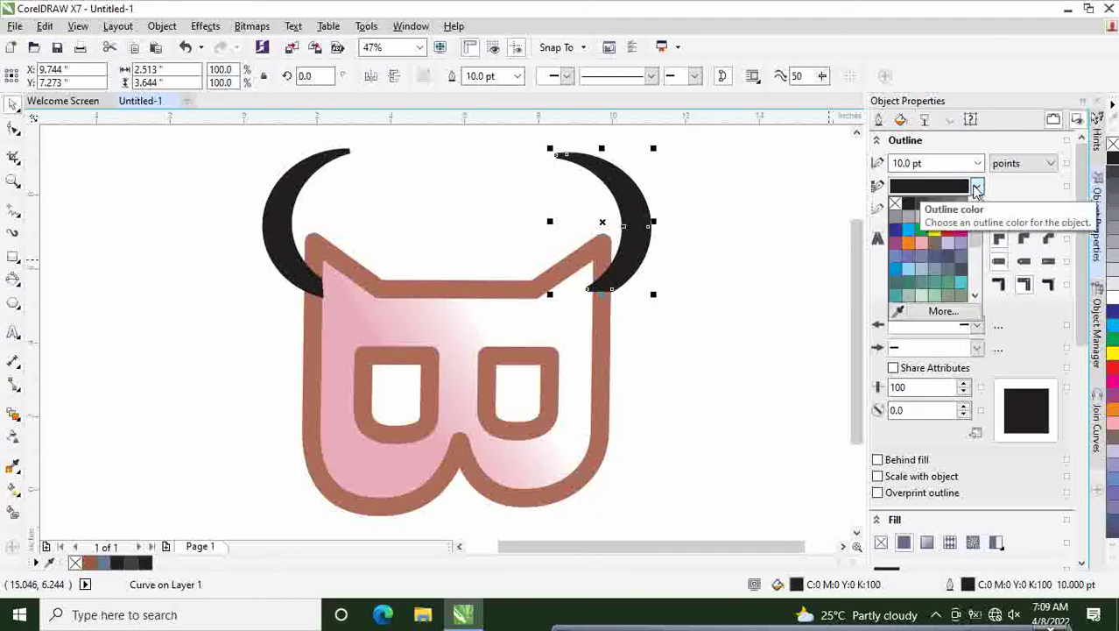
{"action": "left_click", "coordinate": [976, 187]}
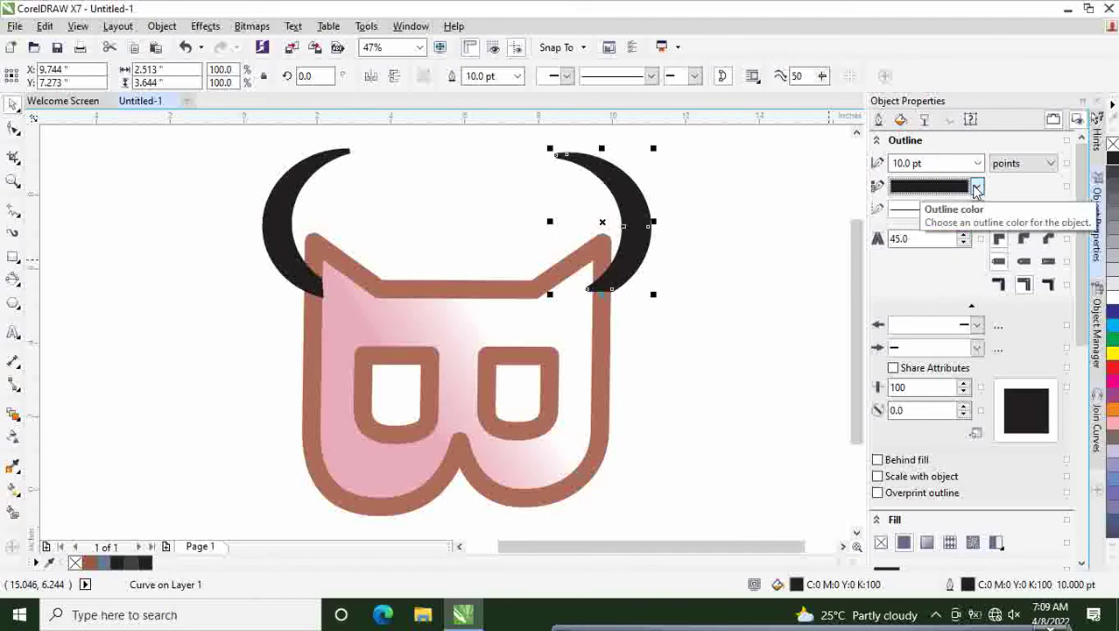
{"action": "right_click", "coordinate": [632, 245]}
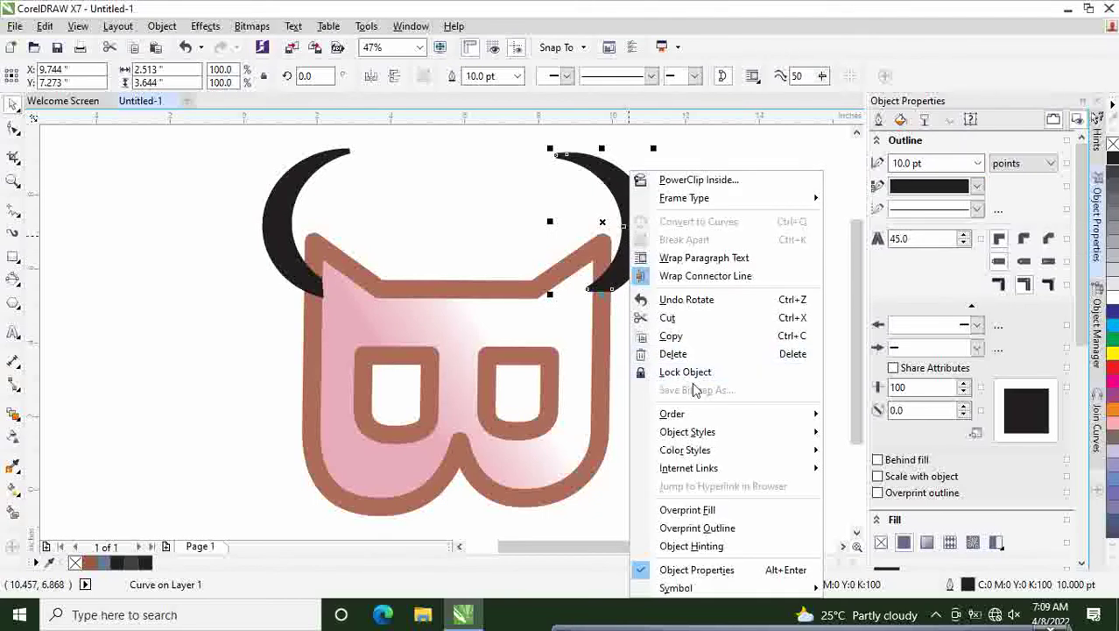
{"action": "mouse_move", "coordinate": [674, 414]}
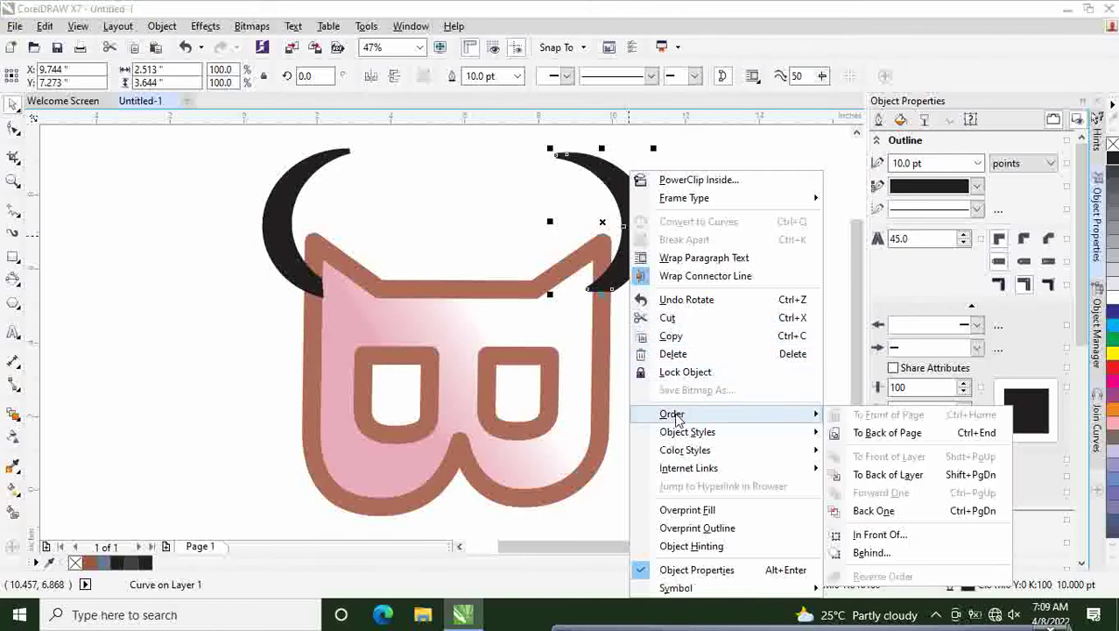
{"action": "left_click", "coordinate": [861, 432]}
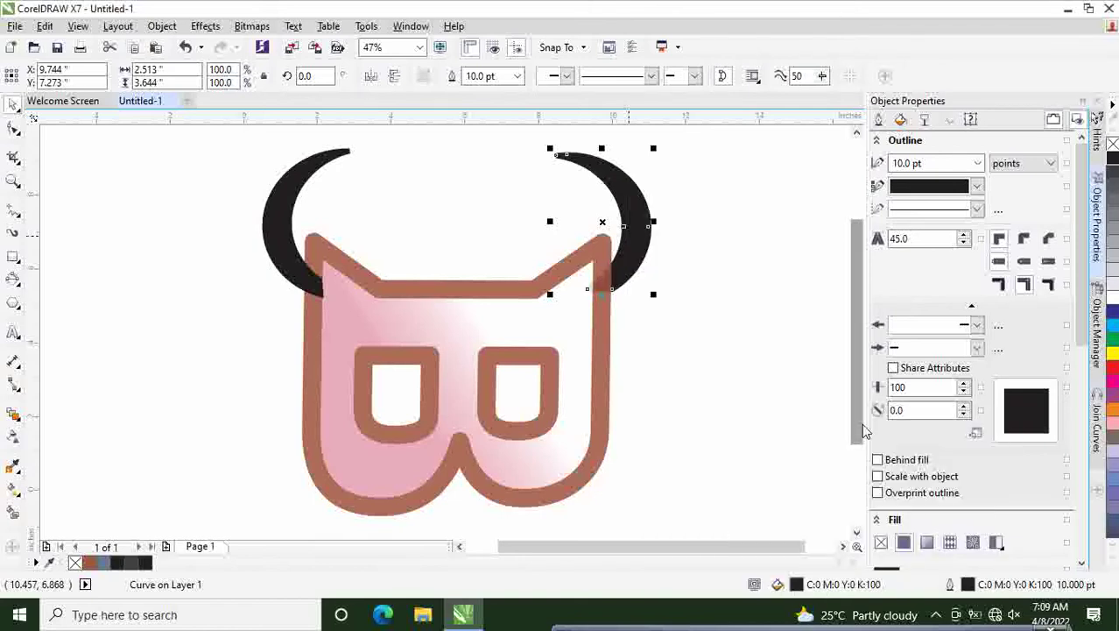
{"action": "left_click", "coordinate": [780, 417]}
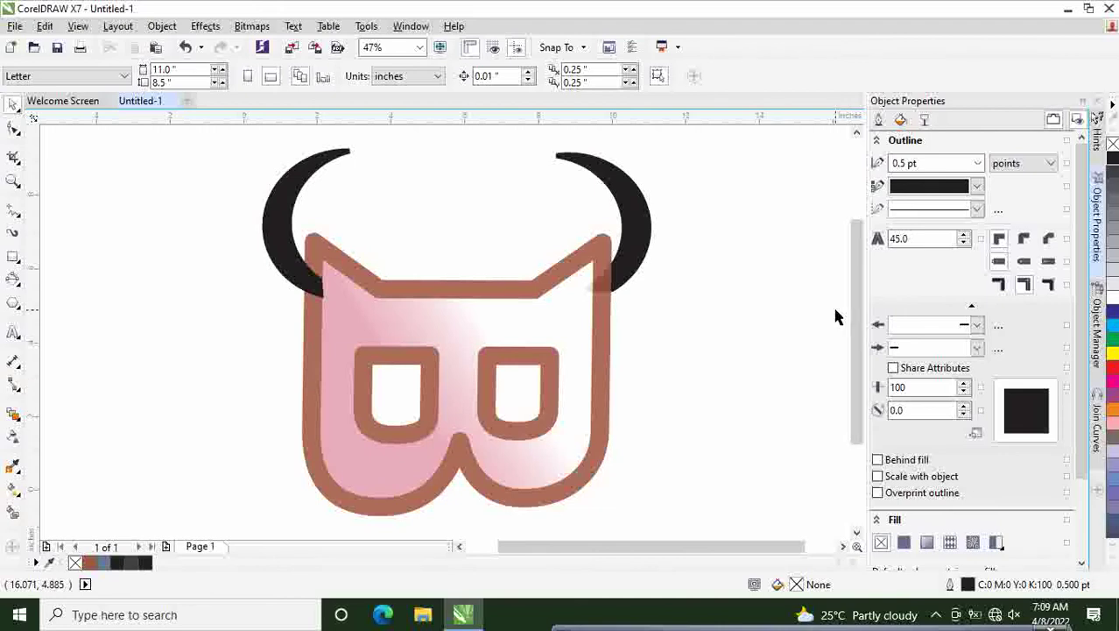
Try removing the outline from the B and both horns, and undo it.
{"action": "left_click", "coordinate": [602, 375]}
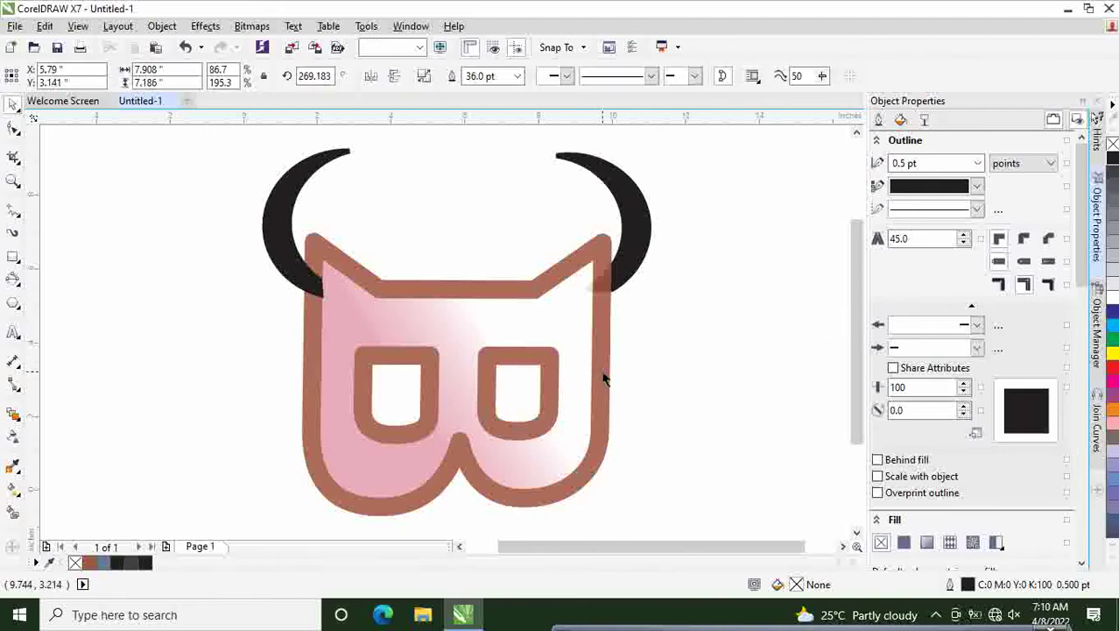
{"action": "left_click", "coordinate": [724, 254]}
{"action": "mouse_move", "coordinate": [205, 137]}
{"action": "left_mouse_down"}
{"action": "mouse_move", "coordinate": [662, 418]}
{"action": "mouse_move", "coordinate": [707, 530]}
{"action": "left_mouse_up"}
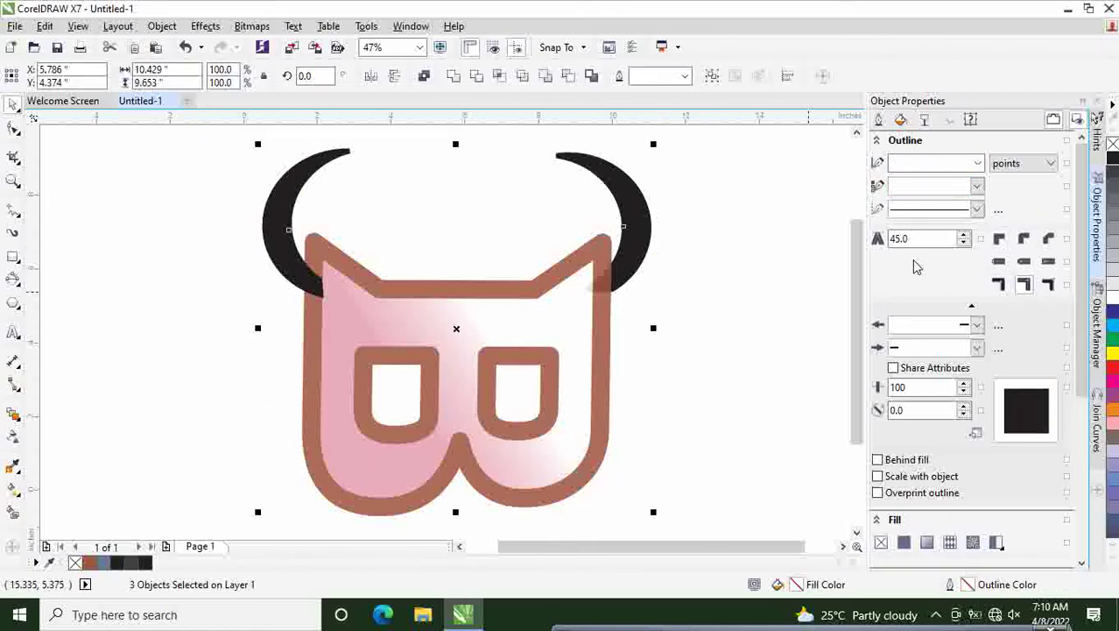
{"action": "left_click", "coordinate": [978, 170]}
{"action": "left_click", "coordinate": [977, 163]}
{"action": "left_click", "coordinate": [944, 178]}
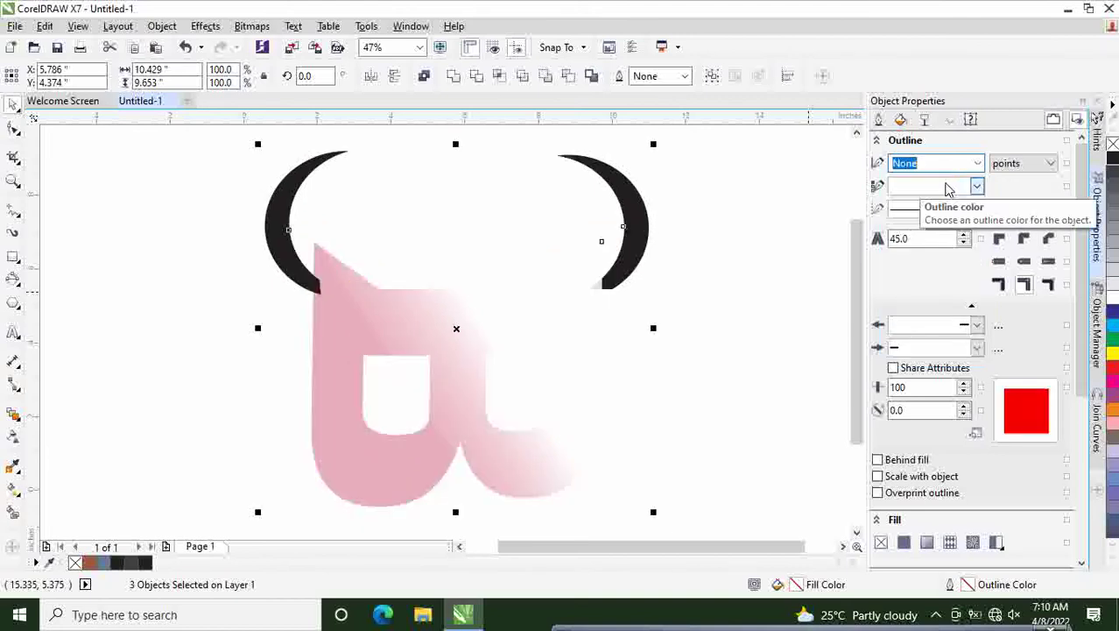
{"action": "left_click", "coordinate": [768, 238]}
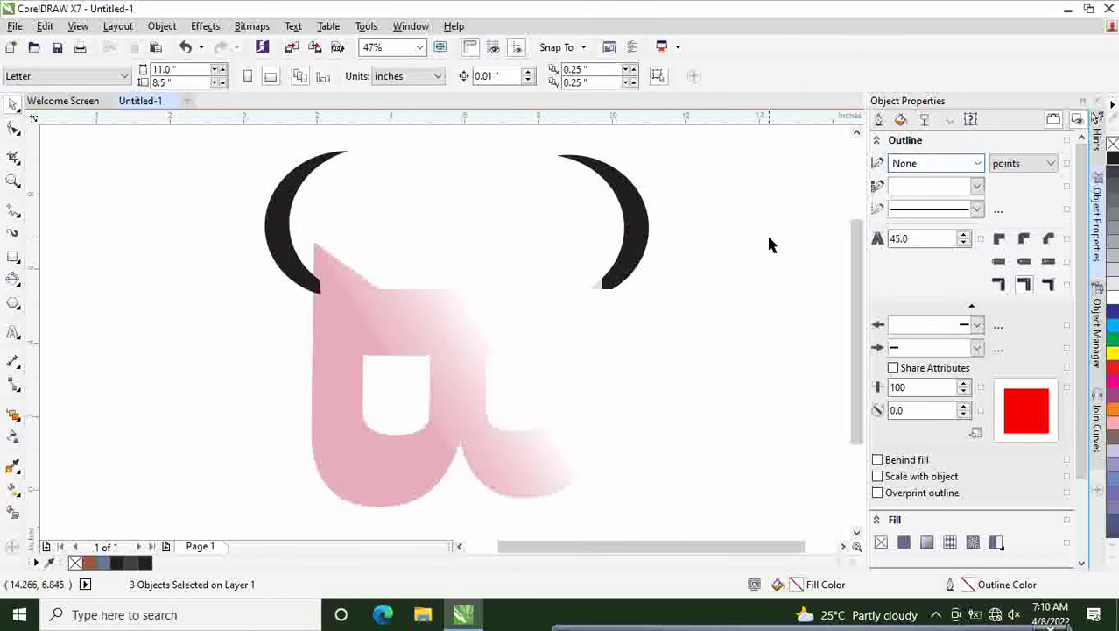
{"action": "key", "text": "ctrl+z"}
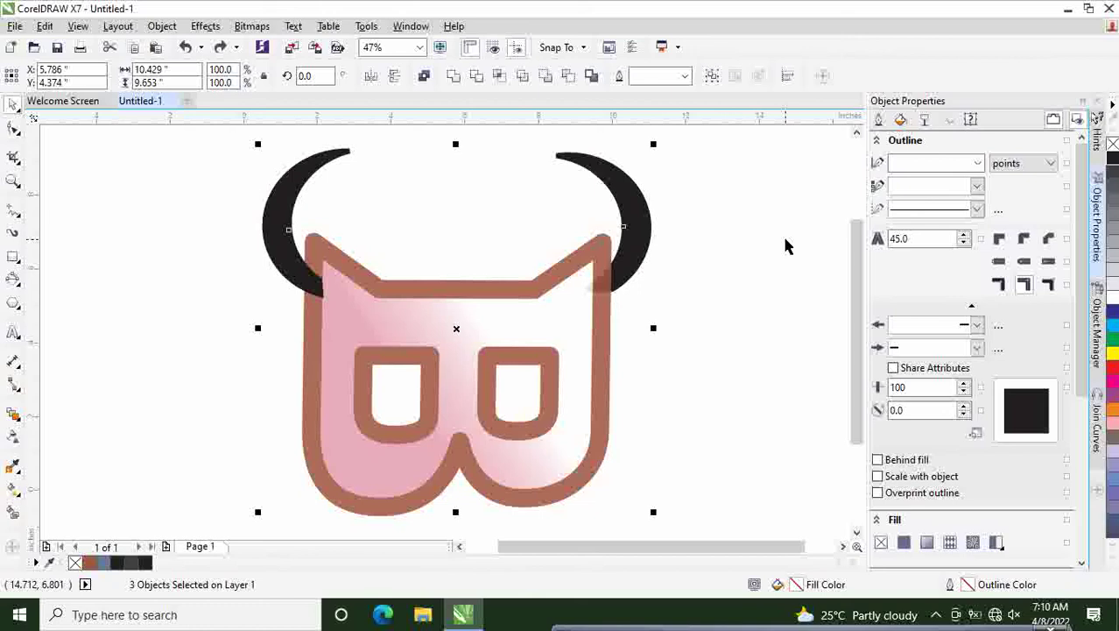
Give the B and both horns a 36 pt outline with round corners.
{"action": "left_click", "coordinate": [972, 161]}
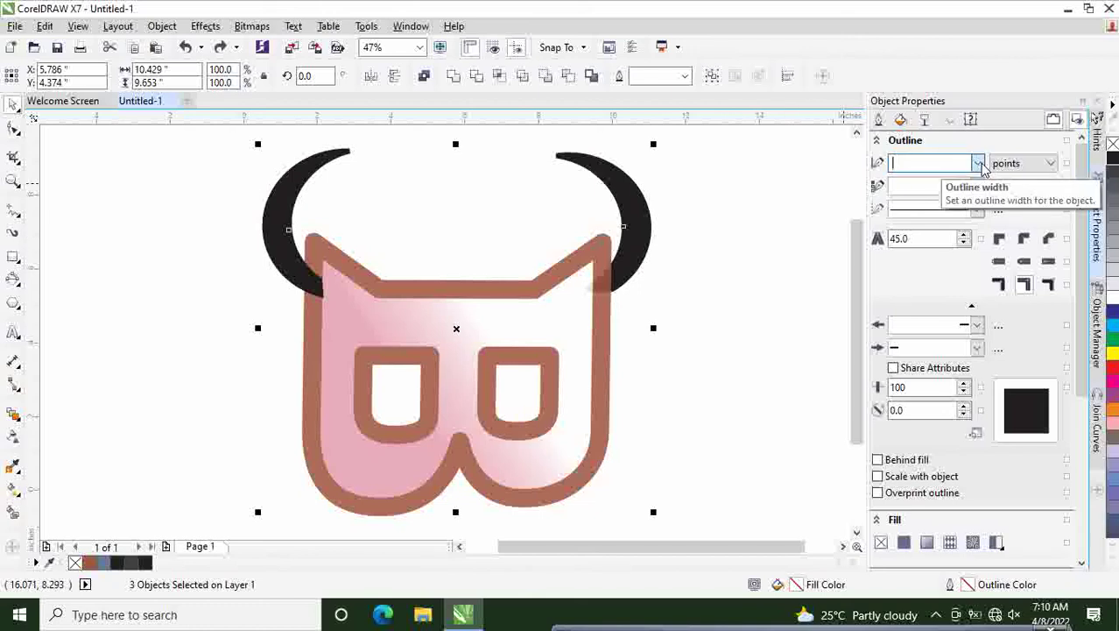
{"action": "left_click", "coordinate": [978, 163]}
{"action": "left_click", "coordinate": [902, 351]}
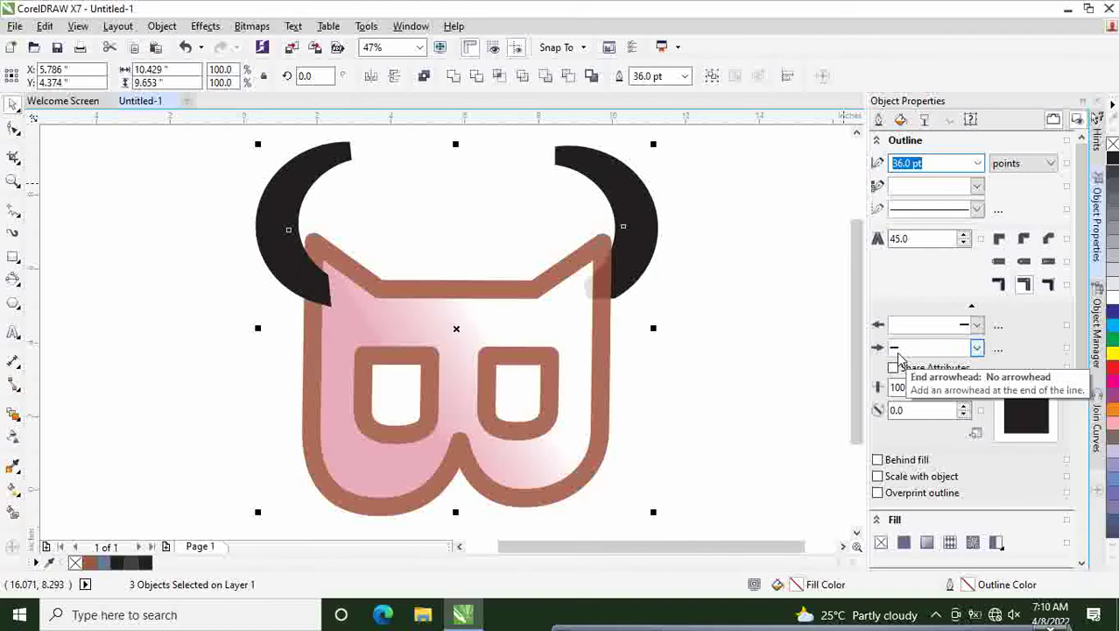
{"action": "left_click", "coordinate": [978, 186]}
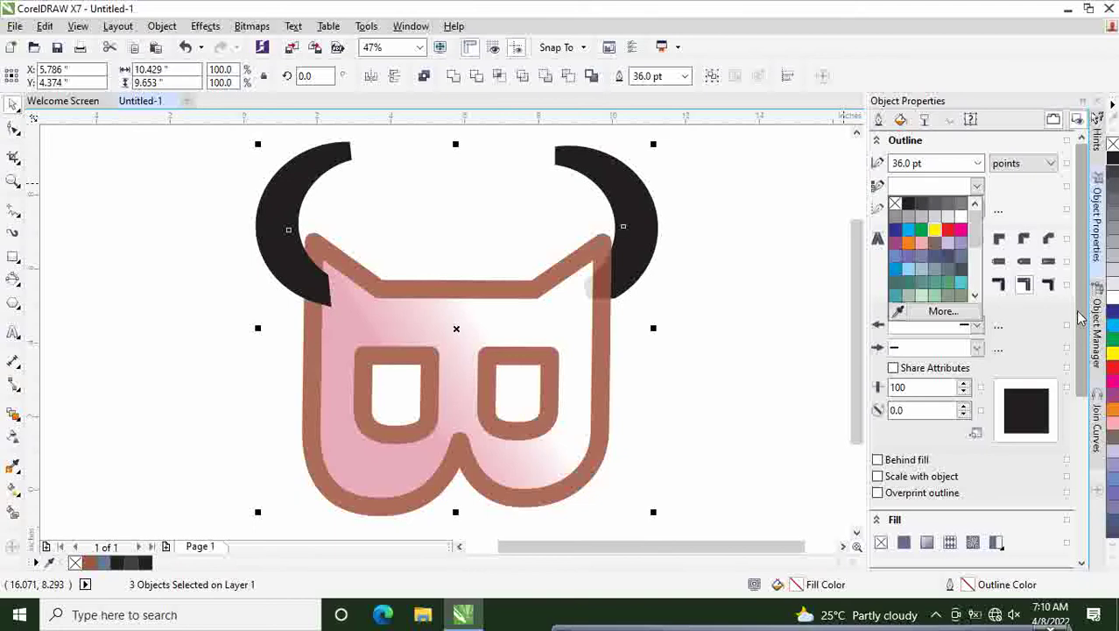
{"action": "left_click", "coordinate": [1024, 261]}
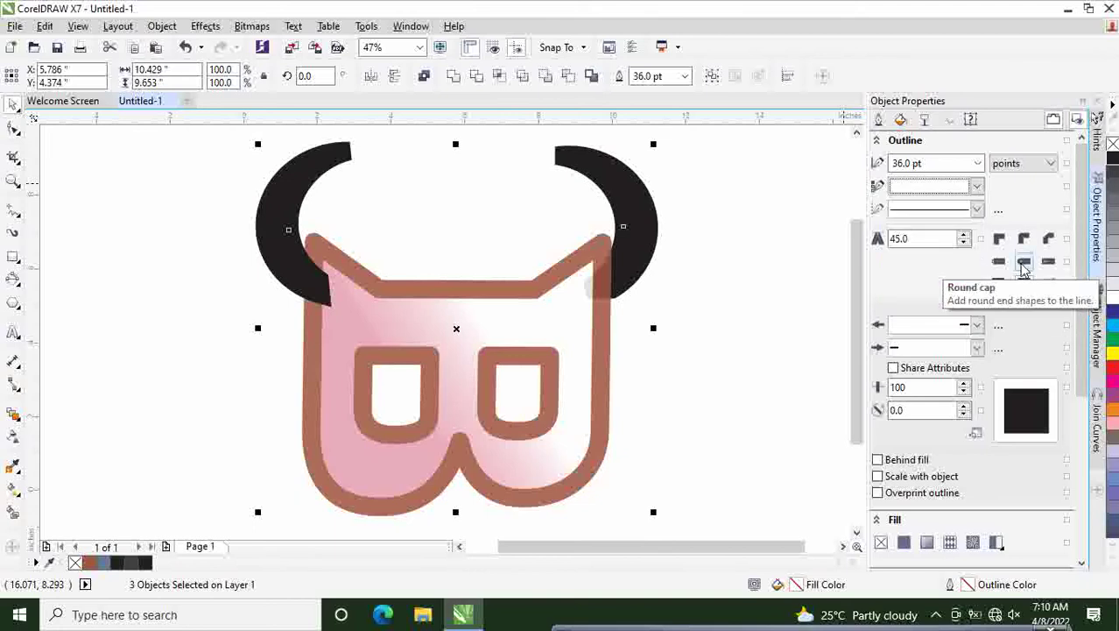
{"action": "left_click", "coordinate": [1023, 238]}
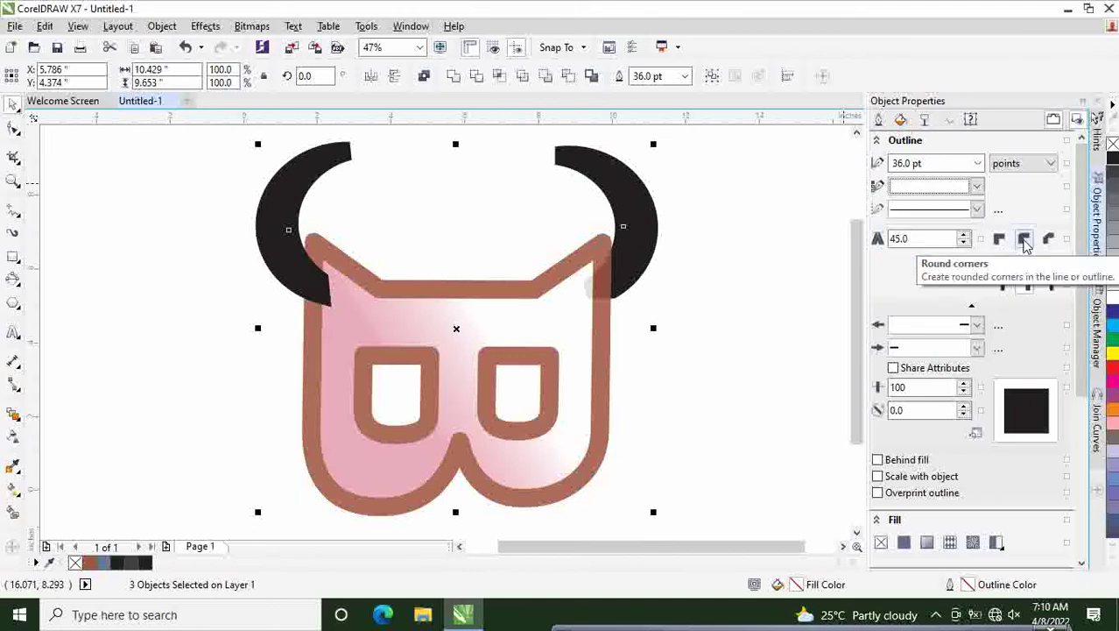
Combine the B and both horns into a single black curve.
{"action": "right_click", "coordinate": [465, 296]}
{"action": "left_click", "coordinate": [516, 300]}
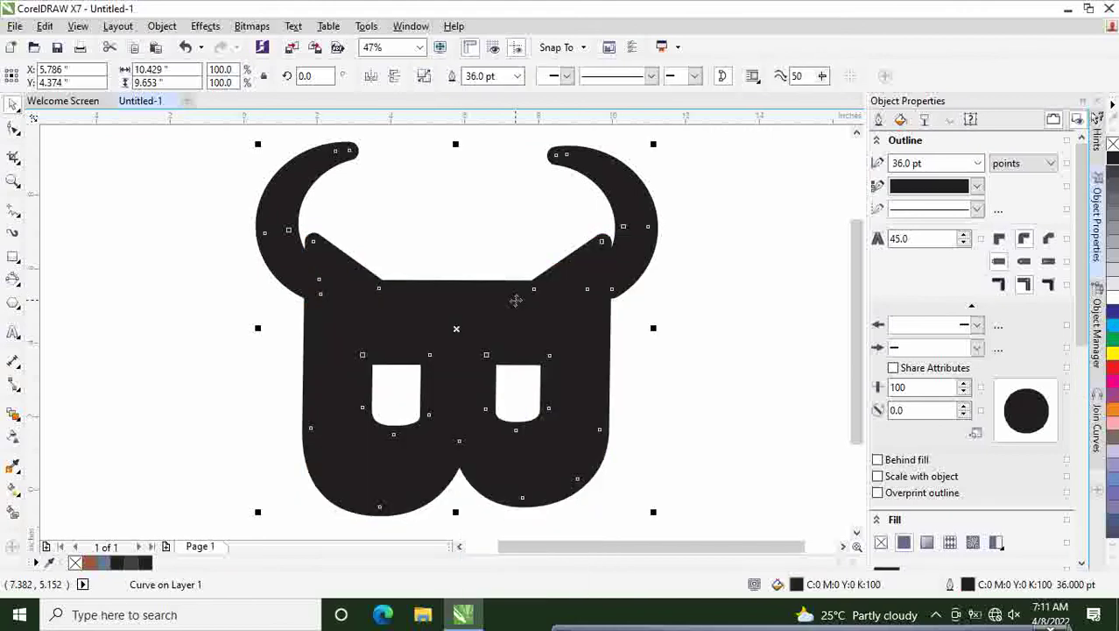
{"action": "left_click", "coordinate": [697, 329]}
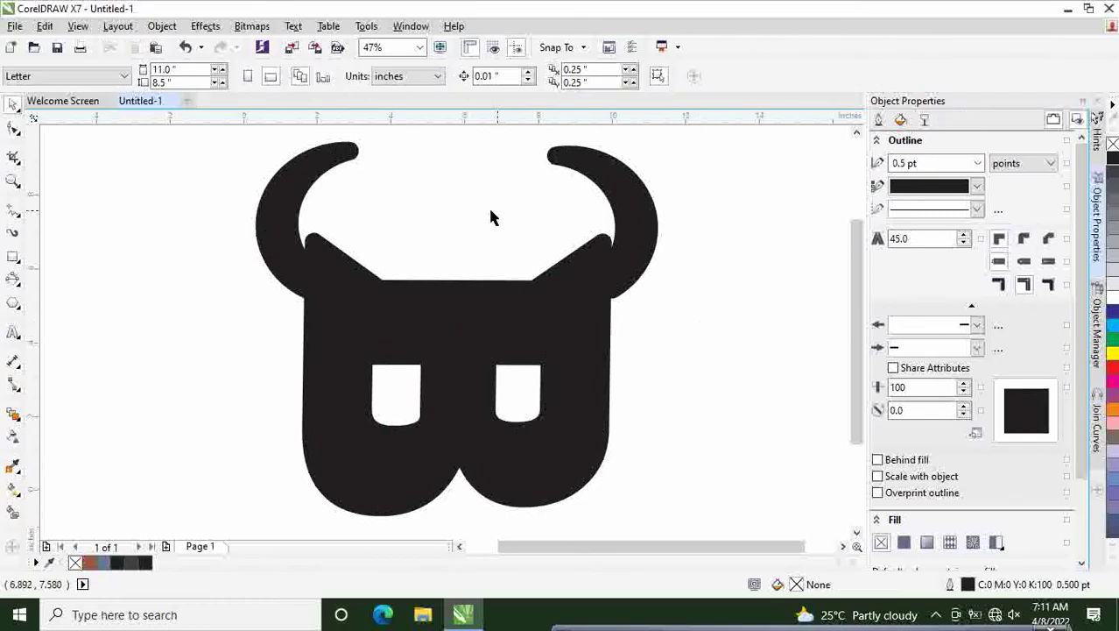
Move the combined horned B straight up by about 0.13 inches.
{"action": "left_click", "coordinate": [456, 289]}
{"action": "mouse_move", "coordinate": [456, 289]}
{"action": "left_mouse_down"}
{"action": "mouse_move", "coordinate": [458, 268]}
{"action": "mouse_move", "coordinate": [459, 285]}
{"action": "left_mouse_up"}
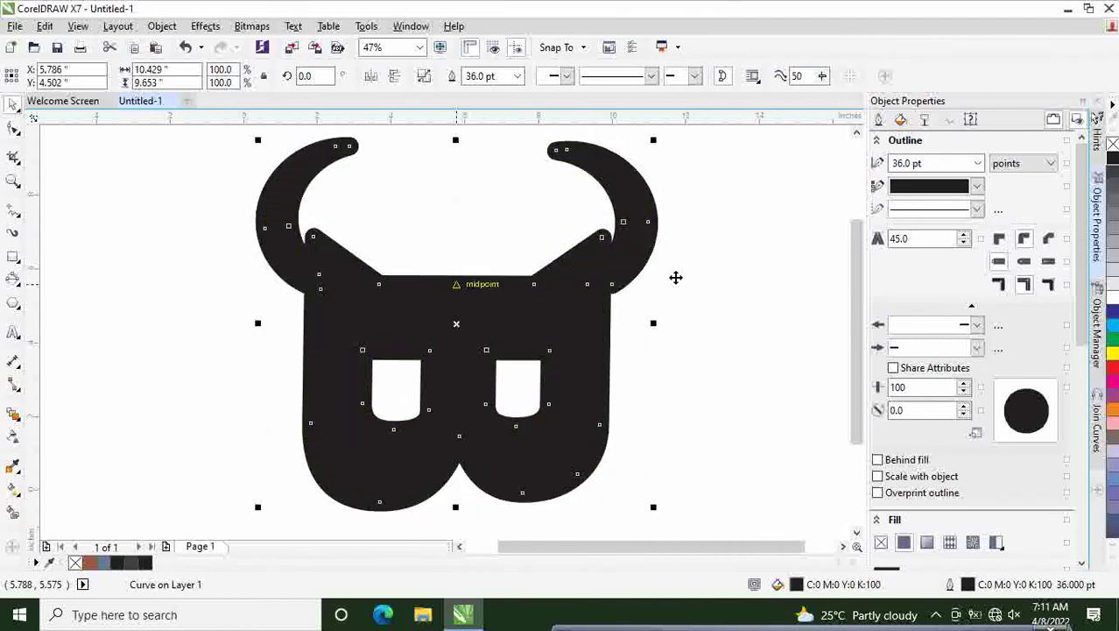
{"action": "left_click", "coordinate": [977, 187]}
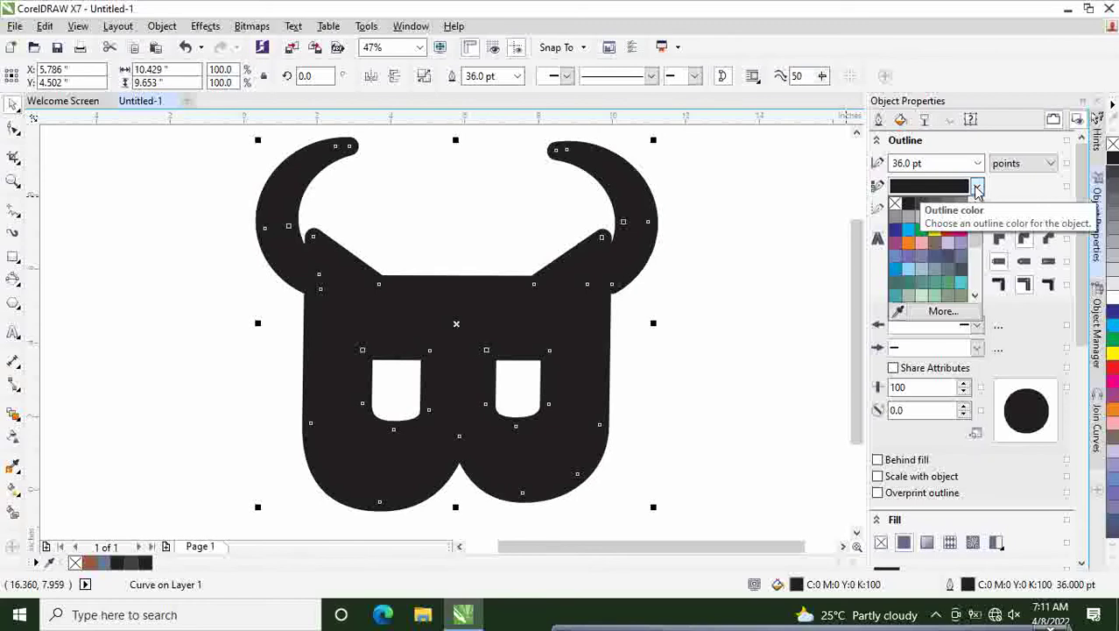
{"action": "left_click", "coordinate": [761, 246]}
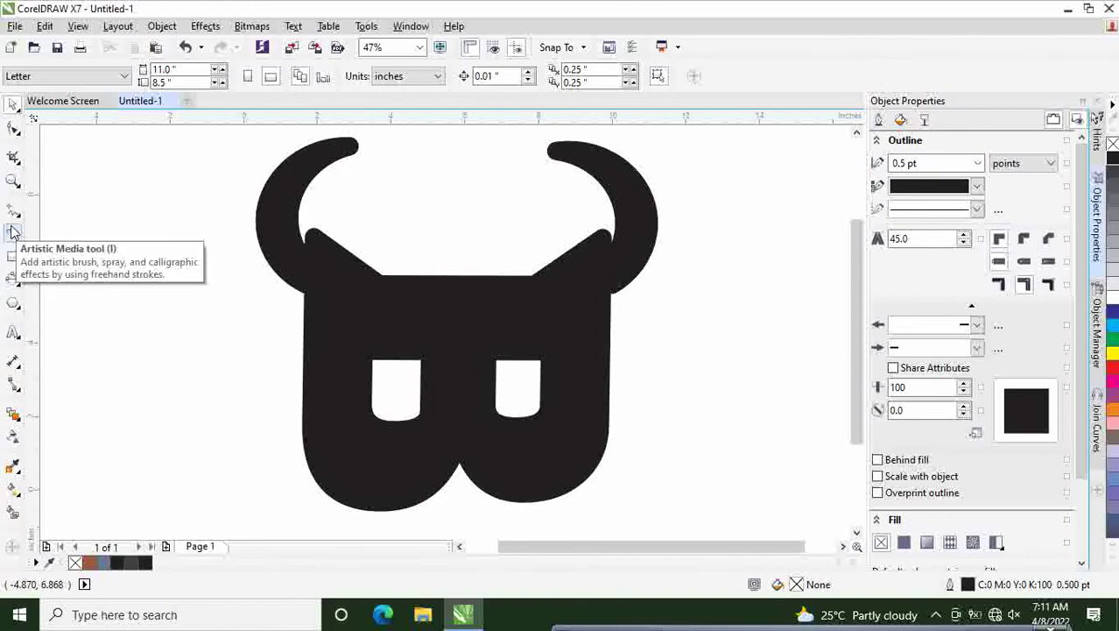
Draw a downward-bowing 3-point curve about 6.7 inches wide between the horns, above the B.
{"action": "left_click", "coordinate": [19, 221]}
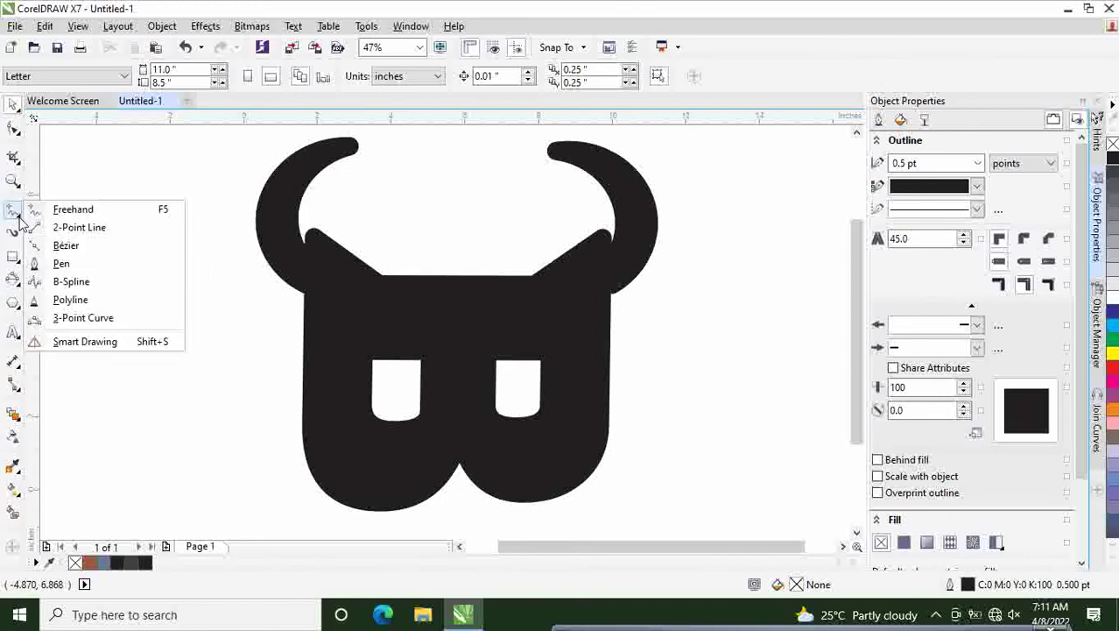
{"action": "left_click", "coordinate": [73, 319]}
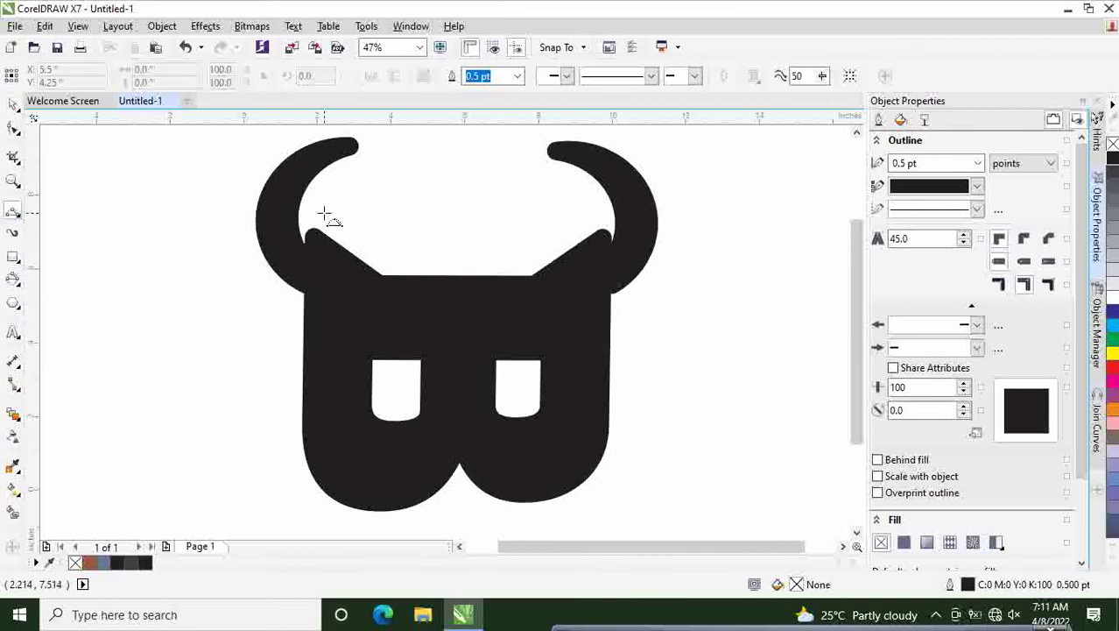
{"action": "left_click_drag", "start_coordinate": [323, 212], "coordinate": [570, 217]}
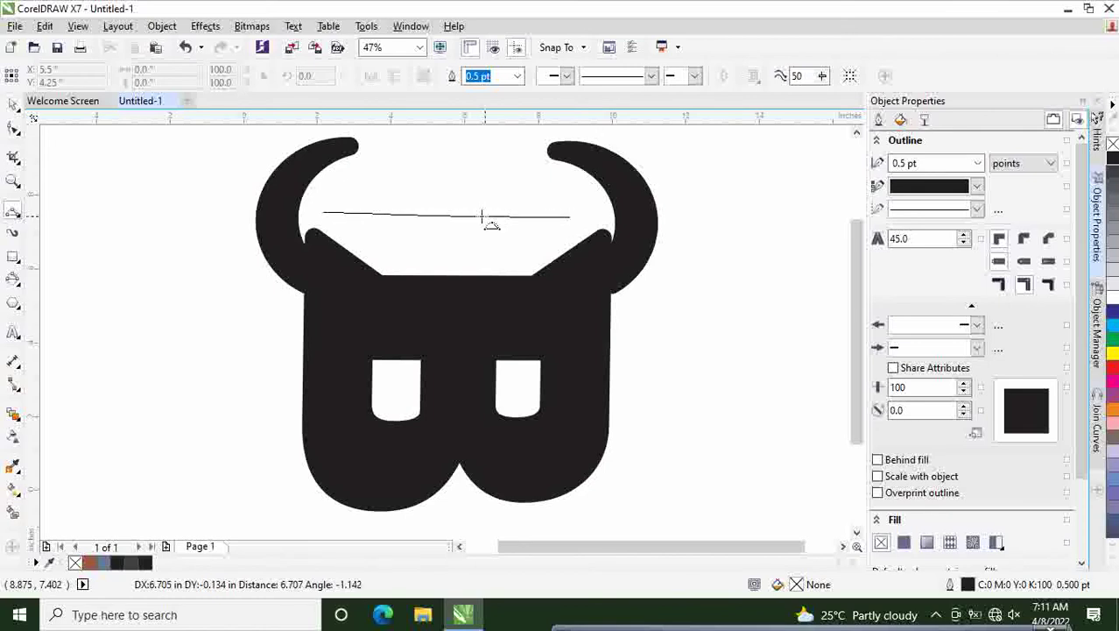
{"action": "left_click", "coordinate": [440, 233]}
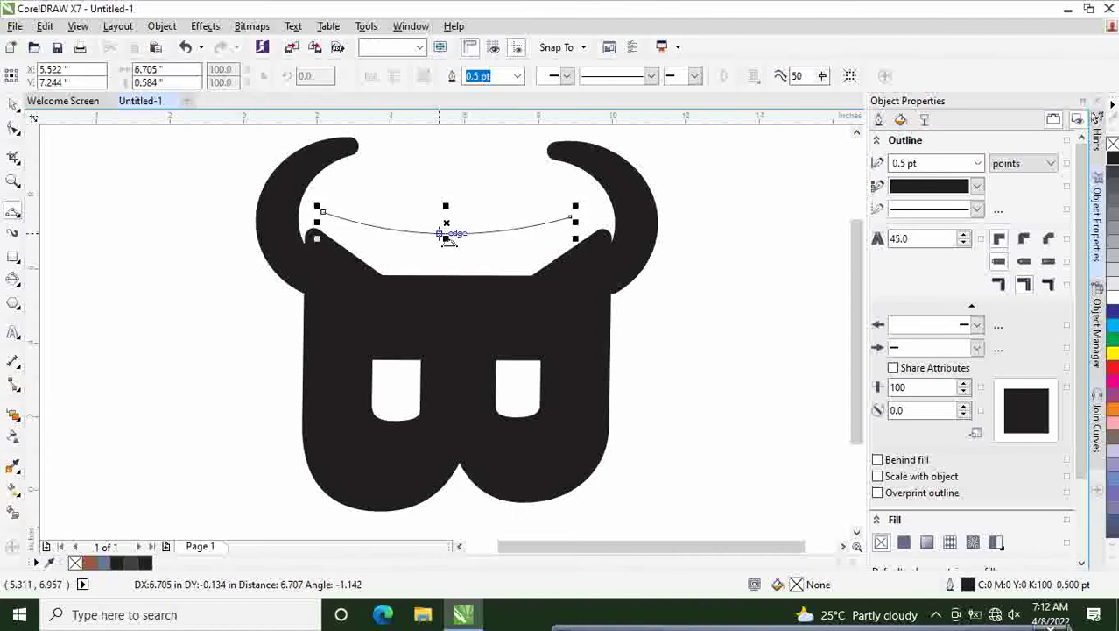
Add a left side, a matching upper curve and a right side to close the curve into a banner about 1.7 inches high.
{"action": "left_click_drag", "start_coordinate": [323, 212], "coordinate": [569, 171]}
{"action": "left_click", "coordinate": [325, 169]}
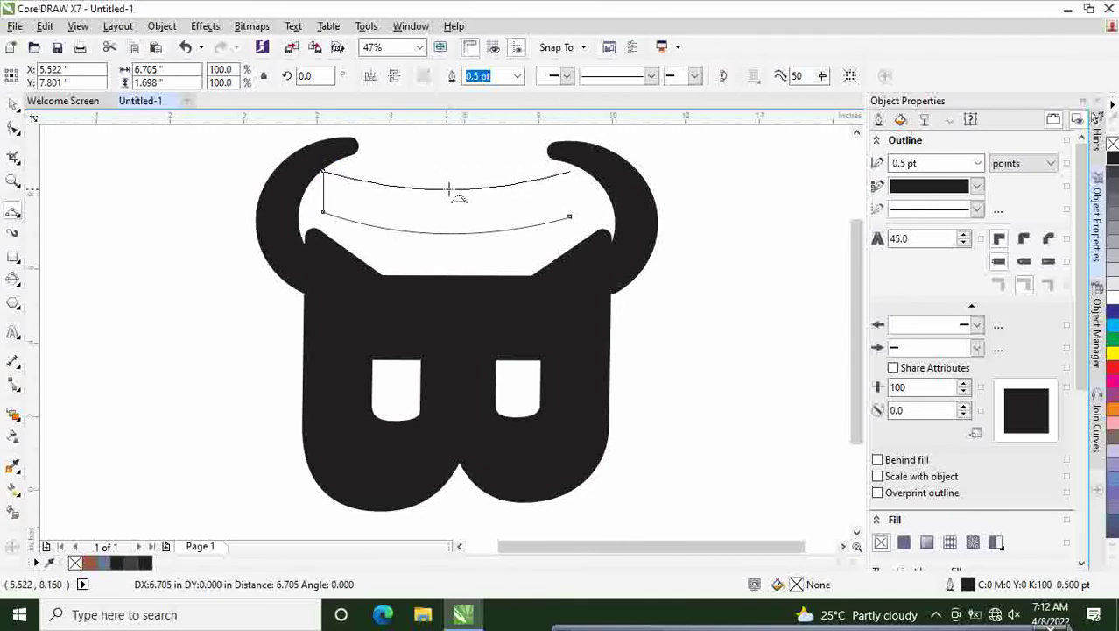
{"action": "left_click", "coordinate": [454, 190]}
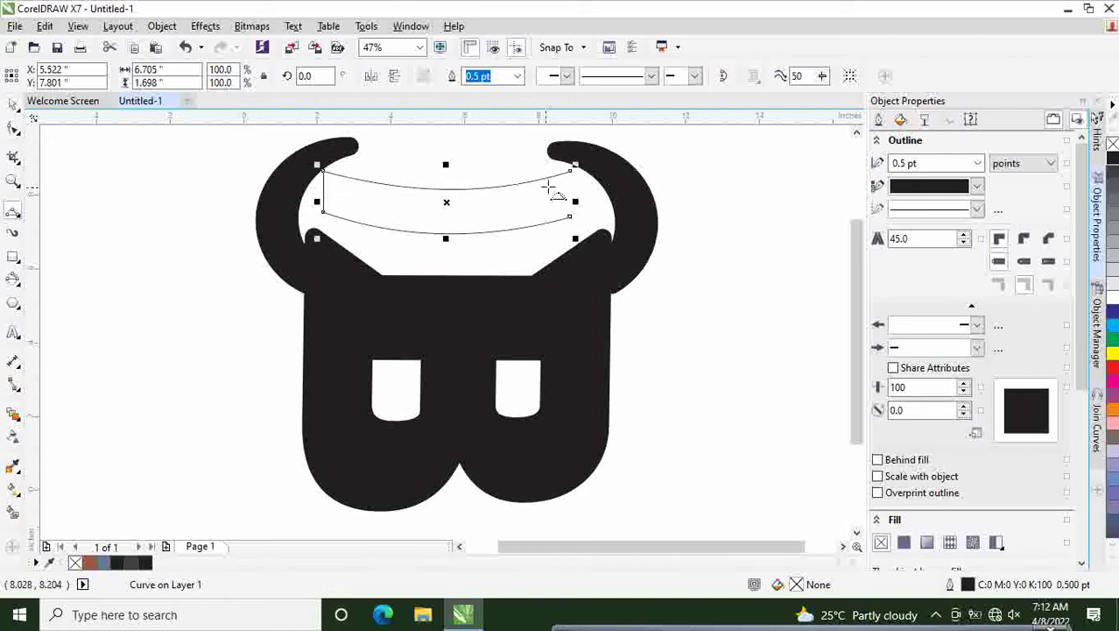
{"action": "left_click_drag", "start_coordinate": [569, 170], "coordinate": [570, 217]}
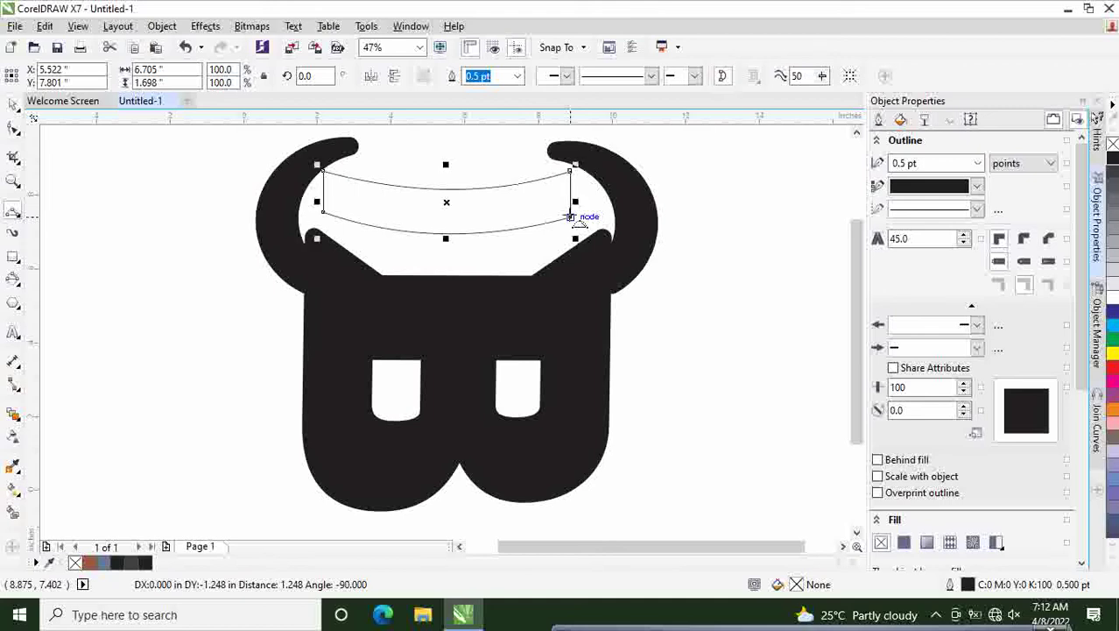
Give the curved banner a 36 pt outline and fill it with black.
{"action": "left_click", "coordinate": [978, 164]}
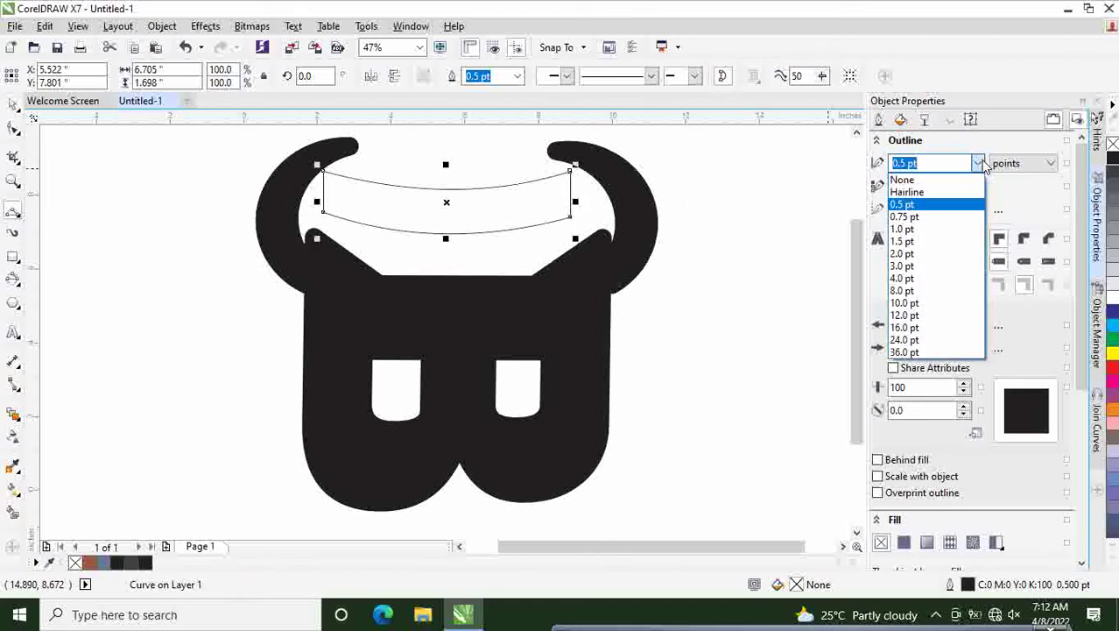
{"action": "left_click", "coordinate": [900, 360]}
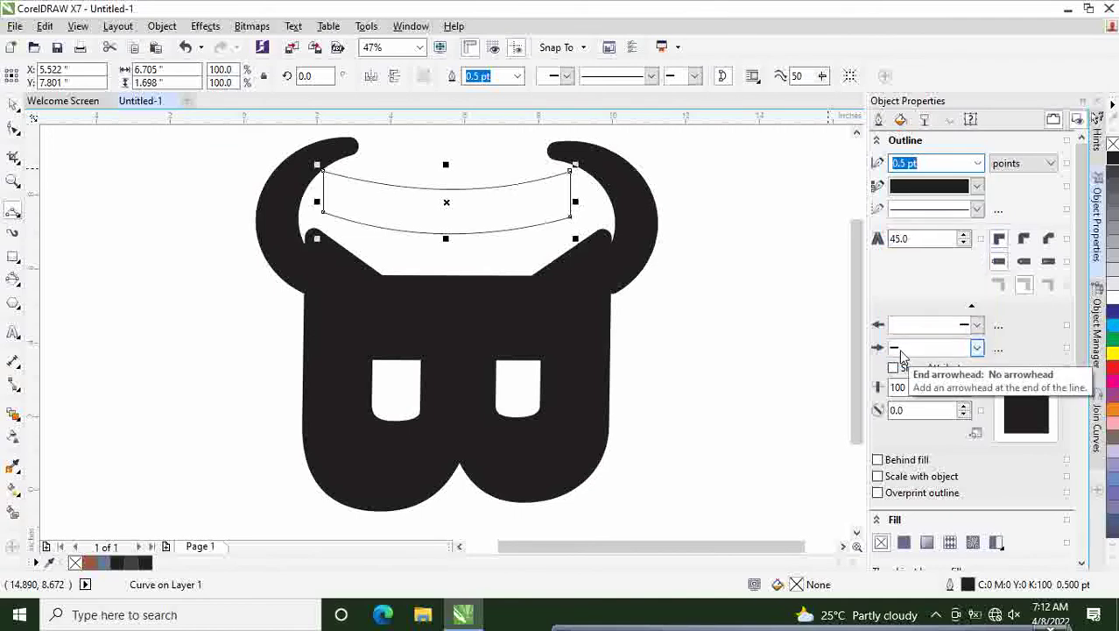
{"action": "left_click", "coordinate": [978, 163]}
{"action": "left_click", "coordinate": [930, 358]}
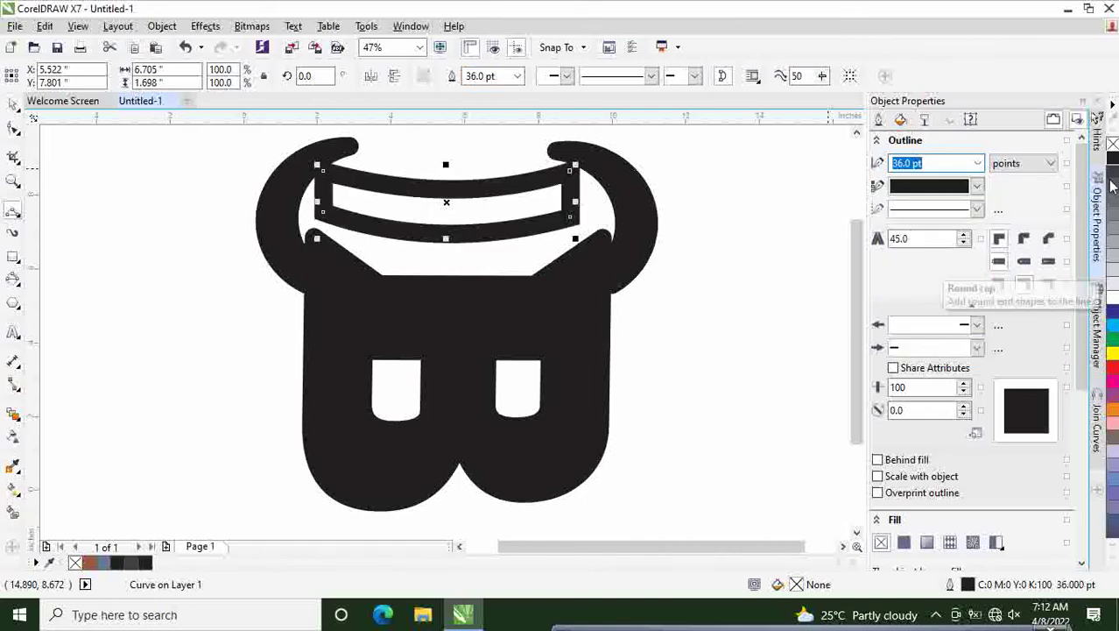
{"action": "left_click", "coordinate": [1114, 176]}
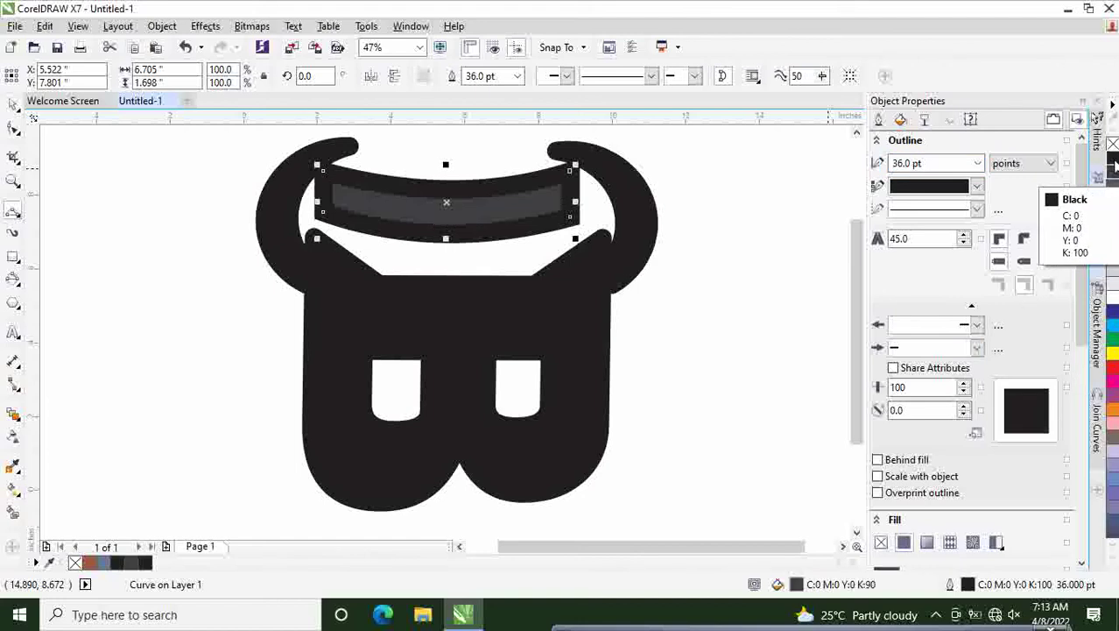
{"action": "left_click", "coordinate": [1112, 159]}
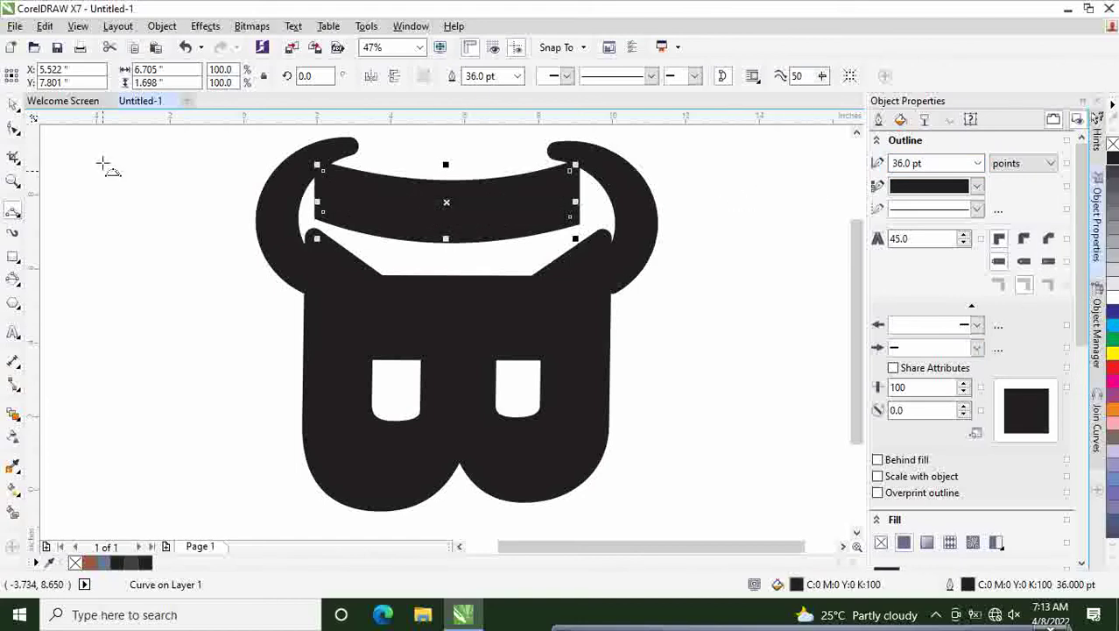
Move the banner about 0.53 inches down and 0.19 inches to the right, closer to the top of the B.
{"action": "left_click", "coordinate": [14, 103]}
{"action": "mouse_move", "coordinate": [452, 200]}
{"action": "left_mouse_down"}
{"action": "mouse_move", "coordinate": [439, 218]}
{"action": "mouse_move", "coordinate": [444, 203]}
{"action": "mouse_move", "coordinate": [460, 215]}
{"action": "mouse_move", "coordinate": [439, 215]}
{"action": "left_mouse_up"}
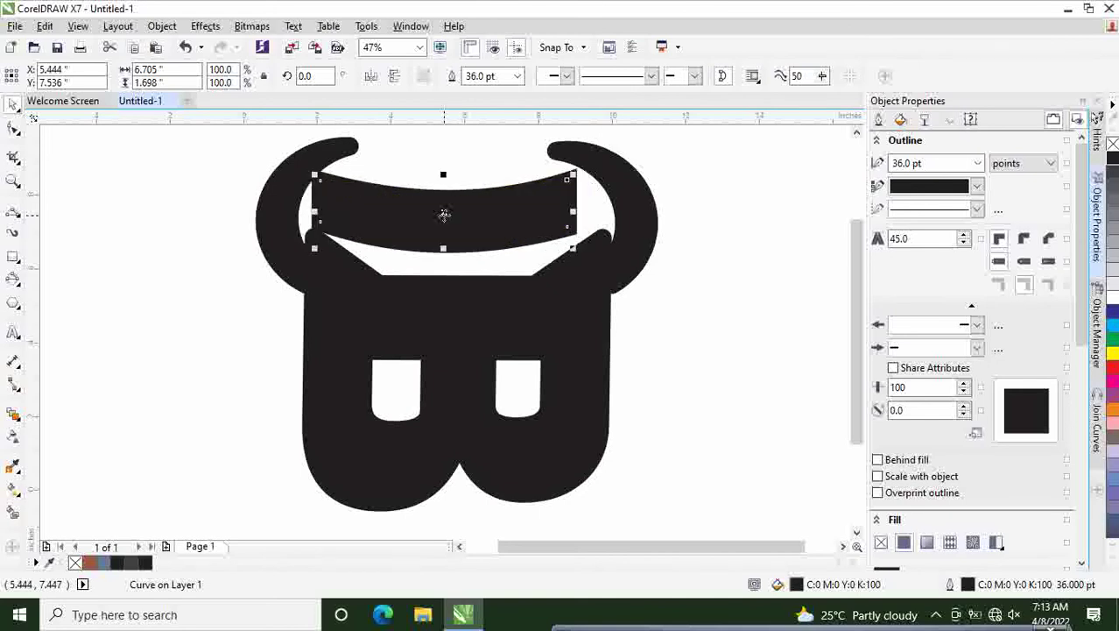
{"action": "left_click", "coordinate": [742, 224]}
{"action": "left_click", "coordinate": [472, 236]}
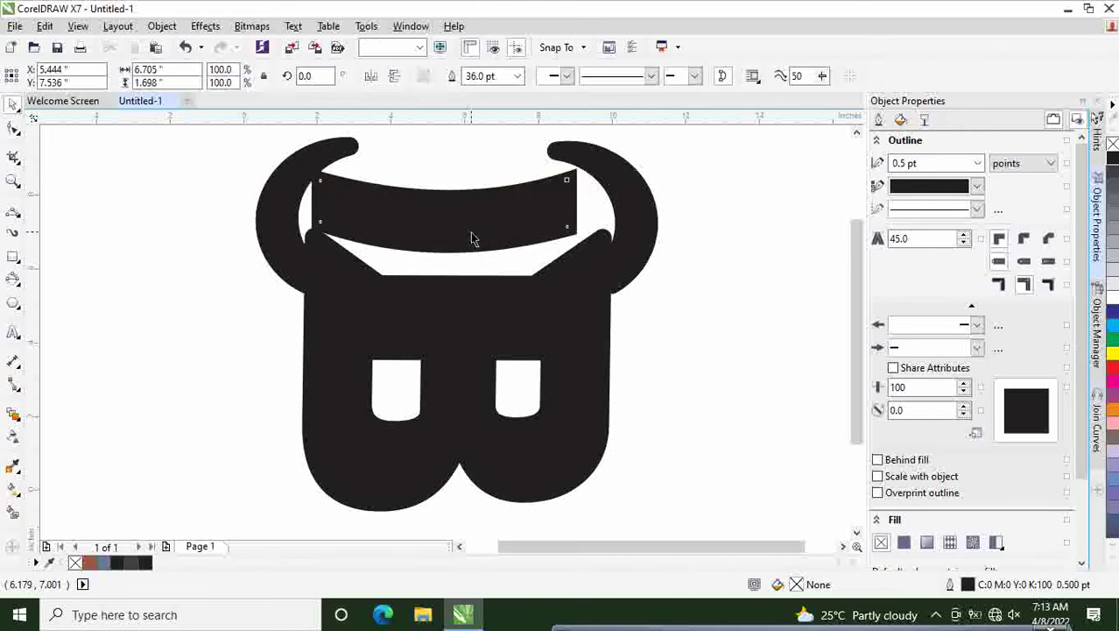
{"action": "left_click_drag", "start_coordinate": [475, 231], "coordinate": [486, 243]}
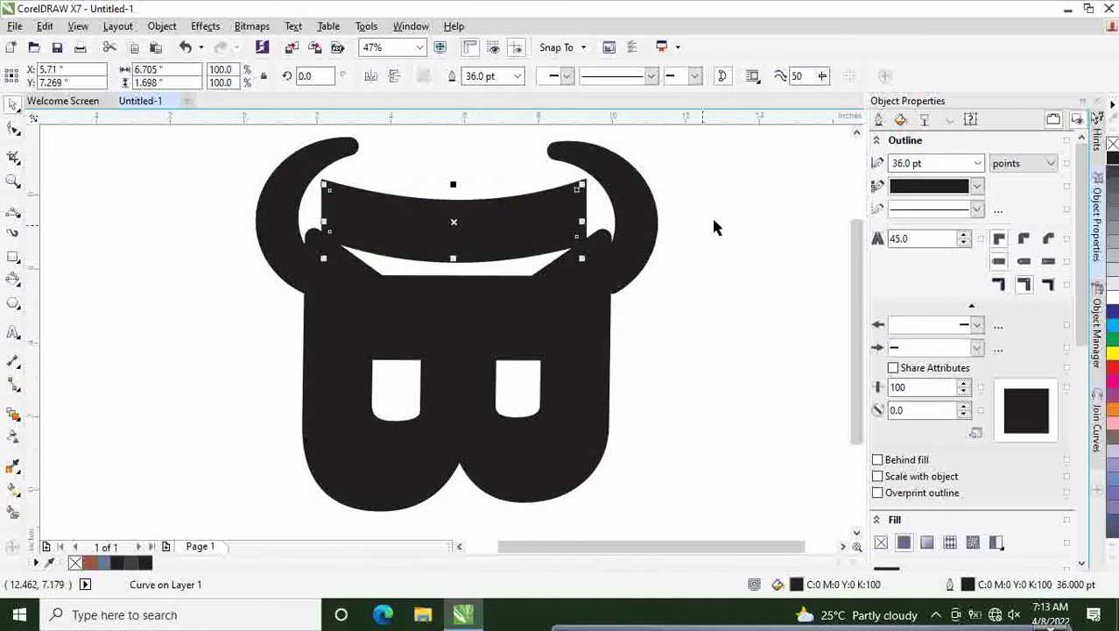
{"action": "left_click", "coordinate": [791, 210]}
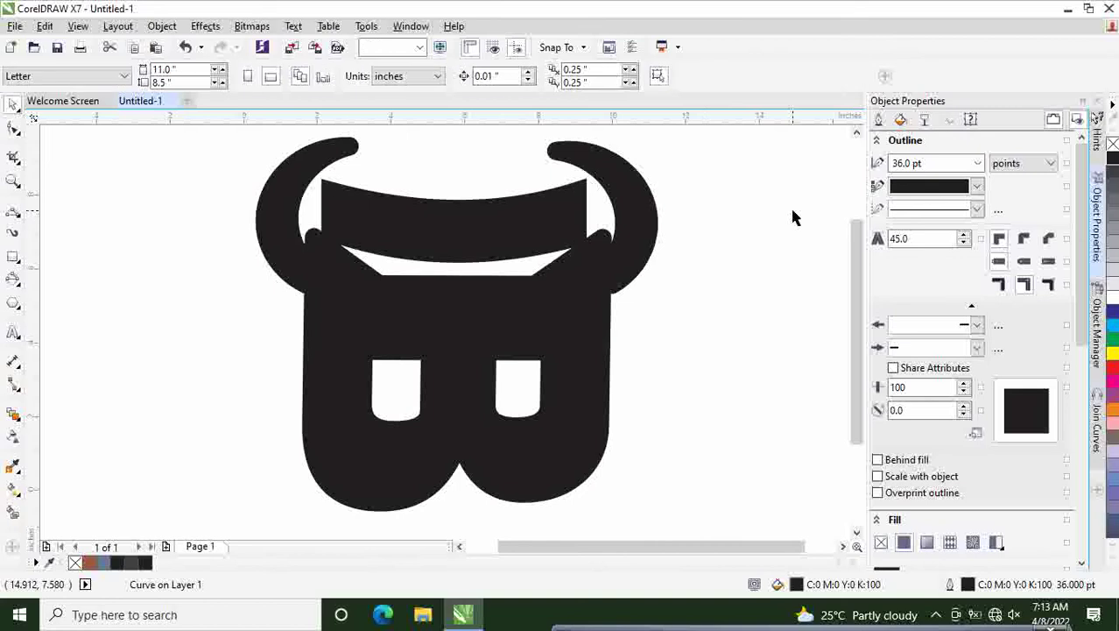
Try the banner without an outline, and undo that change.
{"action": "left_click", "coordinate": [551, 203]}
{"action": "left_click", "coordinate": [552, 203]}
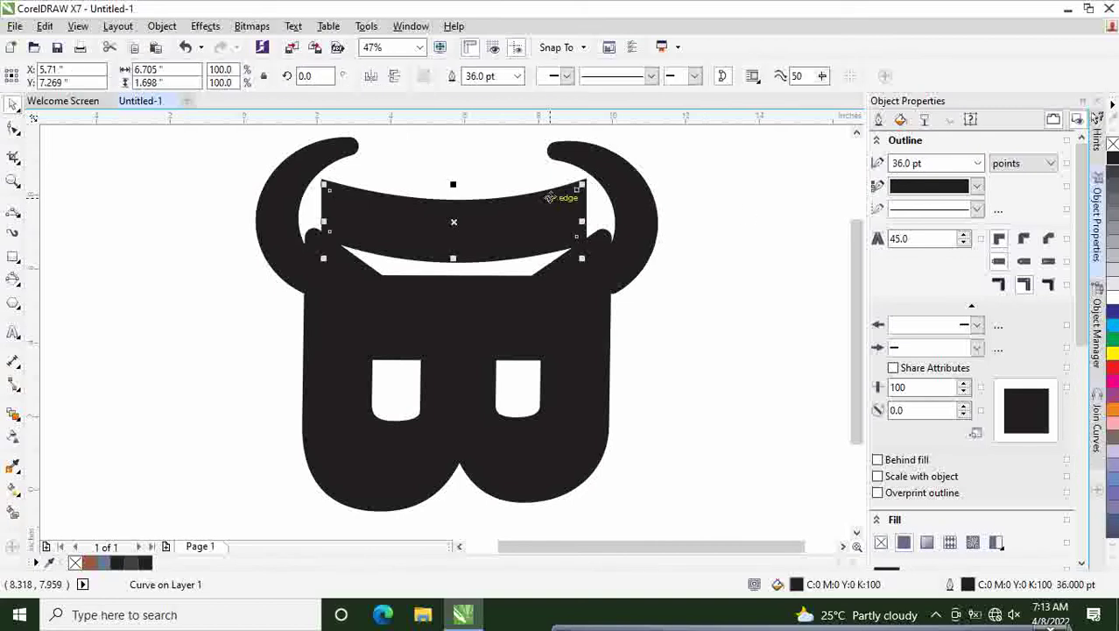
{"action": "left_click", "coordinate": [979, 164]}
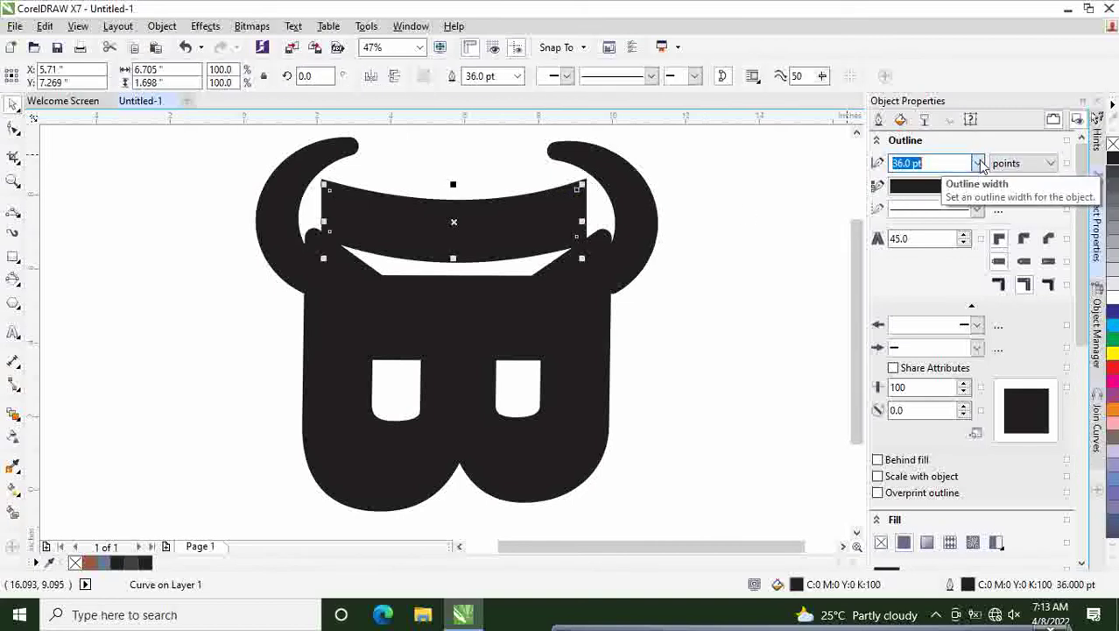
{"action": "left_click", "coordinate": [978, 164]}
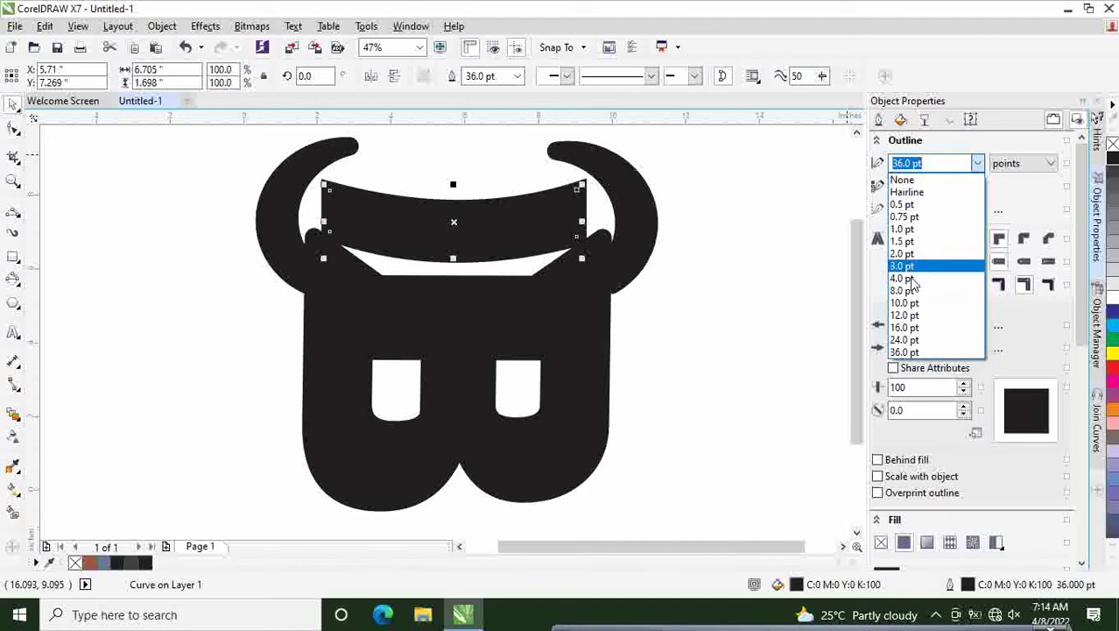
{"action": "left_click", "coordinate": [906, 180]}
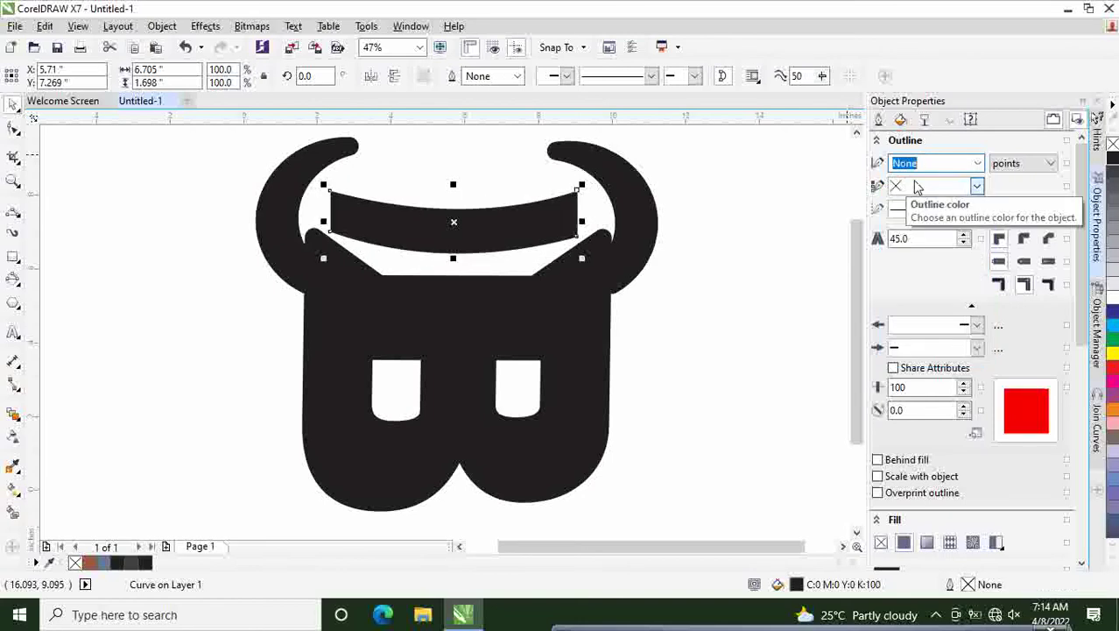
{"action": "left_click", "coordinate": [743, 198]}
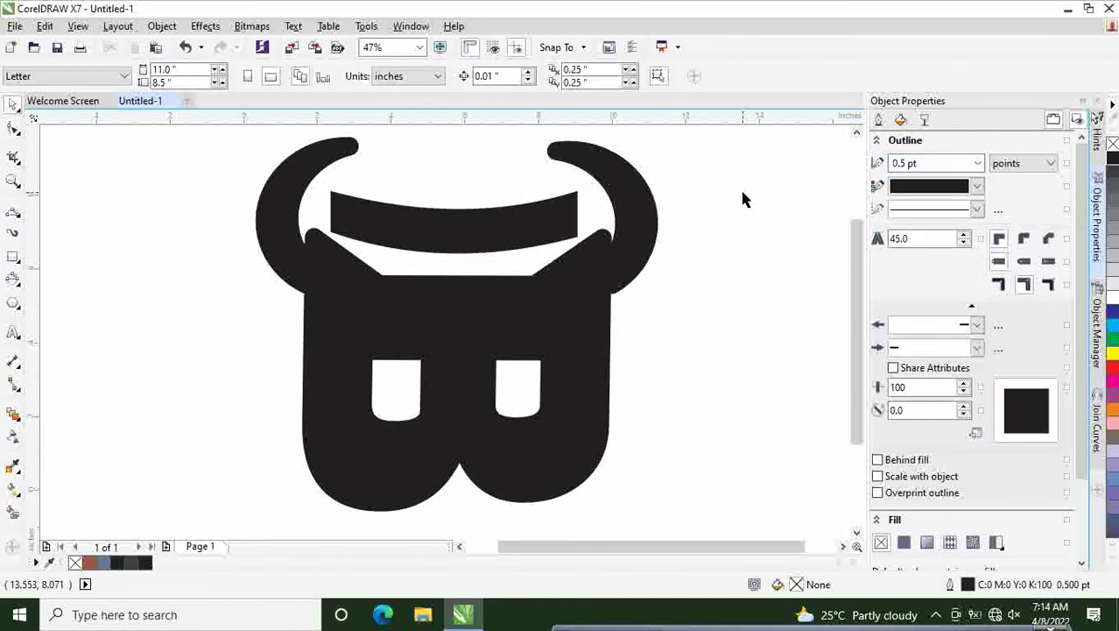
{"action": "key", "text": "ctrl+z"}
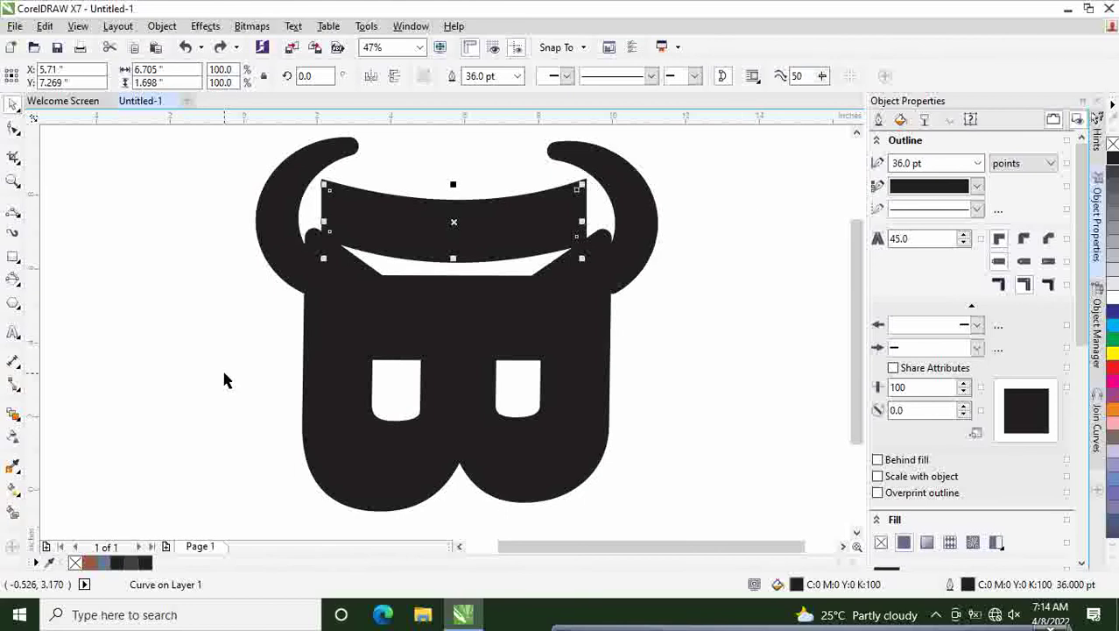
Add the artistic text "BEAST" beside the logo and set its font to Elephant Normal-Italic.
{"action": "left_click", "coordinate": [12, 336]}
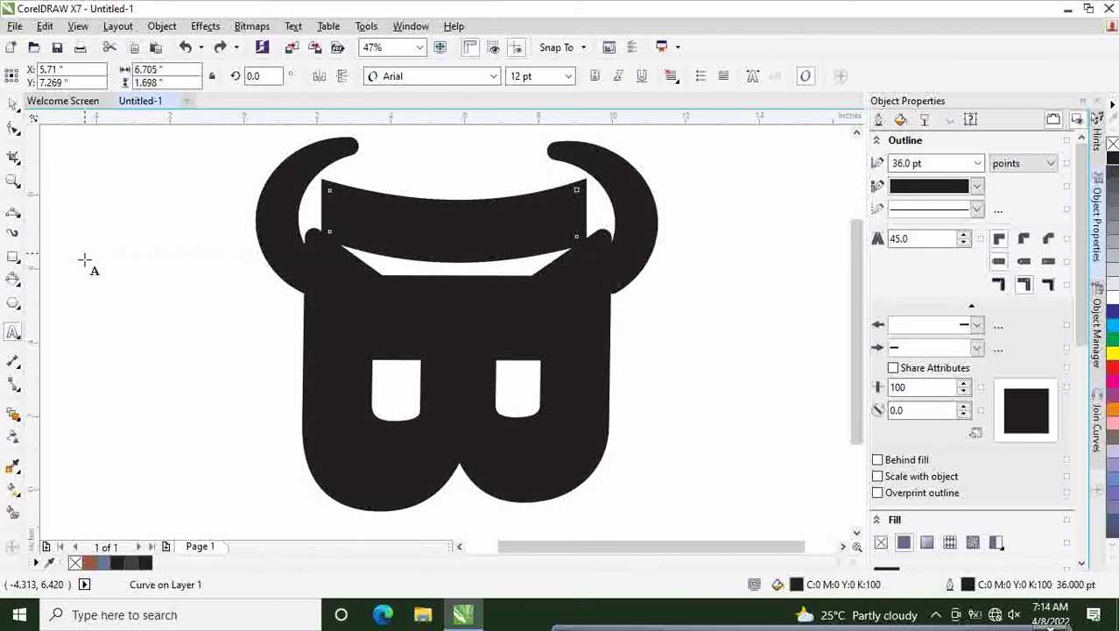
{"action": "left_click", "coordinate": [67, 282]}
{"action": "type", "text": "BEE"}
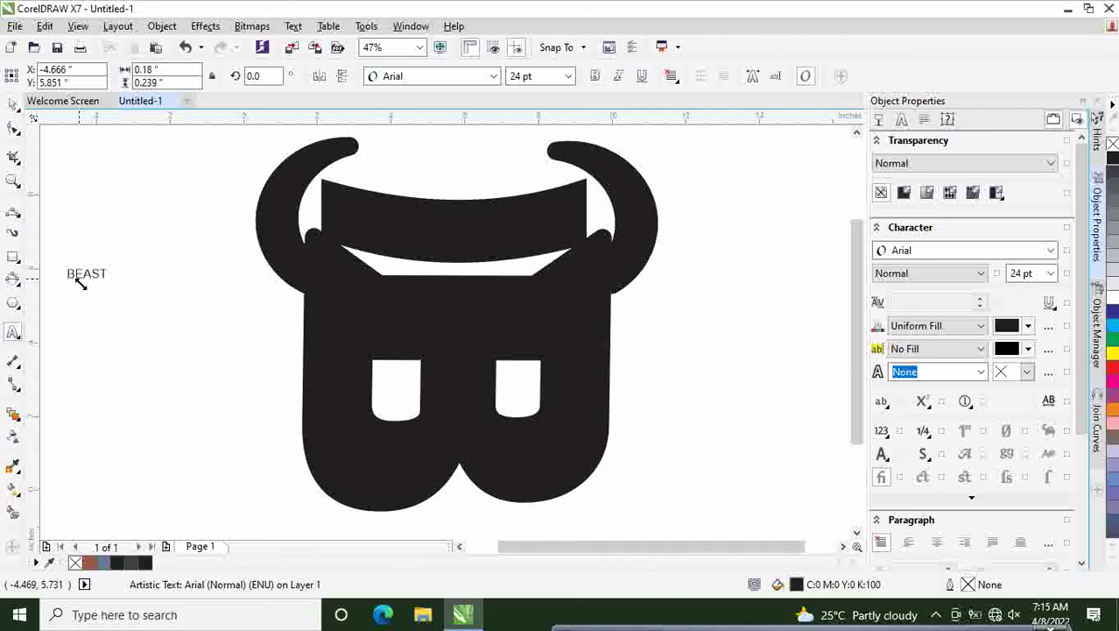
{"action": "left_click_drag", "start_coordinate": [67, 274], "coordinate": [108, 279]}
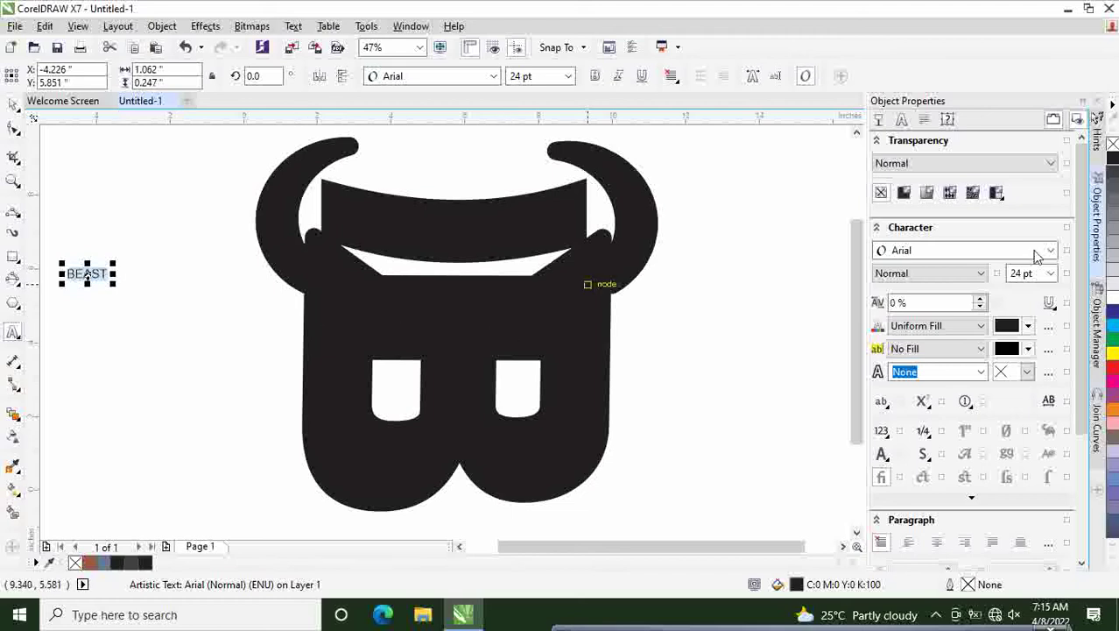
{"action": "left_click", "coordinate": [1062, 251]}
{"action": "mouse_move", "coordinate": [1009, 276]}
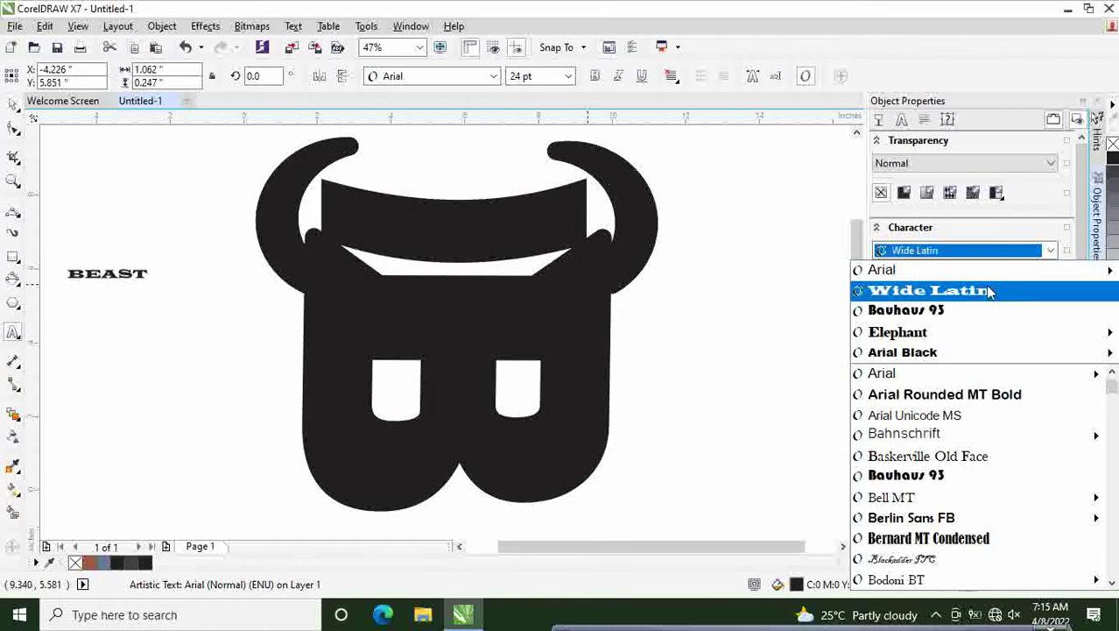
{"action": "mouse_move", "coordinate": [933, 333]}
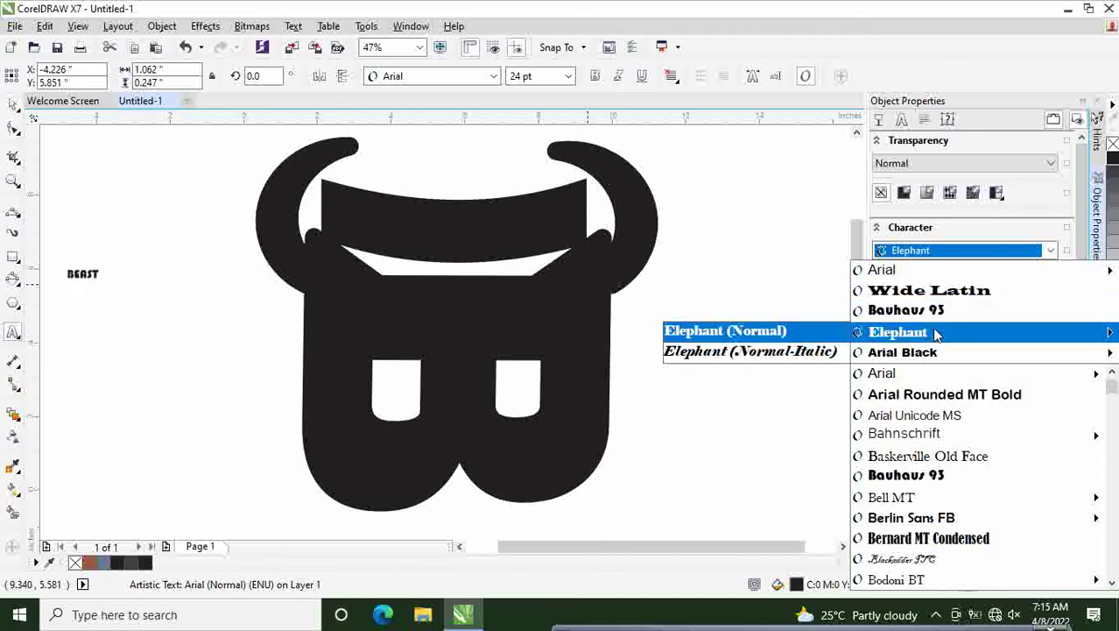
{"action": "left_click", "coordinate": [815, 352]}
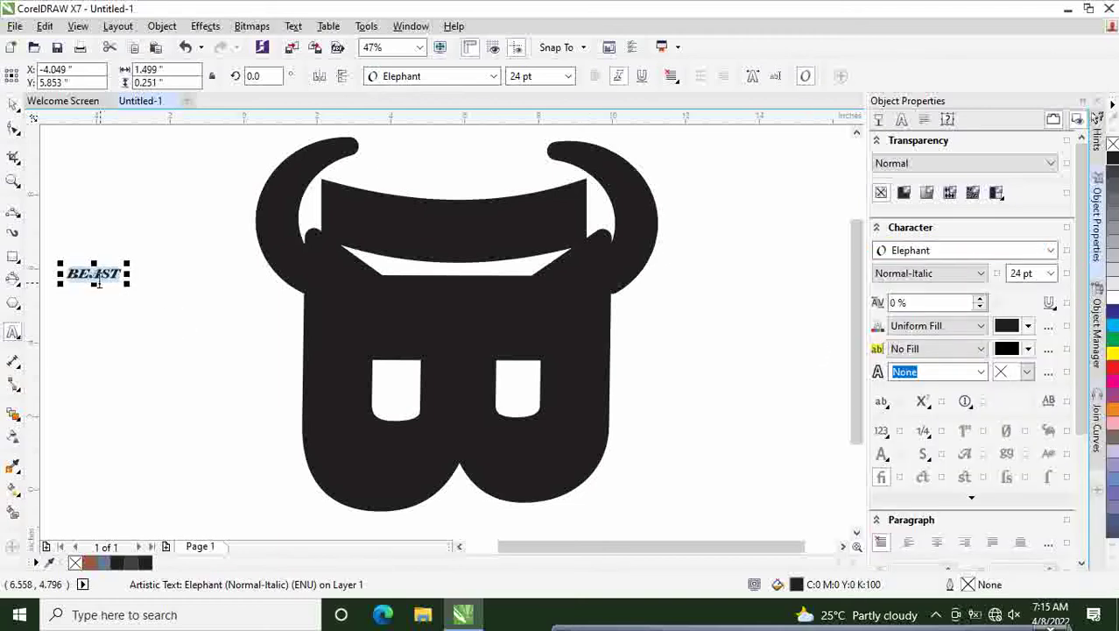
Move the BEAST text onto the banner and fit it to the banner's curved path.
{"action": "left_click_drag", "start_coordinate": [94, 273], "coordinate": [430, 221]}
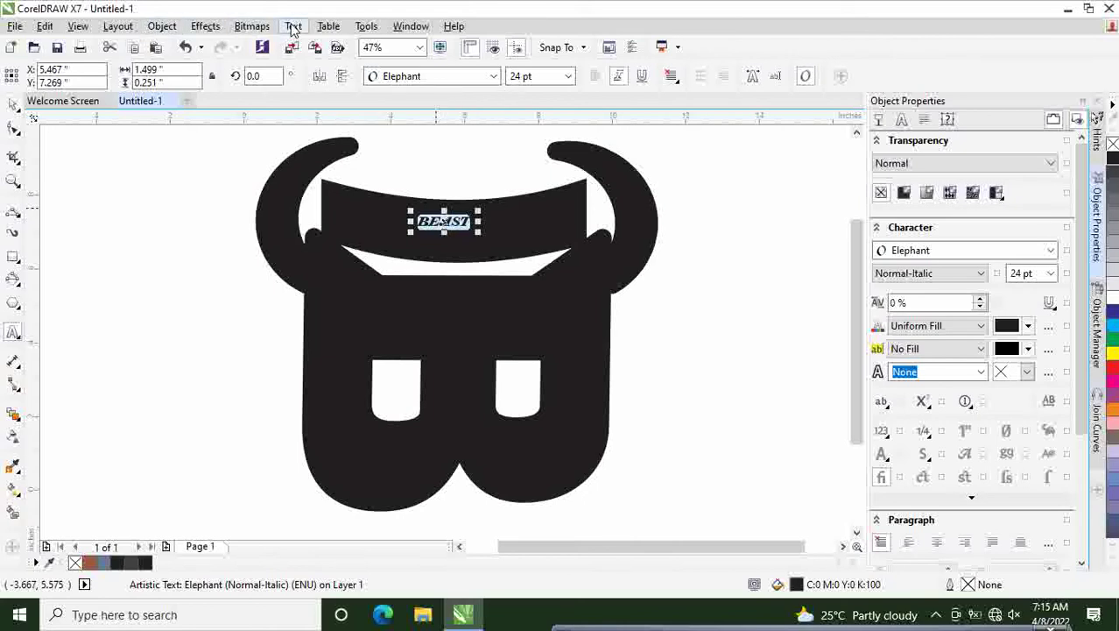
{"action": "left_click", "coordinate": [293, 26]}
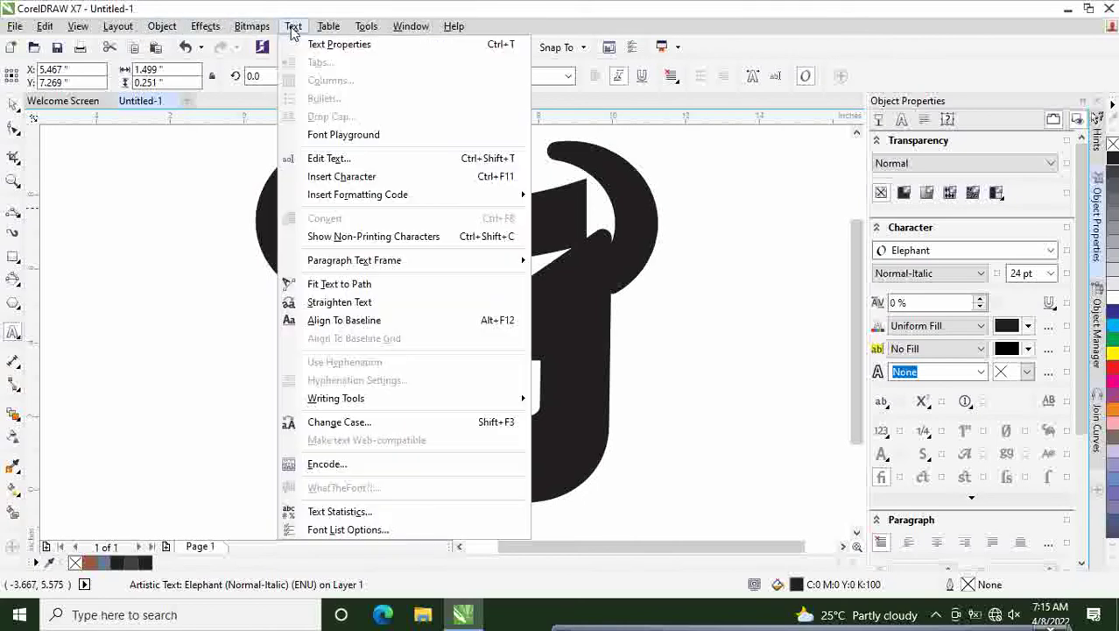
{"action": "left_click", "coordinate": [370, 282]}
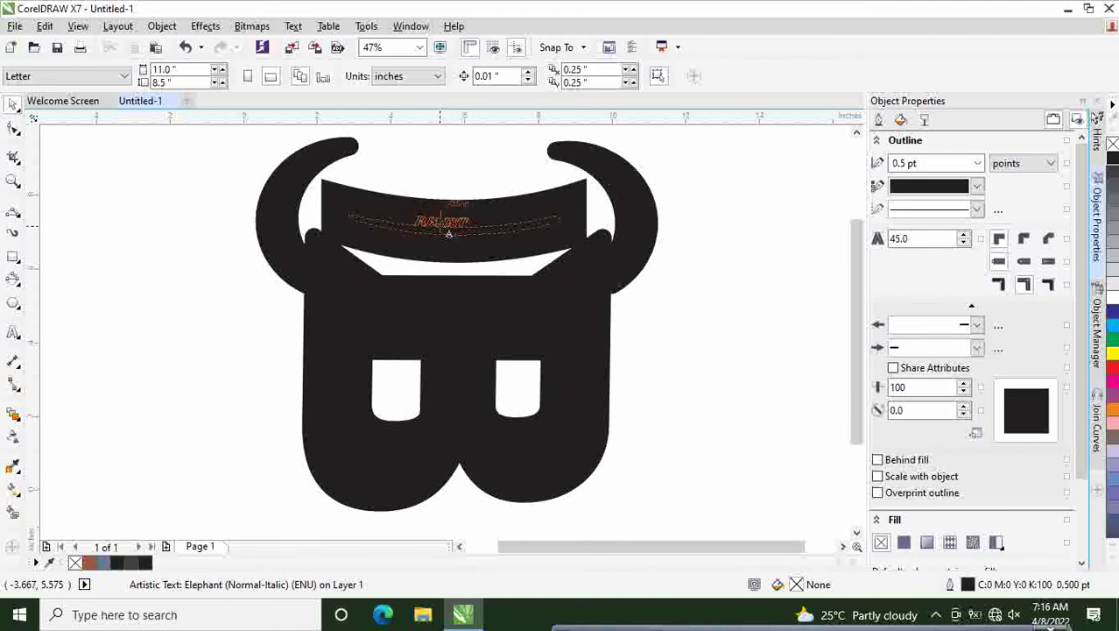
{"action": "left_click", "coordinate": [450, 232]}
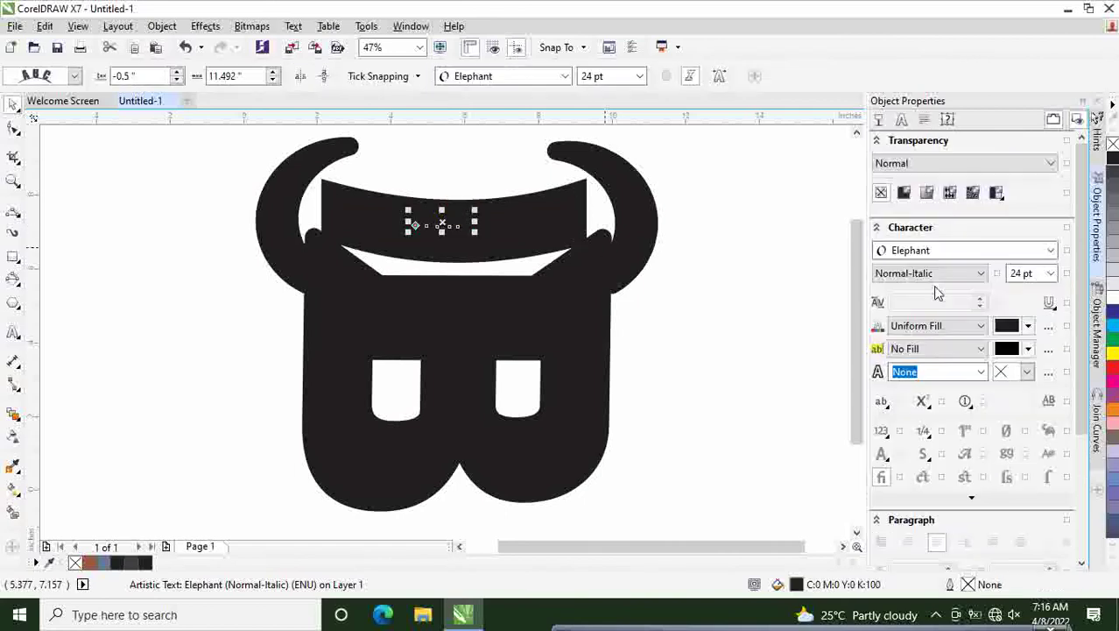
Fill the BEAST text with white and stretch it wider along the banner.
{"action": "left_click", "coordinate": [1114, 307]}
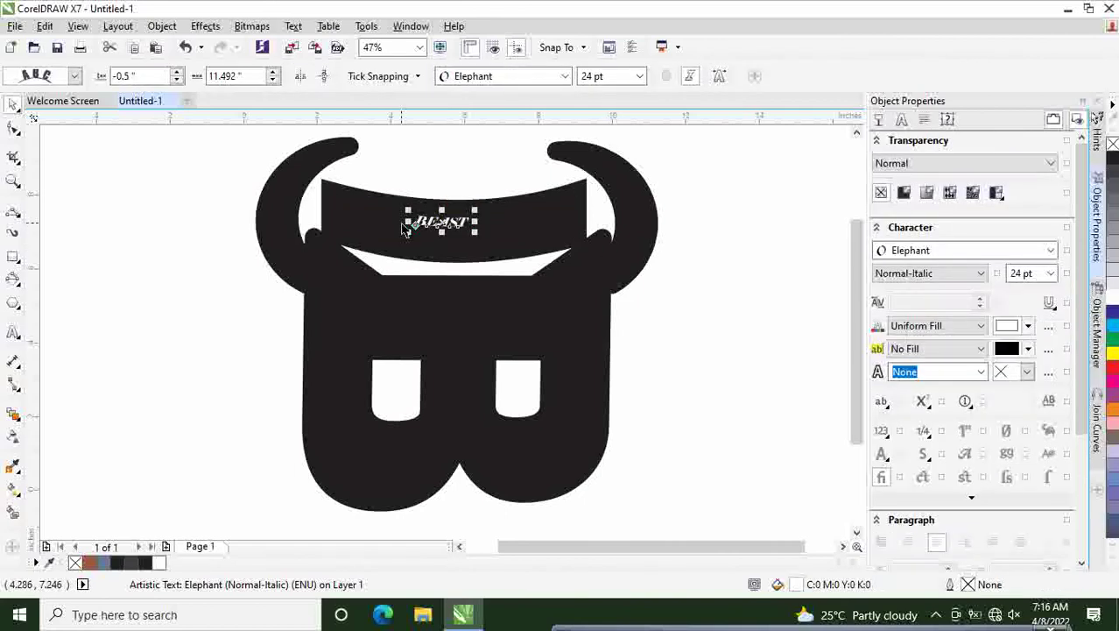
{"action": "left_click_drag", "start_coordinate": [338, 215], "coordinate": [330, 212]}
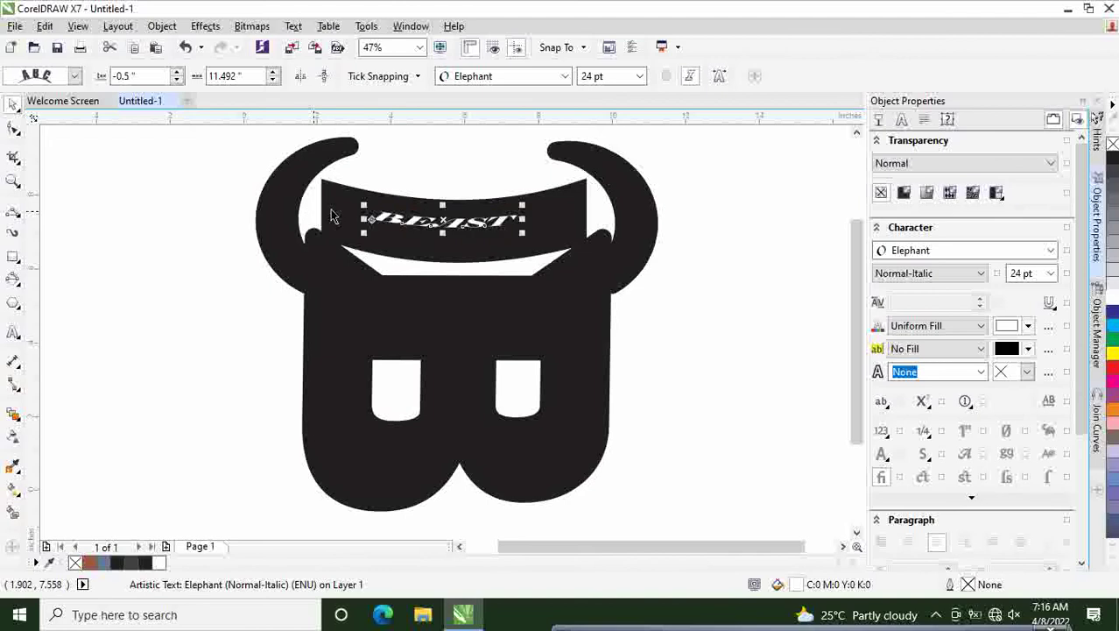
Try making the BEAST text taller, at about 58.6 pt, and wider on the banner.
{"action": "left_click_drag", "start_coordinate": [444, 205], "coordinate": [443, 249]}
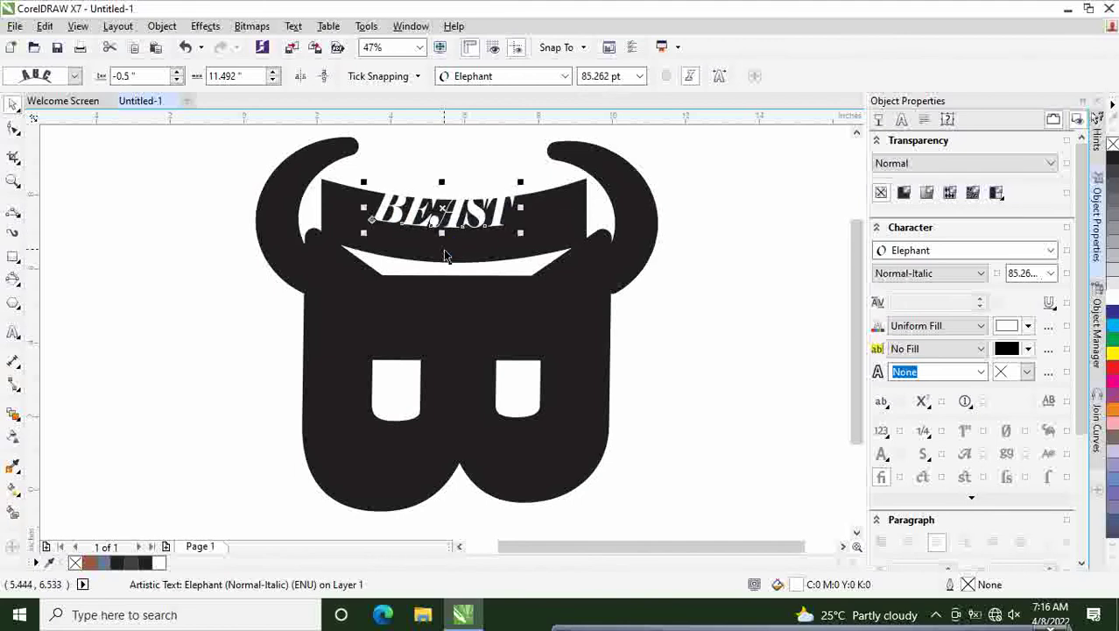
{"action": "key", "text": "ctrl+z"}
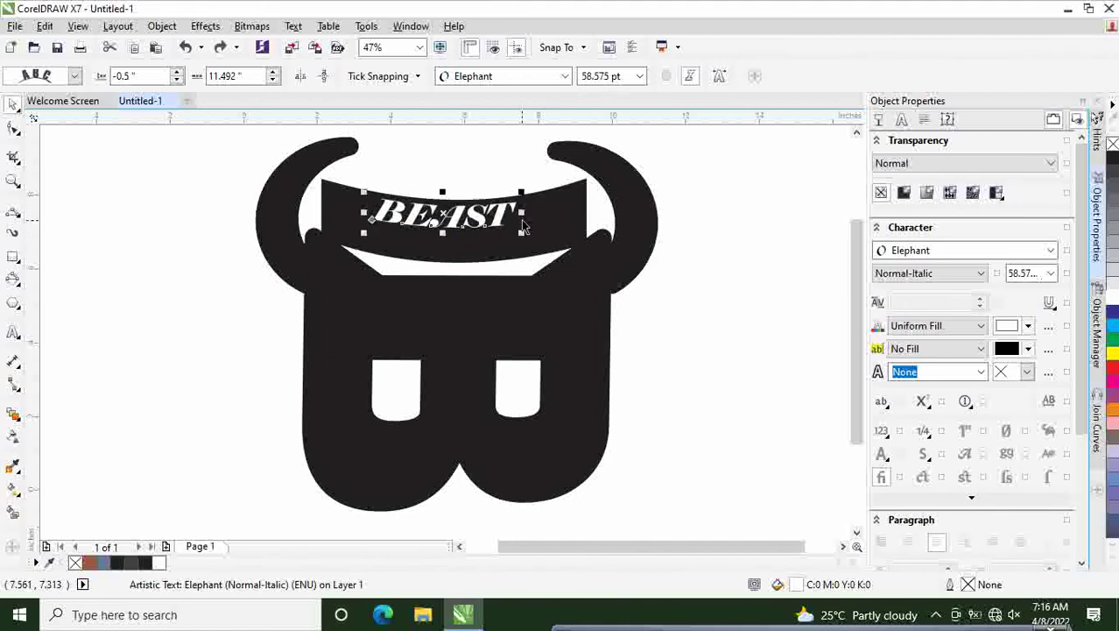
{"action": "left_click_drag", "start_coordinate": [522, 211], "coordinate": [541, 211]}
{"action": "left_click_drag", "start_coordinate": [431, 223], "coordinate": [408, 221]}
{"action": "key", "text": "ctrl+z"}
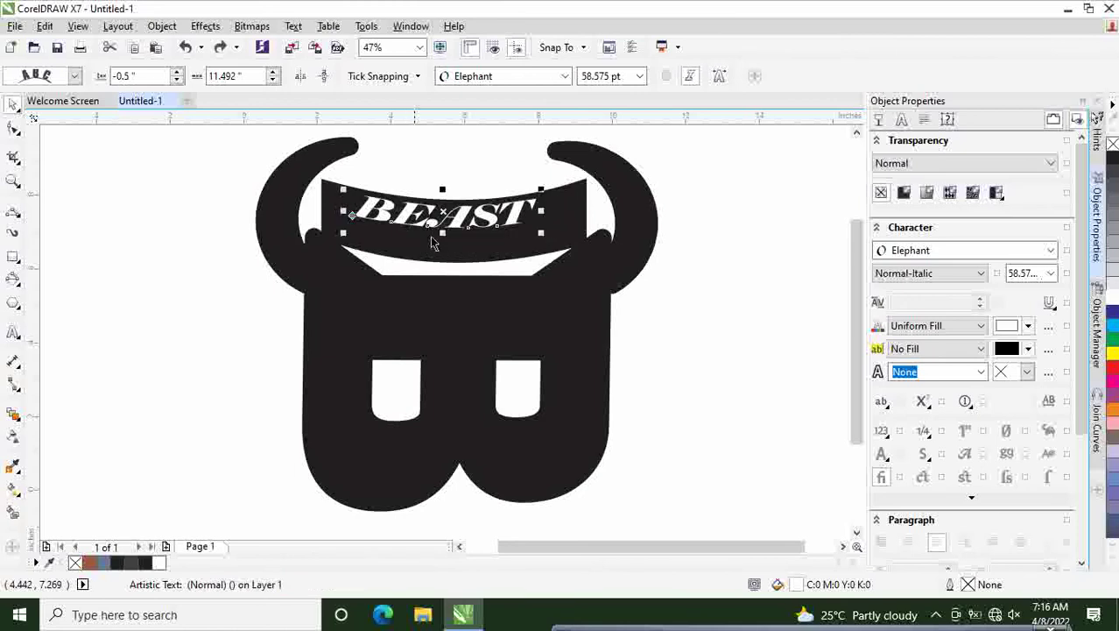
{"action": "left_click_drag", "start_coordinate": [444, 216], "coordinate": [427, 221]}
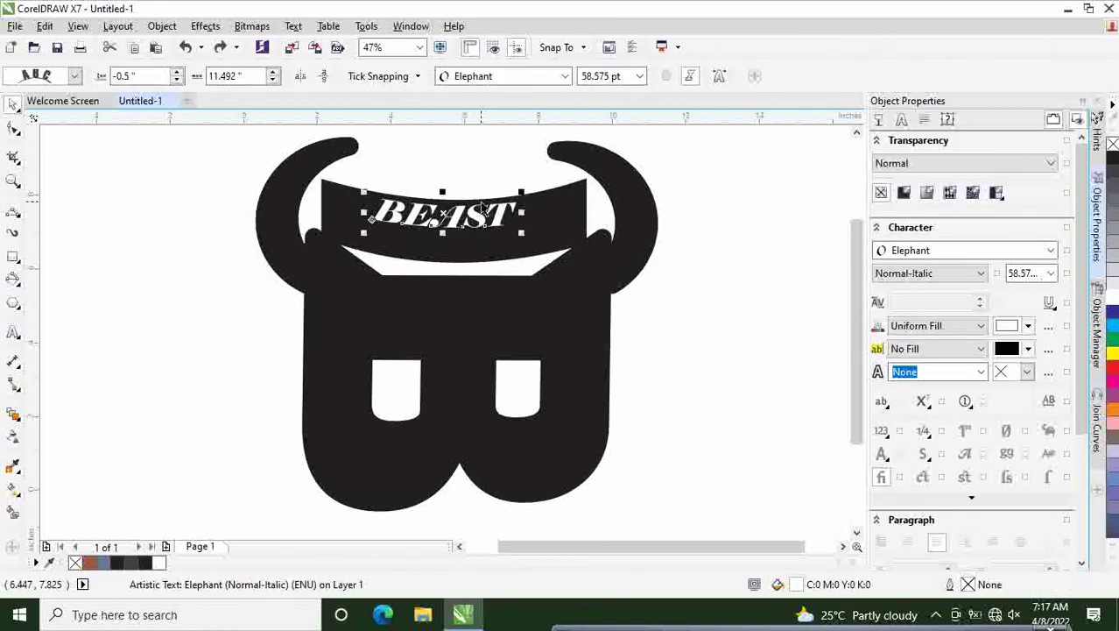
Try repositioning the enlarged BEAST text on its path, and undo back to the flatter lettering.
{"action": "mouse_move", "coordinate": [521, 211]}
{"action": "left_mouse_down"}
{"action": "mouse_move", "coordinate": [544, 214]}
{"action": "mouse_move", "coordinate": [525, 232]}
{"action": "left_mouse_up"}
{"action": "key", "text": "ctrl+z"}
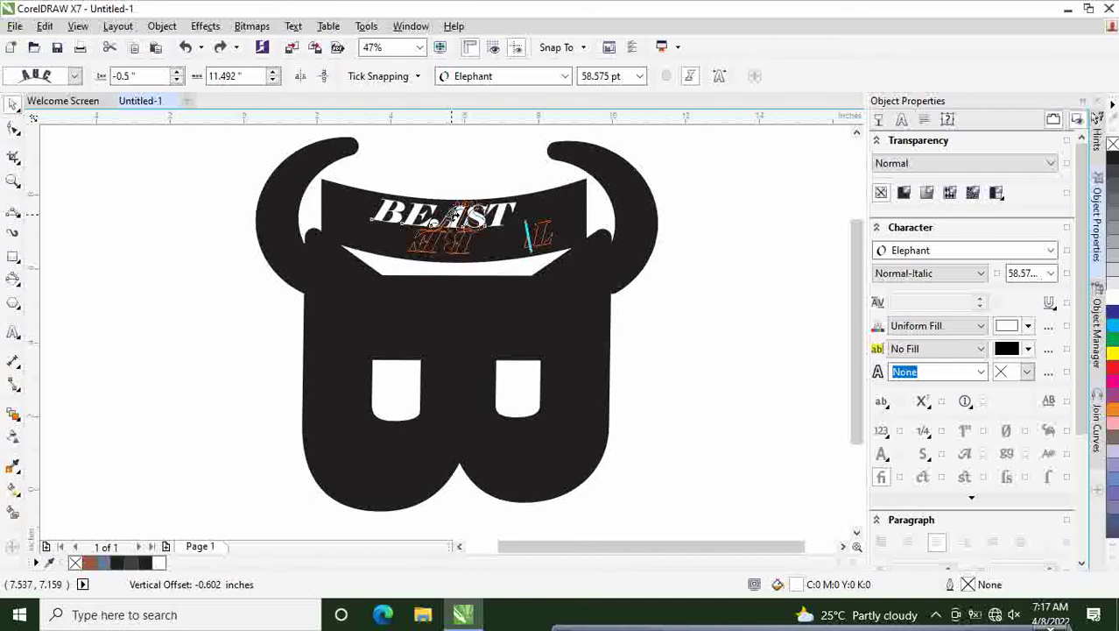
{"action": "left_click_drag", "start_coordinate": [452, 215], "coordinate": [490, 232]}
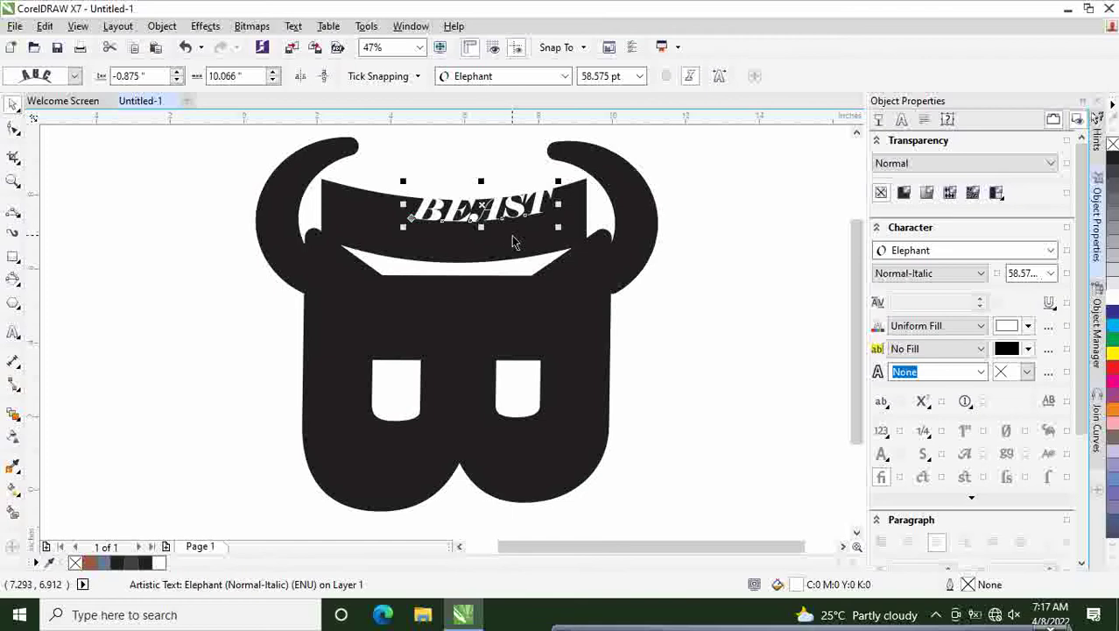
{"action": "key", "text": "ctrl+z"}
{"action": "key", "text": "ctrl+z"}
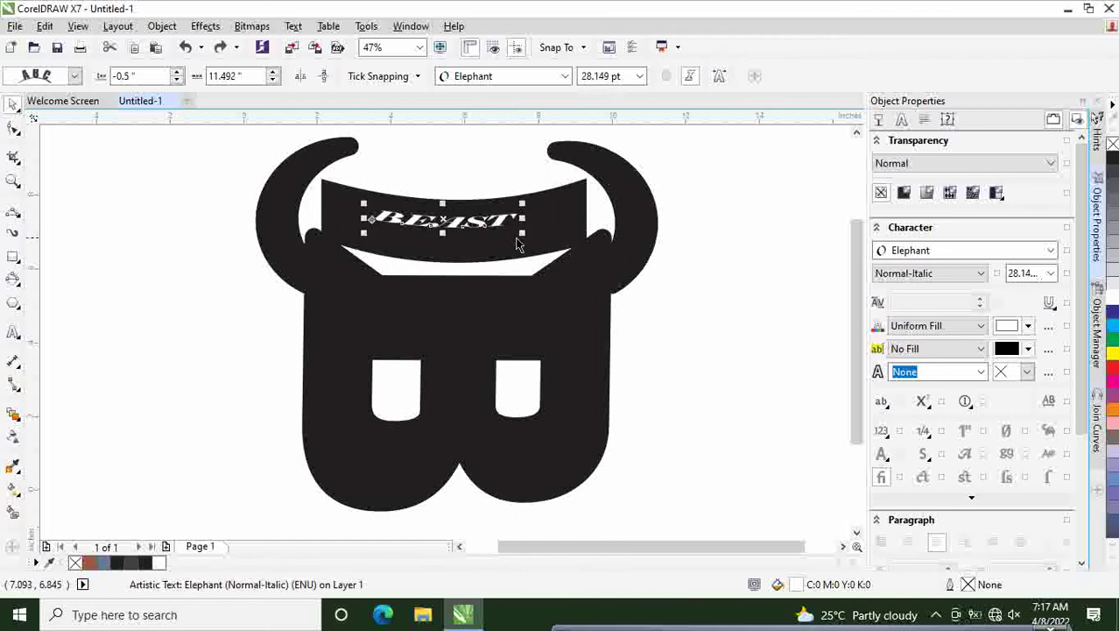
Widen the BEAST text to about 31.9 pt and adjust its position on the banner's path.
{"action": "left_click_drag", "start_coordinate": [523, 219], "coordinate": [552, 218]}
{"action": "mouse_move", "coordinate": [457, 224]}
{"action": "left_mouse_down"}
{"action": "mouse_move", "coordinate": [467, 229]}
{"action": "mouse_move", "coordinate": [450, 237]}
{"action": "left_mouse_up"}
{"action": "left_click", "coordinate": [450, 221]}
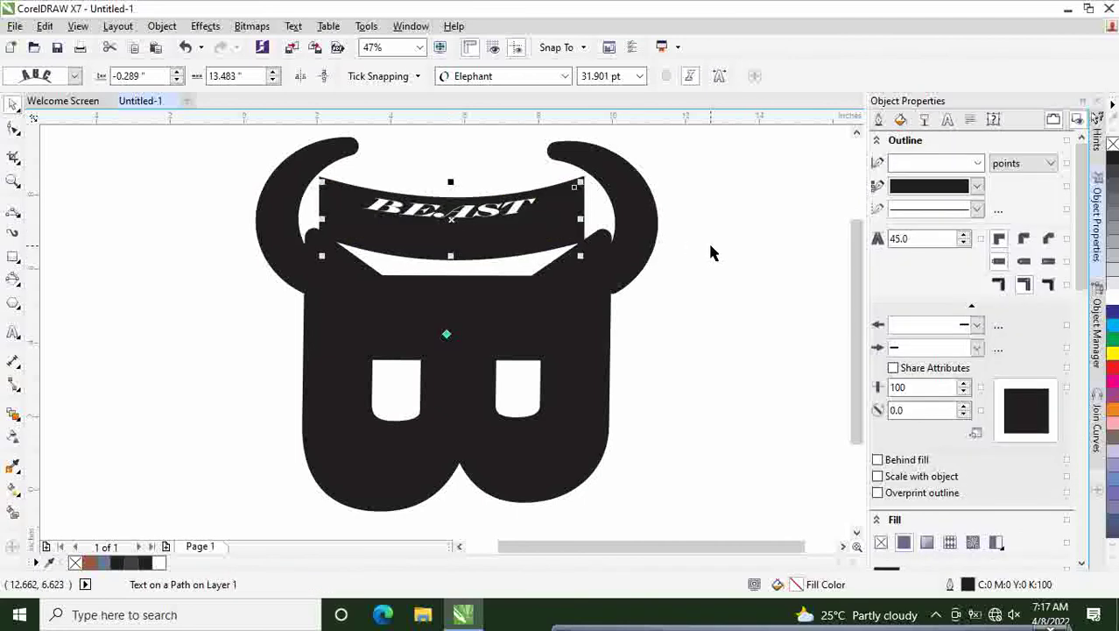
Undo the last widening of the BEAST text, try making it taller at about 44.7 pt, and undo that stretch.
{"action": "key", "text": "ctrl+z"}
{"action": "key", "text": "ctrl+z"}
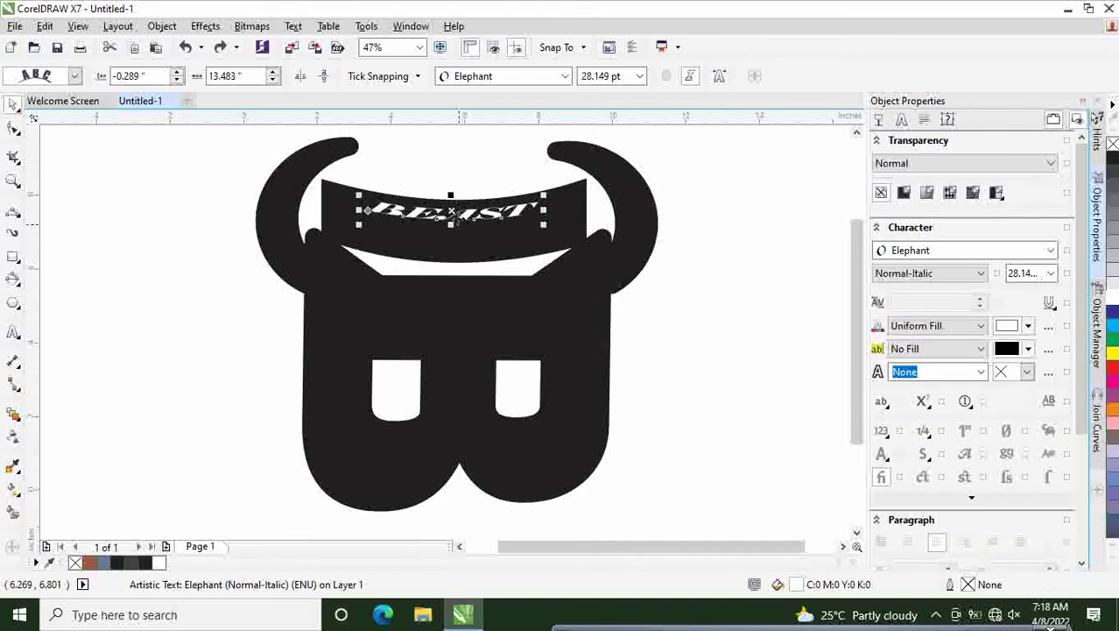
{"action": "left_click_drag", "start_coordinate": [453, 193], "coordinate": [452, 182]}
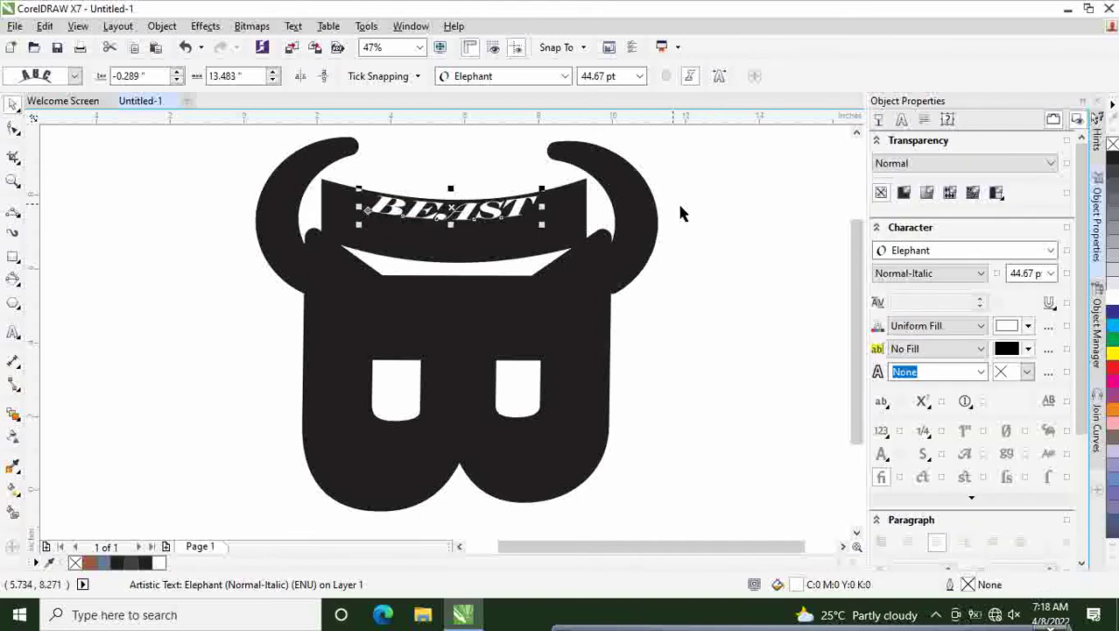
{"action": "left_click", "coordinate": [788, 196]}
{"action": "left_click", "coordinate": [495, 217]}
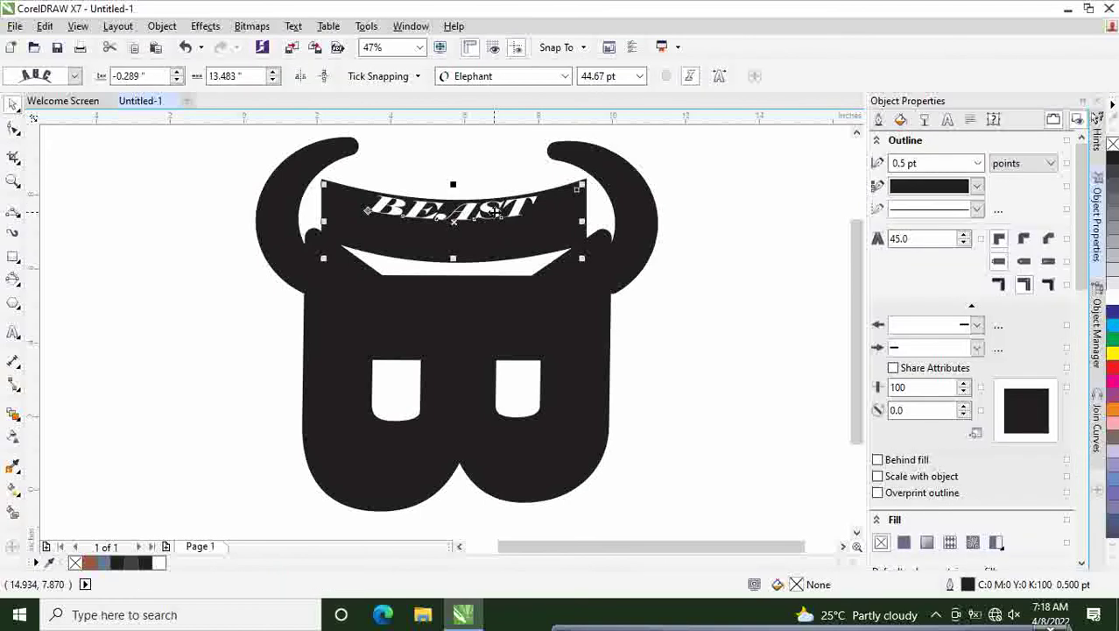
{"action": "scroll", "coordinate": [907, 215], "scroll_direction": "down", "scroll_amount": 5}
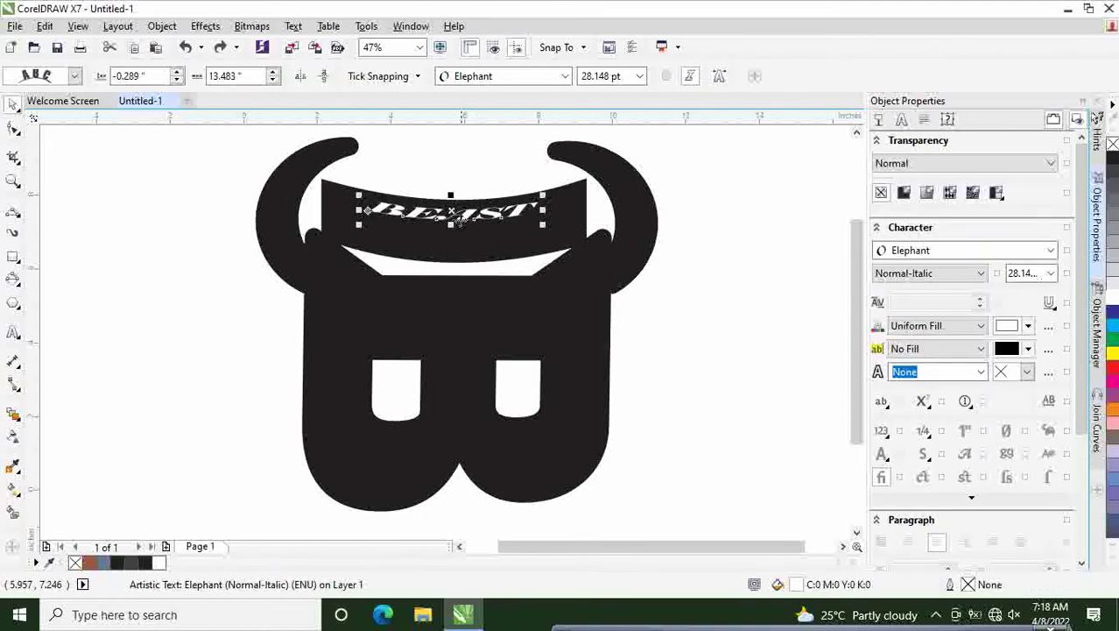
Enlarge the BEAST text to about 52.3 pt and position it within the black banner.
{"action": "left_click_drag", "start_coordinate": [452, 214], "coordinate": [451, 188]}
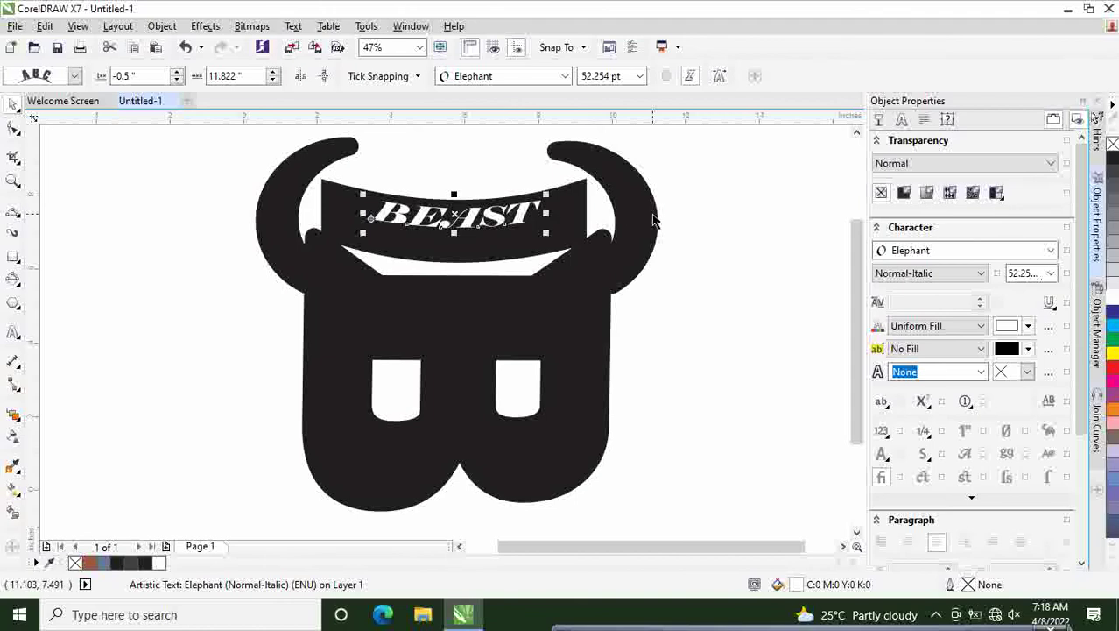
{"action": "left_click", "coordinate": [710, 236]}
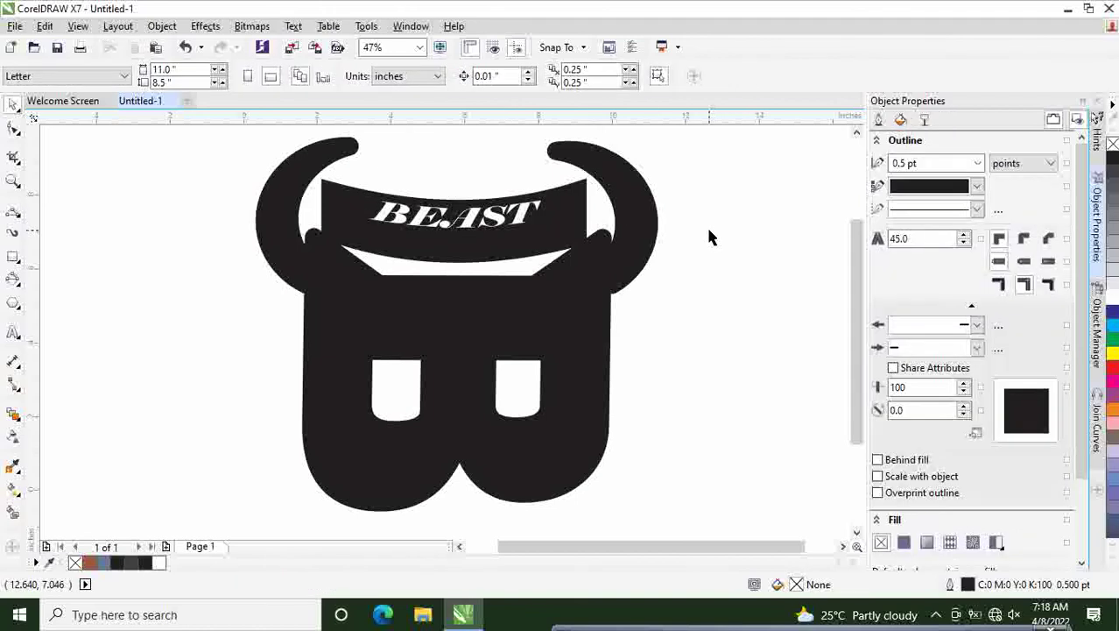
{"action": "left_click", "coordinate": [475, 254]}
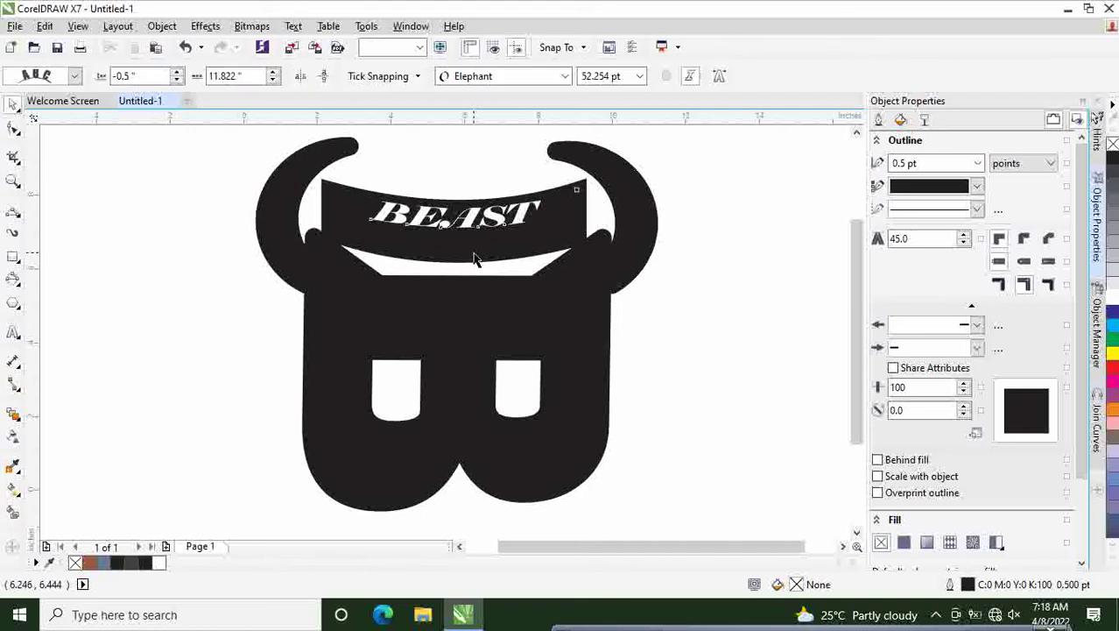
{"action": "left_click", "coordinate": [705, 237]}
Try removing the outline from all objects of the logo, and undo the removal.
{"action": "left_click_drag", "start_coordinate": [239, 131], "coordinate": [765, 520]}
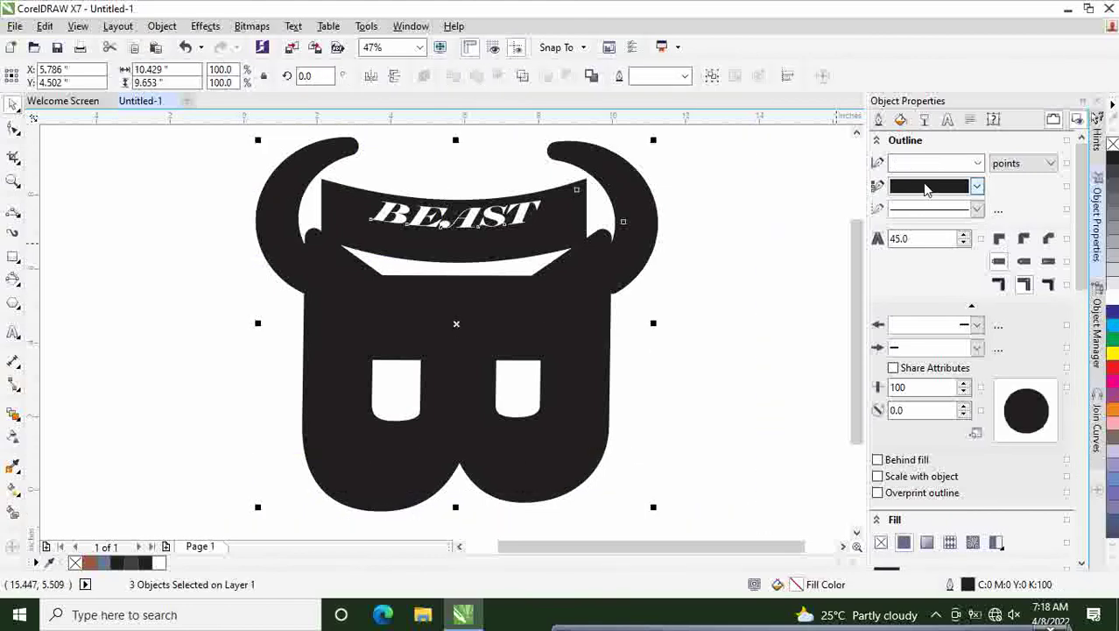
{"action": "left_click", "coordinate": [978, 164]}
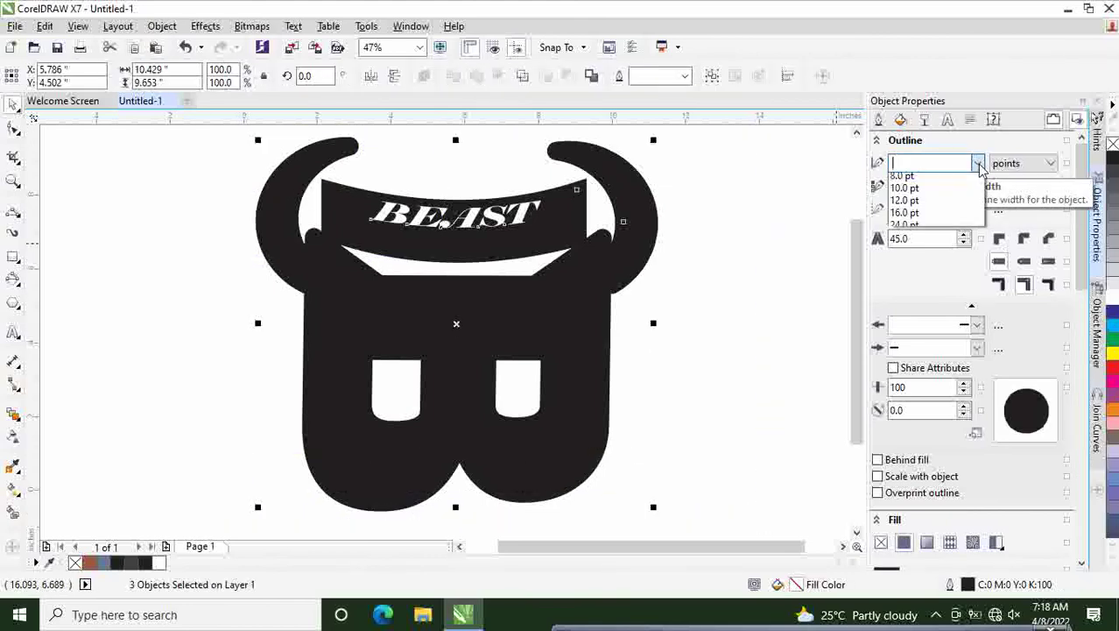
{"action": "left_click", "coordinate": [963, 179]}
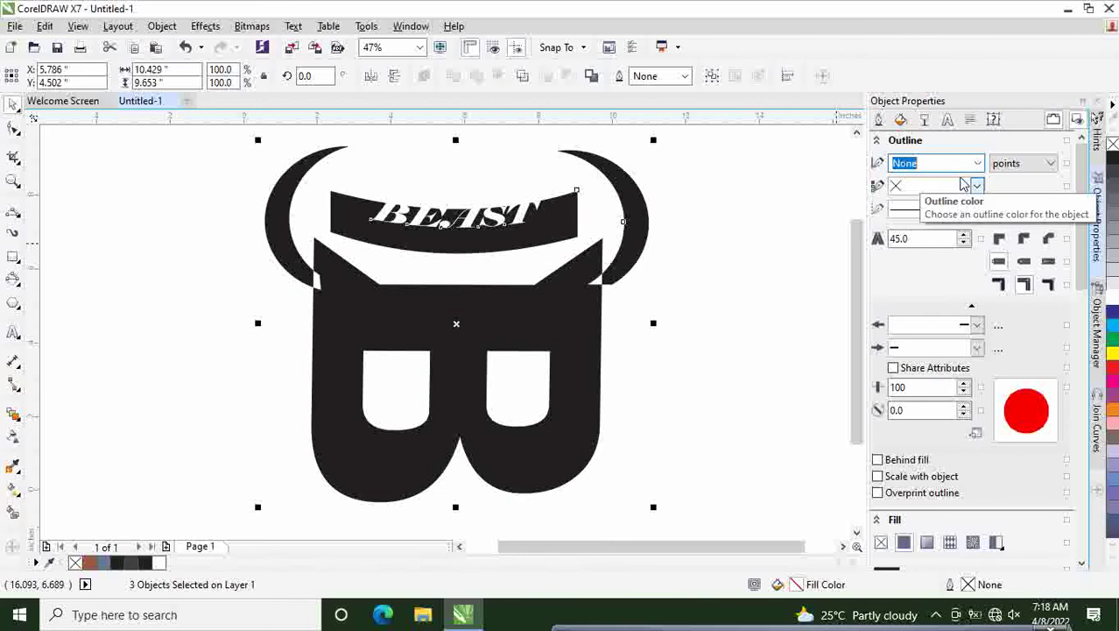
{"action": "key", "text": "ctrl+z"}
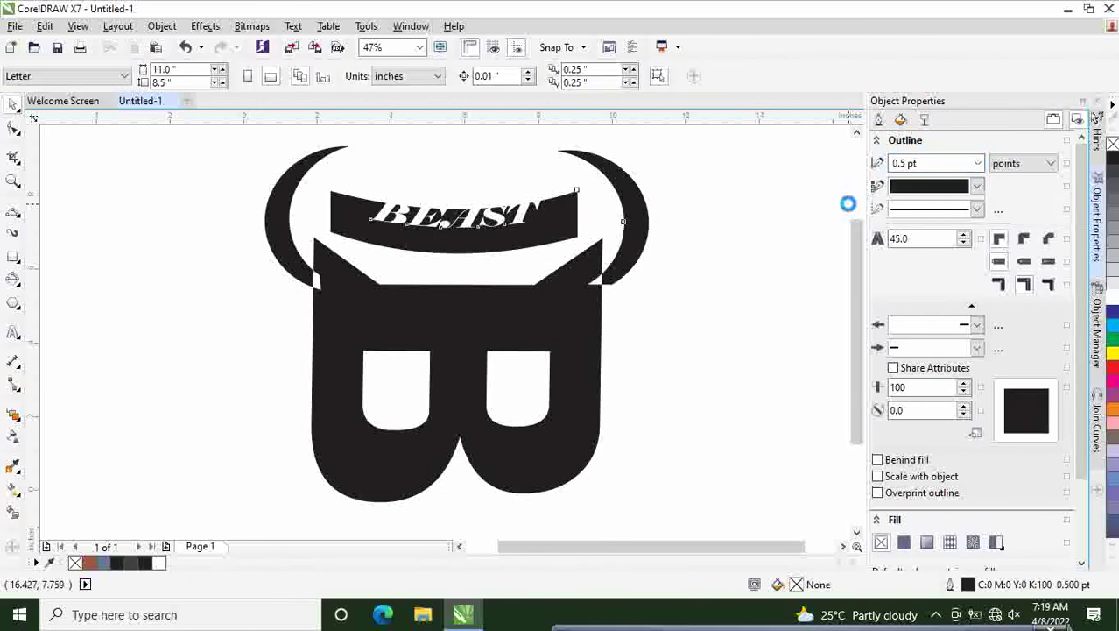
{"action": "right_click", "coordinate": [555, 286]}
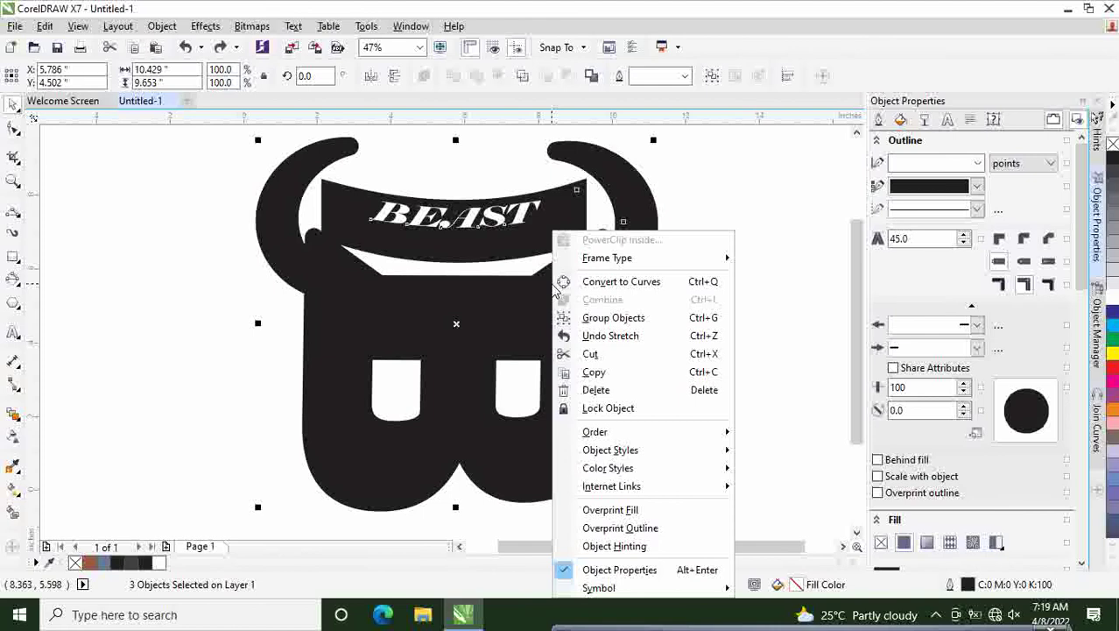
{"action": "left_click", "coordinate": [236, 349]}
Break the combined horned B curve apart into separate body, horn and eye shapes.
{"action": "key", "text": "F10"}
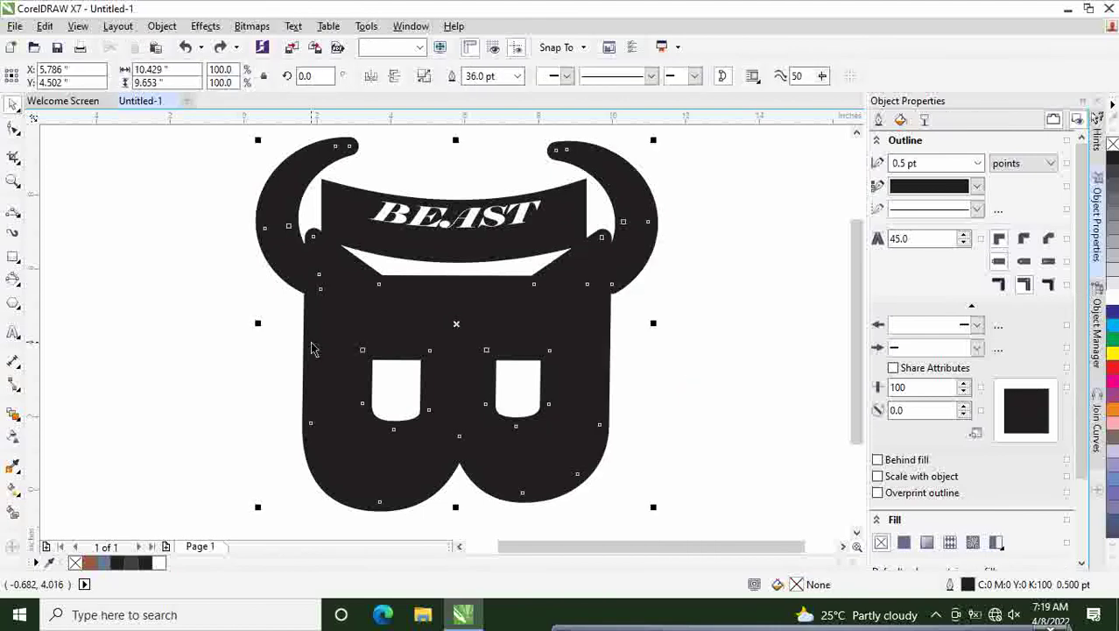
{"action": "right_click", "coordinate": [311, 342]}
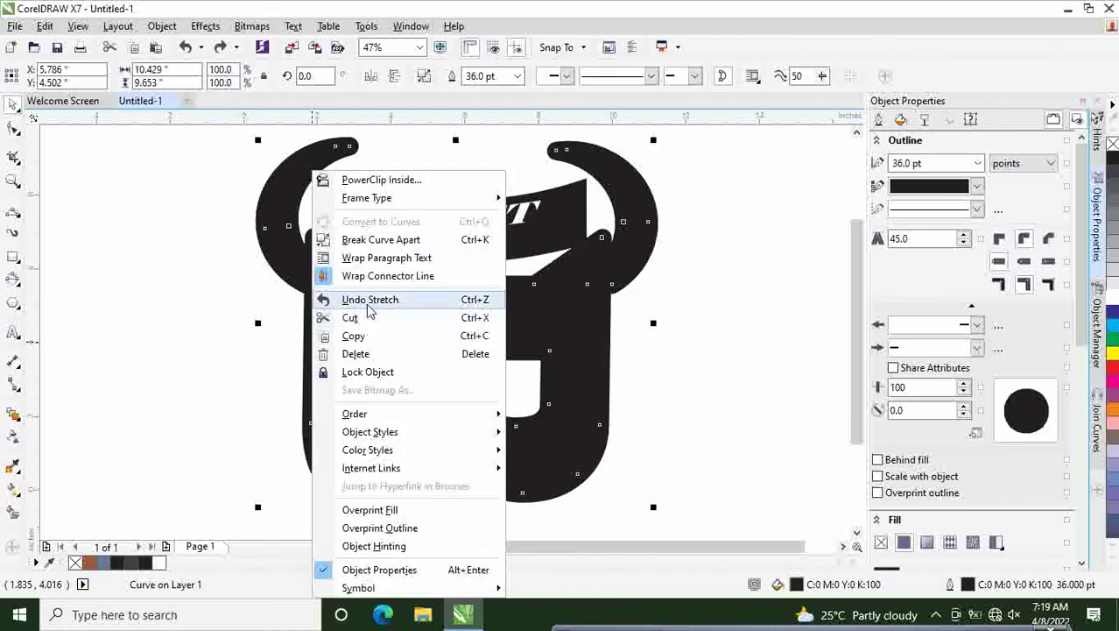
{"action": "left_click", "coordinate": [377, 240]}
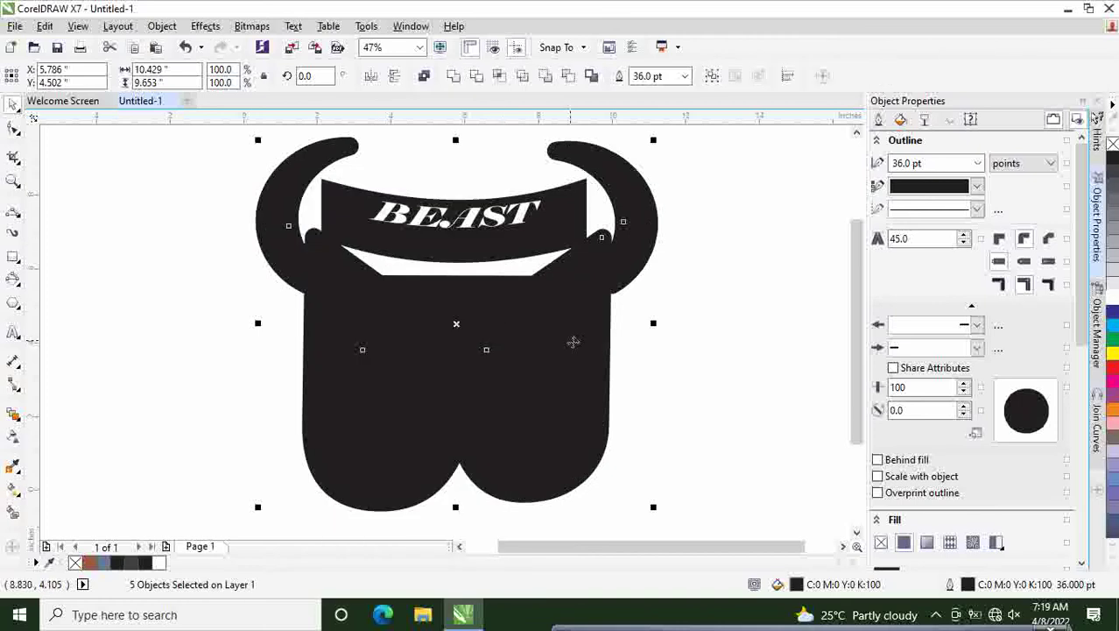
{"action": "left_click", "coordinate": [689, 387]}
Fill the separated mask body with 80% black, keeping its black outline.
{"action": "left_click", "coordinate": [648, 238]}
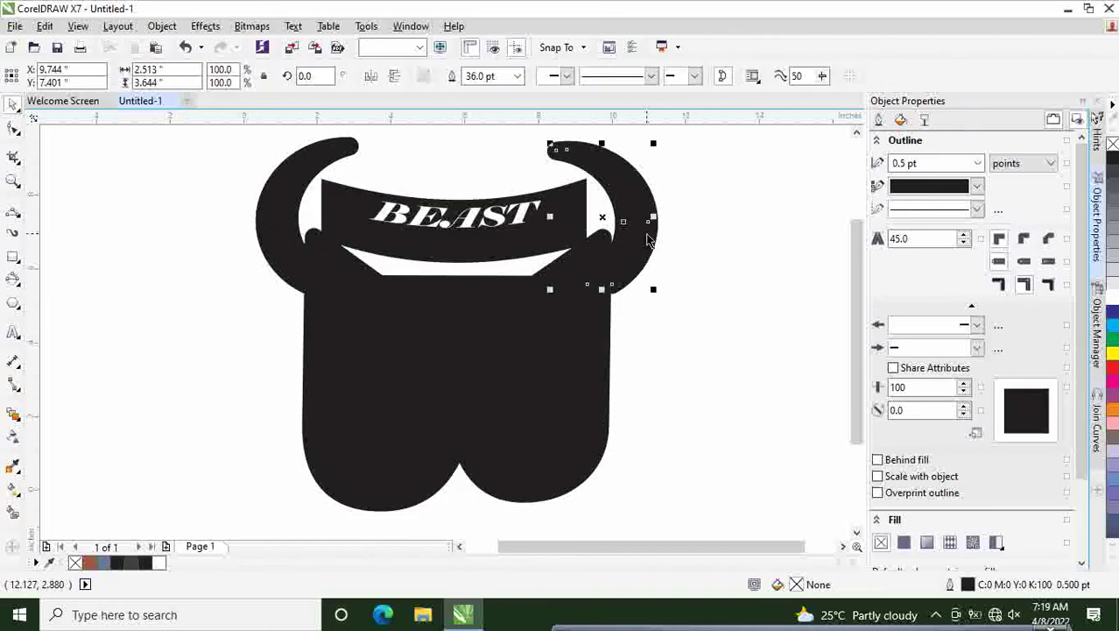
{"action": "left_click", "coordinate": [531, 359]}
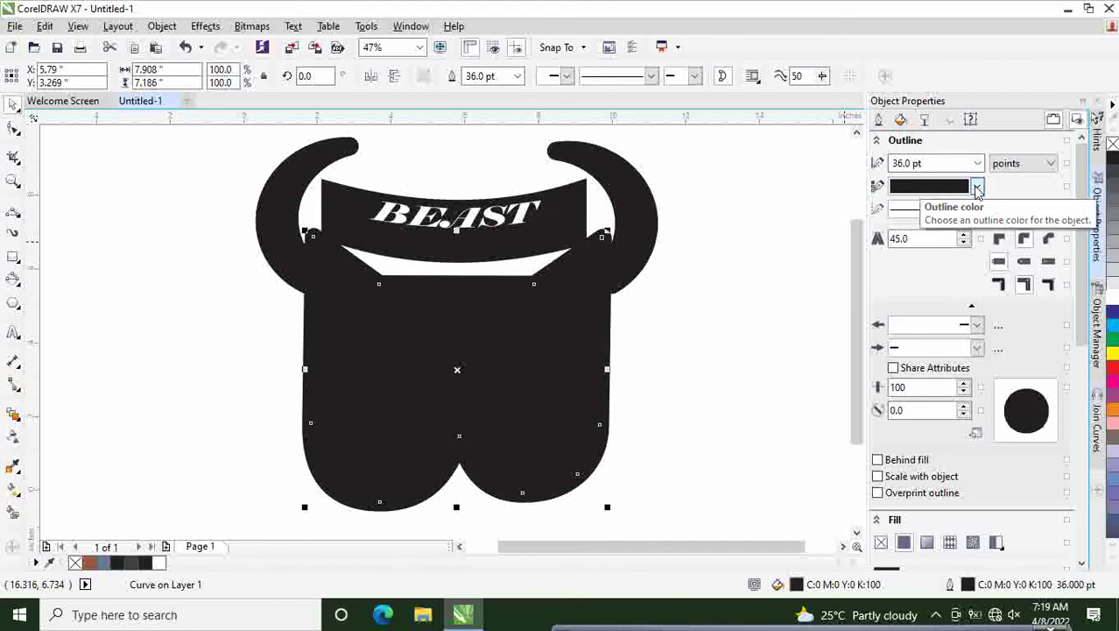
{"action": "left_click", "coordinate": [1114, 191]}
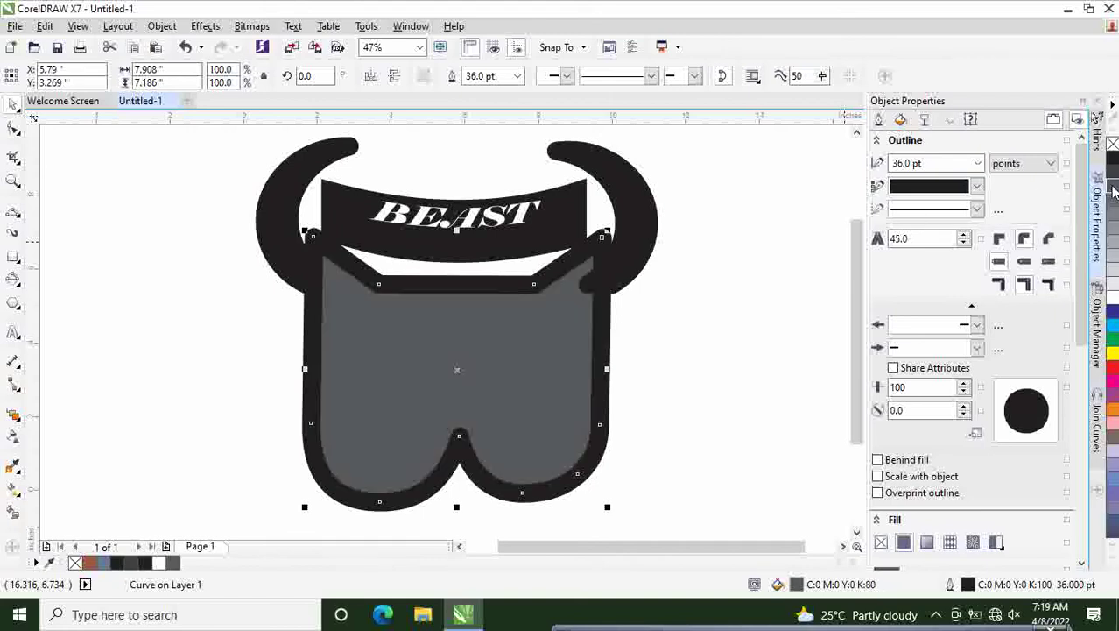
Try moving the gray mask body aside from the horns, and undo the move.
{"action": "left_click", "coordinate": [497, 394]}
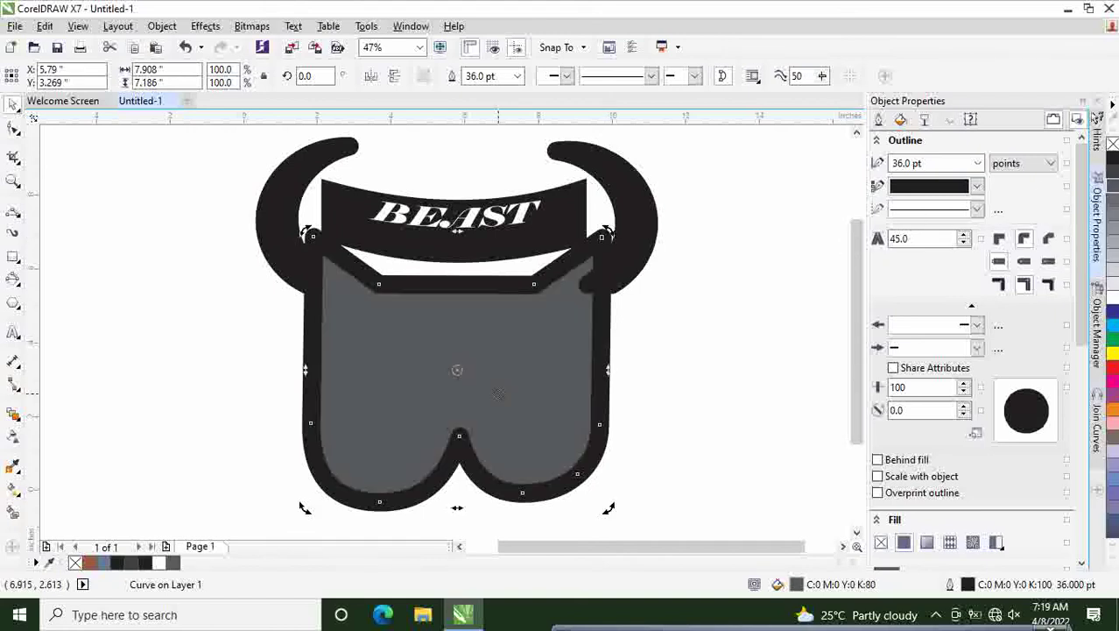
{"action": "left_click_drag", "start_coordinate": [497, 392], "coordinate": [604, 380]}
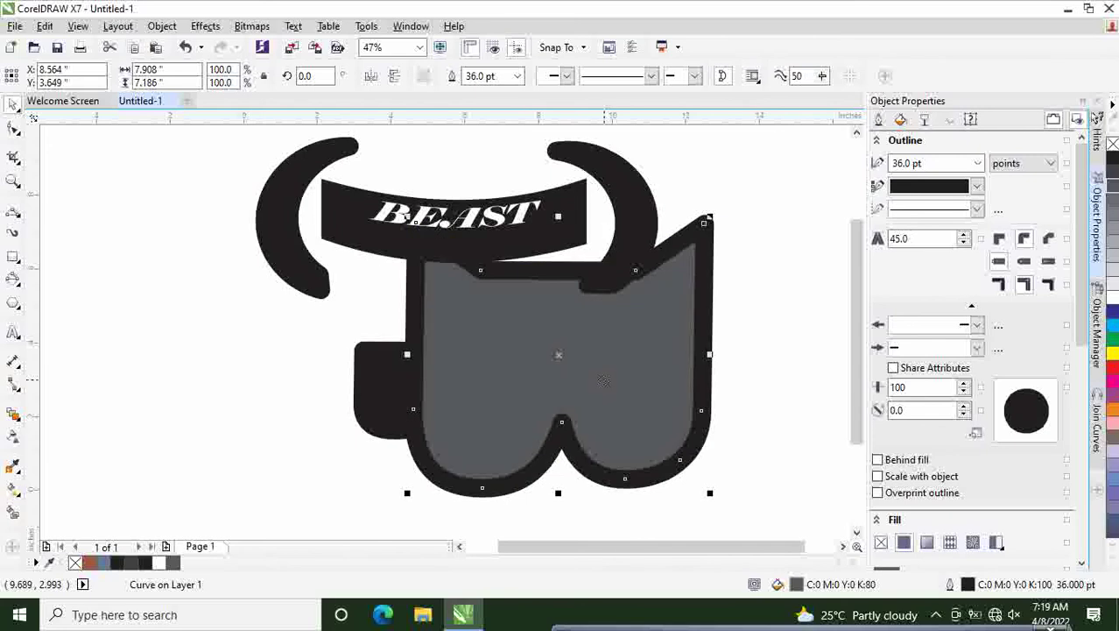
{"action": "key", "text": "F6"}
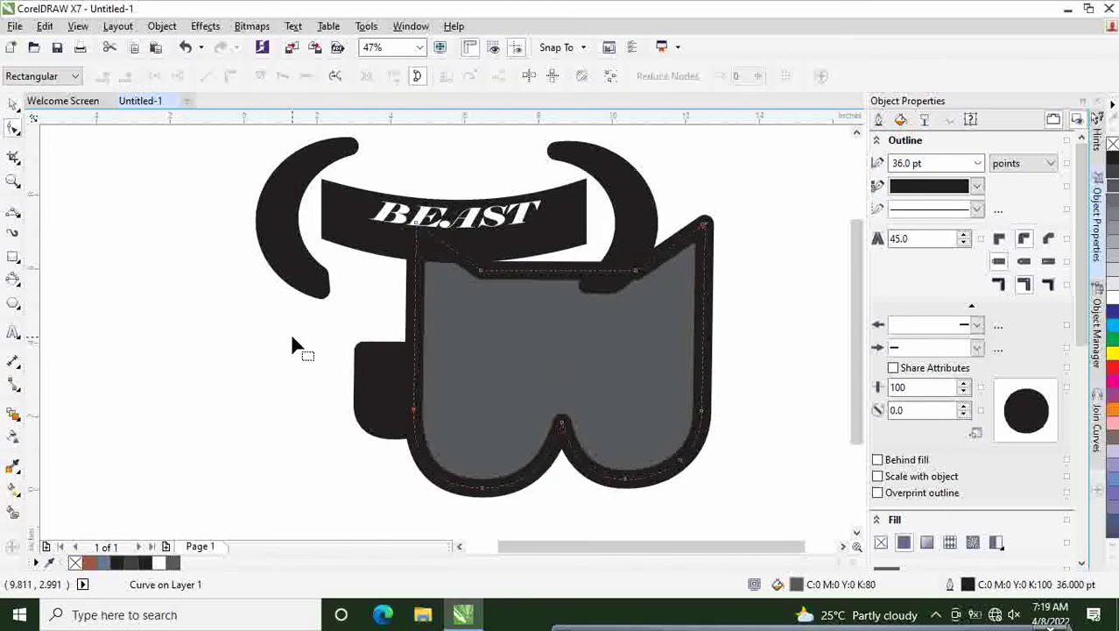
{"action": "left_click", "coordinate": [13, 127]}
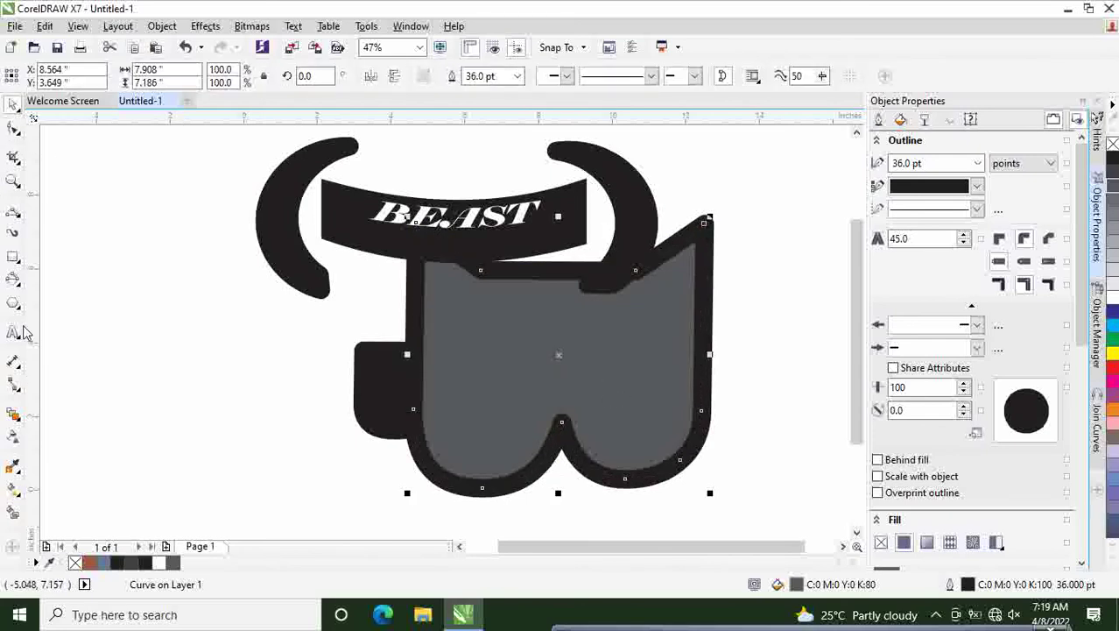
{"action": "key", "text": "ctrl+z"}
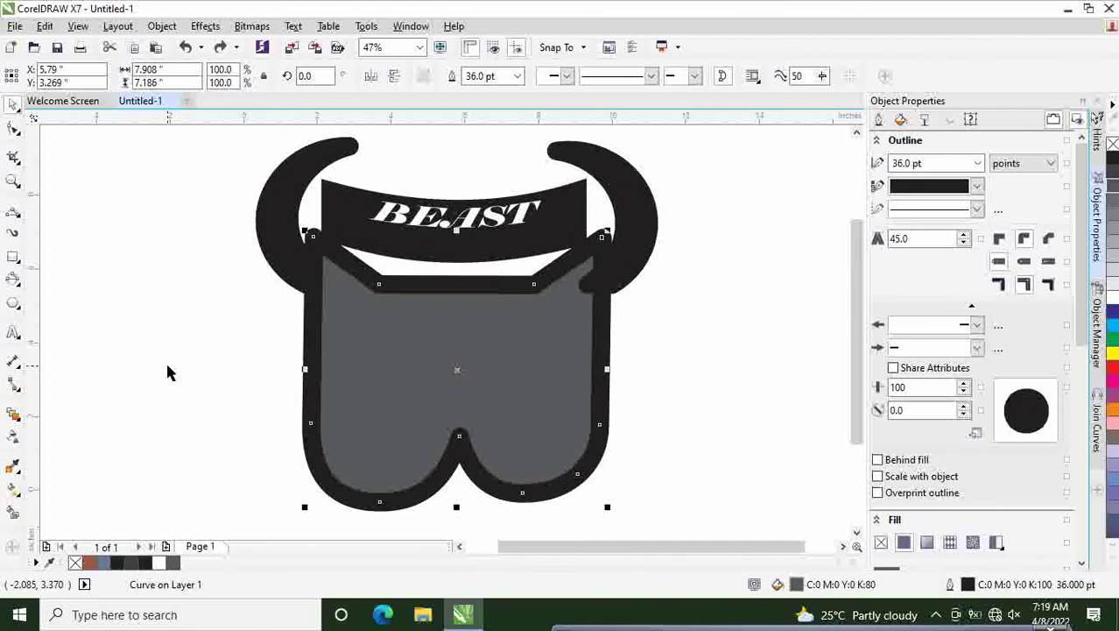
Create a blue-gray shape over the mask body's interior with the Smart Fill tool.
{"action": "left_click", "coordinate": [654, 390]}
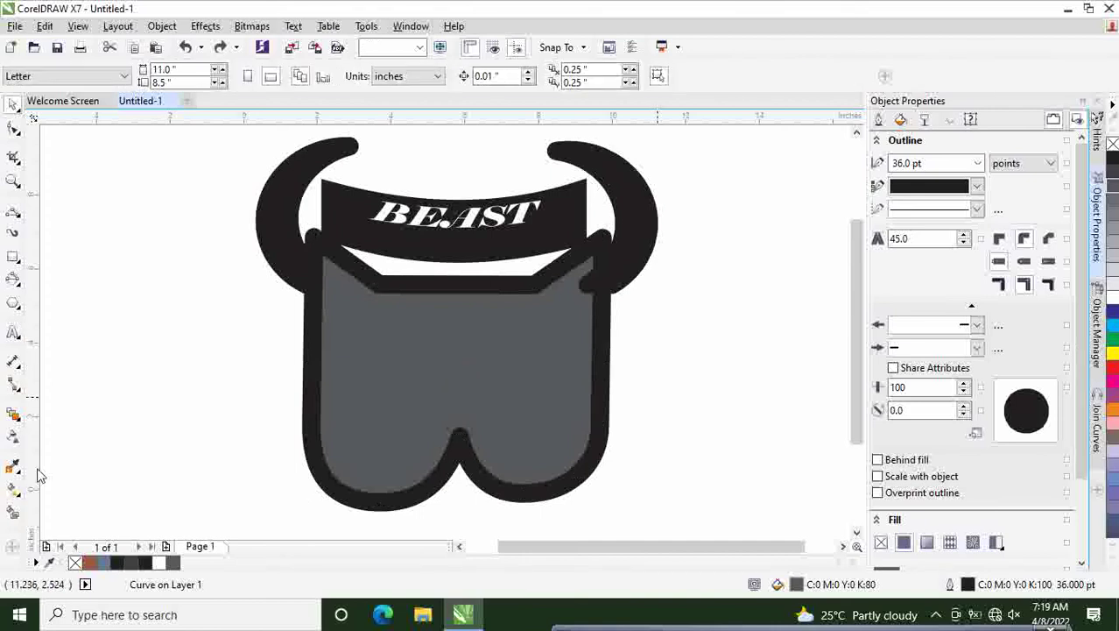
{"action": "left_click", "coordinate": [13, 512]}
{"action": "left_click", "coordinate": [375, 390]}
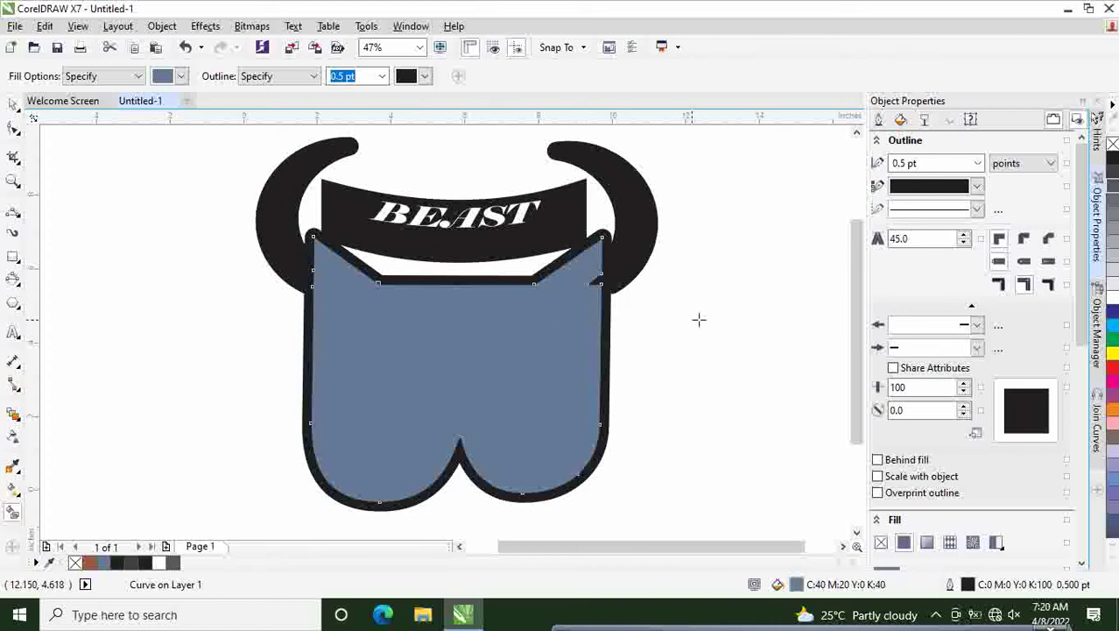
Give the smart-filled body shape a 36 pt outline with round corners and a purple fill (C:20 M:80 Y:0 K:20).
{"action": "left_click", "coordinate": [978, 163]}
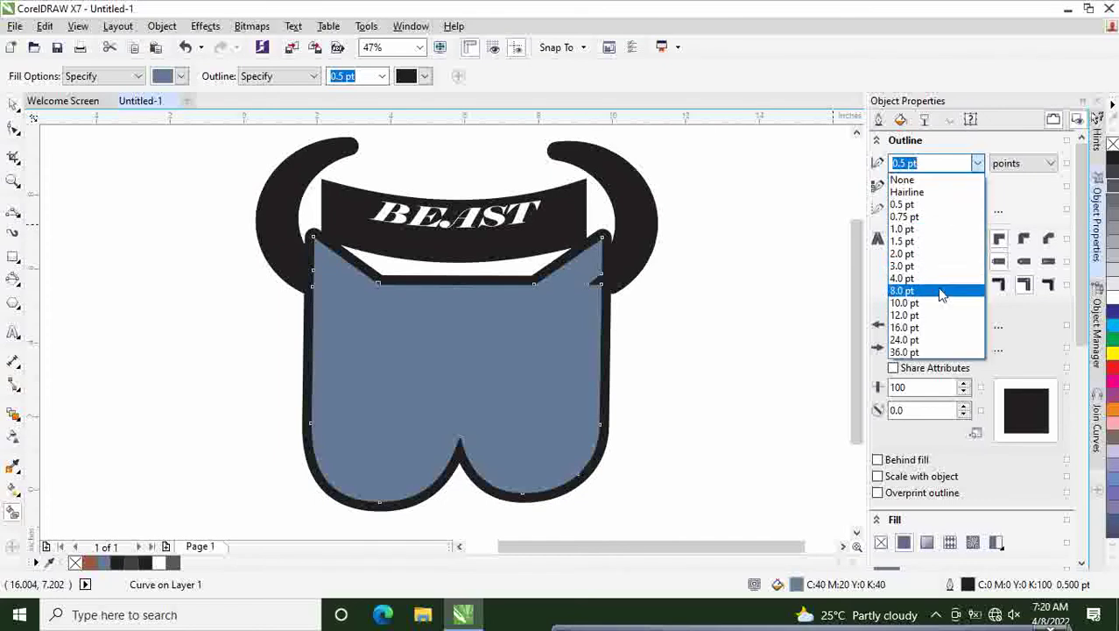
{"action": "left_click", "coordinate": [929, 351]}
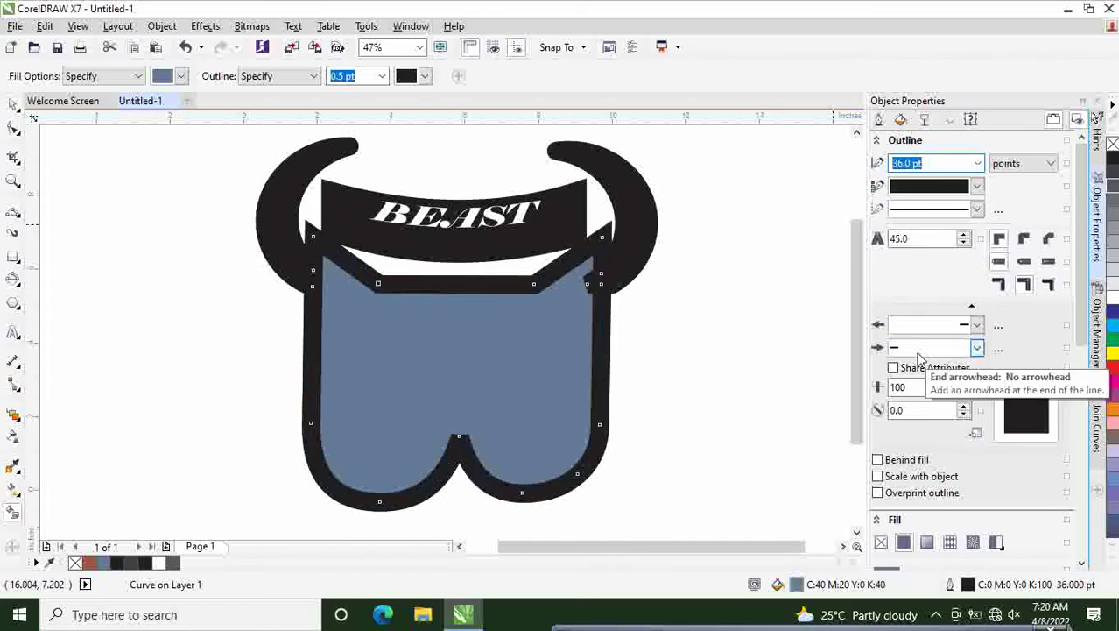
{"action": "left_click", "coordinate": [1024, 239]}
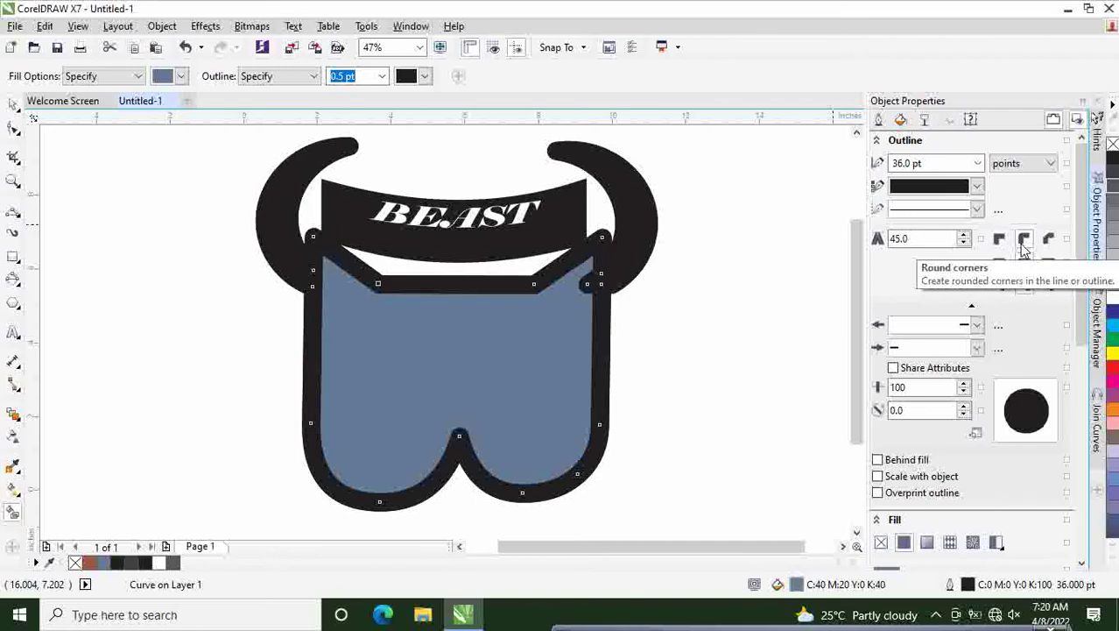
{"action": "left_click", "coordinate": [1110, 404]}
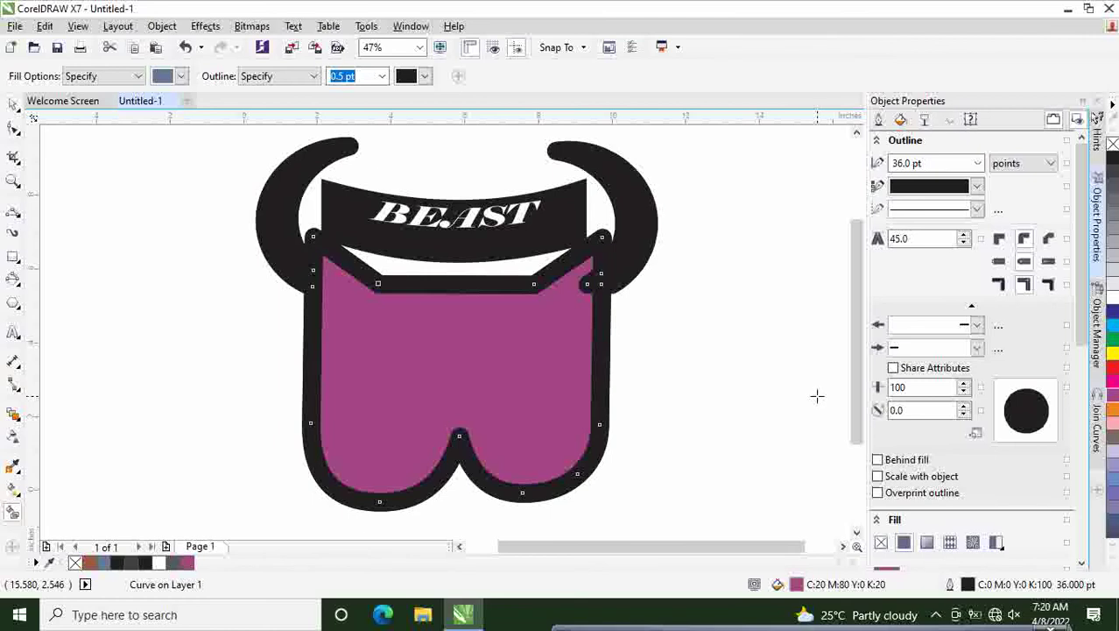
Send the right horn to the back of the page.
{"action": "left_click", "coordinate": [14, 106]}
{"action": "left_click", "coordinate": [620, 276]}
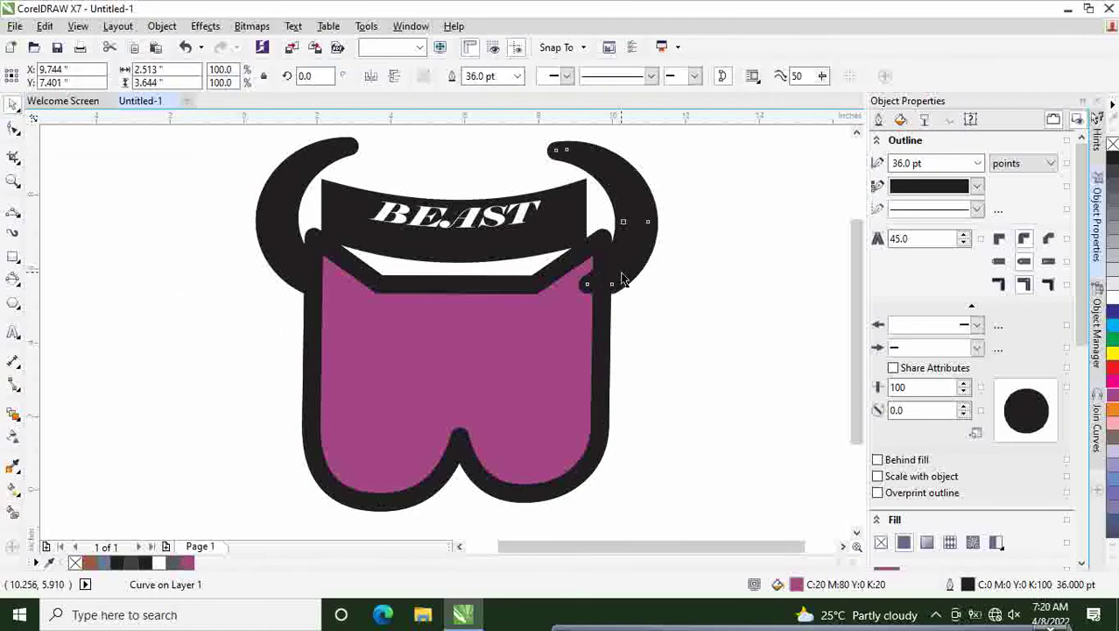
{"action": "right_click", "coordinate": [620, 274]}
{"action": "mouse_move", "coordinate": [683, 420]}
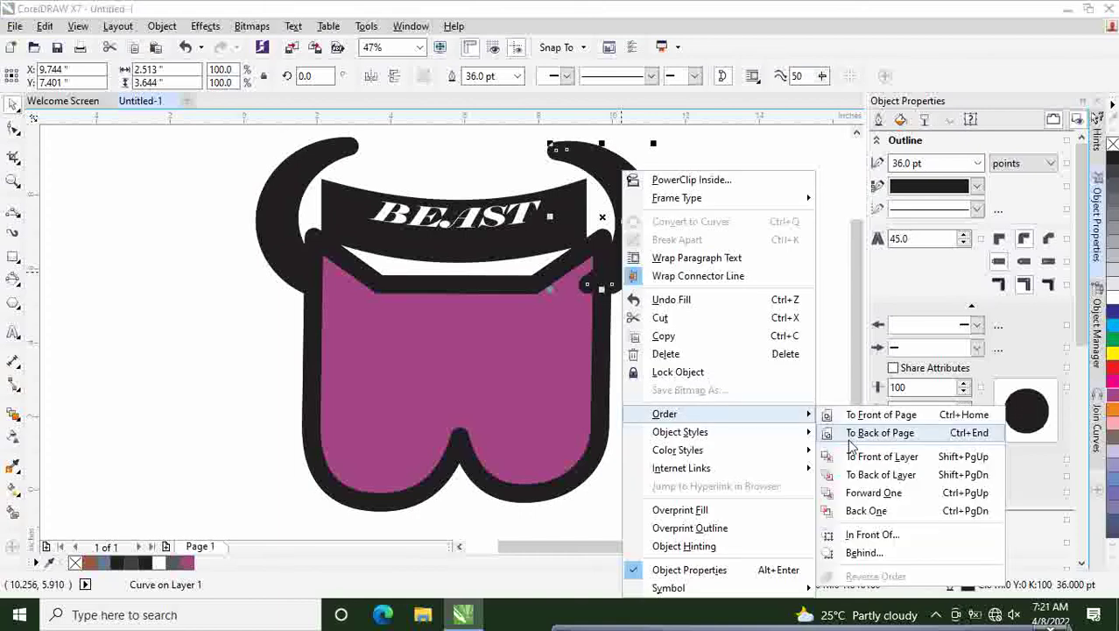
{"action": "left_click", "coordinate": [849, 437]}
{"action": "left_click", "coordinate": [722, 340]}
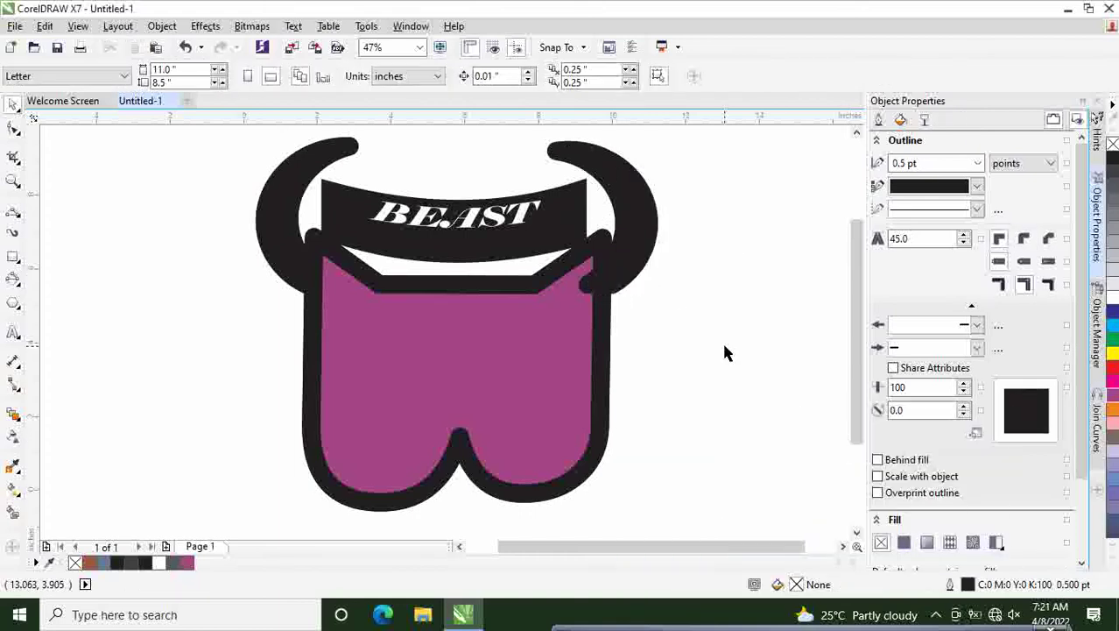
Apply a uniform transparency of 33 to the purple mask body shape.
{"action": "left_click", "coordinate": [545, 355]}
{"action": "left_click", "coordinate": [545, 353]}
{"action": "left_click", "coordinate": [721, 372]}
{"action": "left_click", "coordinate": [14, 436]}
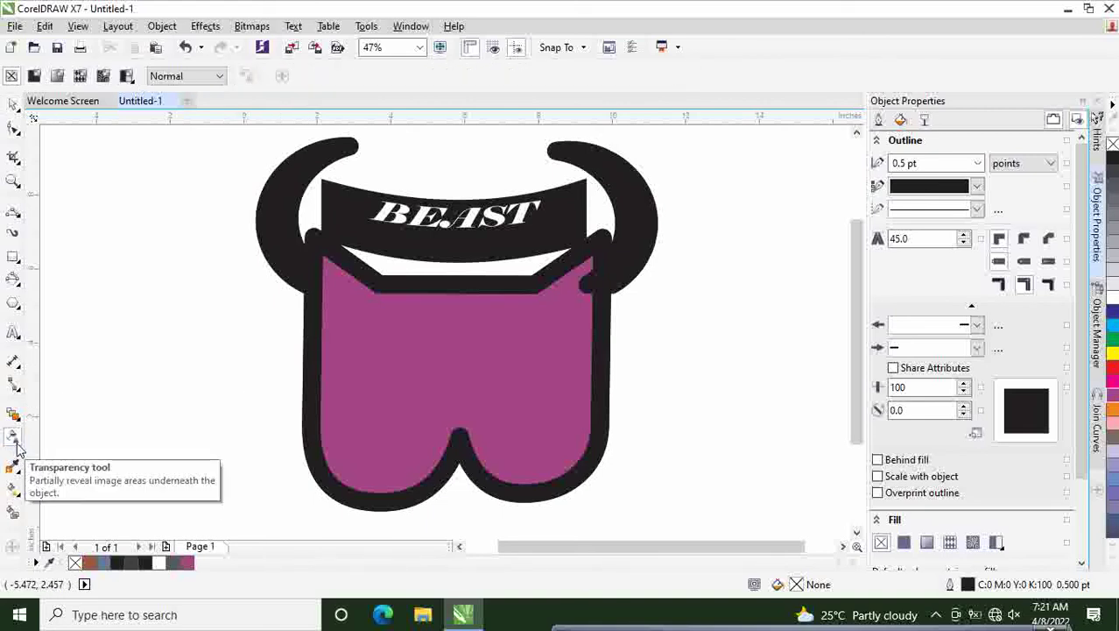
{"action": "left_click", "coordinate": [397, 378]}
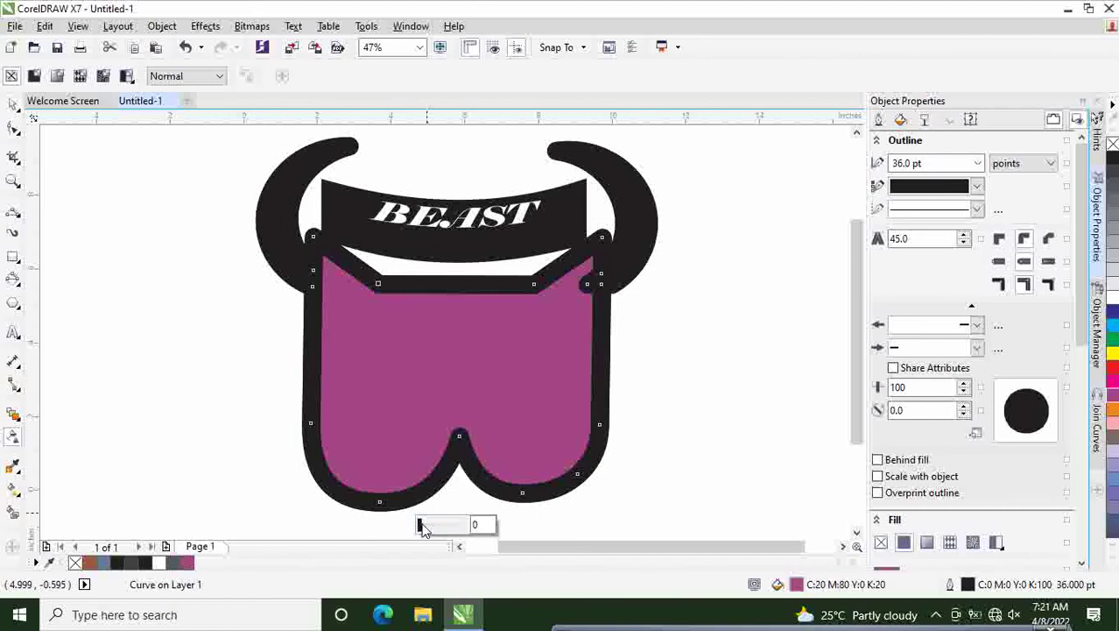
{"action": "left_click", "coordinate": [433, 525]}
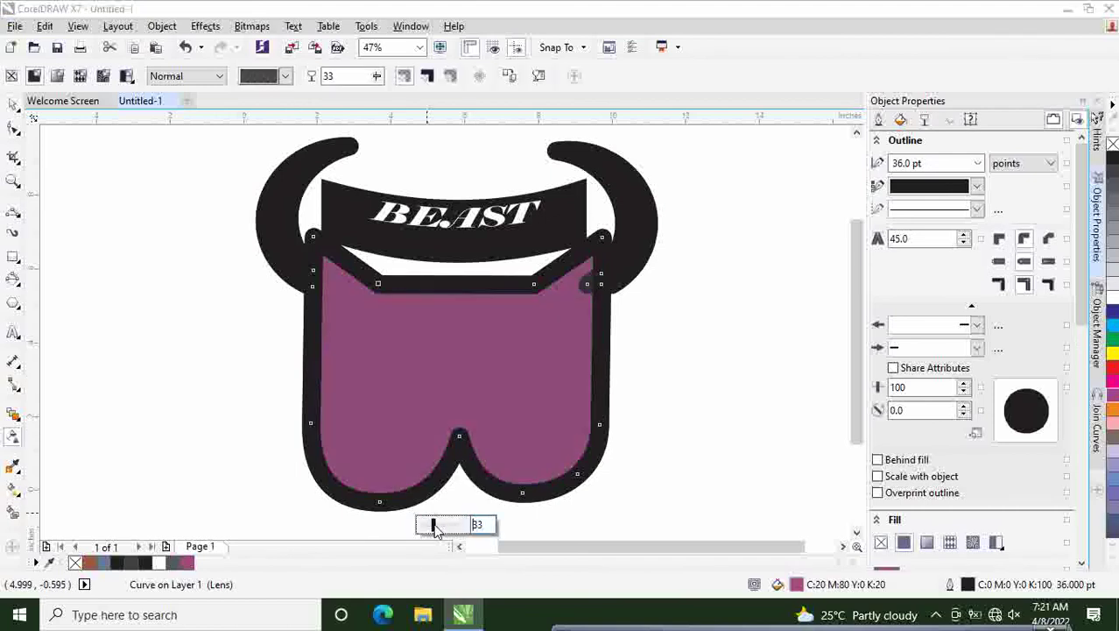
Set the purple mask body's uniform transparency to 25.
{"action": "left_click_drag", "start_coordinate": [430, 531], "coordinate": [433, 532]}
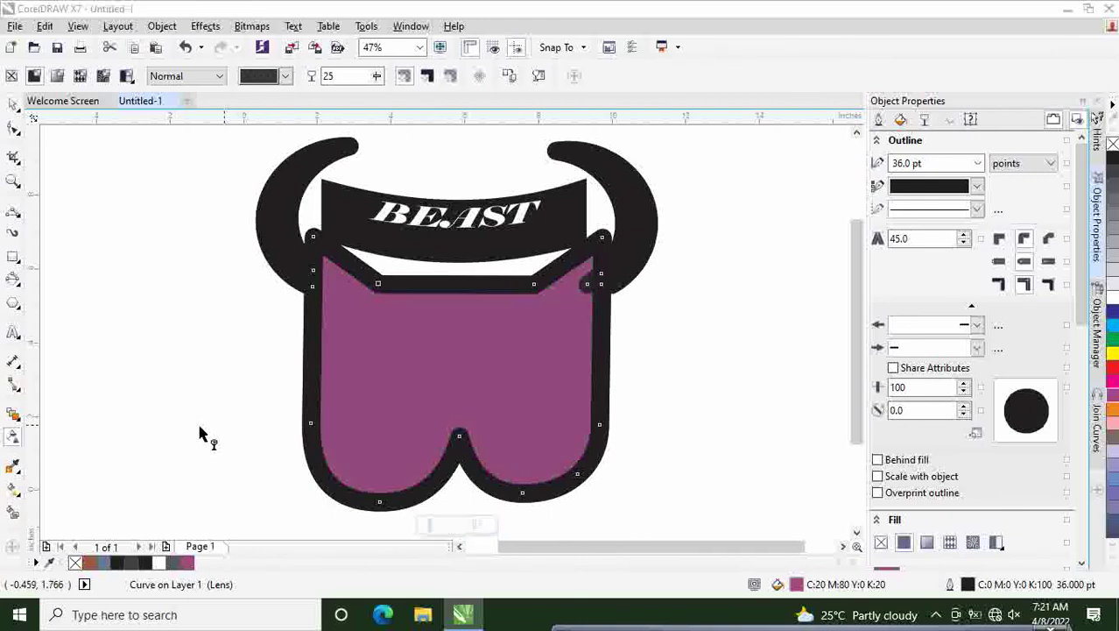
Draw a six-sided polygon about 1.18 by 1.37 inches in the empty area beside the mask.
{"action": "left_click", "coordinate": [18, 307]}
{"action": "left_click", "coordinate": [55, 299]}
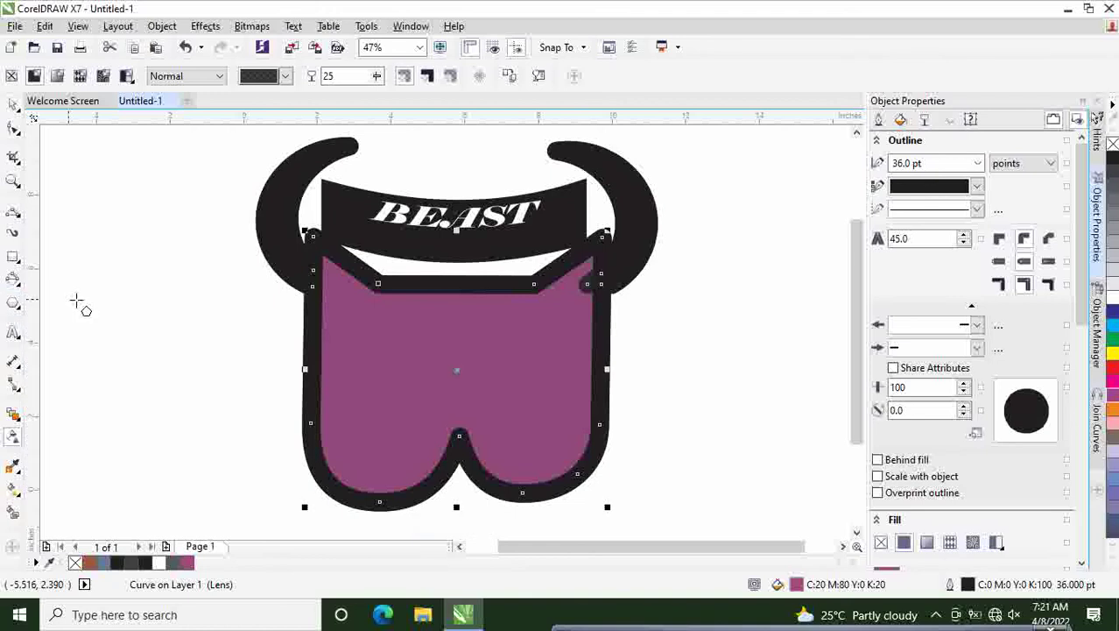
{"action": "mouse_move", "coordinate": [133, 318]}
{"action": "left_mouse_down"}
{"action": "mouse_move", "coordinate": [169, 335]}
{"action": "mouse_move", "coordinate": [182, 369]}
{"action": "left_mouse_up"}
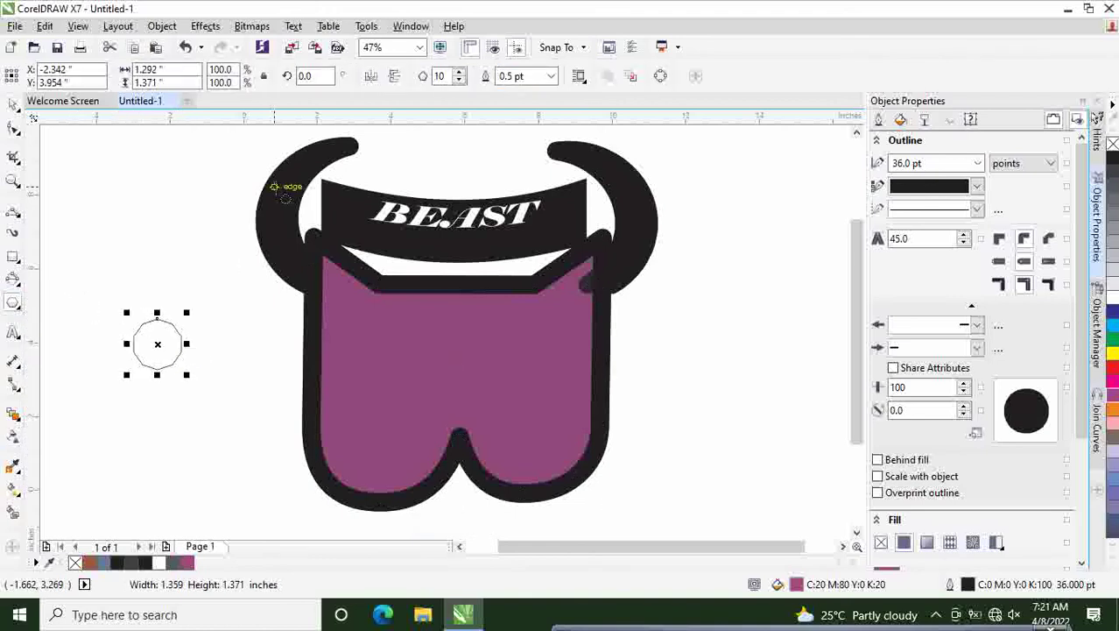
{"action": "left_click", "coordinate": [459, 79]}
{"action": "left_click", "coordinate": [459, 80]}
{"action": "left_click", "coordinate": [459, 80]}
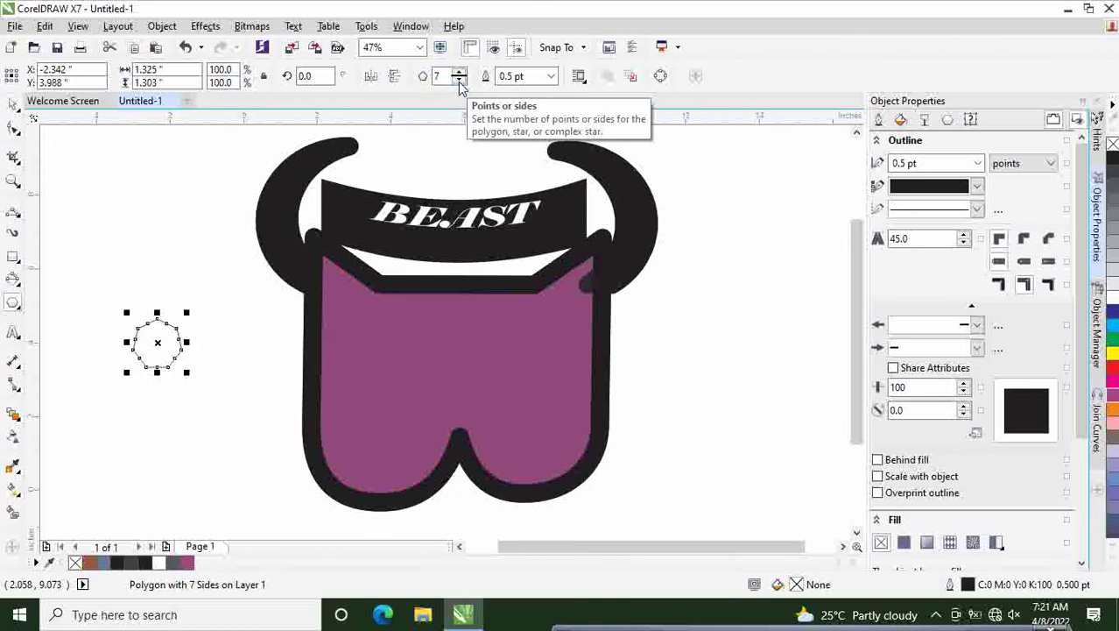
{"action": "left_click", "coordinate": [459, 79]}
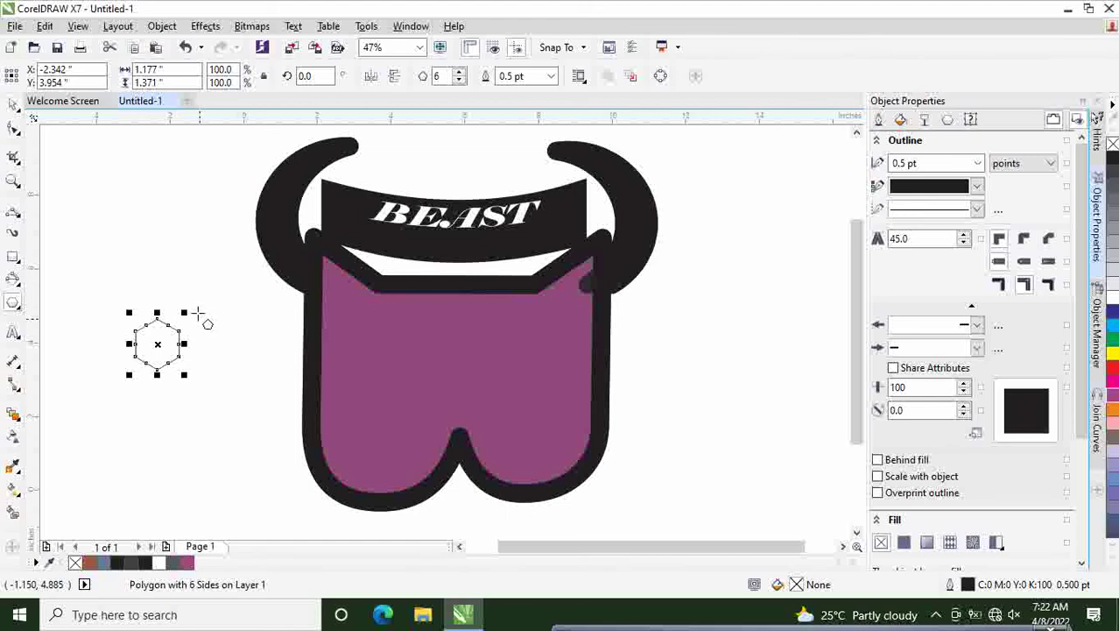
{"action": "left_click", "coordinate": [822, 203]}
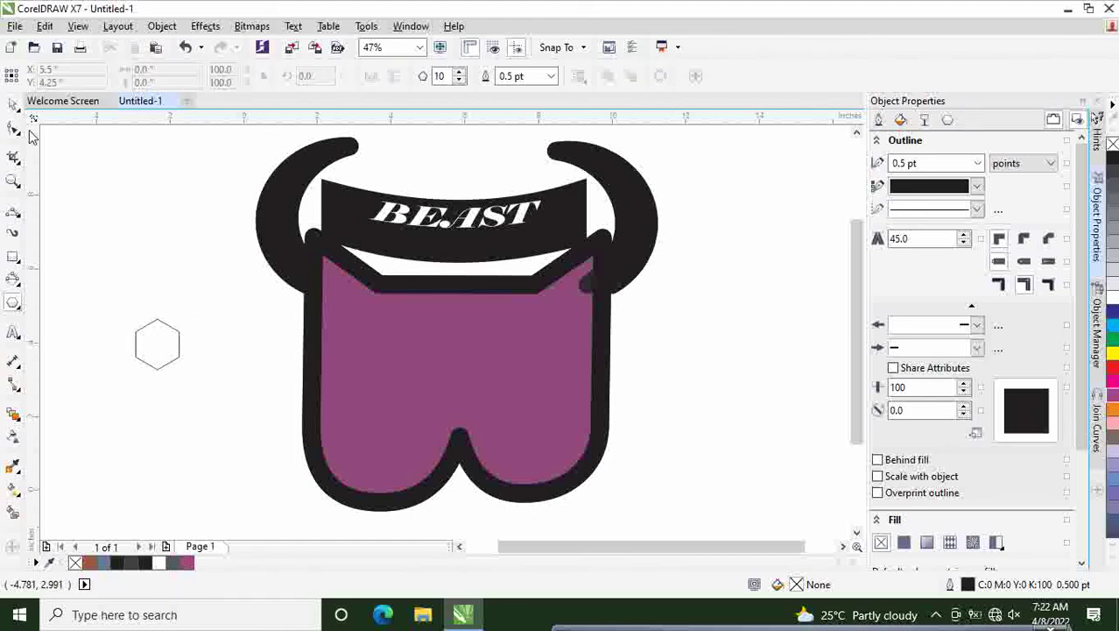
Give the hexagon a 36 pt outline.
{"action": "left_click", "coordinate": [13, 105]}
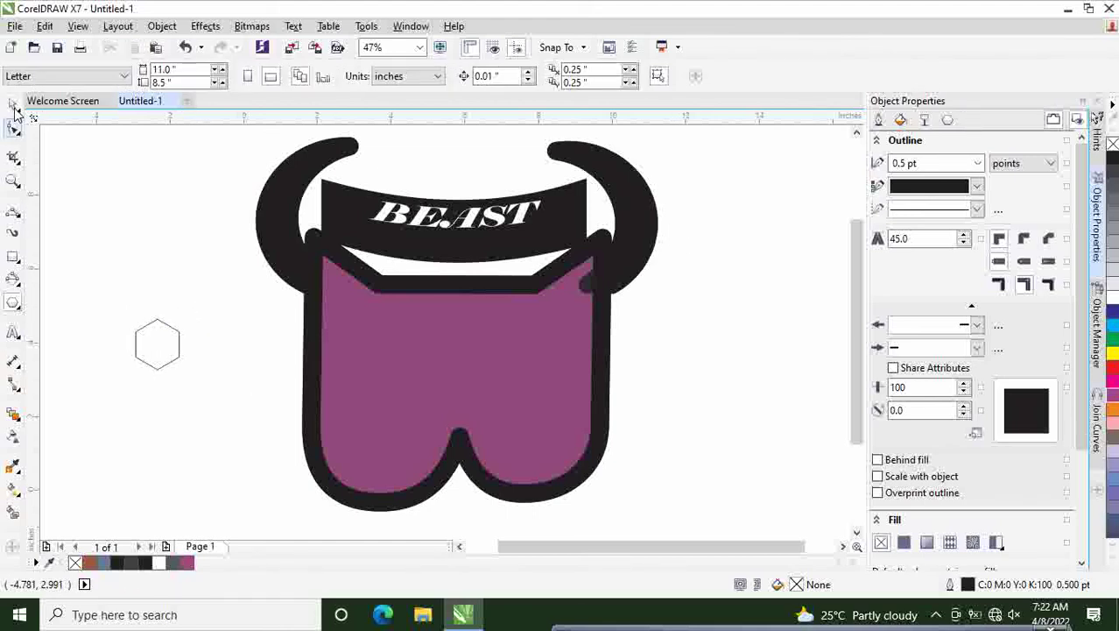
{"action": "left_click", "coordinate": [167, 364]}
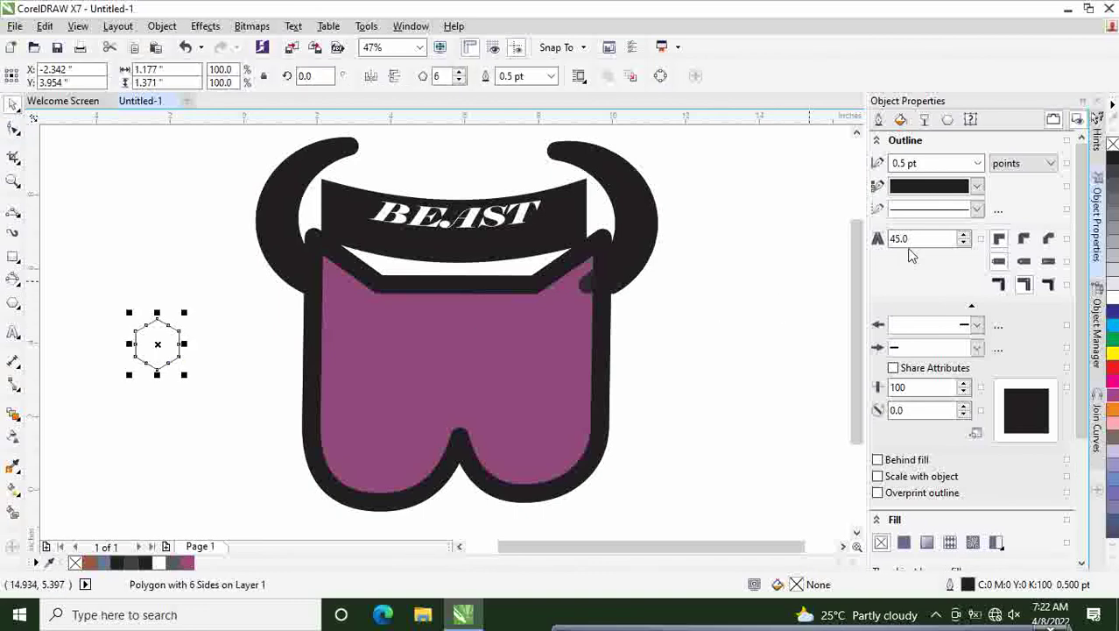
{"action": "left_click", "coordinate": [982, 164]}
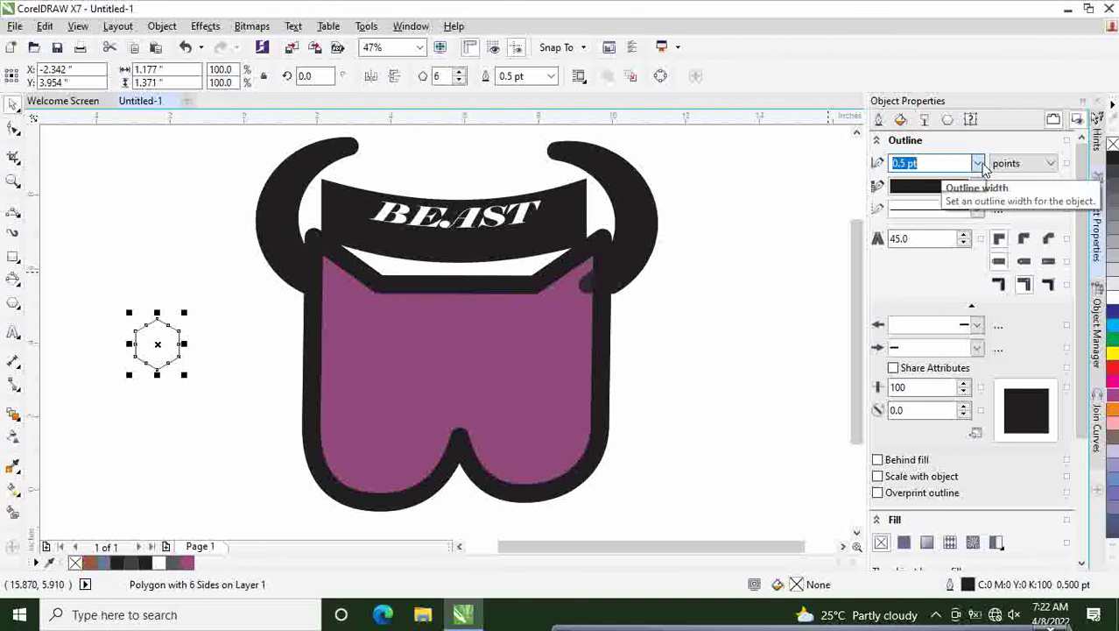
{"action": "left_click", "coordinate": [978, 164]}
{"action": "left_click", "coordinate": [902, 349]}
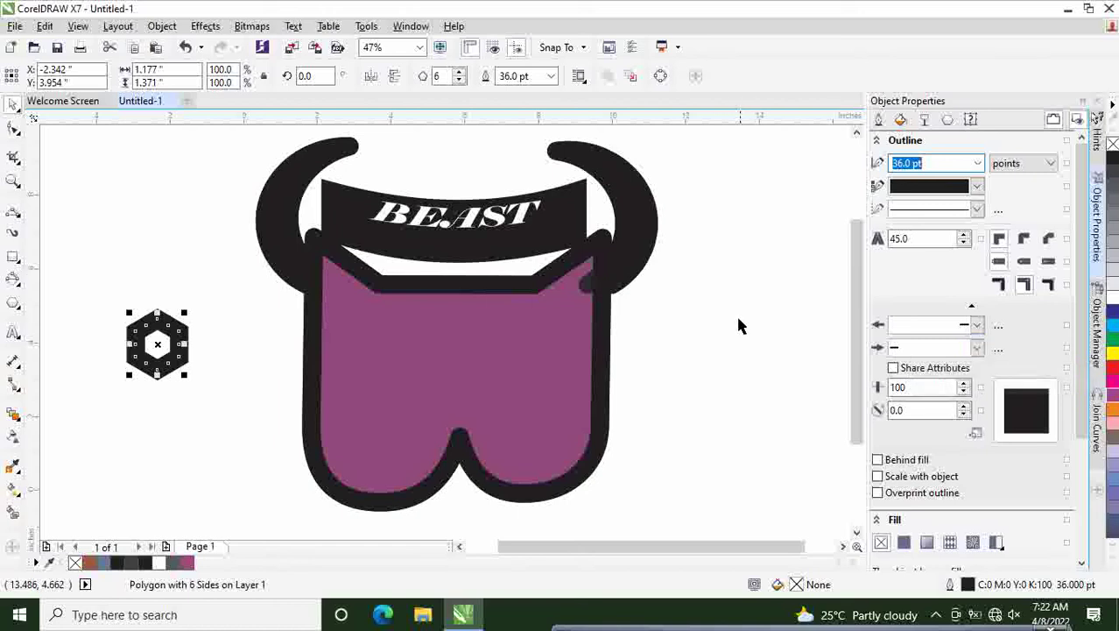
Color the hexagon's outline reddish brown (C:0 M:60 Y:60 K:40).
{"action": "left_click", "coordinate": [977, 186]}
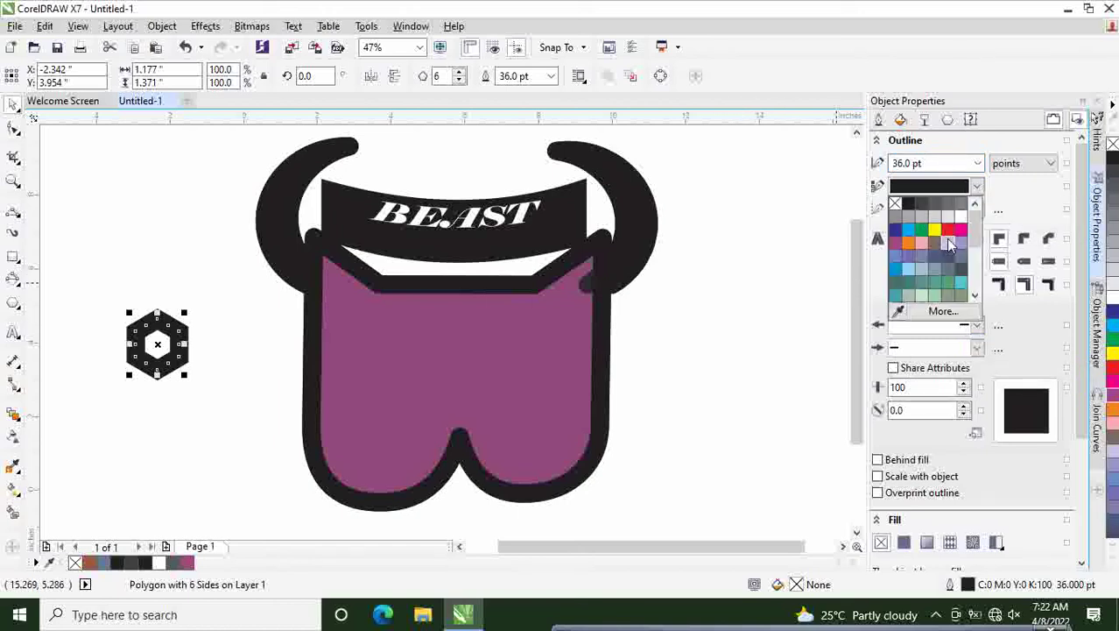
{"action": "left_click_drag", "start_coordinate": [979, 235], "coordinate": [979, 253]}
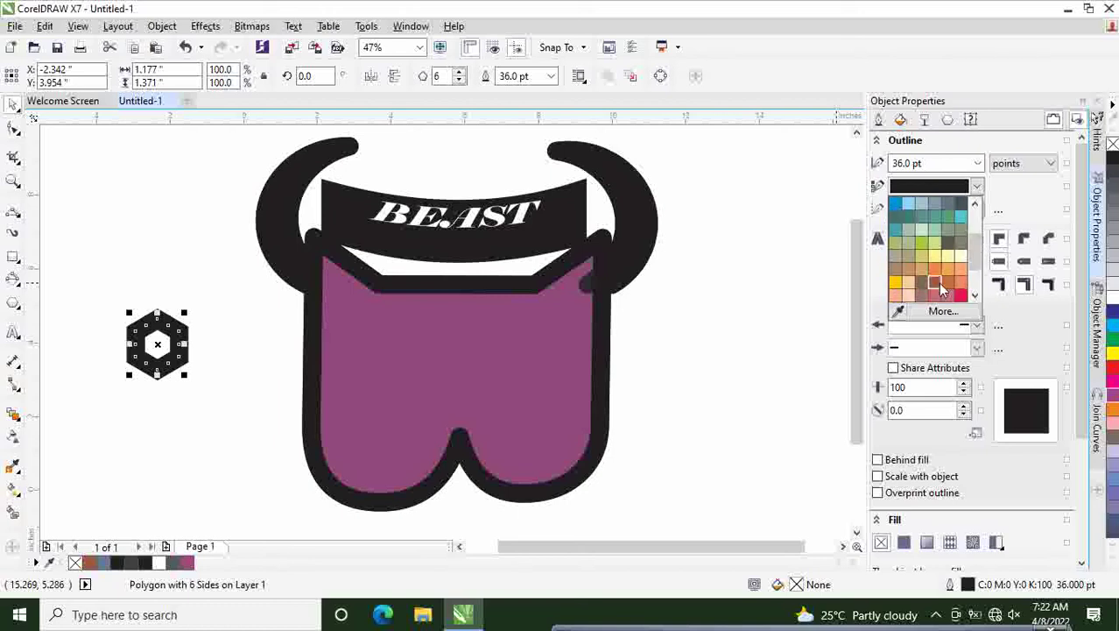
{"action": "left_click", "coordinate": [938, 282]}
Move the hexagon onto the middle of the purple mask body, at about X 5.74, Y 3.50 inches.
{"action": "left_click_drag", "start_coordinate": [156, 349], "coordinate": [454, 359]}
{"action": "left_click", "coordinate": [660, 342]}
{"action": "left_click", "coordinate": [471, 359]}
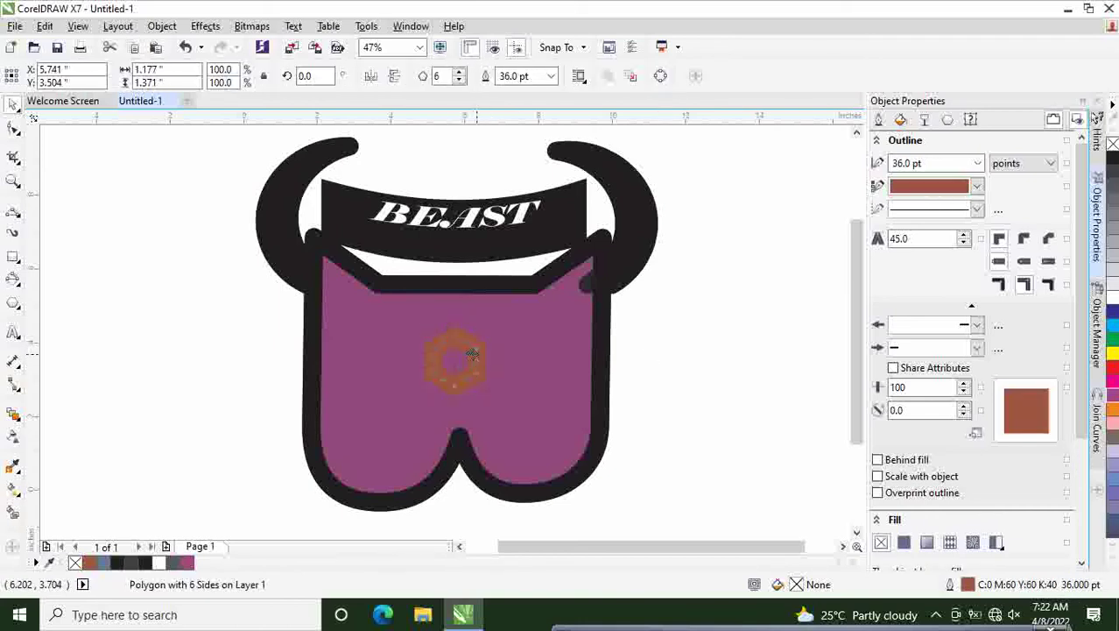
{"action": "left_click", "coordinate": [681, 350]}
{"action": "left_click", "coordinate": [471, 348]}
Color the outline of the hexagon on the mask body black.
{"action": "left_click", "coordinate": [977, 186]}
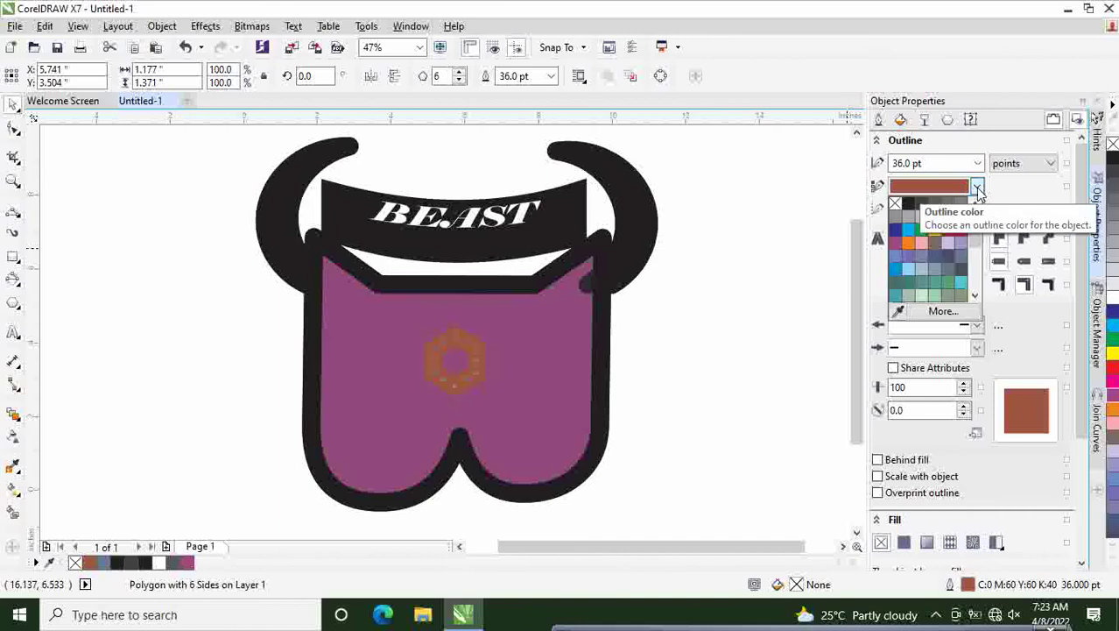
{"action": "left_click", "coordinate": [908, 204]}
{"action": "left_click", "coordinate": [759, 320]}
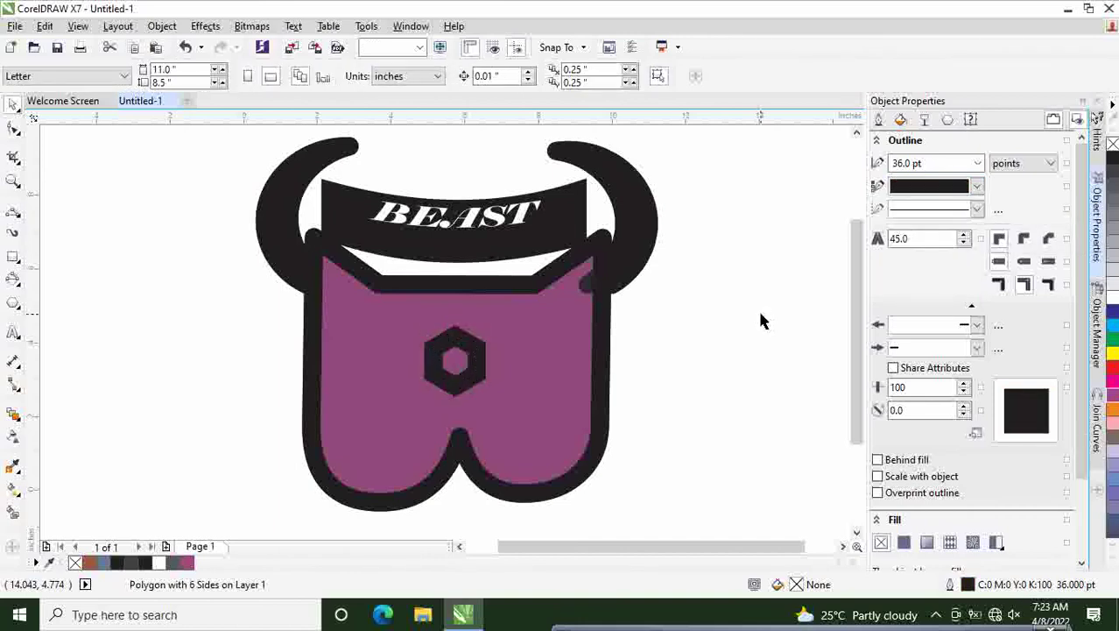
Shift the hexagon slightly to the right, to about X 6.02, Y 3.47 inches.
{"action": "left_click", "coordinate": [455, 361]}
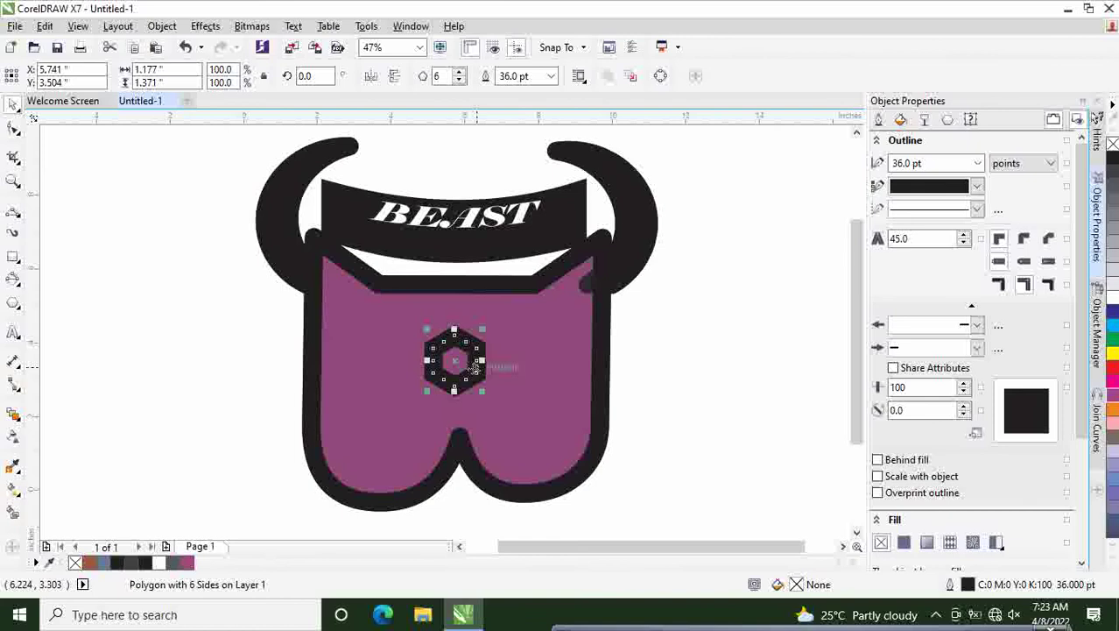
{"action": "left_click_drag", "start_coordinate": [481, 372], "coordinate": [492, 373]}
{"action": "left_click", "coordinate": [485, 369]}
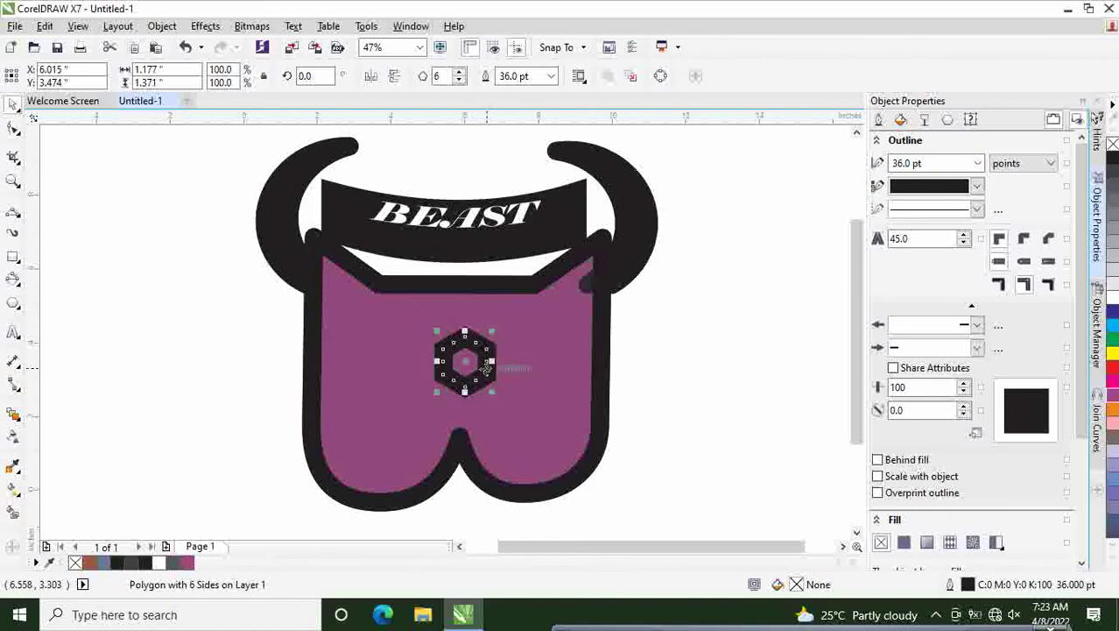
{"action": "left_click", "coordinate": [705, 368]}
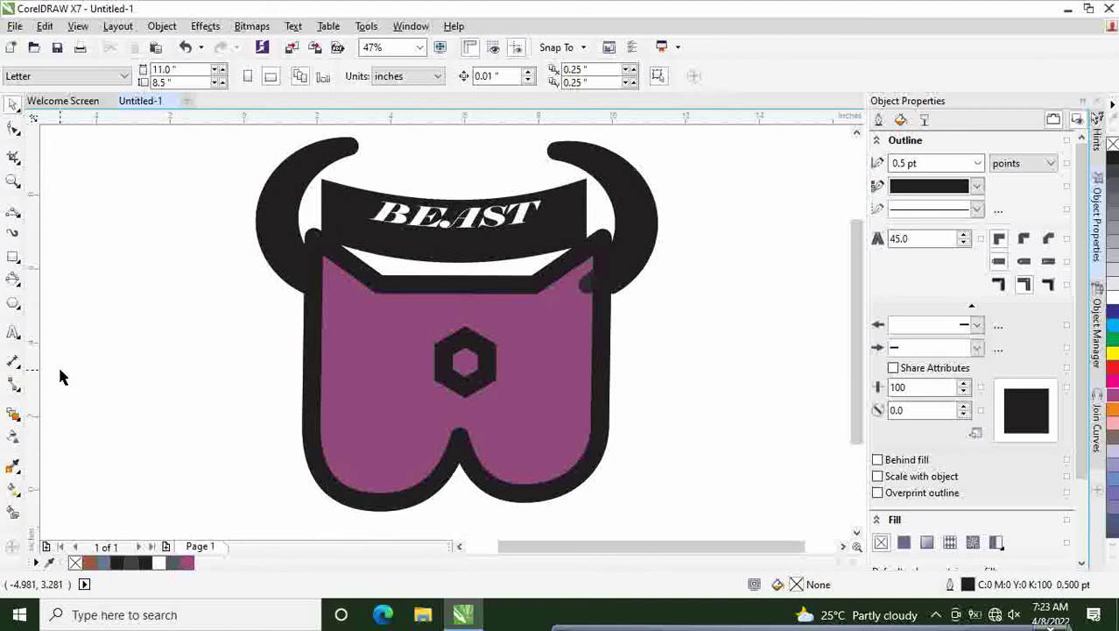
Duplicate the hexagon and place the copy touching its lower-left side.
{"action": "left_click", "coordinate": [441, 367]}
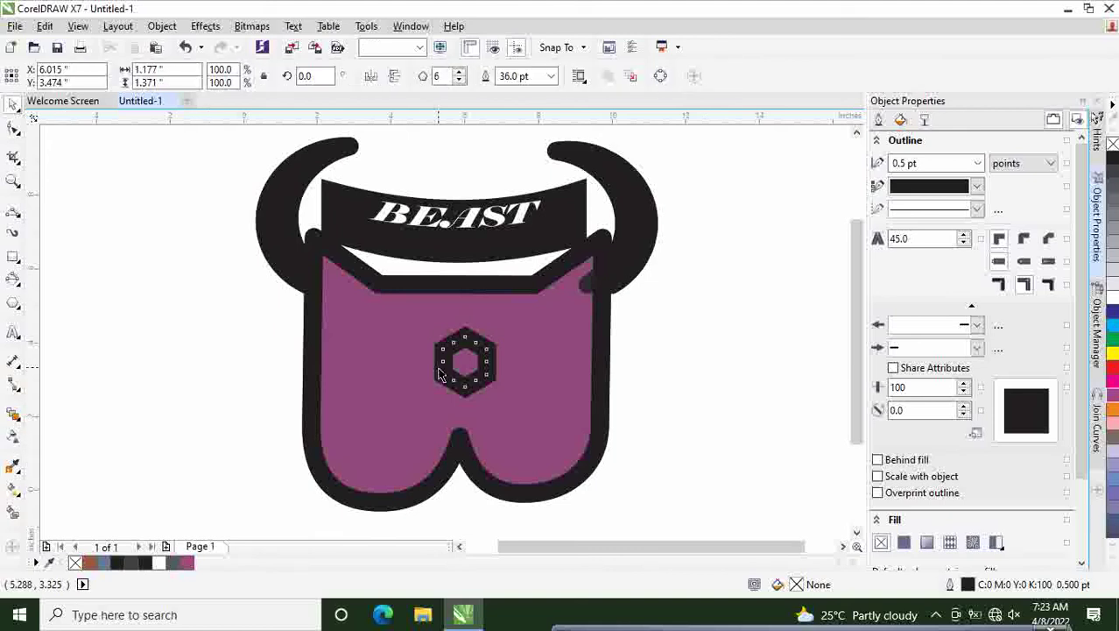
{"action": "right_click", "coordinate": [440, 368]}
{"action": "left_click", "coordinate": [499, 330]}
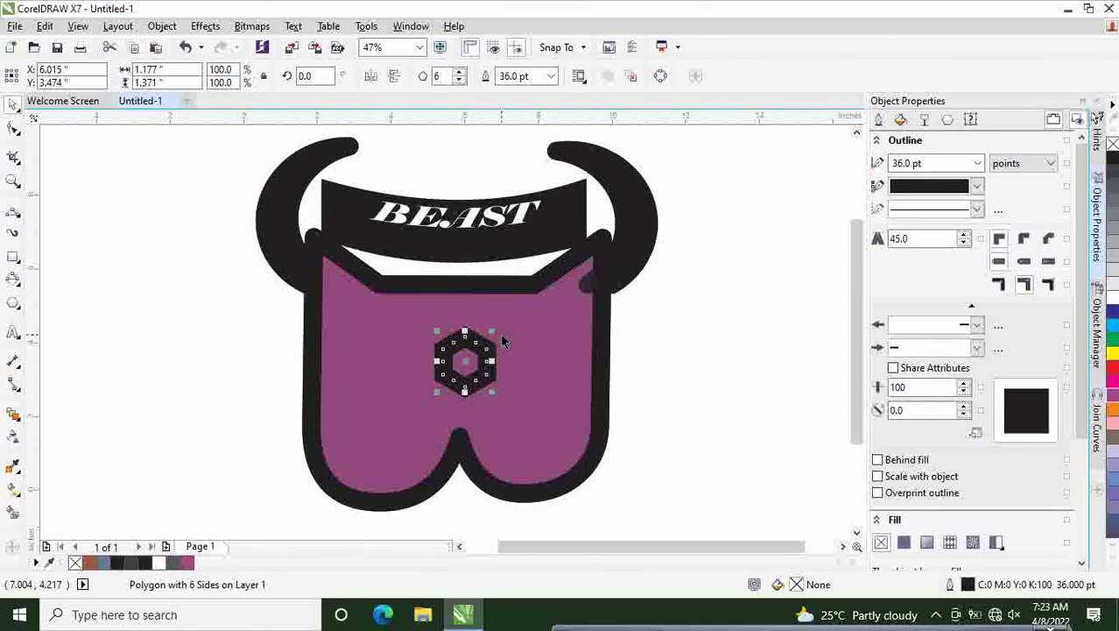
{"action": "left_click_drag", "start_coordinate": [478, 363], "coordinate": [420, 392]}
{"action": "left_click", "coordinate": [710, 355]}
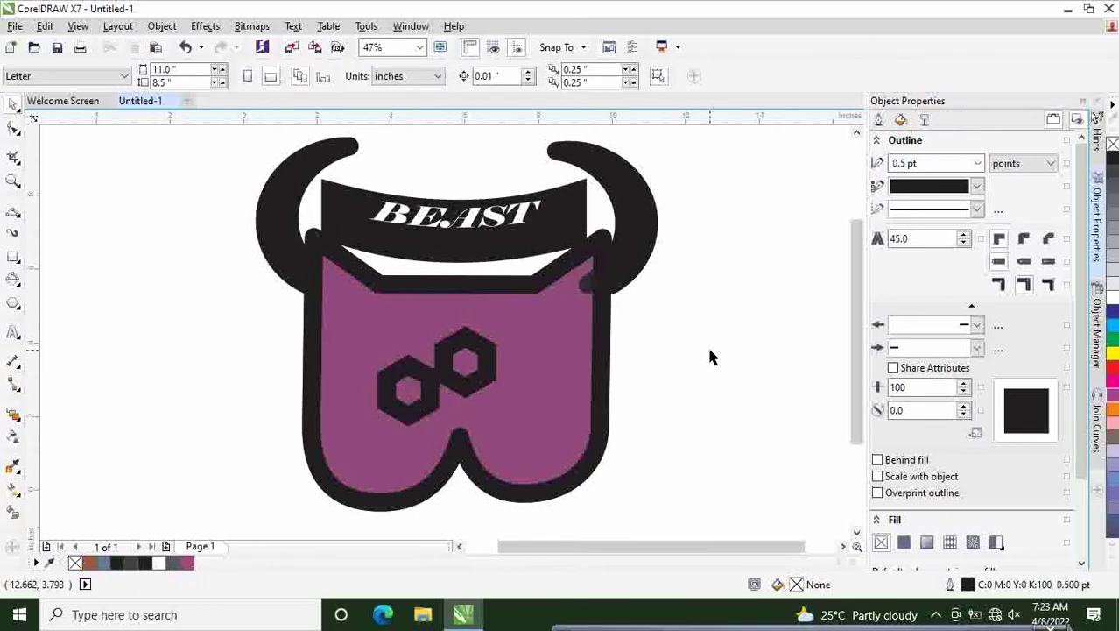
Paste another hexagon copy and place it against the middle hexagon's upper-right side, continuing the diagonal row.
{"action": "key", "text": "Tab"}
{"action": "left_click_drag", "start_coordinate": [481, 370], "coordinate": [524, 336]}
{"action": "left_click", "coordinate": [705, 342]}
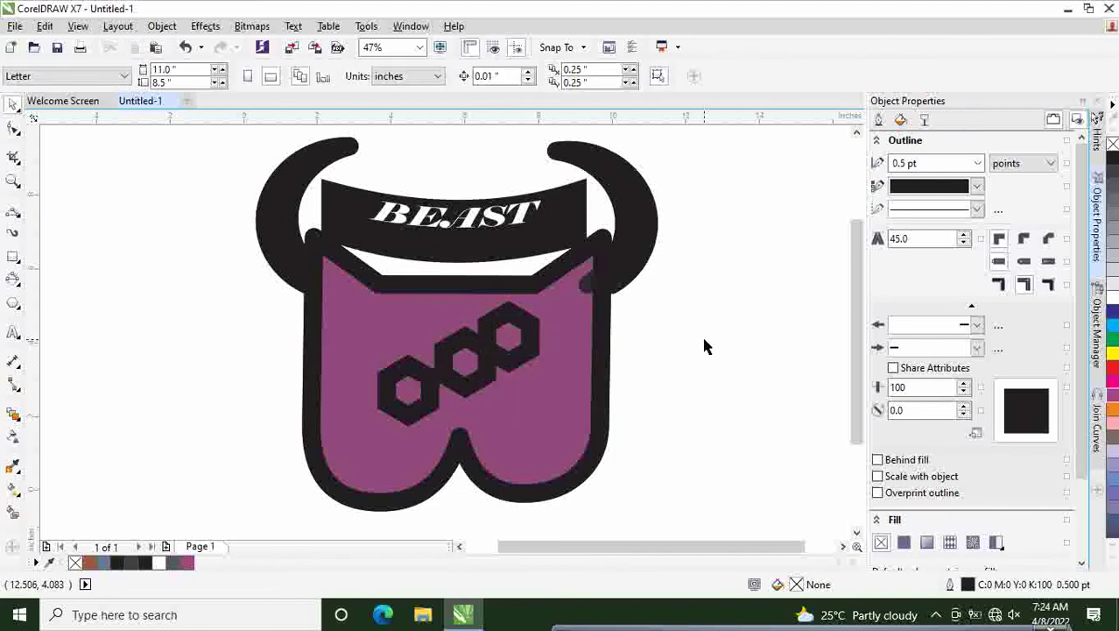
{"action": "key", "text": "ctrl+z"}
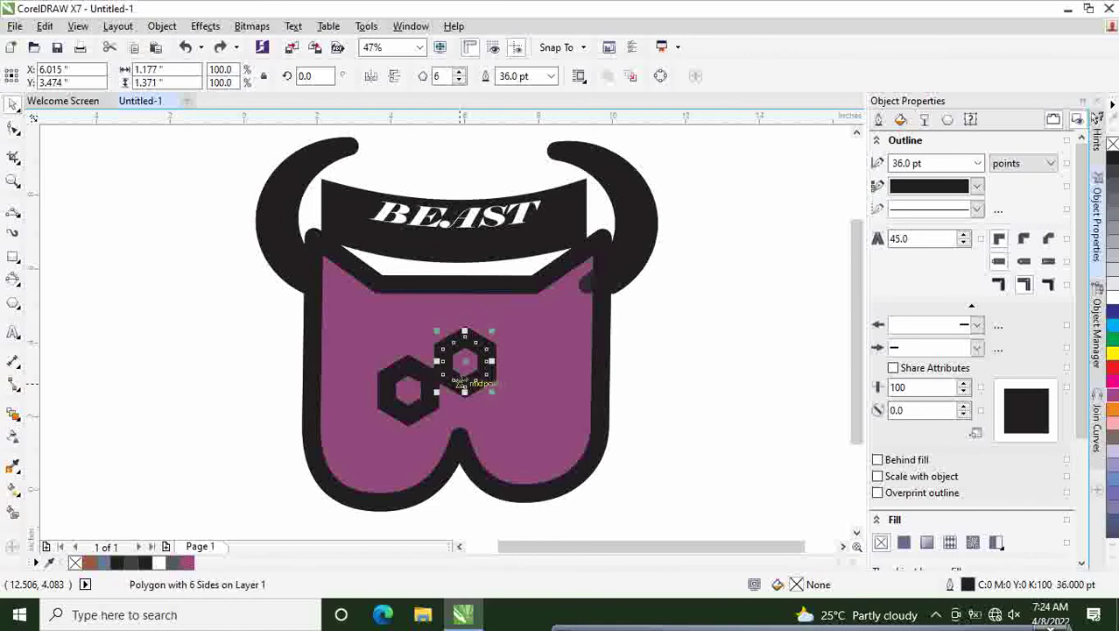
{"action": "left_click_drag", "start_coordinate": [503, 354], "coordinate": [513, 333]}
{"action": "left_click", "coordinate": [658, 348]}
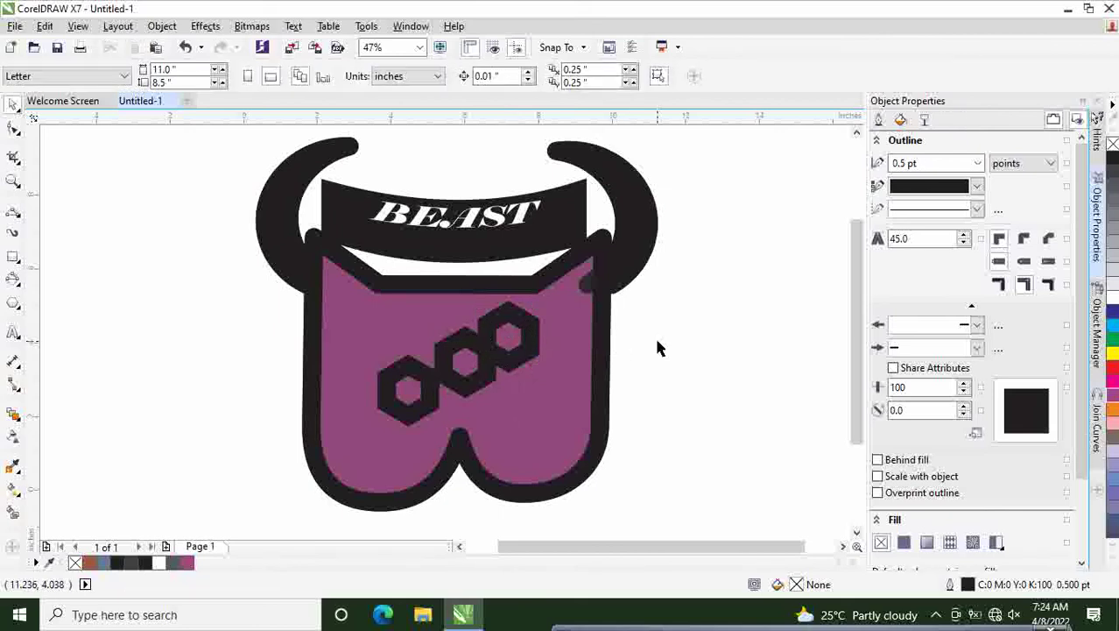
Move the lower-left hexagon slightly right so it overlaps the middle hexagon like a chain link.
{"action": "left_click", "coordinate": [413, 385]}
{"action": "left_click_drag", "start_coordinate": [415, 388], "coordinate": [431, 388]}
{"action": "left_click", "coordinate": [716, 350]}
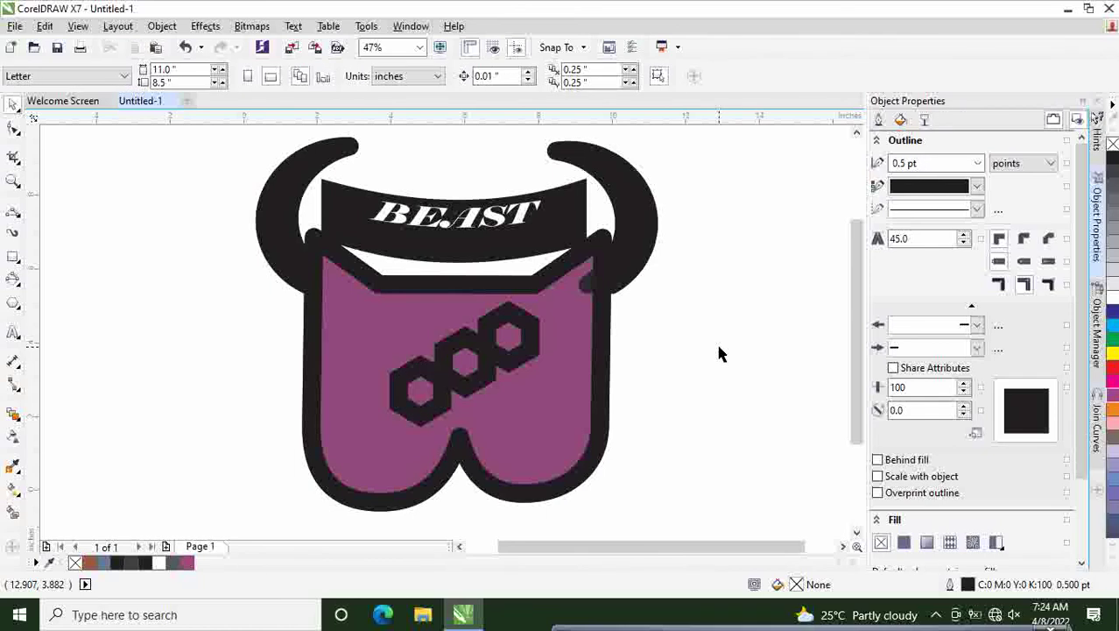
Add another hexagon copy at the upper-right end of the chain, at about X 8.31, Y 4.89 inches.
{"action": "key", "text": "Tab"}
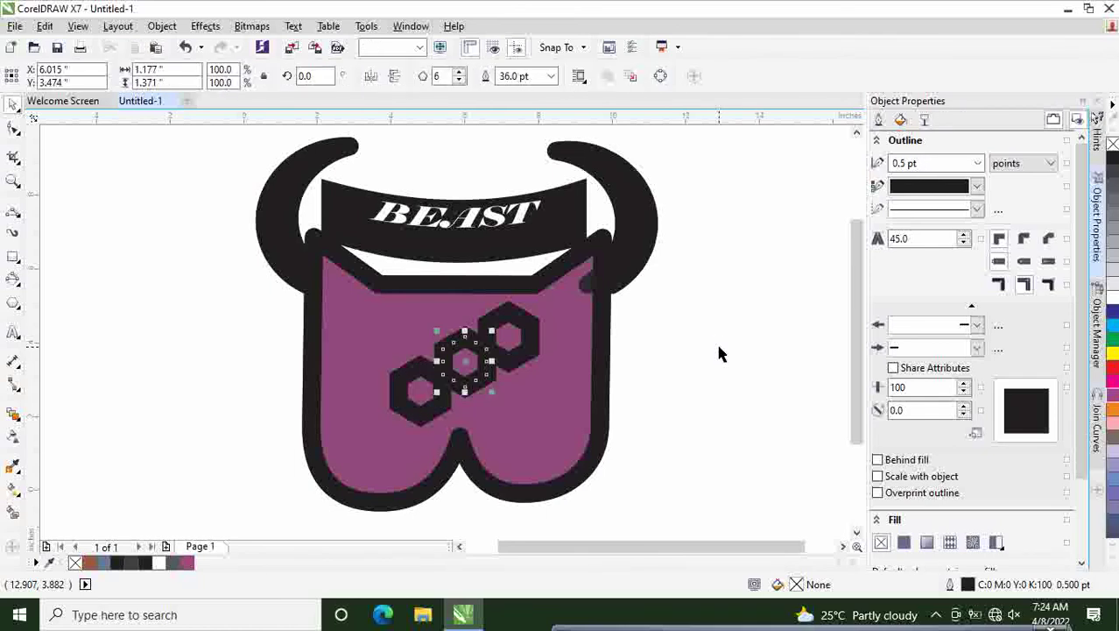
{"action": "left_click_drag", "start_coordinate": [464, 361], "coordinate": [549, 309]}
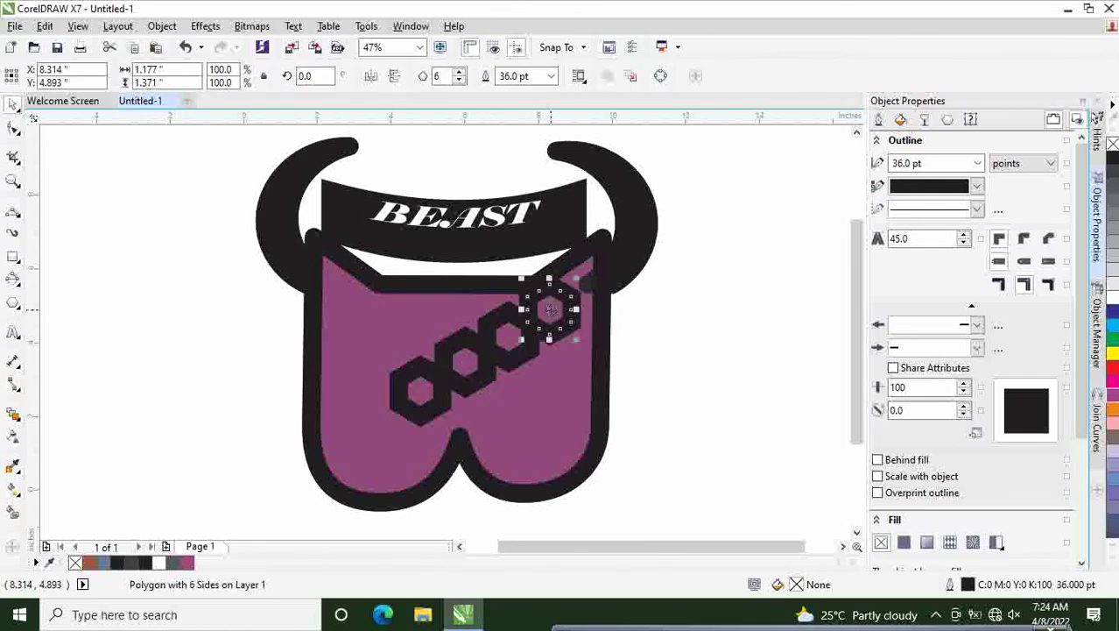
{"action": "left_click", "coordinate": [670, 324]}
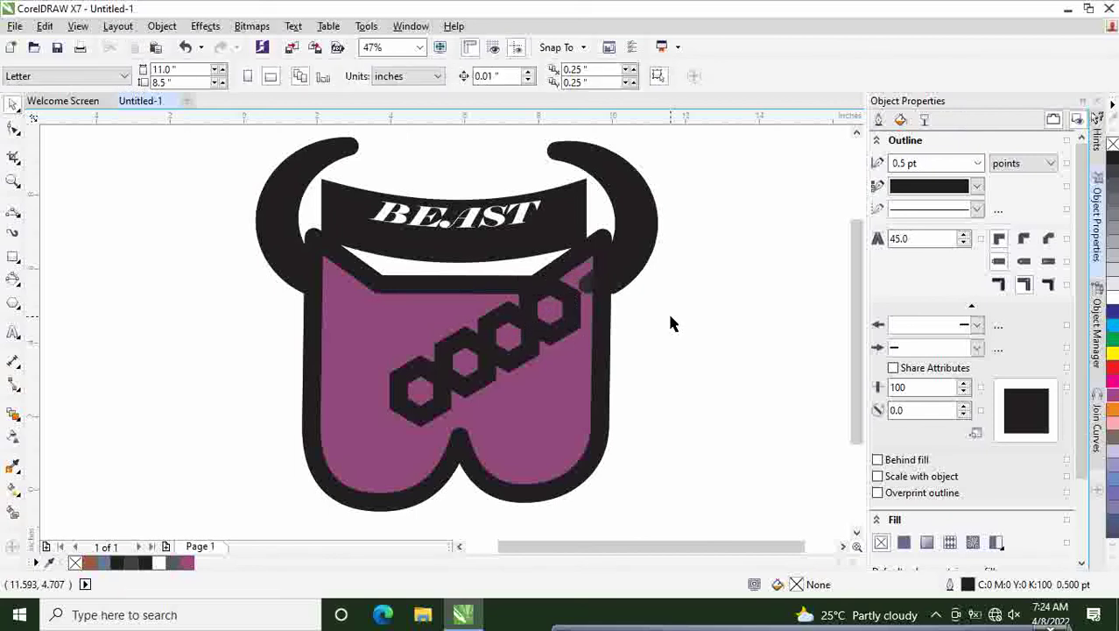
Add another hexagon copy at the lower-left end of the chain and adjust its position to line up with the diagonal row.
{"action": "key", "text": "Tab"}
{"action": "left_click_drag", "start_coordinate": [438, 396], "coordinate": [383, 412]}
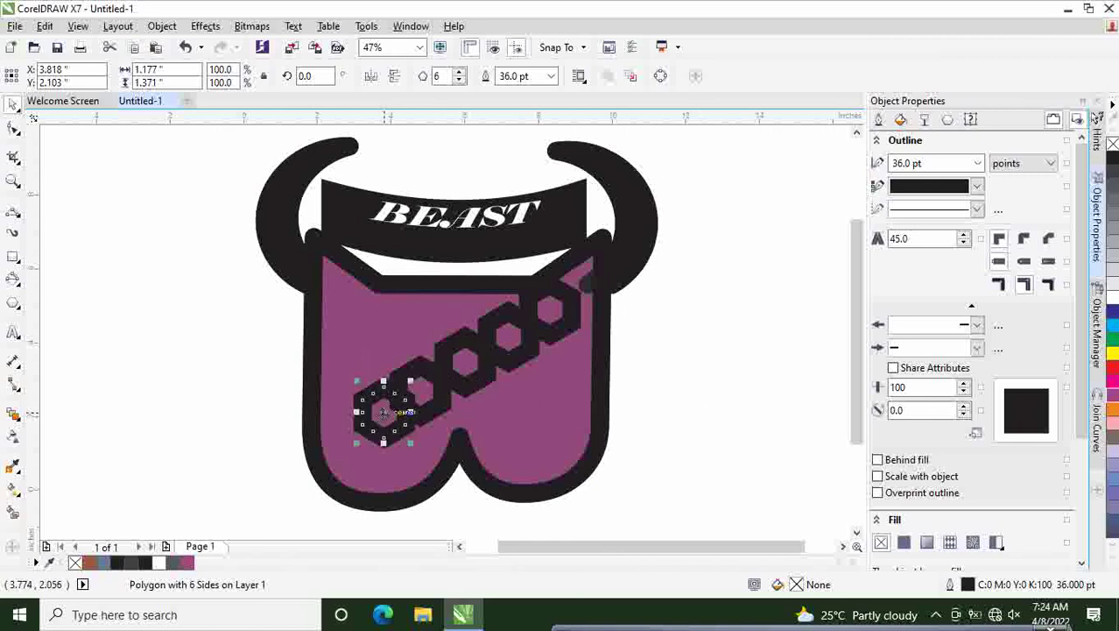
{"action": "left_click", "coordinate": [383, 415]}
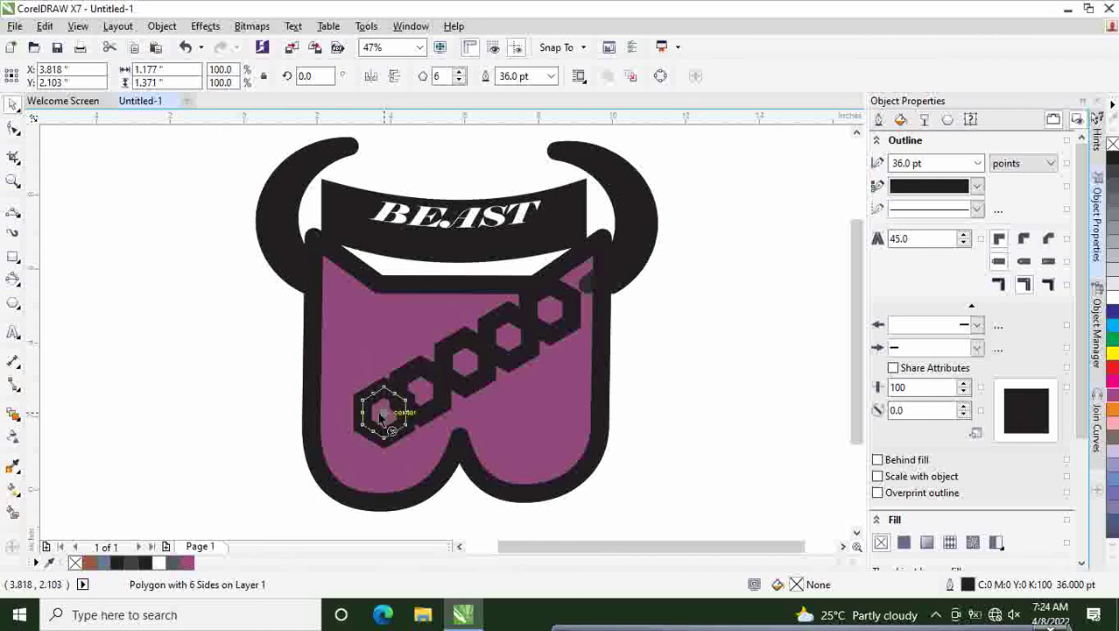
{"action": "left_click", "coordinate": [711, 426]}
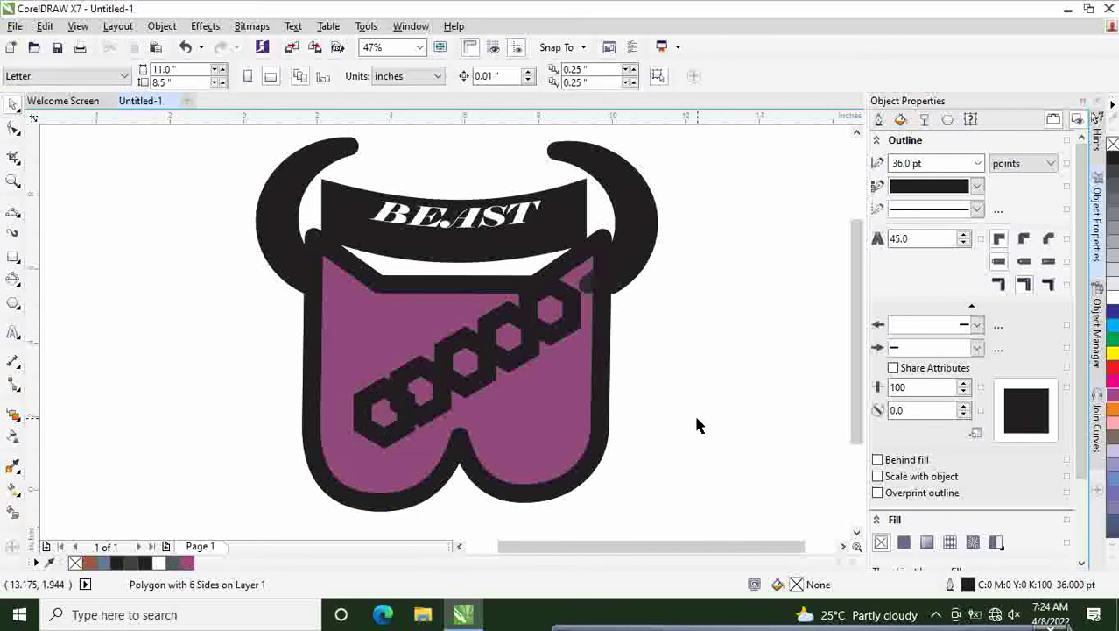
{"action": "left_click", "coordinate": [385, 425]}
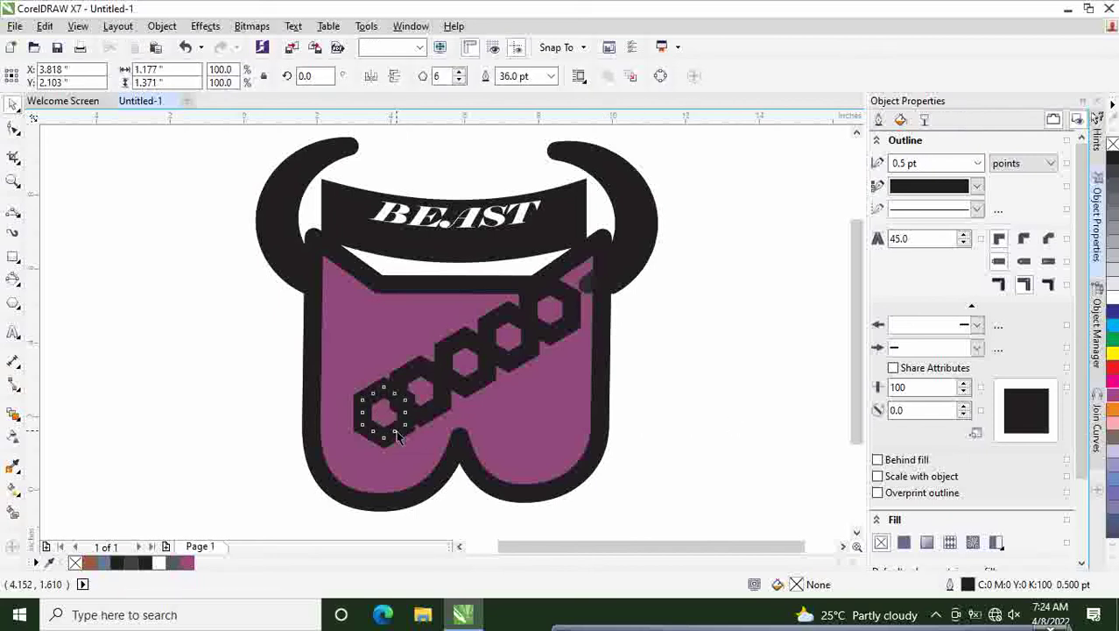
{"action": "left_click", "coordinate": [712, 359]}
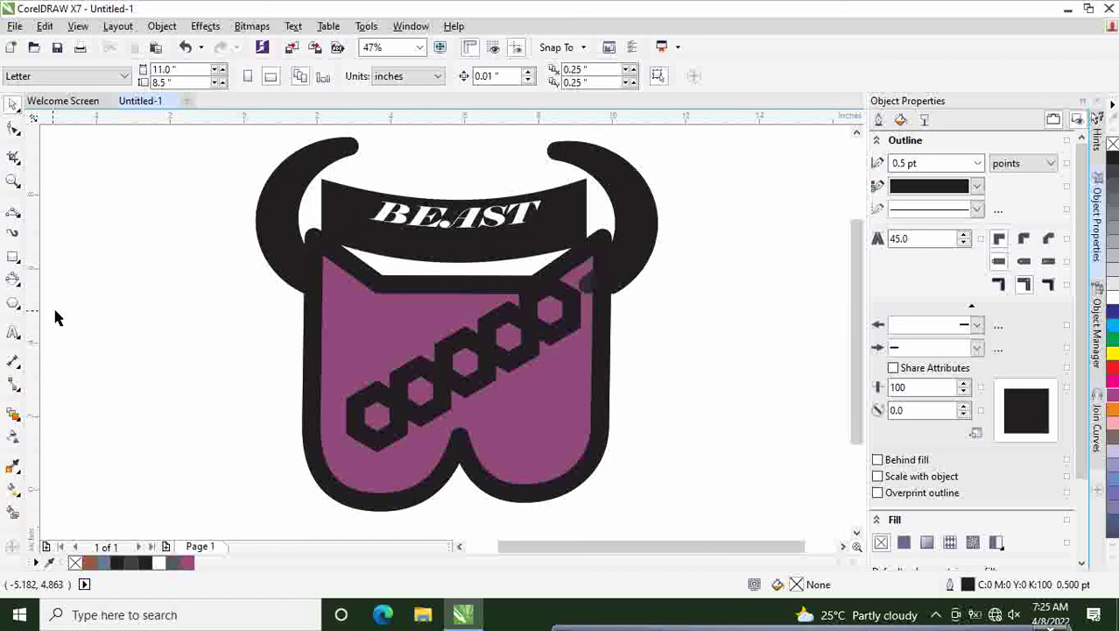
Change the purple mask body's outline to mitered corners.
{"action": "left_click", "coordinate": [311, 338]}
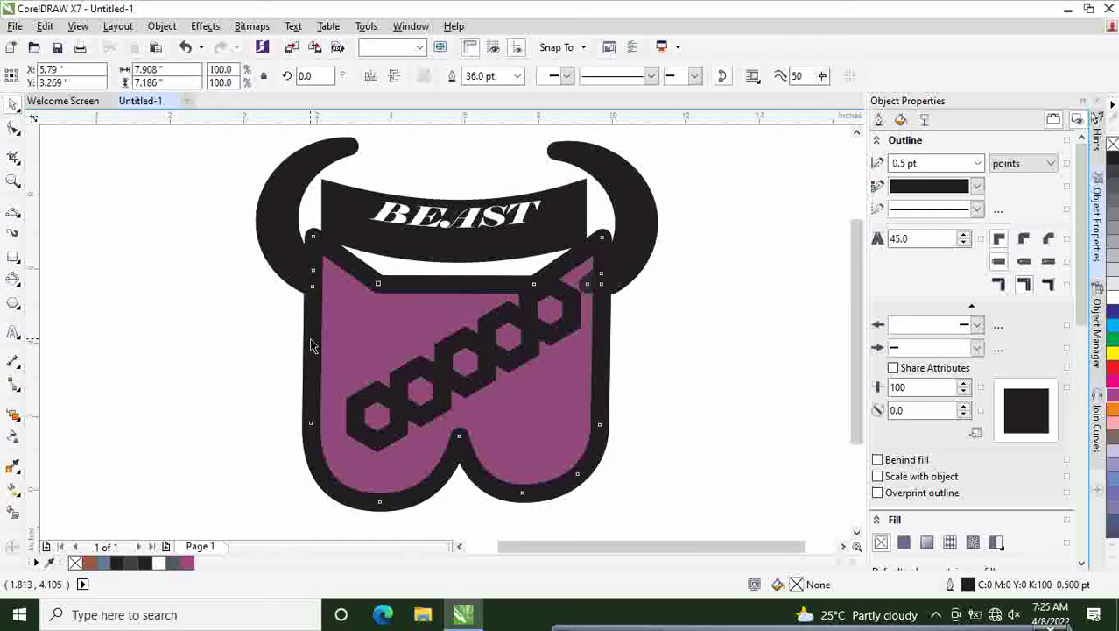
{"action": "left_click", "coordinate": [998, 245]}
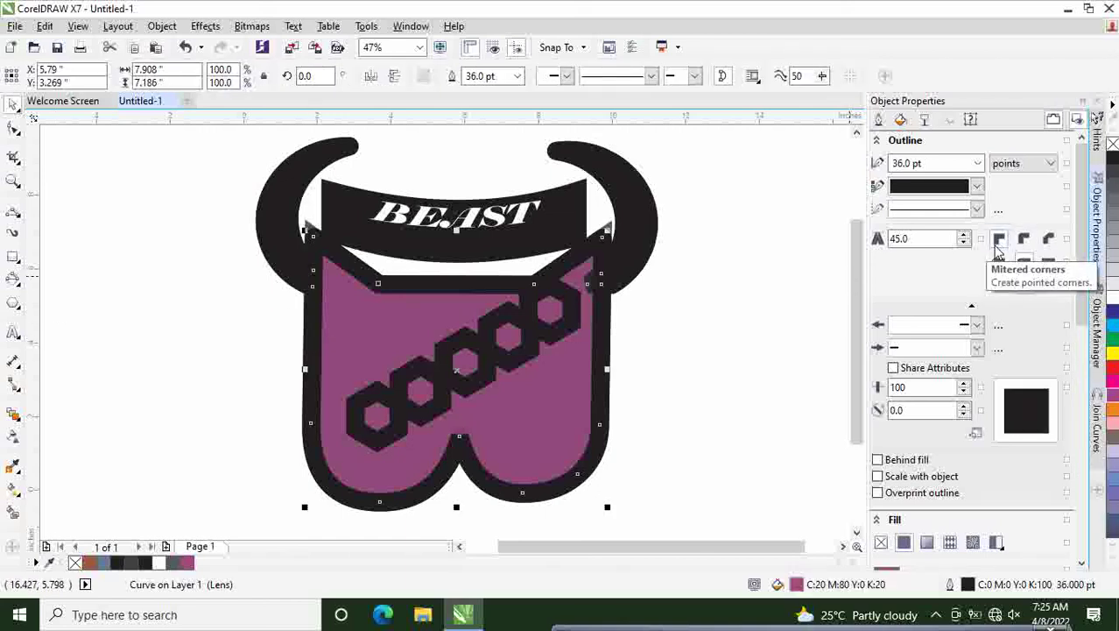
{"action": "left_click", "coordinate": [722, 362]}
{"action": "left_click", "coordinate": [589, 452]}
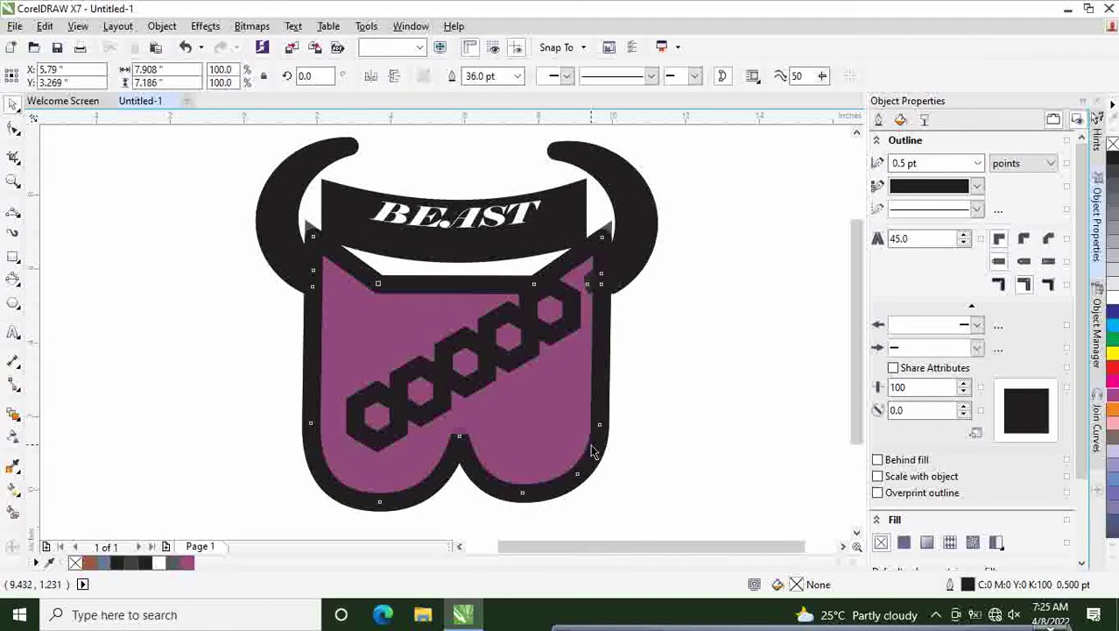
{"action": "left_click", "coordinate": [1004, 266]}
{"action": "left_click", "coordinate": [745, 407]}
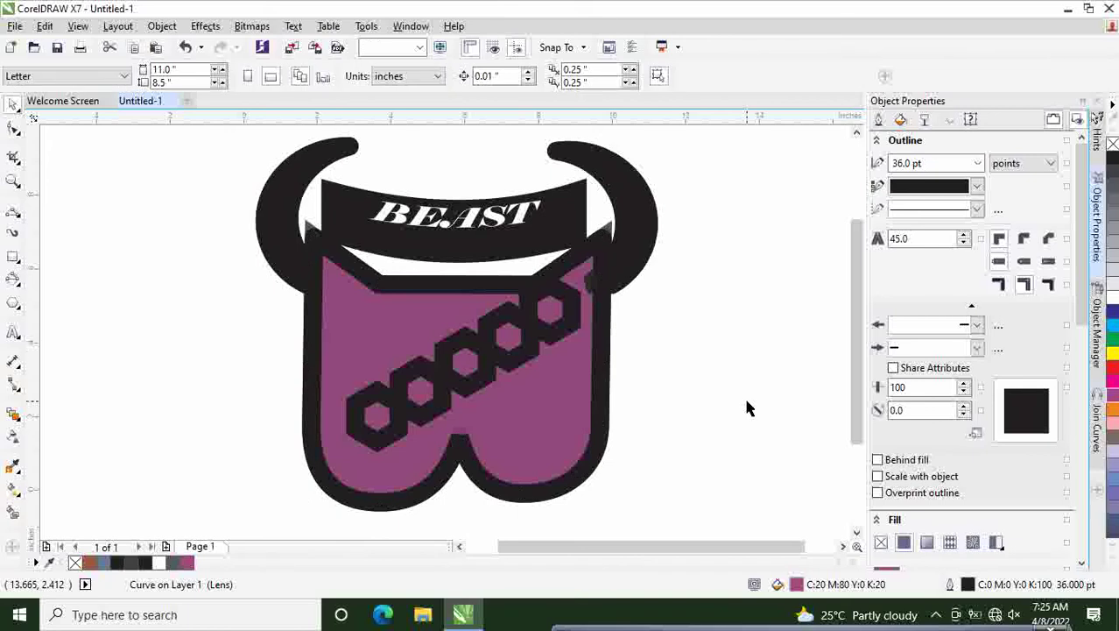
{"action": "left_click", "coordinate": [588, 408]}
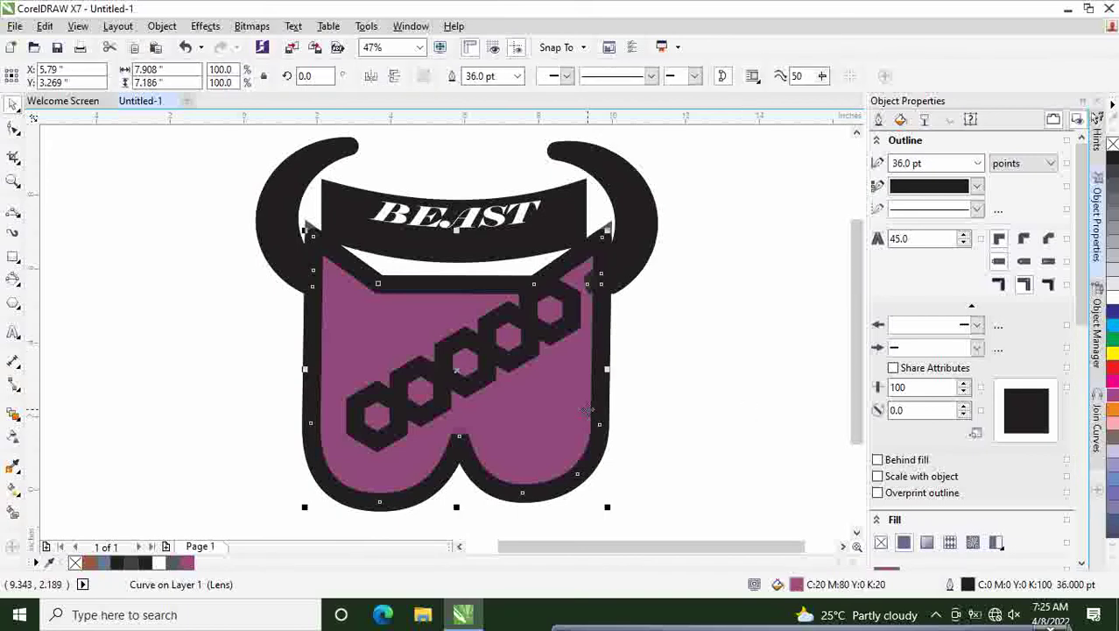
{"action": "left_click", "coordinate": [650, 340]}
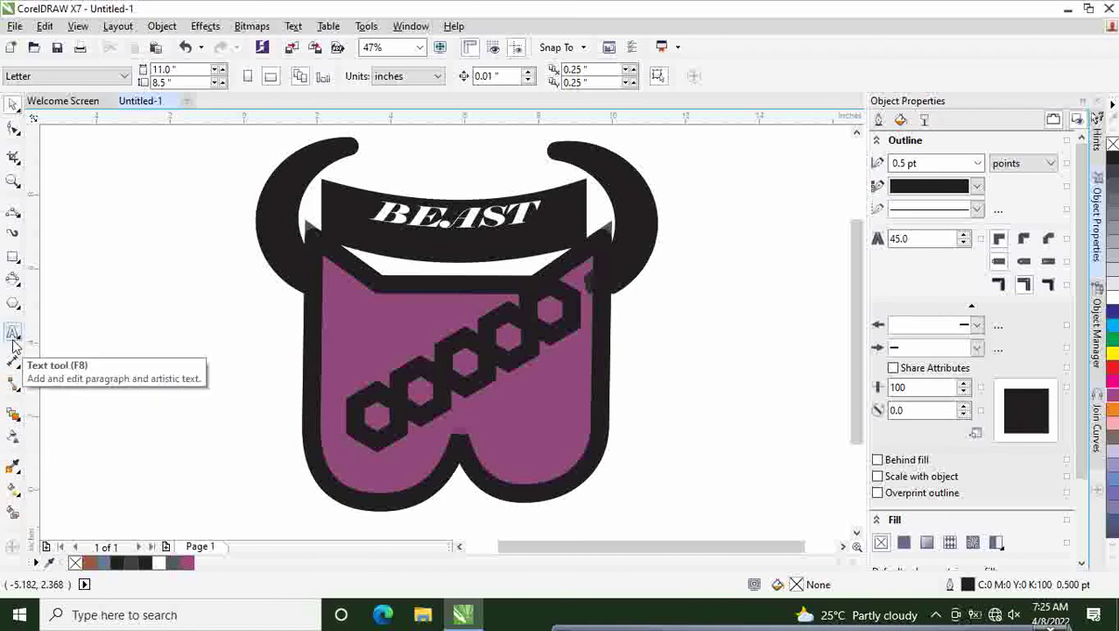
Draw a nine-point complex star about 1.8 by 1.74 inches beside the mask's left side, with sharpness 3.
{"action": "left_click", "coordinate": [14, 306]}
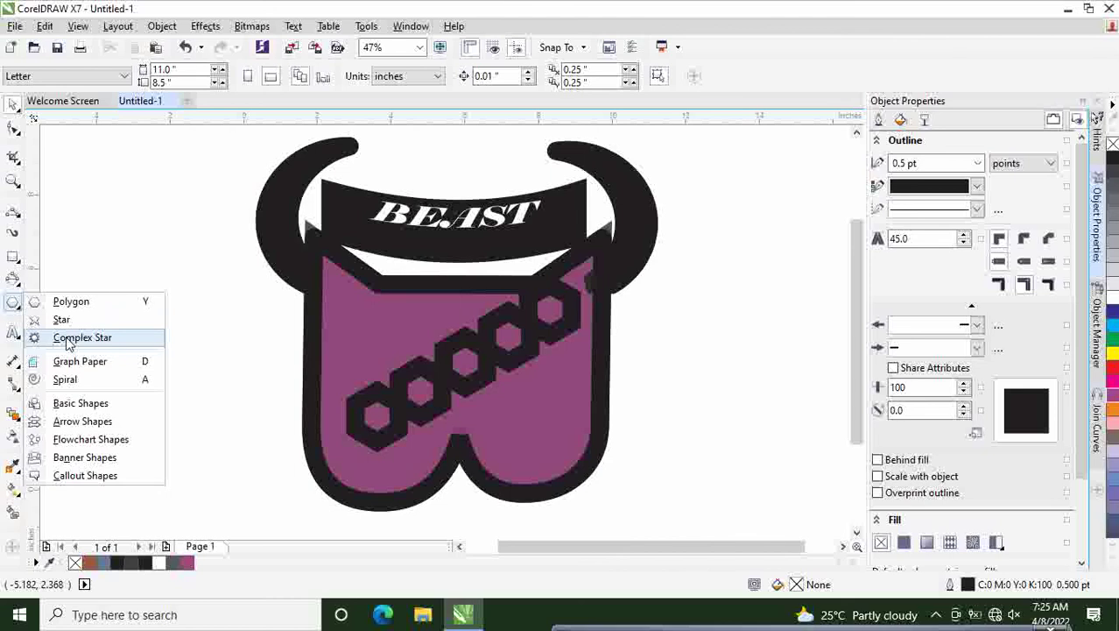
{"action": "left_click", "coordinate": [53, 333]}
{"action": "left_click_drag", "start_coordinate": [85, 306], "coordinate": [128, 350]}
{"action": "left_click_drag", "start_coordinate": [156, 371], "coordinate": [157, 375]}
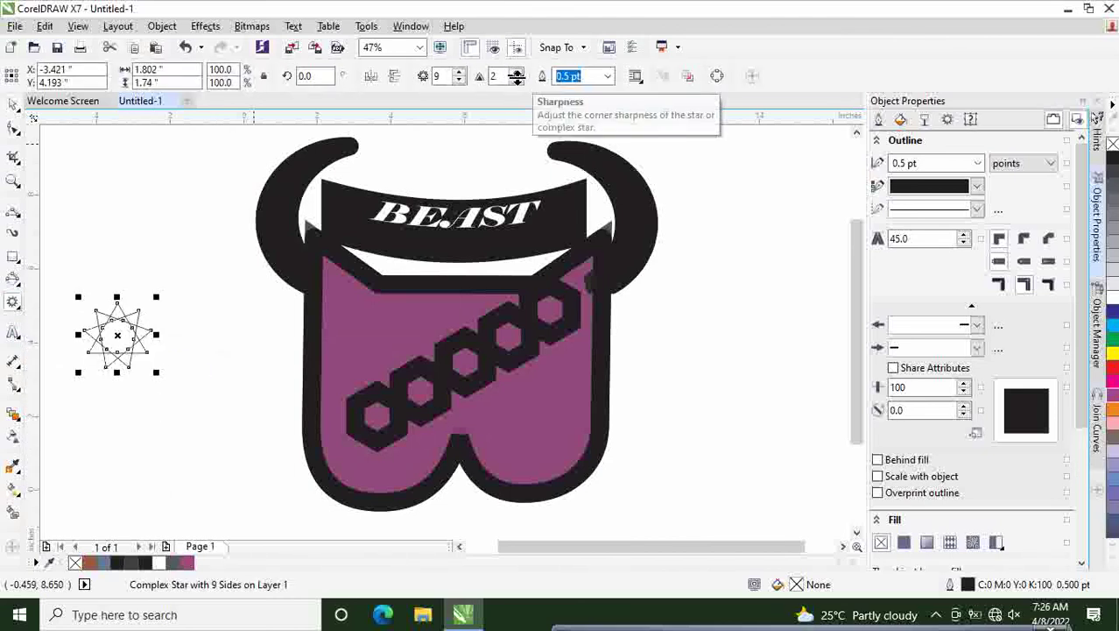
{"action": "left_click", "coordinate": [516, 72]}
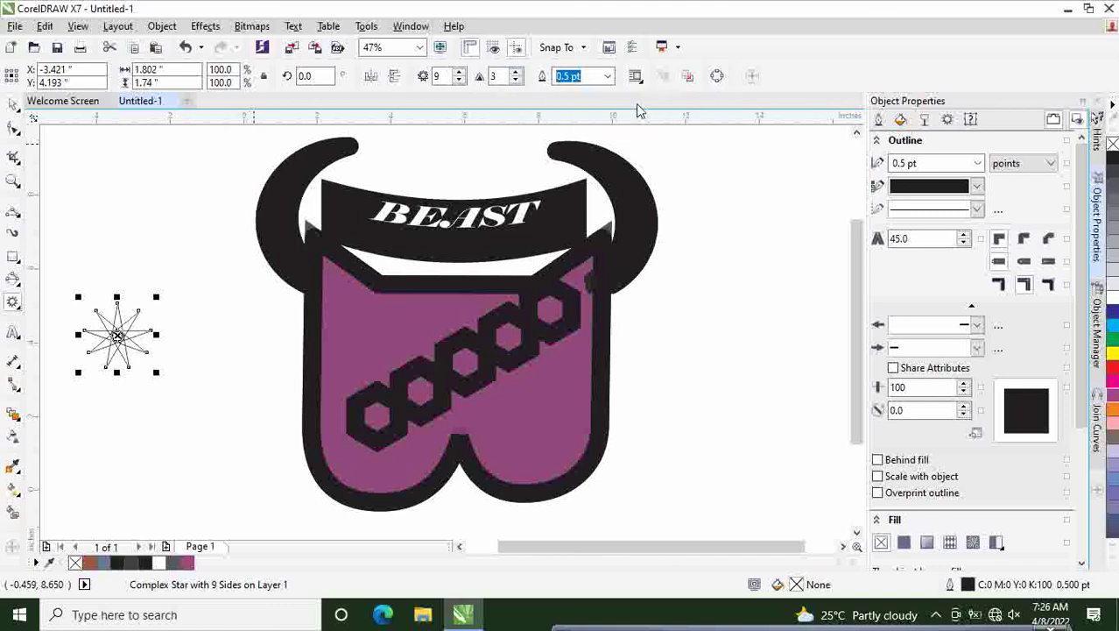
Give the star a 10 pt outline with round corners and round caps.
{"action": "left_click", "coordinate": [607, 76]}
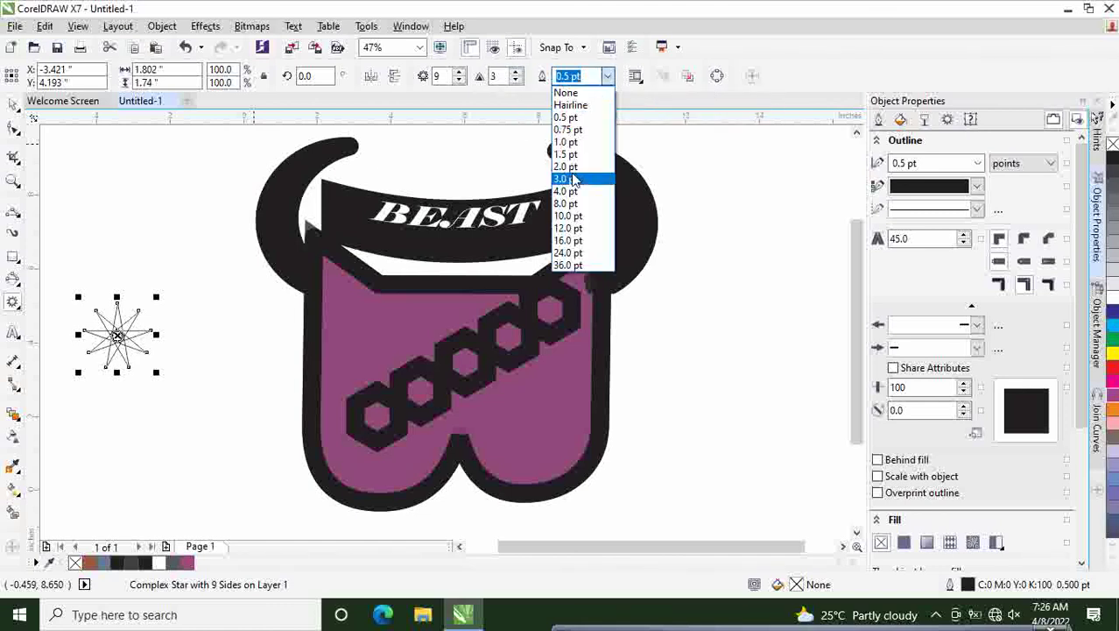
{"action": "left_click", "coordinate": [565, 217]}
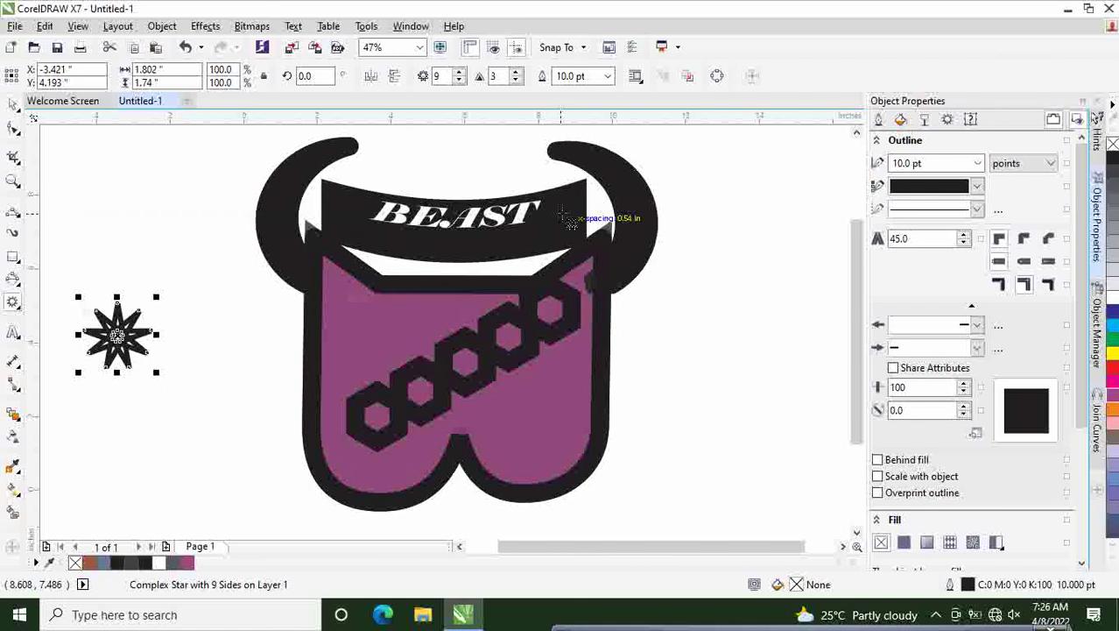
{"action": "left_click", "coordinate": [1021, 245]}
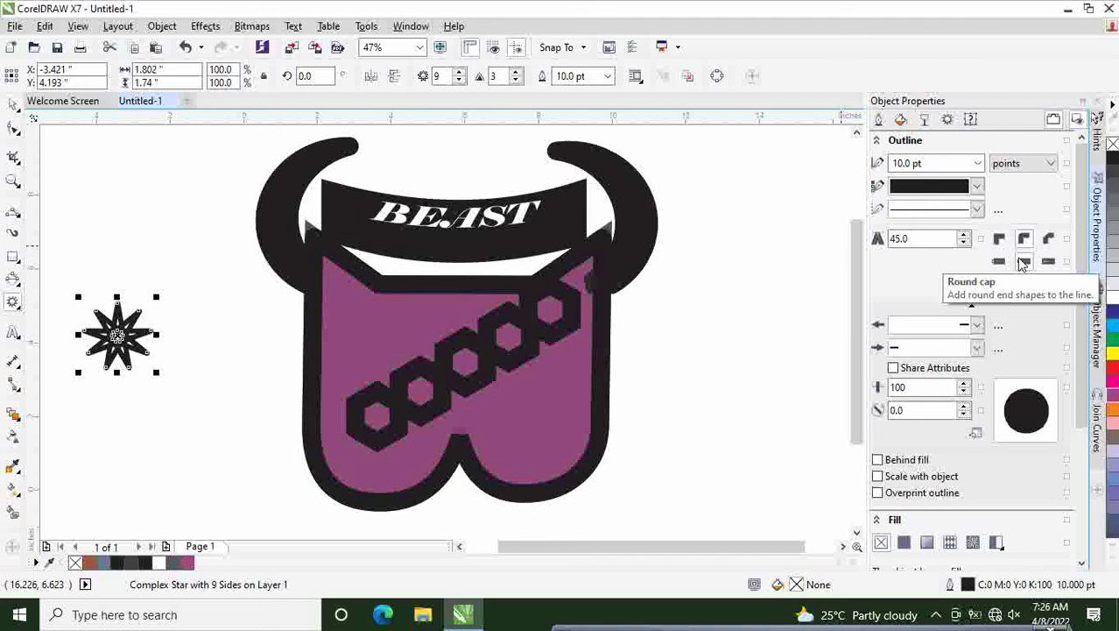
{"action": "left_click", "coordinate": [1023, 263]}
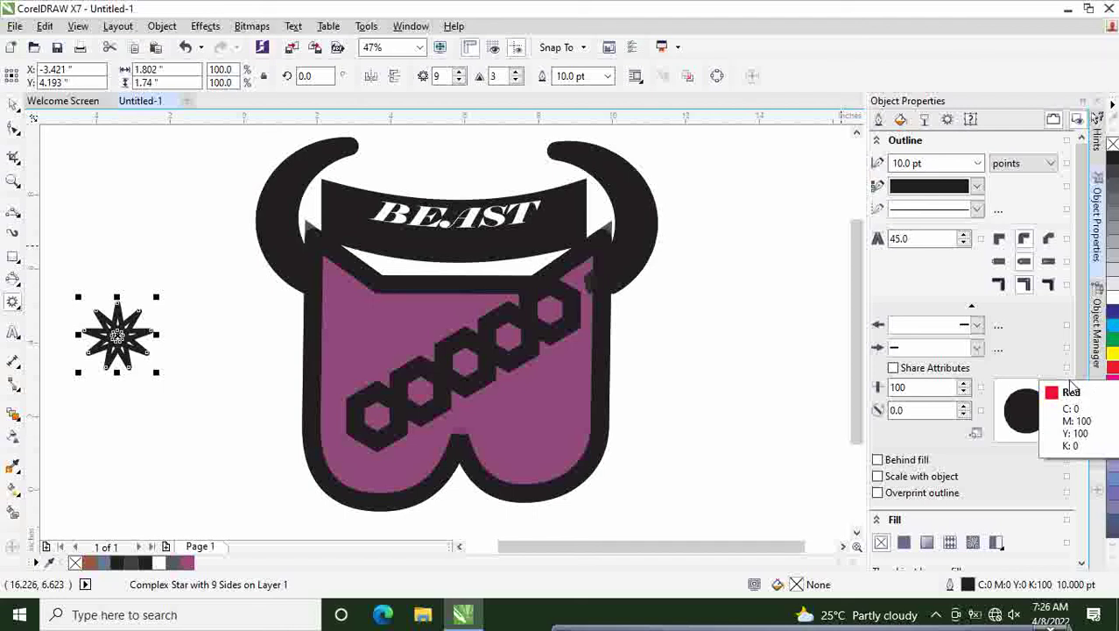
Try a magenta fill and a brown outline on the star.
{"action": "left_click", "coordinate": [1114, 392]}
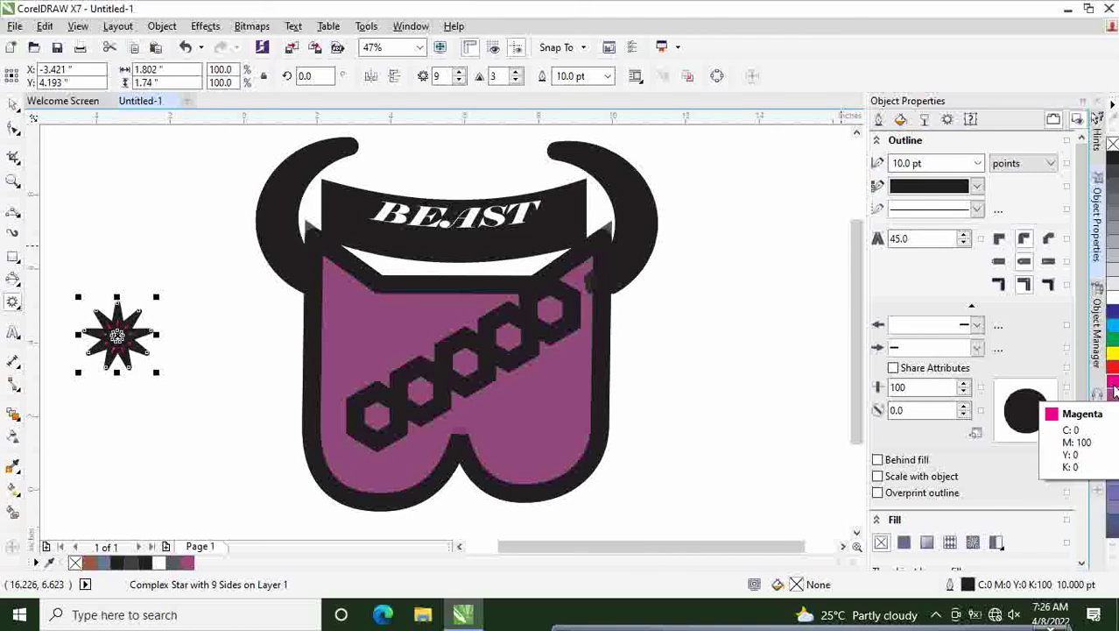
{"action": "left_click", "coordinate": [978, 186]}
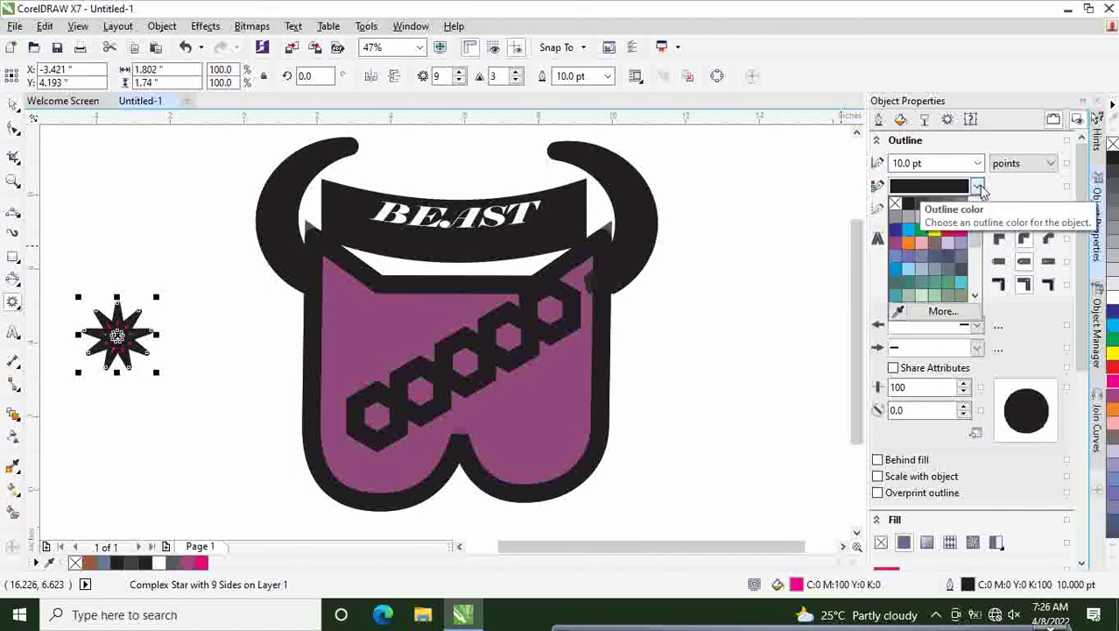
{"action": "scroll", "coordinate": [975, 236], "scroll_direction": "down", "scroll_amount": 5}
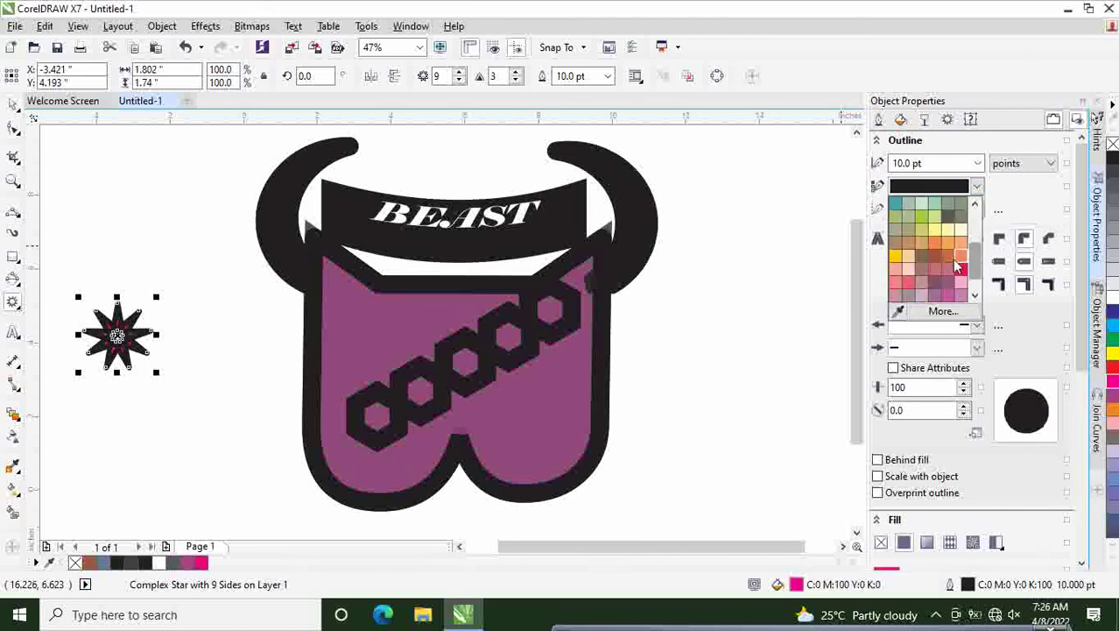
{"action": "left_click", "coordinate": [943, 263]}
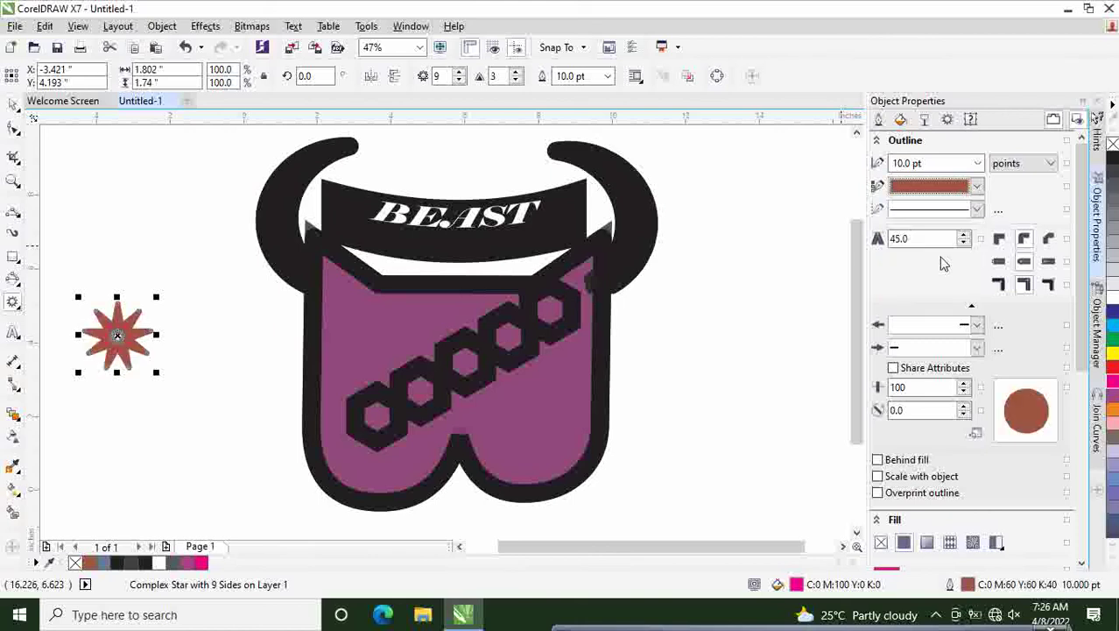
Color the star's outline magenta and its fill yellow.
{"action": "left_click", "coordinate": [977, 186]}
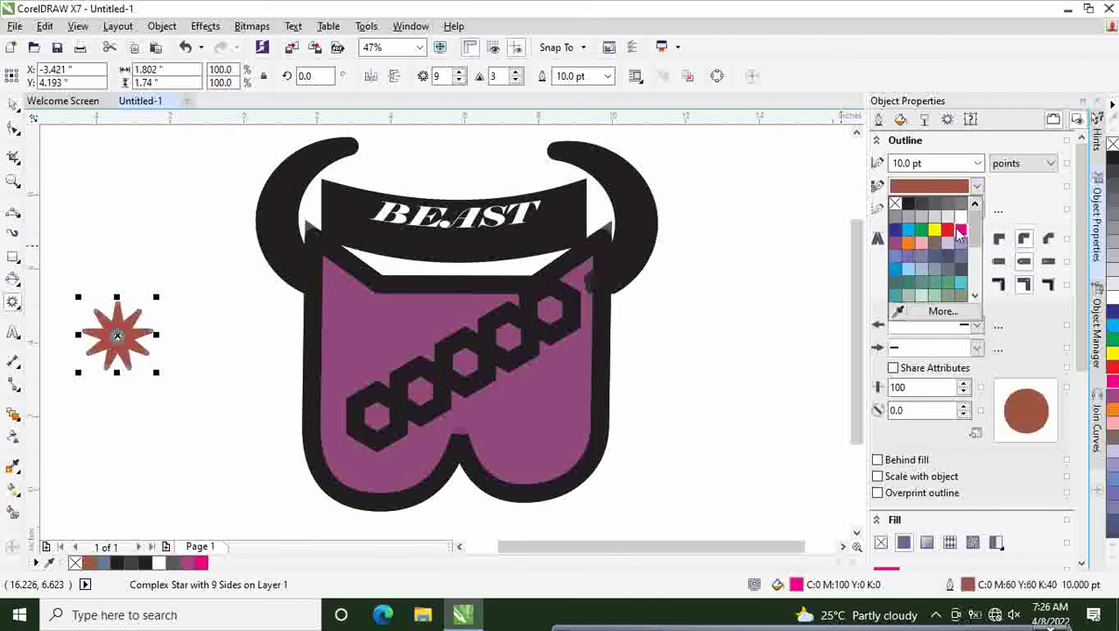
{"action": "left_click", "coordinate": [960, 231]}
{"action": "left_click", "coordinate": [1112, 401]}
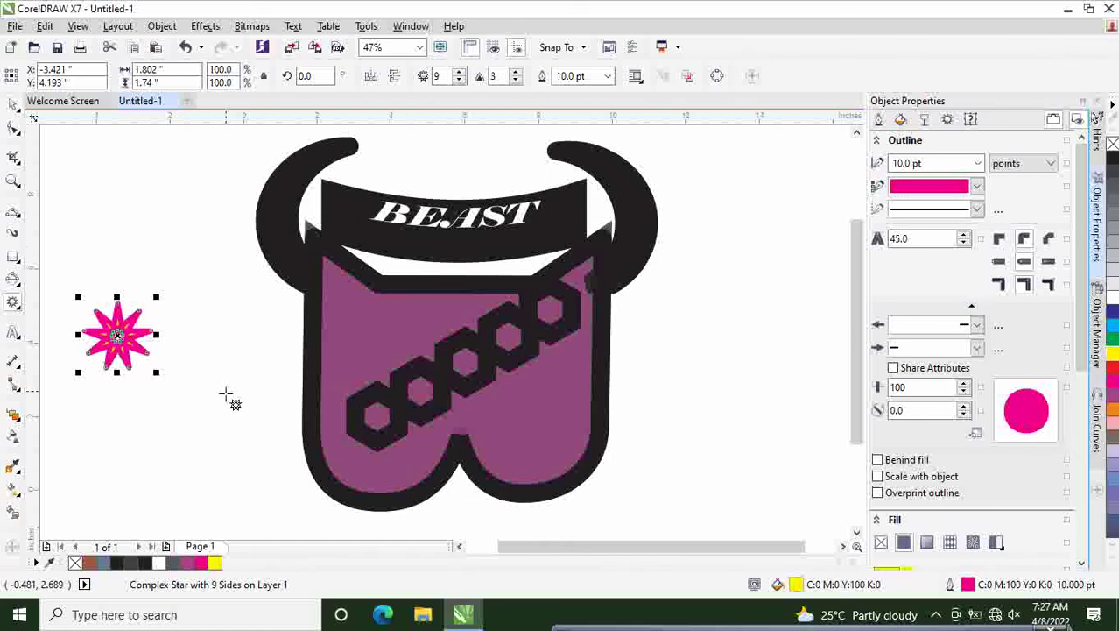
Move the star onto the lower-right lobe of the purple body, at about X 7.80, Y 1.60 inches.
{"action": "left_click", "coordinate": [13, 104]}
{"action": "left_click", "coordinate": [116, 340]}
{"action": "left_click_drag", "start_coordinate": [116, 340], "coordinate": [537, 421]}
{"action": "left_click", "coordinate": [630, 400]}
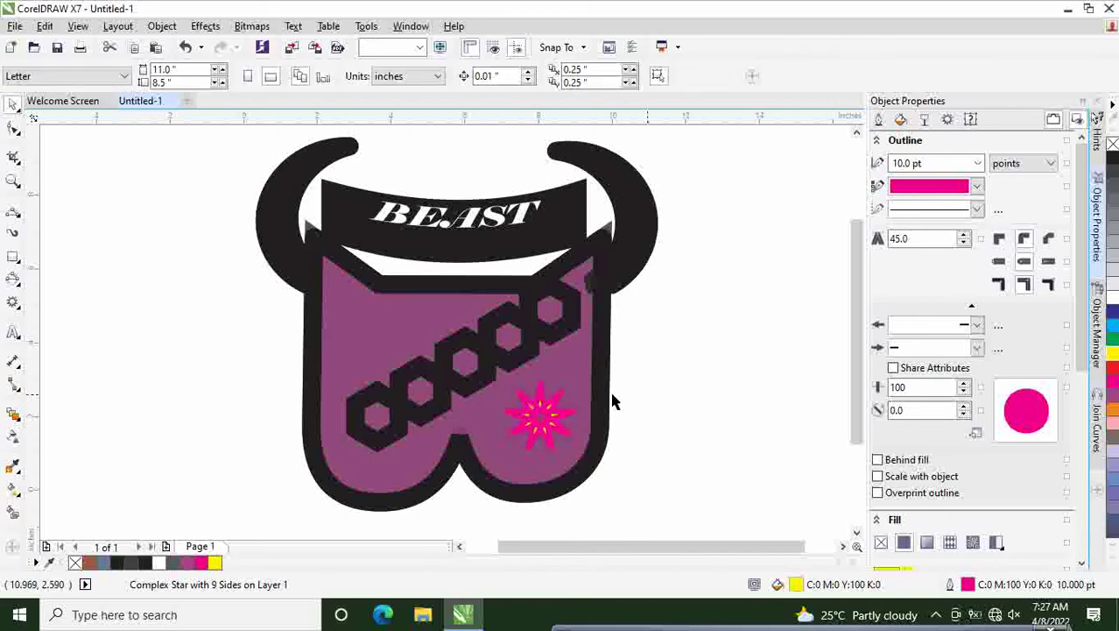
{"action": "left_click", "coordinate": [559, 420]}
{"action": "left_click_drag", "start_coordinate": [559, 420], "coordinate": [548, 434]}
{"action": "left_click", "coordinate": [712, 407]}
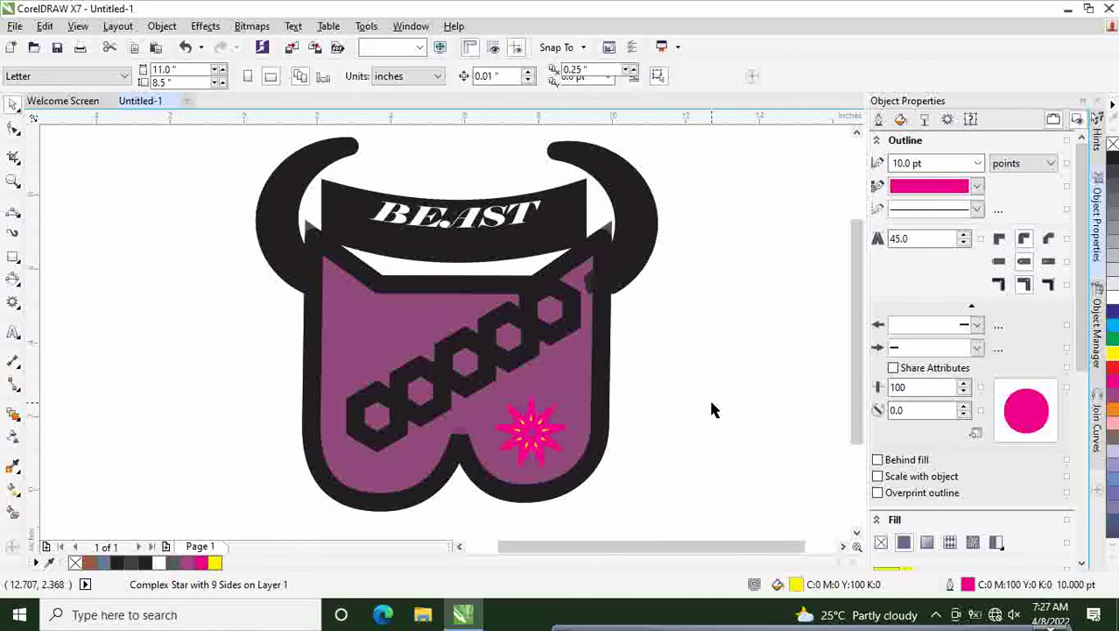
Copy the star and place the duplicate in the upper-left area of the purple body, at about X 3.03, Y 4.56 inches.
{"action": "left_click", "coordinate": [530, 433]}
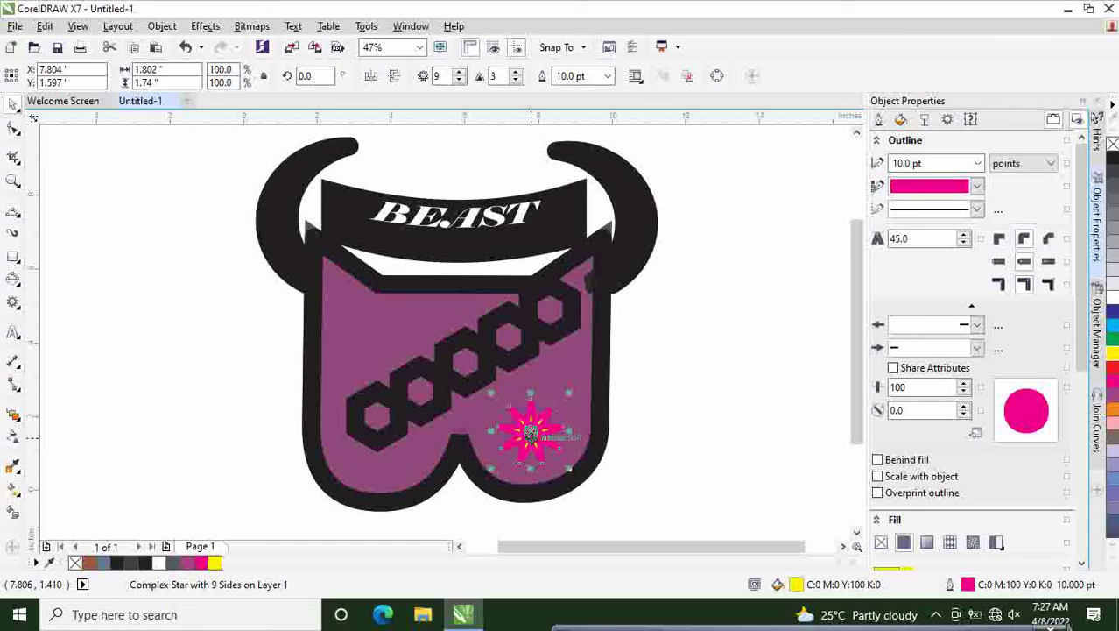
{"action": "right_click", "coordinate": [530, 432]}
{"action": "left_click", "coordinate": [584, 181]}
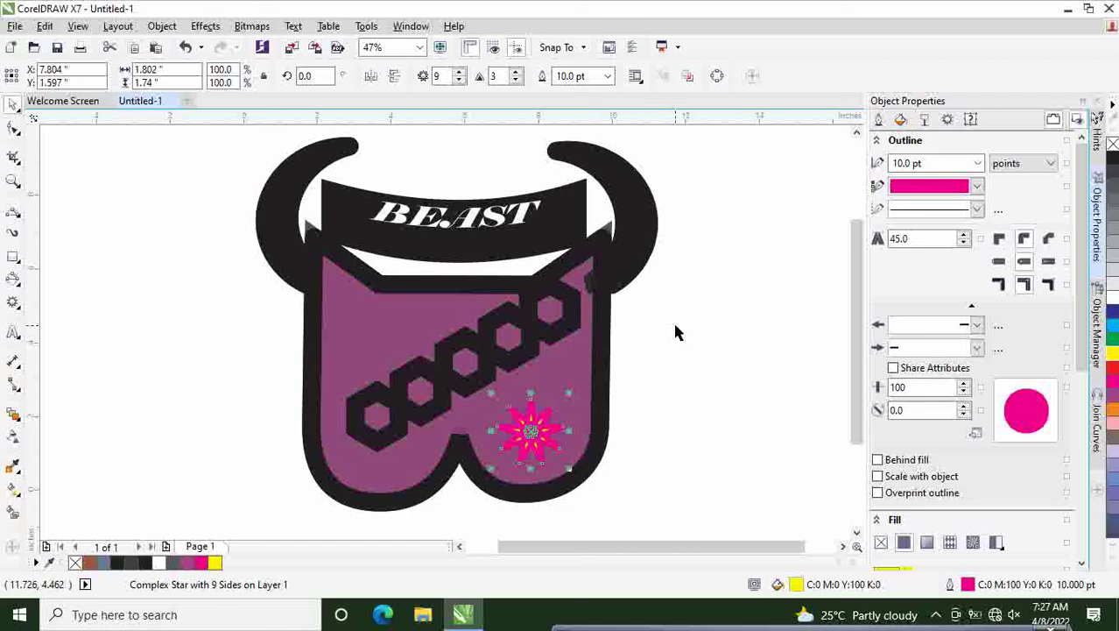
{"action": "key", "text": "ctrl+v"}
{"action": "left_click_drag", "start_coordinate": [532, 432], "coordinate": [357, 321]}
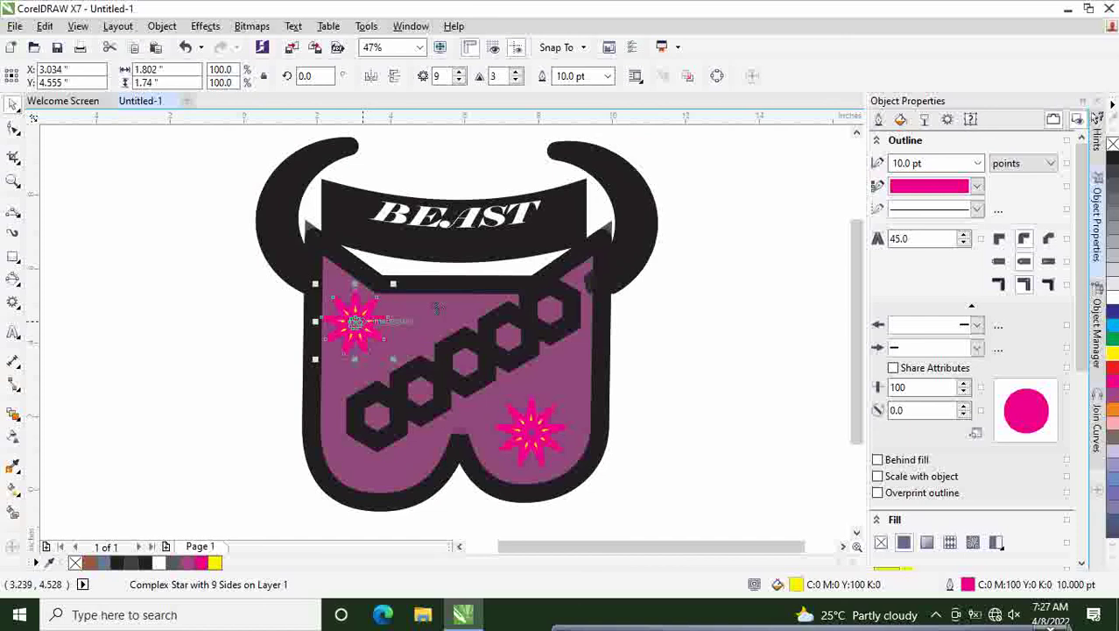
Recolor the upper-left star with a 10% black outline and a black fill.
{"action": "left_click", "coordinate": [978, 190]}
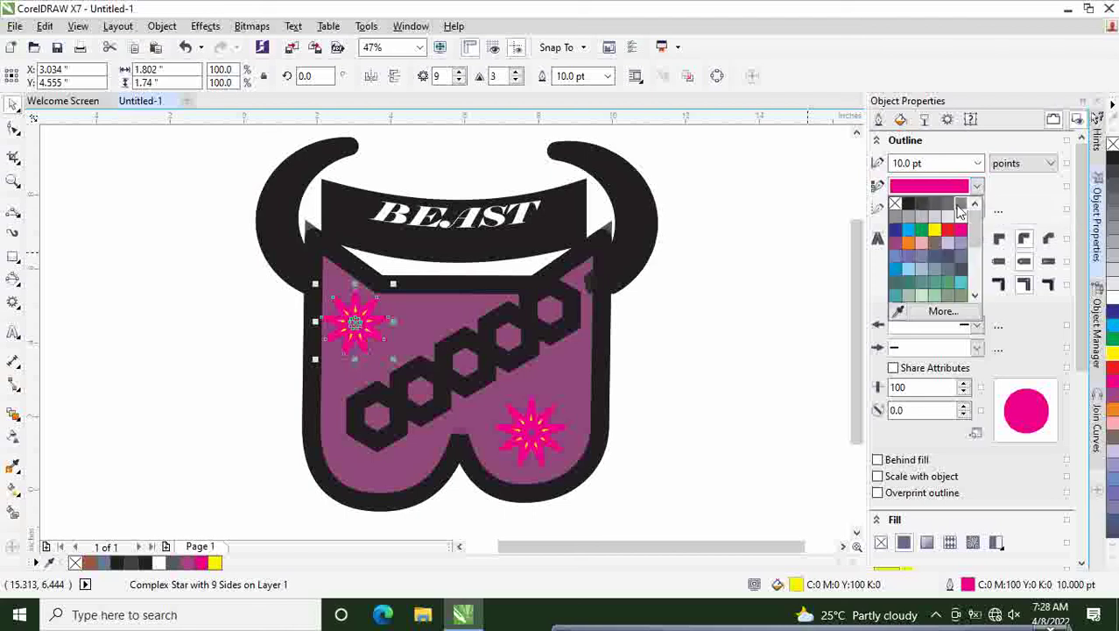
{"action": "left_click", "coordinate": [955, 219]}
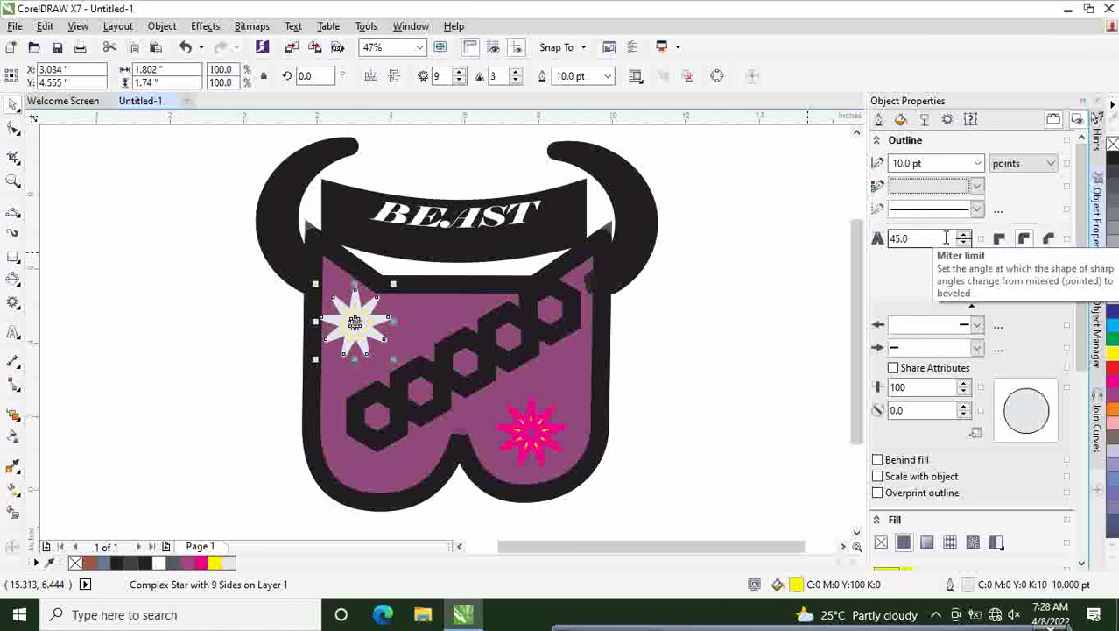
{"action": "left_click", "coordinate": [1114, 178]}
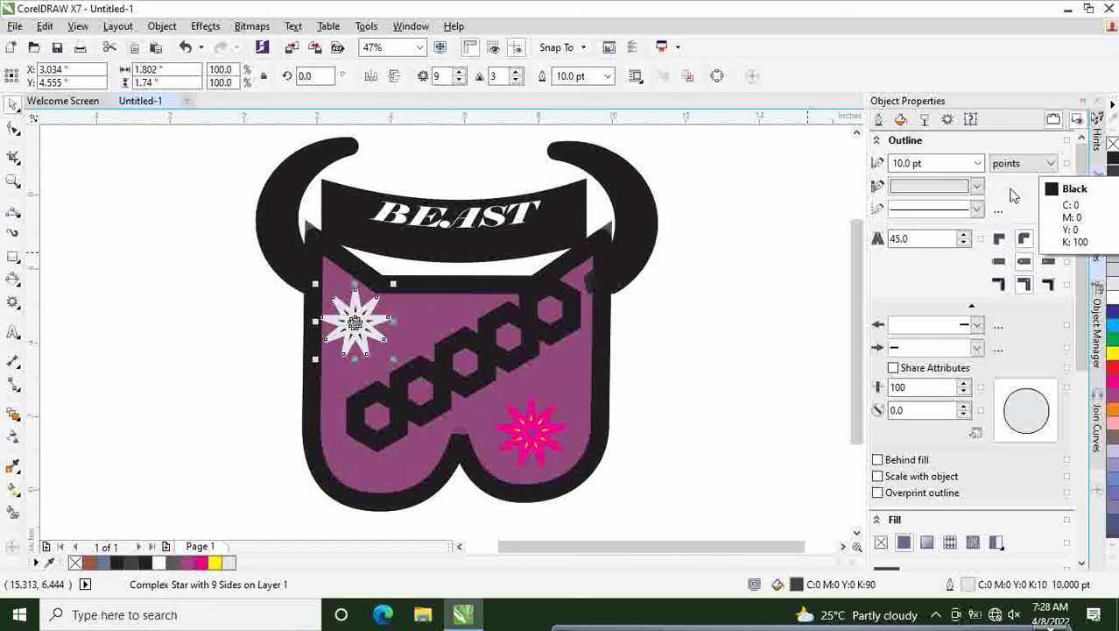
Nudge the upper-left star slightly up and right, to about X 3.17, Y 4.62 inches.
{"action": "left_click", "coordinate": [717, 393]}
{"action": "mouse_move", "coordinate": [355, 335]}
{"action": "left_mouse_down"}
{"action": "mouse_move", "coordinate": [366, 343]}
{"action": "mouse_move", "coordinate": [359, 323]}
{"action": "left_mouse_up"}
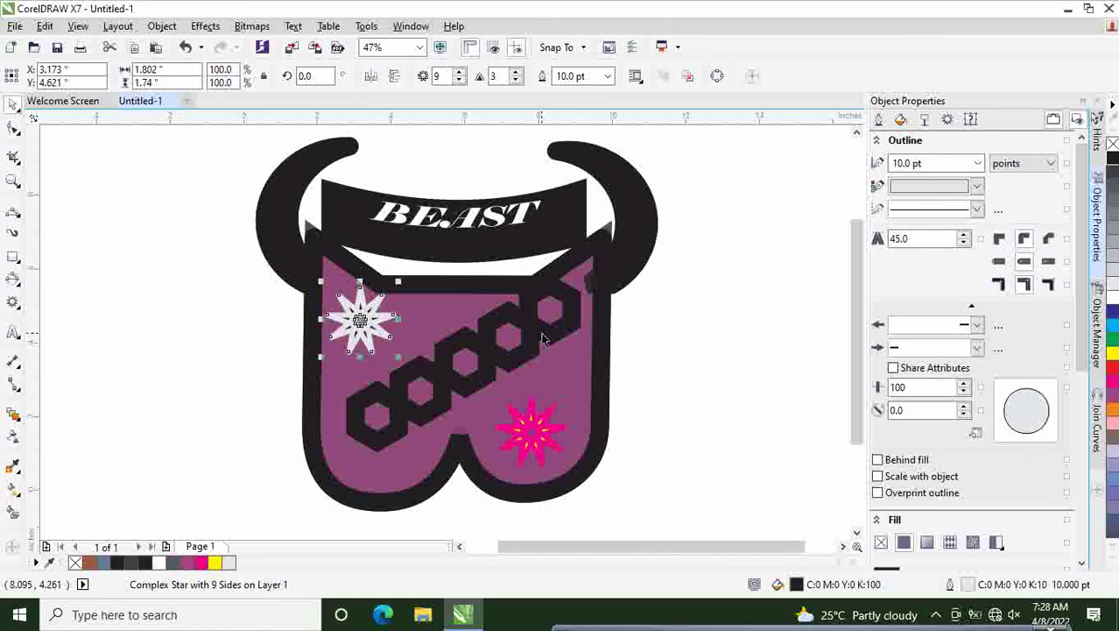
{"action": "left_click", "coordinate": [699, 324]}
Change the lower-right star's outline color to white.
{"action": "left_click", "coordinate": [549, 448]}
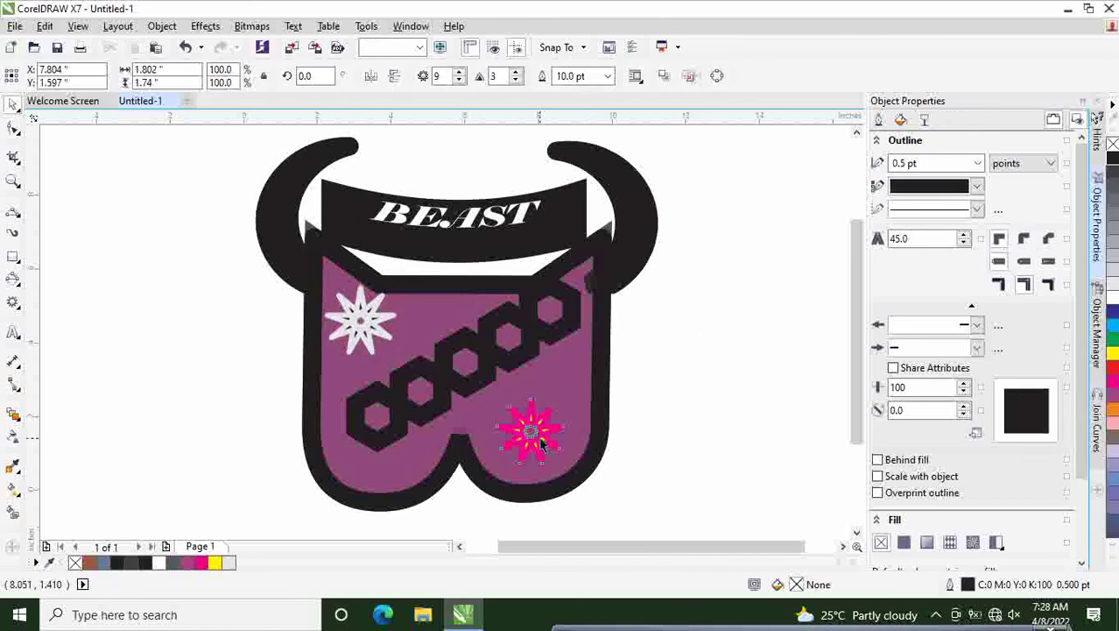
{"action": "left_click", "coordinate": [976, 186]}
{"action": "left_click", "coordinate": [960, 221]}
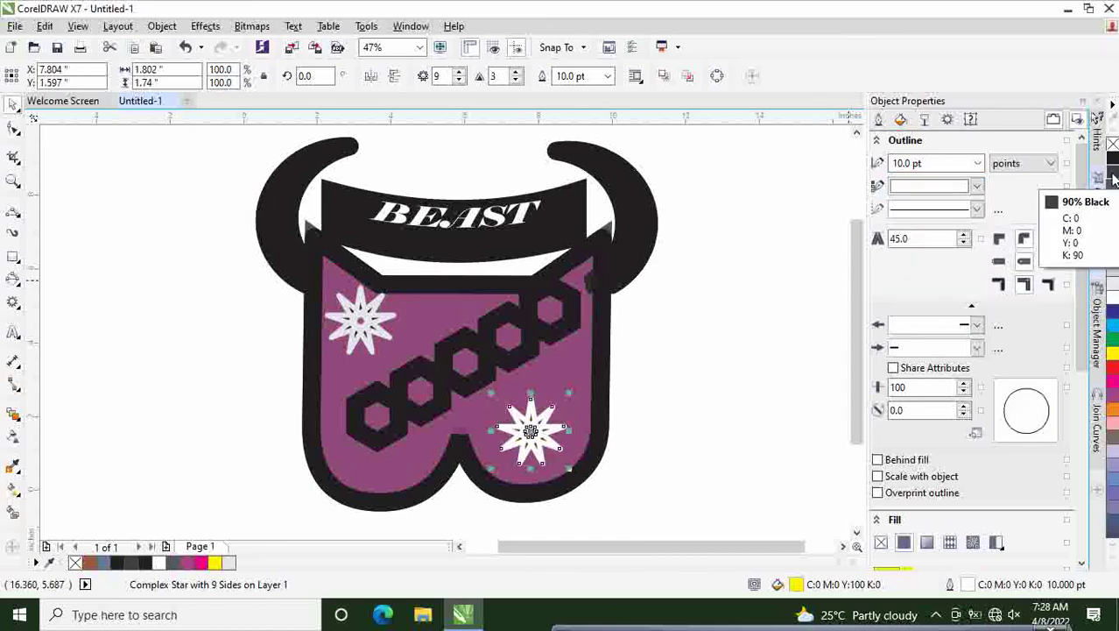
{"action": "left_click", "coordinate": [744, 389]}
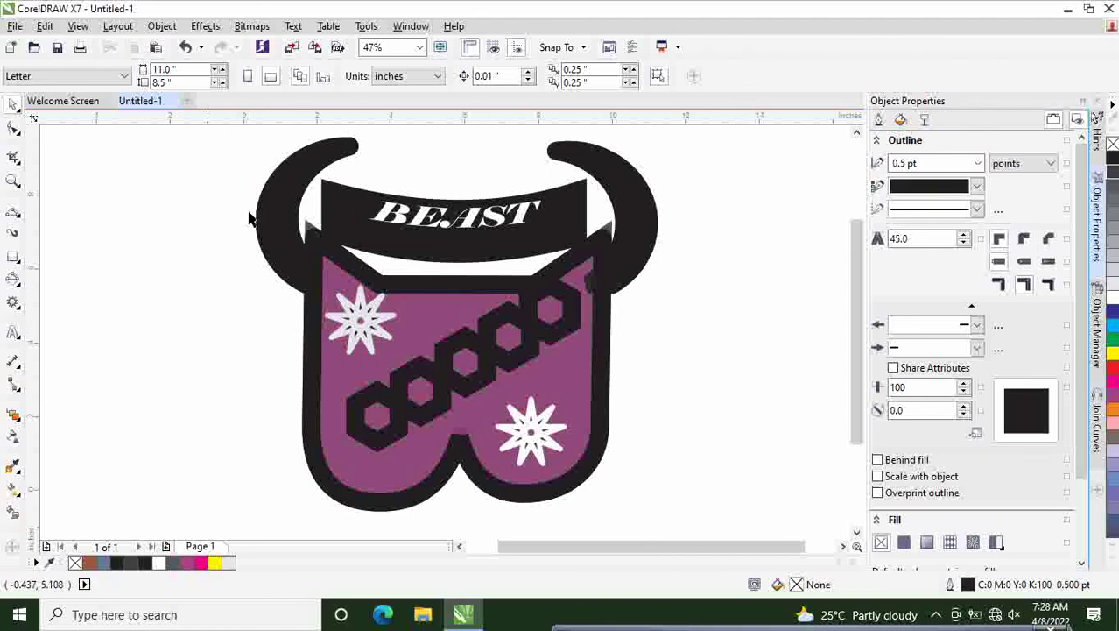
{"action": "left_click", "coordinate": [279, 201]}
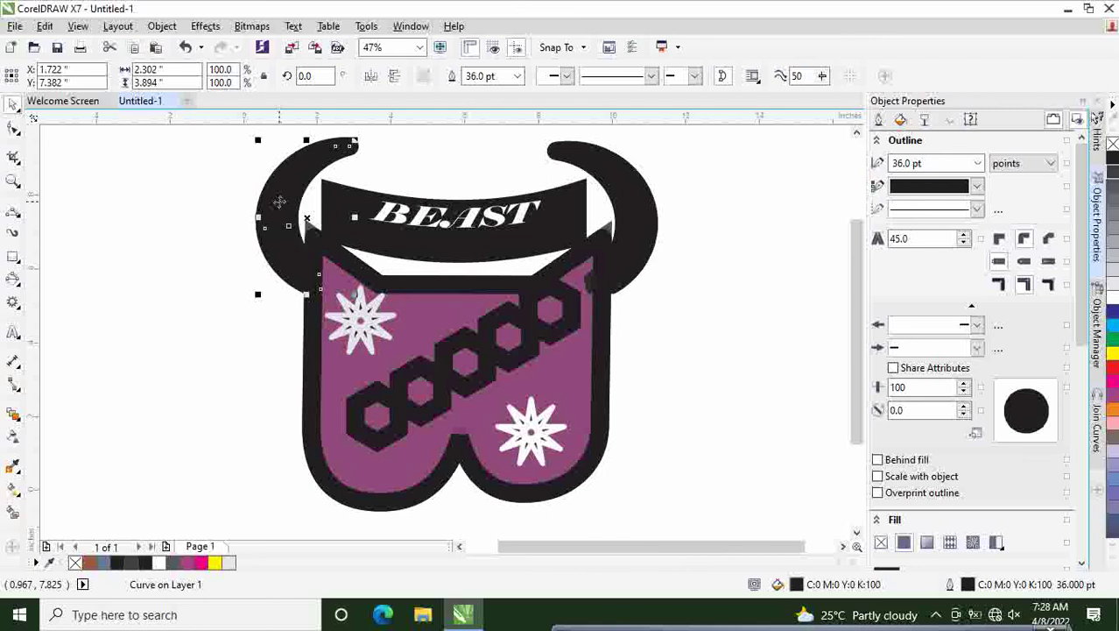
{"action": "left_click", "coordinate": [417, 165]}
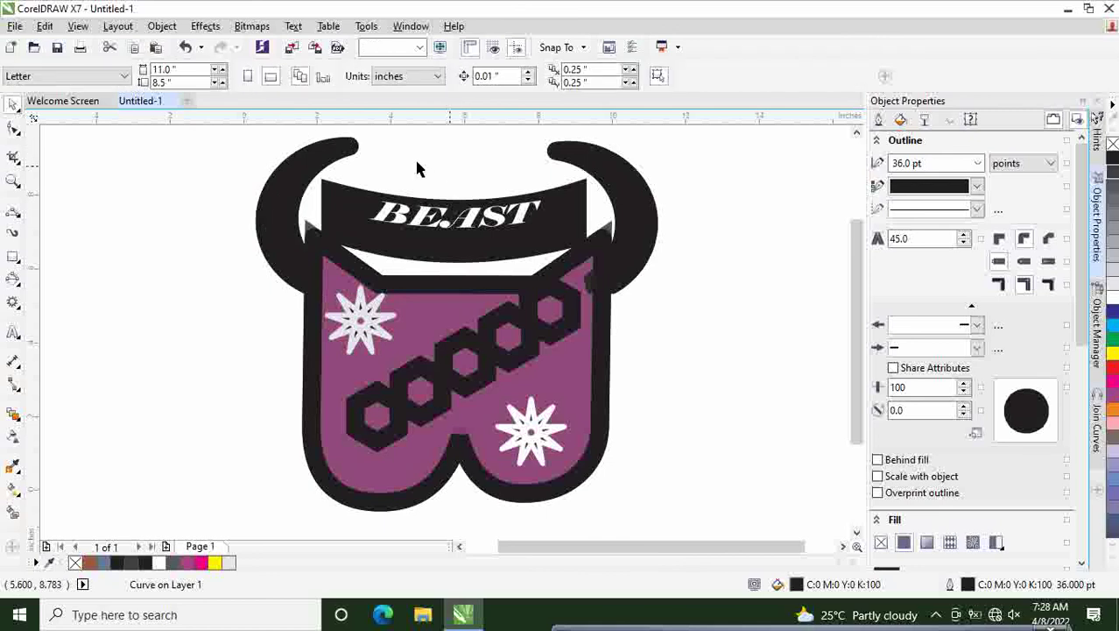
{"action": "left_click_drag", "start_coordinate": [210, 130], "coordinate": [707, 532]}
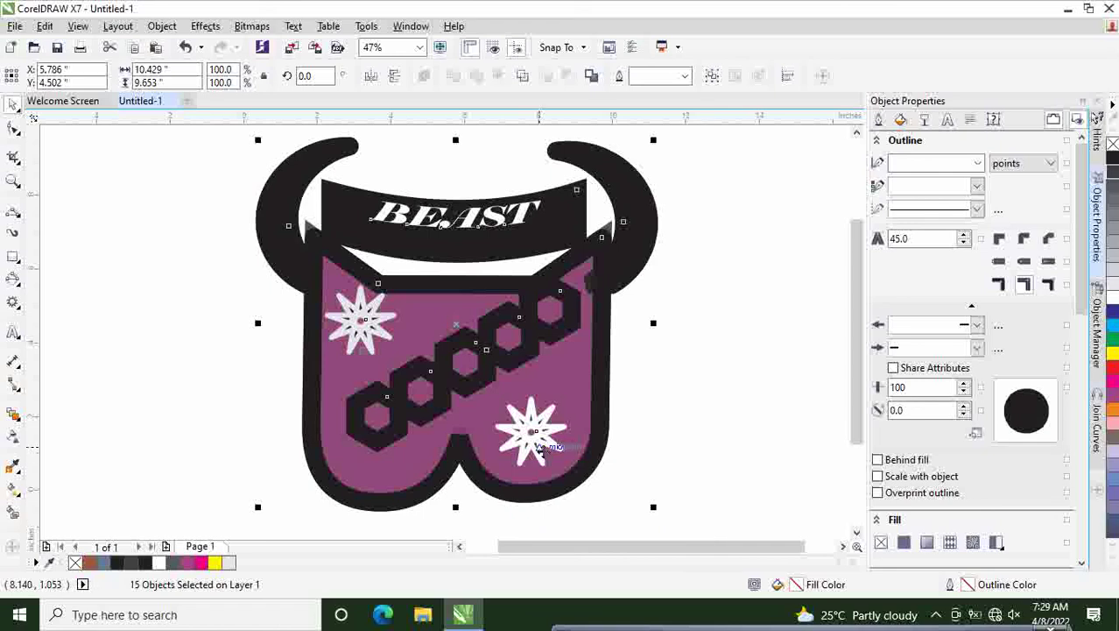
{"action": "left_click", "coordinate": [646, 371]}
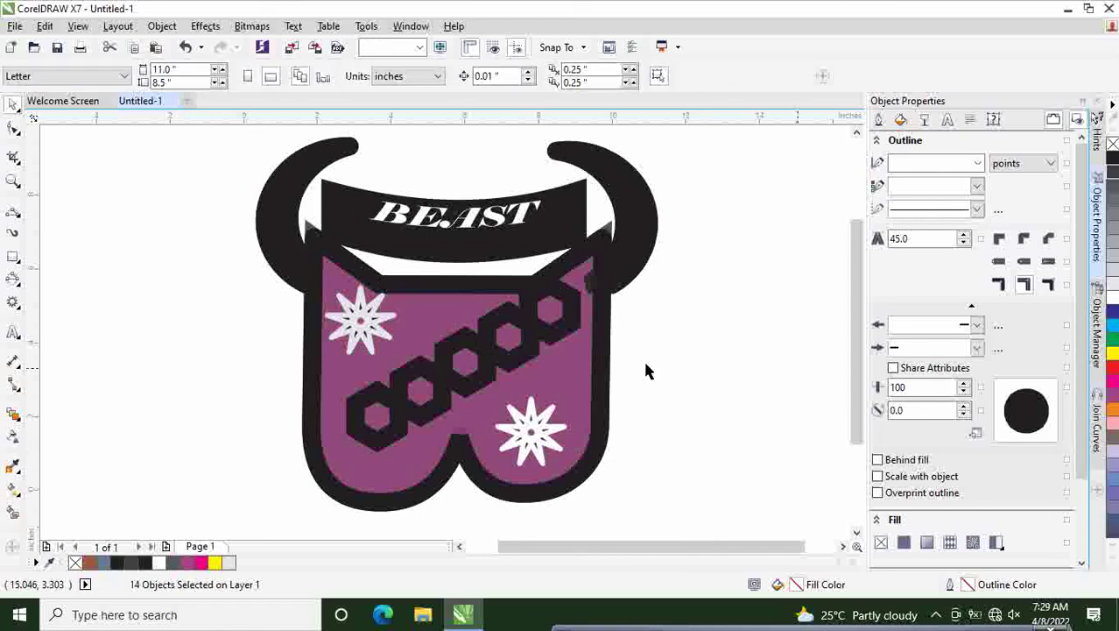
Give the two horns, five hexagons, body and banner a brown outline (C:0 M:60 Y:60 K:40) and a black fill.
{"action": "left_click", "coordinate": [289, 192]}
{"action": "left_click", "coordinate": [627, 209], "text": "shift"}
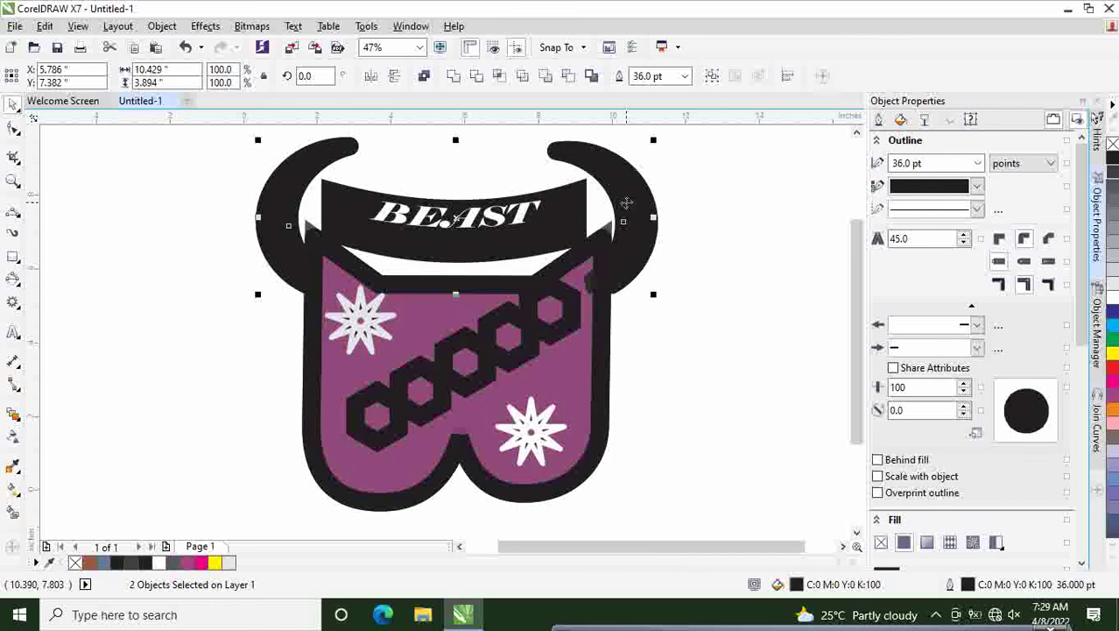
{"action": "left_click", "coordinate": [530, 325], "text": "shift"}
{"action": "left_click", "coordinate": [458, 388], "text": "shift"}
{"action": "left_click", "coordinate": [467, 390], "text": "shift"}
{"action": "left_click", "coordinate": [392, 423], "text": "shift"}
{"action": "left_click", "coordinate": [391, 429], "text": "shift"}
{"action": "left_click", "coordinate": [391, 431], "text": "shift"}
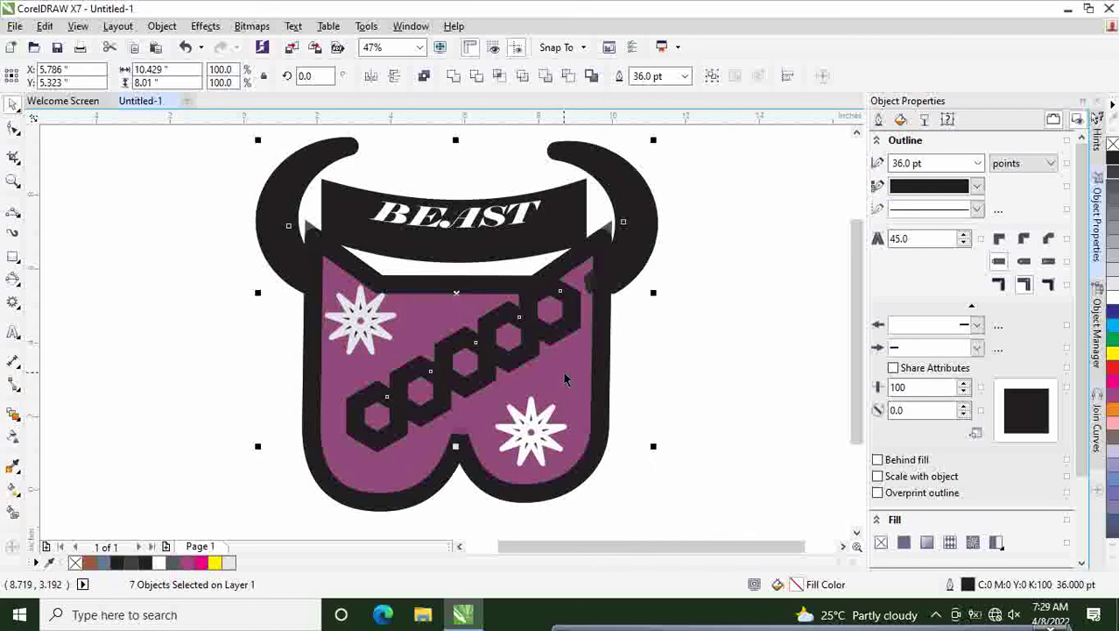
{"action": "left_click", "coordinate": [602, 368], "text": "shift"}
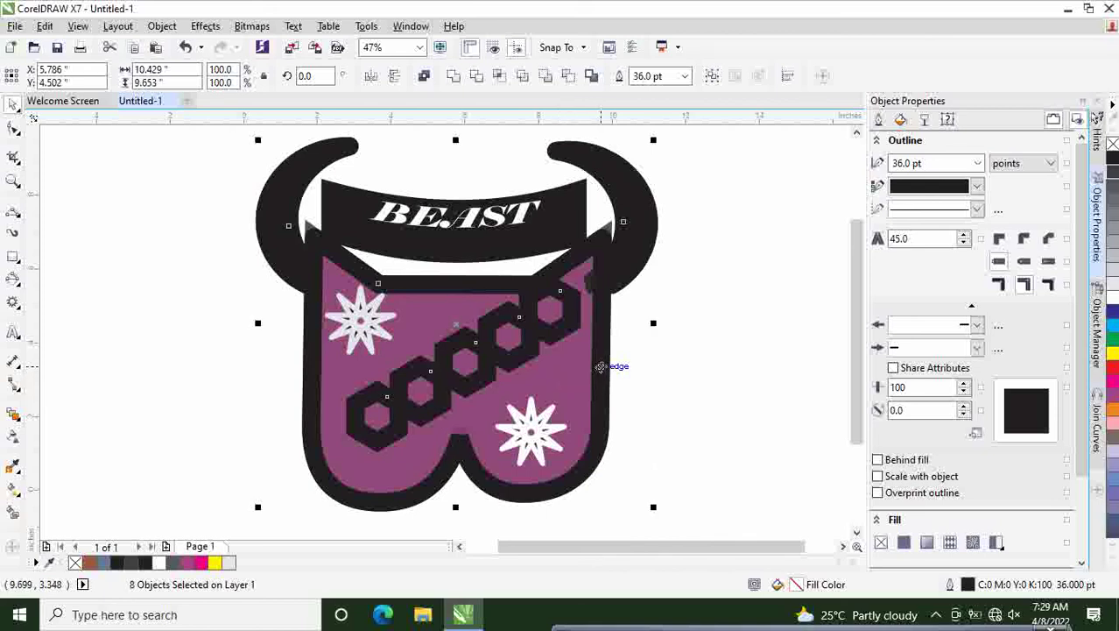
{"action": "left_click", "coordinate": [543, 242], "text": "shift"}
{"action": "left_click", "coordinate": [977, 188]}
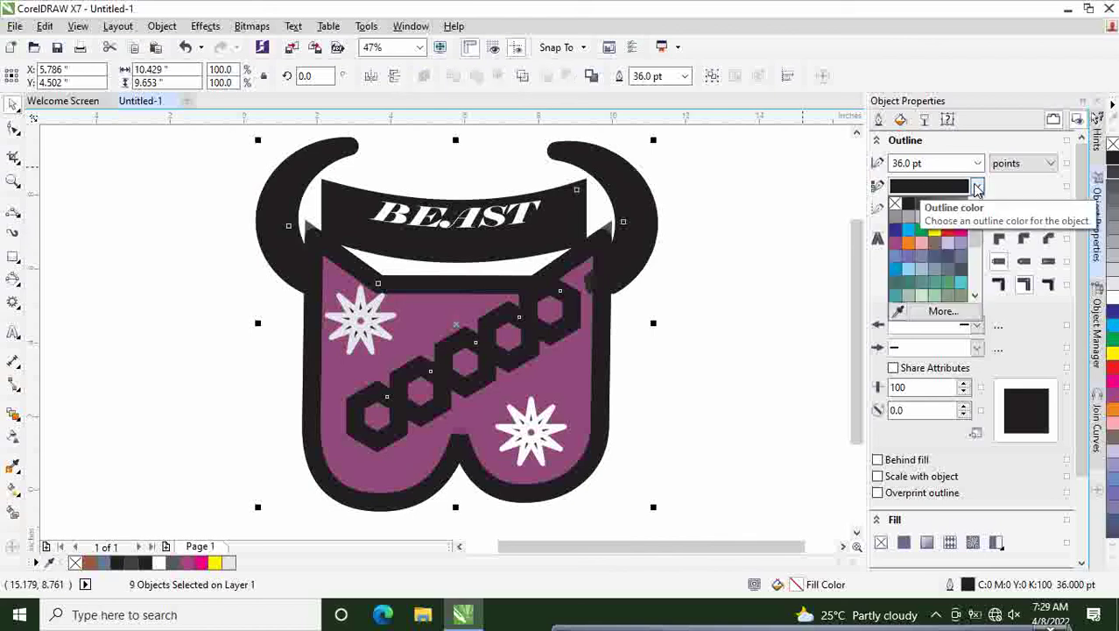
{"action": "scroll", "coordinate": [959, 267], "scroll_direction": "down", "scroll_amount": 3}
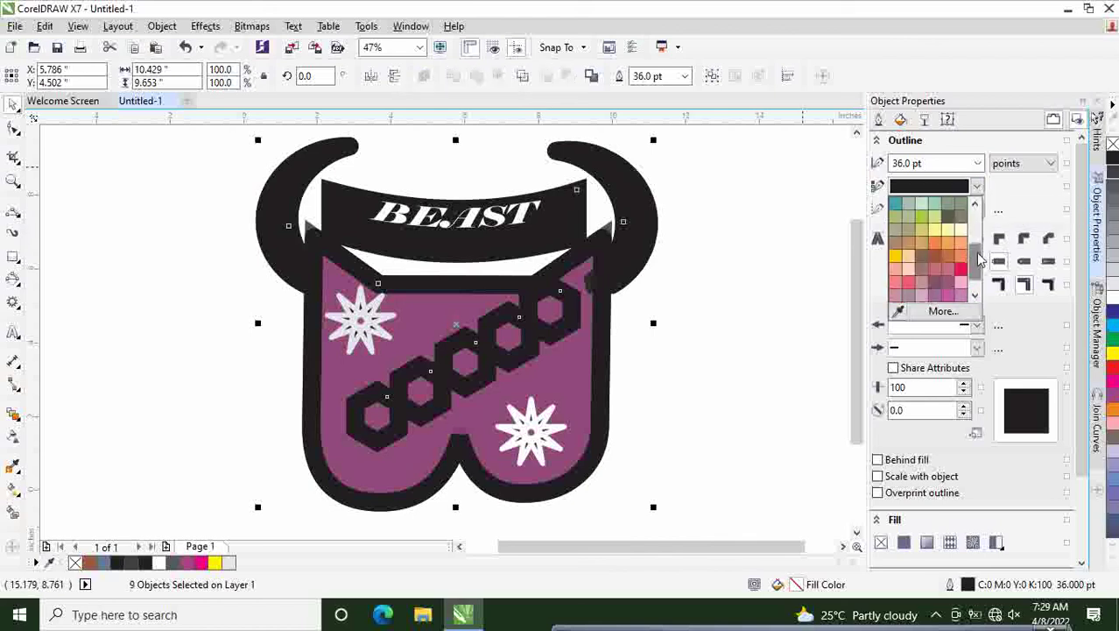
{"action": "left_click", "coordinate": [935, 260]}
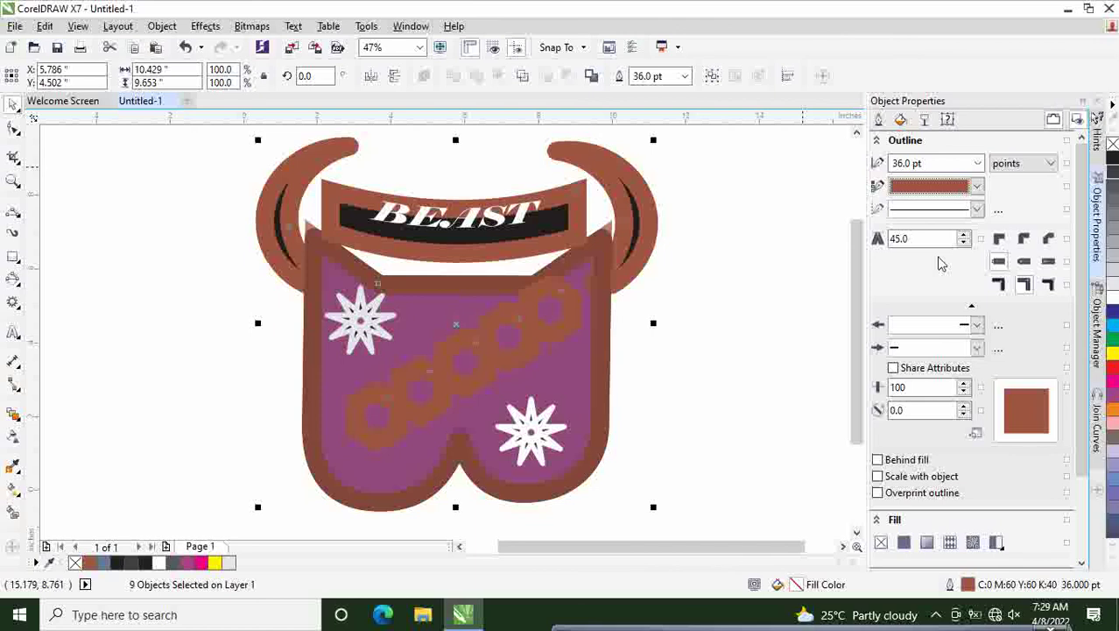
{"action": "left_click", "coordinate": [1112, 160]}
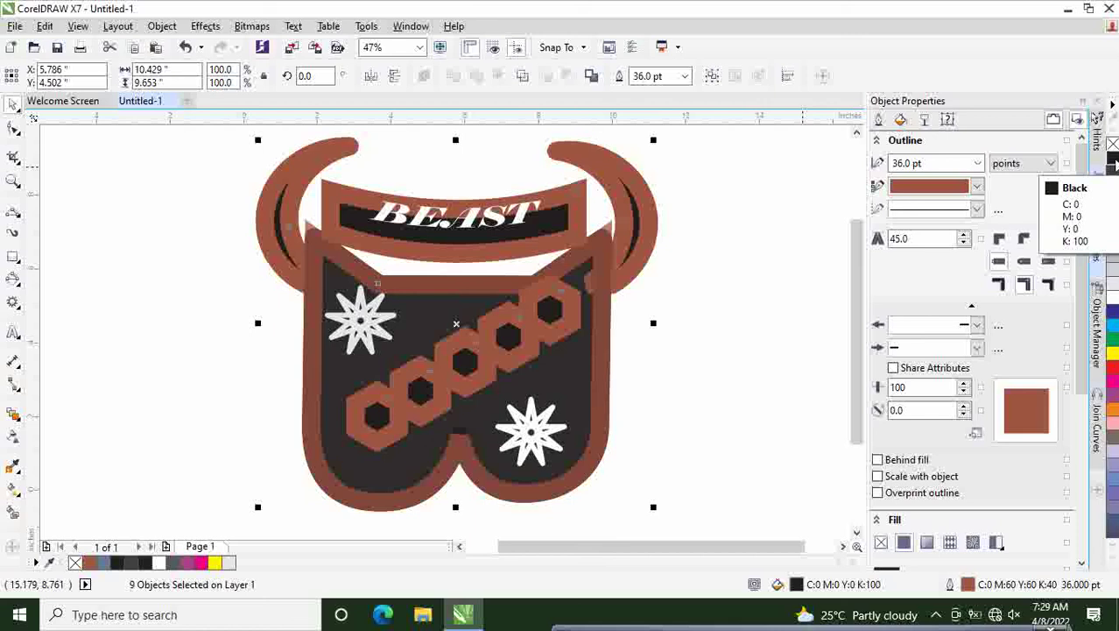
{"action": "left_click", "coordinate": [769, 309]}
Move the BEAST text off the banner to the empty area beyond the left horn.
{"action": "left_click", "coordinate": [517, 218]}
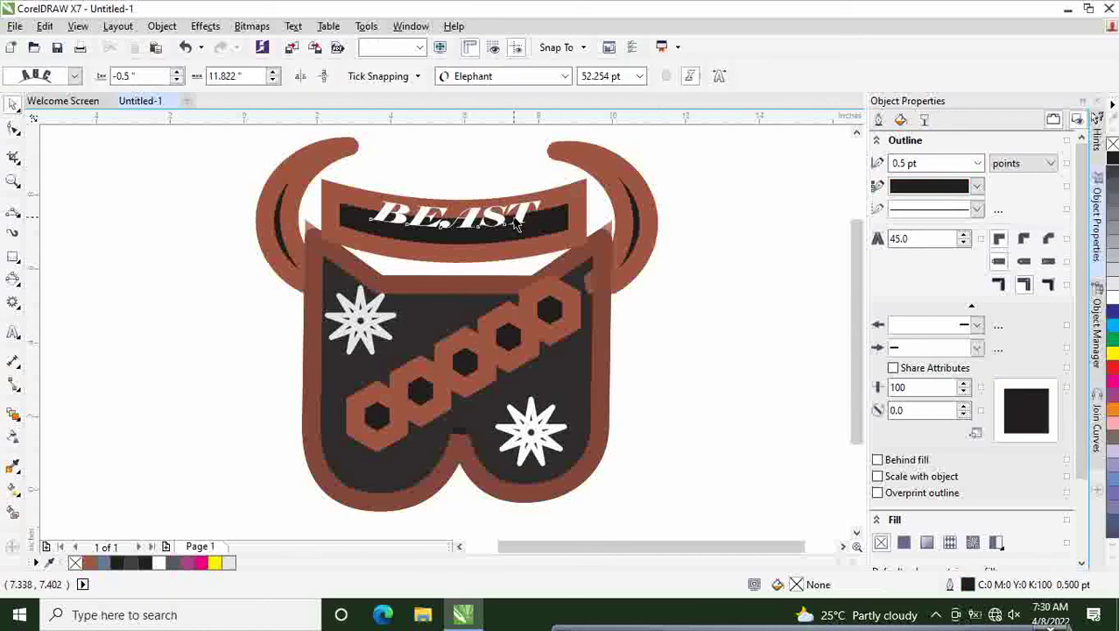
{"action": "left_click", "coordinate": [734, 230]}
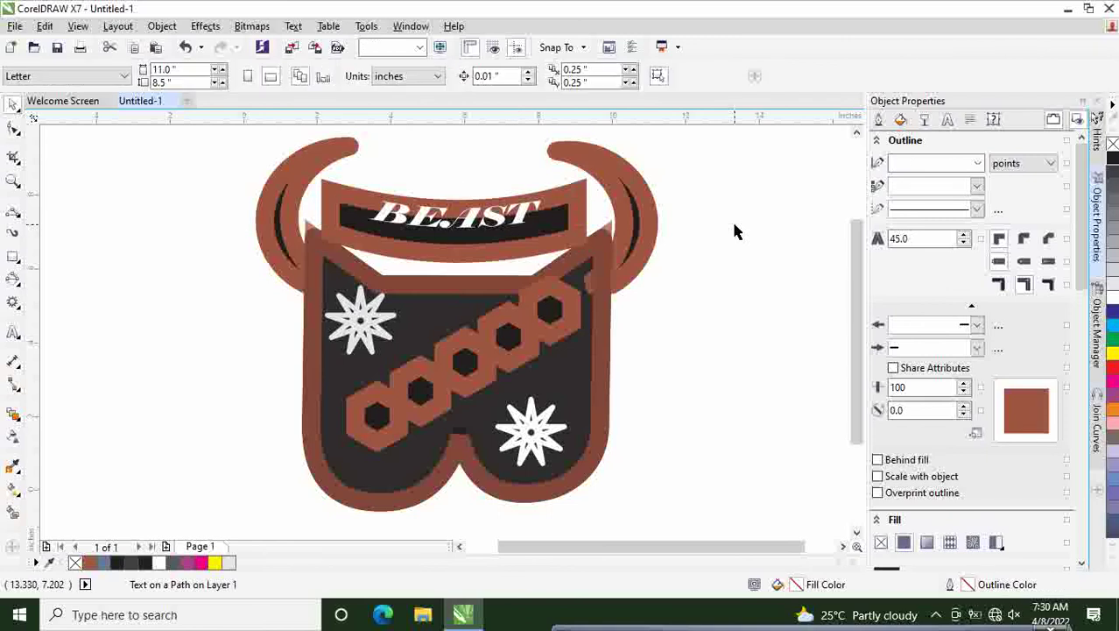
{"action": "left_click", "coordinate": [475, 236]}
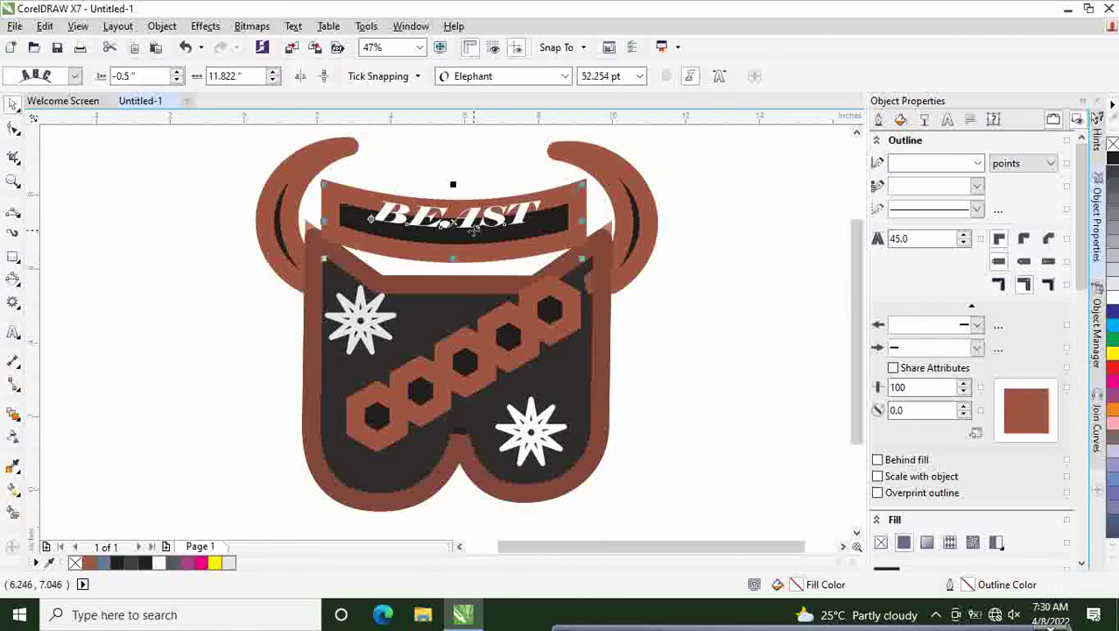
{"action": "left_click", "coordinate": [467, 230]}
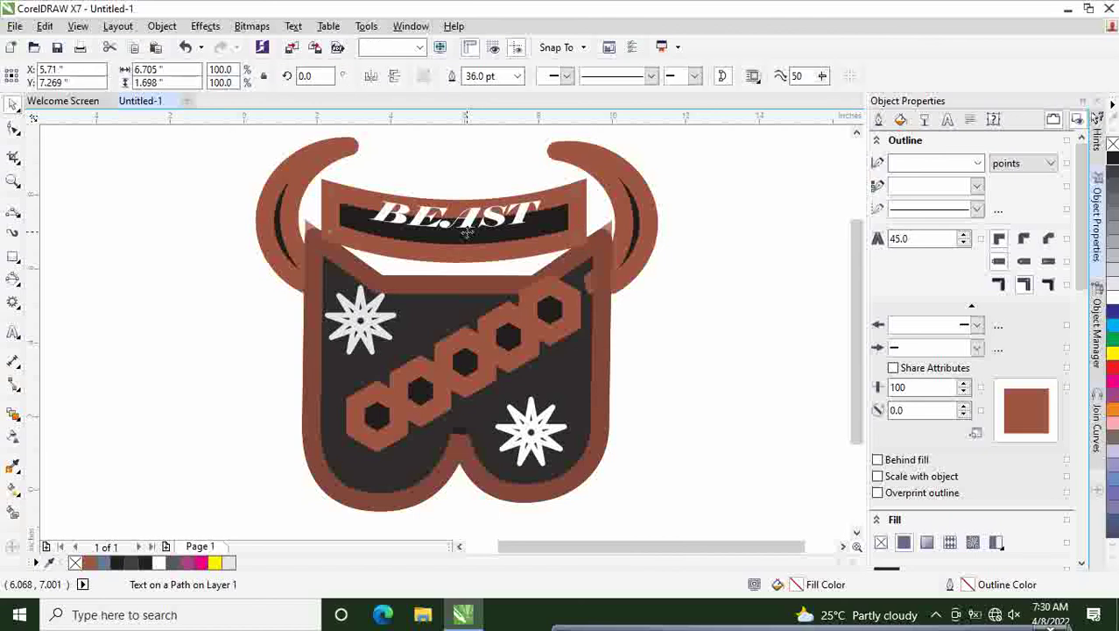
{"action": "left_click", "coordinate": [464, 230]}
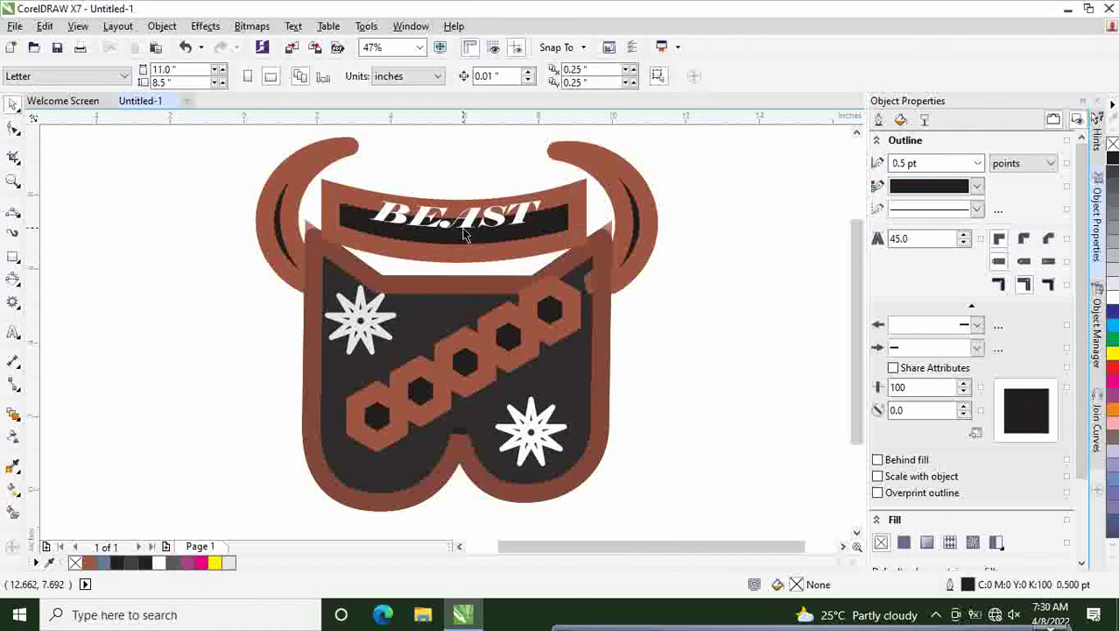
{"action": "left_click_drag", "start_coordinate": [464, 231], "coordinate": [151, 244]}
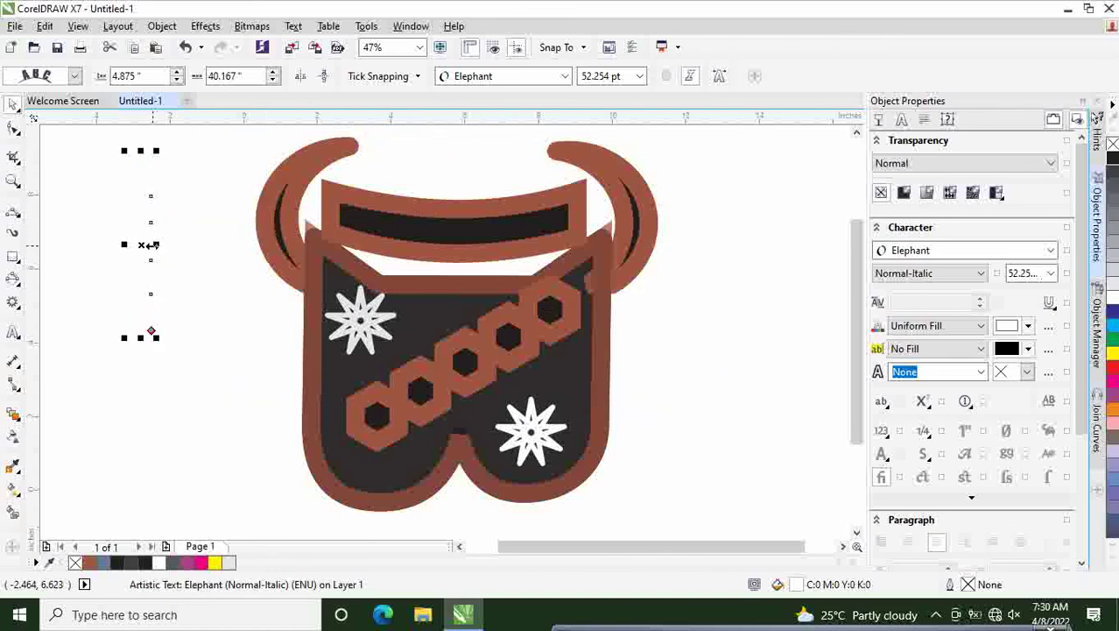
{"action": "key", "text": "Escape"}
Move the curved banner straight up between the horns, to about Y 7.62 inches.
{"action": "left_click", "coordinate": [431, 206]}
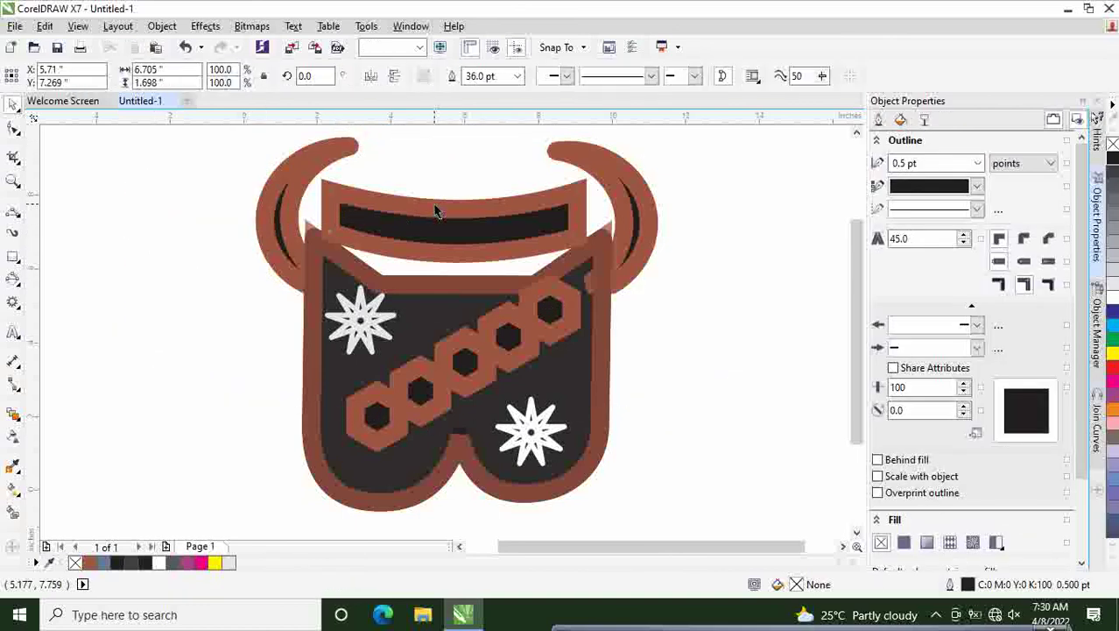
{"action": "left_click_drag", "start_coordinate": [434, 204], "coordinate": [435, 191]}
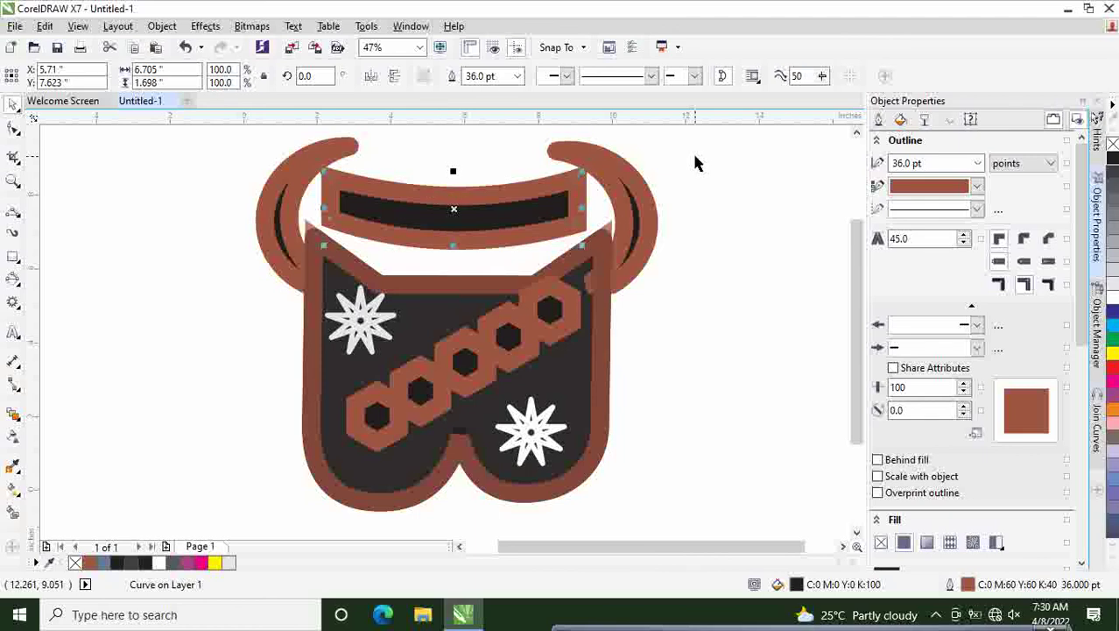
{"action": "left_click", "coordinate": [743, 178]}
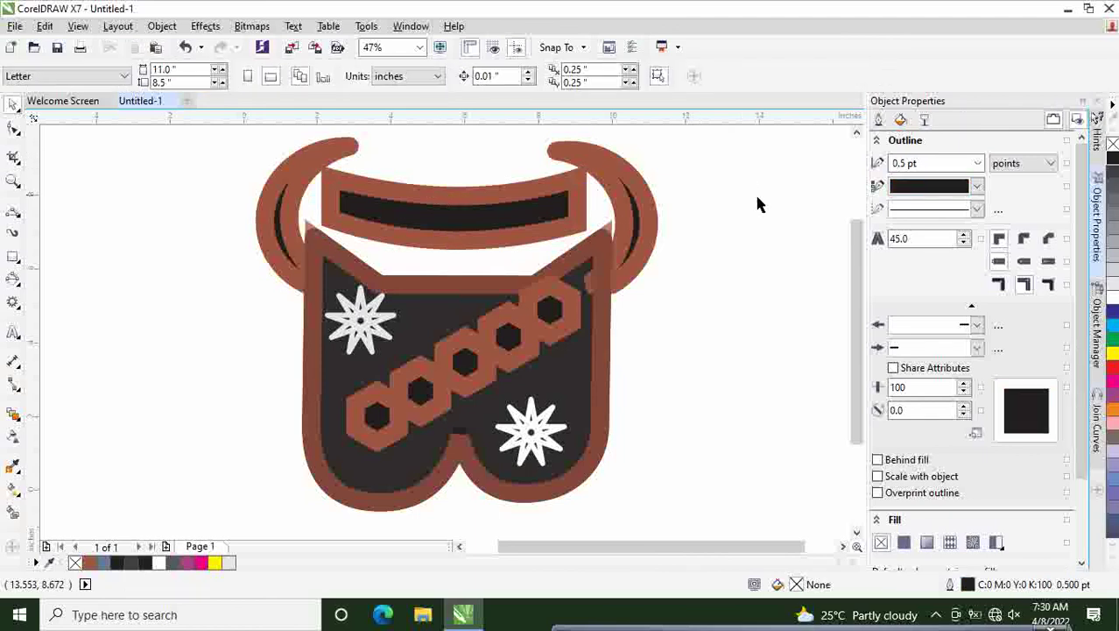
Try a 36 pt outline width on all objects of the logo, including both stars.
{"action": "scroll", "coordinate": [858, 313], "scroll_direction": "up", "scroll_amount": 1}
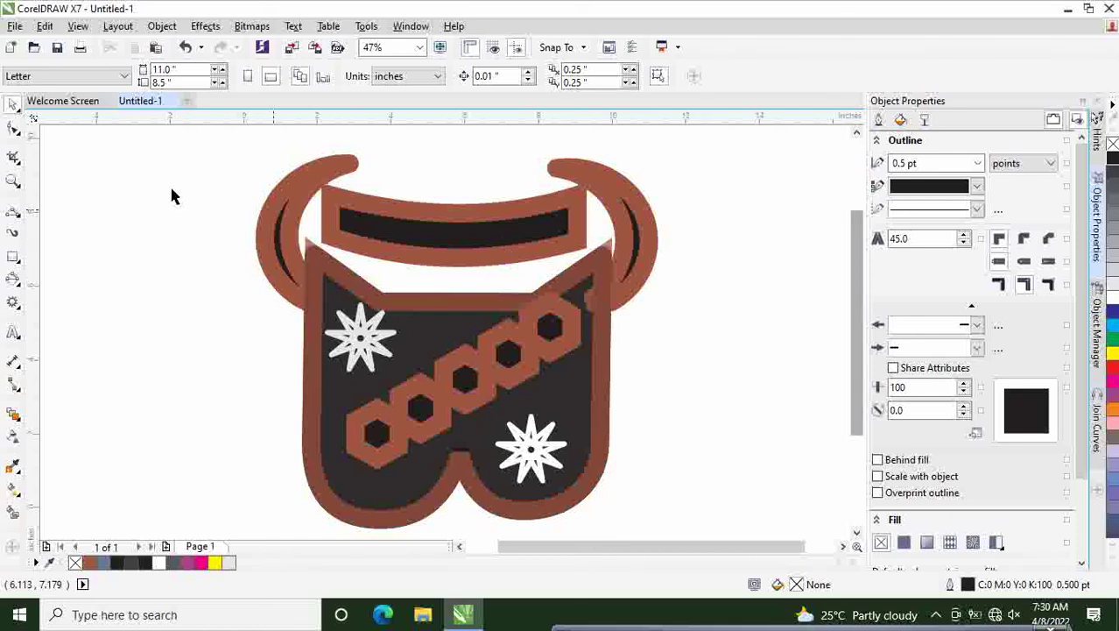
{"action": "mouse_move", "coordinate": [186, 131]}
{"action": "left_mouse_down"}
{"action": "mouse_move", "coordinate": [437, 319]}
{"action": "mouse_move", "coordinate": [617, 500]}
{"action": "mouse_move", "coordinate": [685, 534]}
{"action": "mouse_move", "coordinate": [690, 519]}
{"action": "left_mouse_up"}
{"action": "left_click_drag", "start_coordinate": [862, 442], "coordinate": [858, 408]}
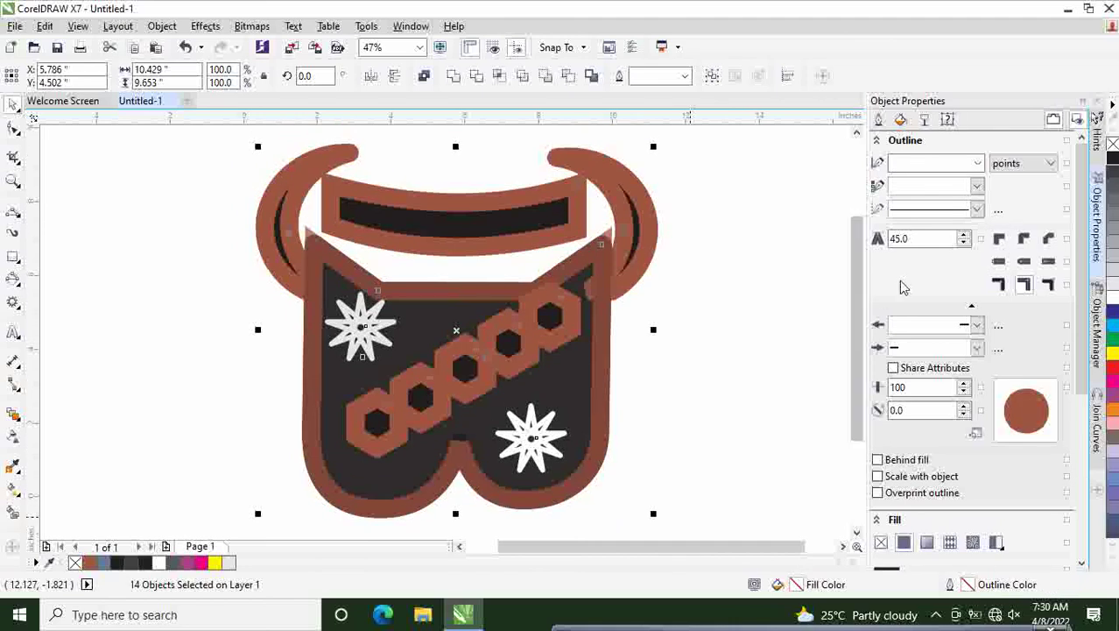
{"action": "left_click", "coordinate": [974, 166]}
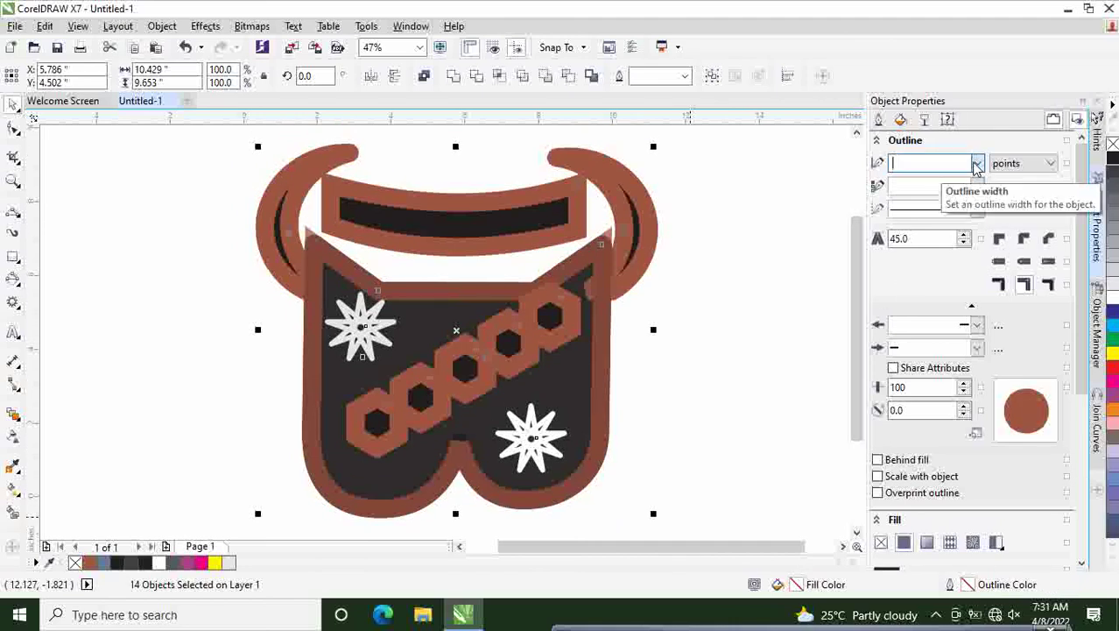
{"action": "left_click", "coordinate": [976, 166]}
{"action": "left_click", "coordinate": [930, 349]}
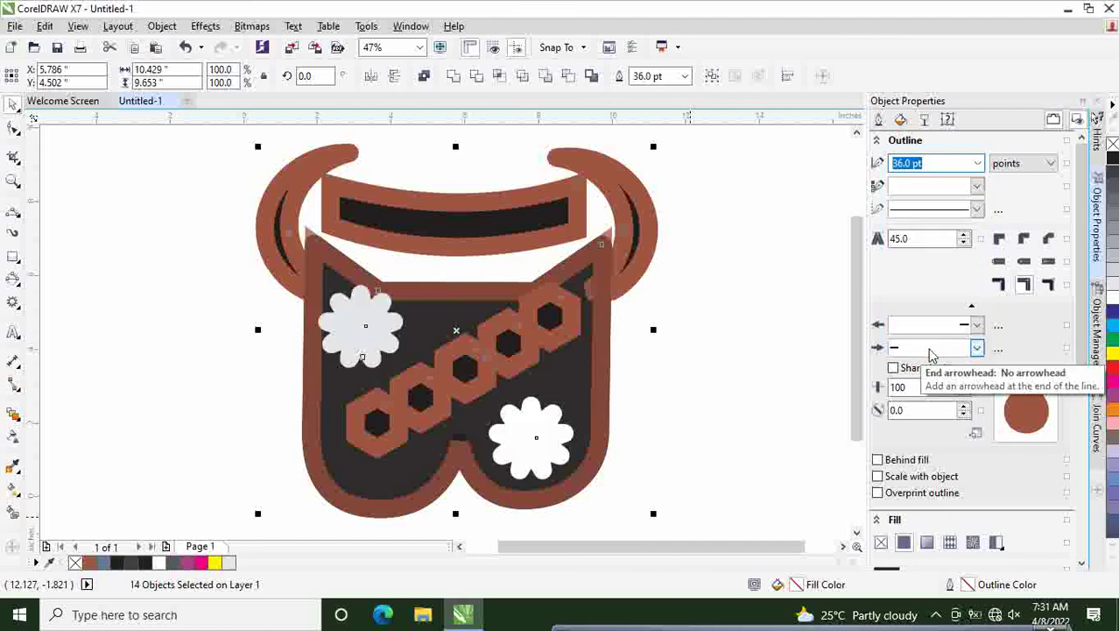
{"action": "left_click", "coordinate": [777, 387]}
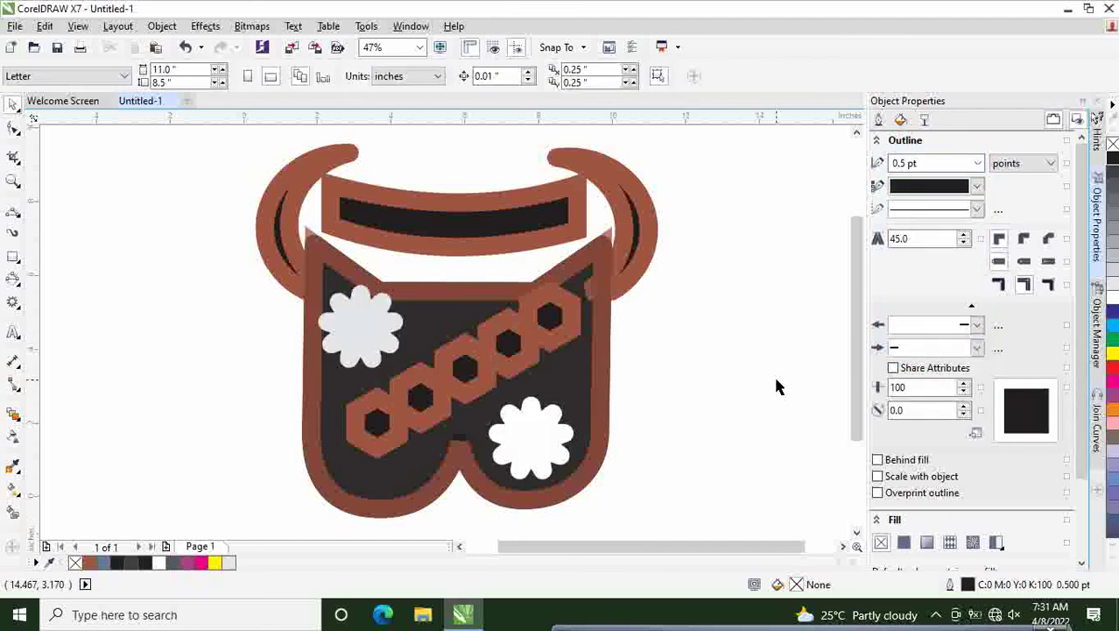
{"action": "key", "text": "ctrl+z"}
{"action": "left_click", "coordinate": [741, 387]}
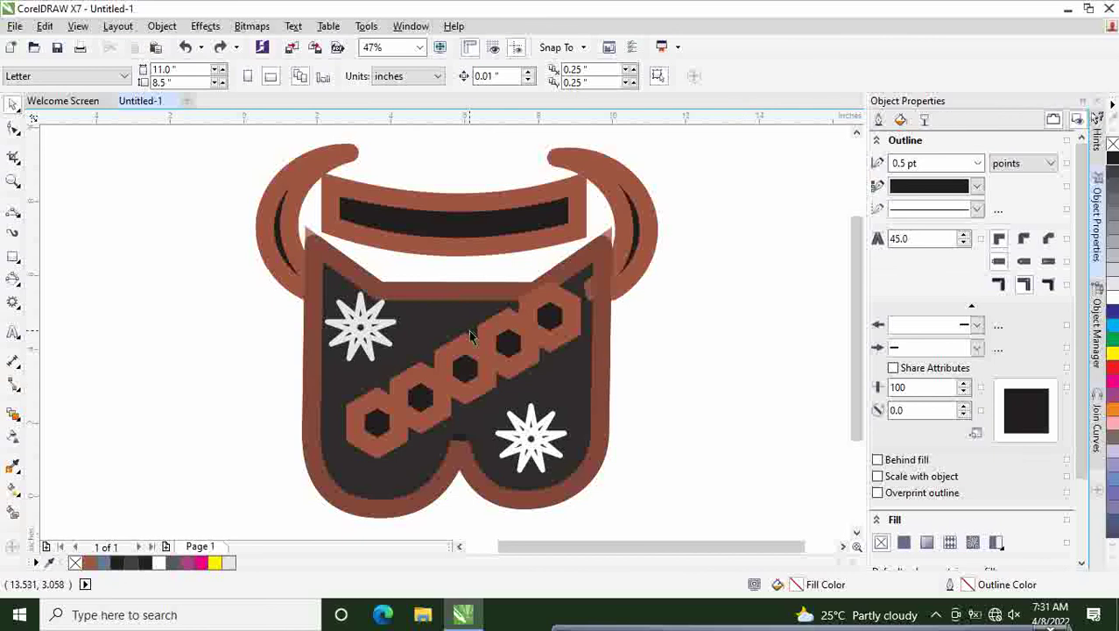
Give the curved banner's brown outline round corners.
{"action": "left_click", "coordinate": [443, 210]}
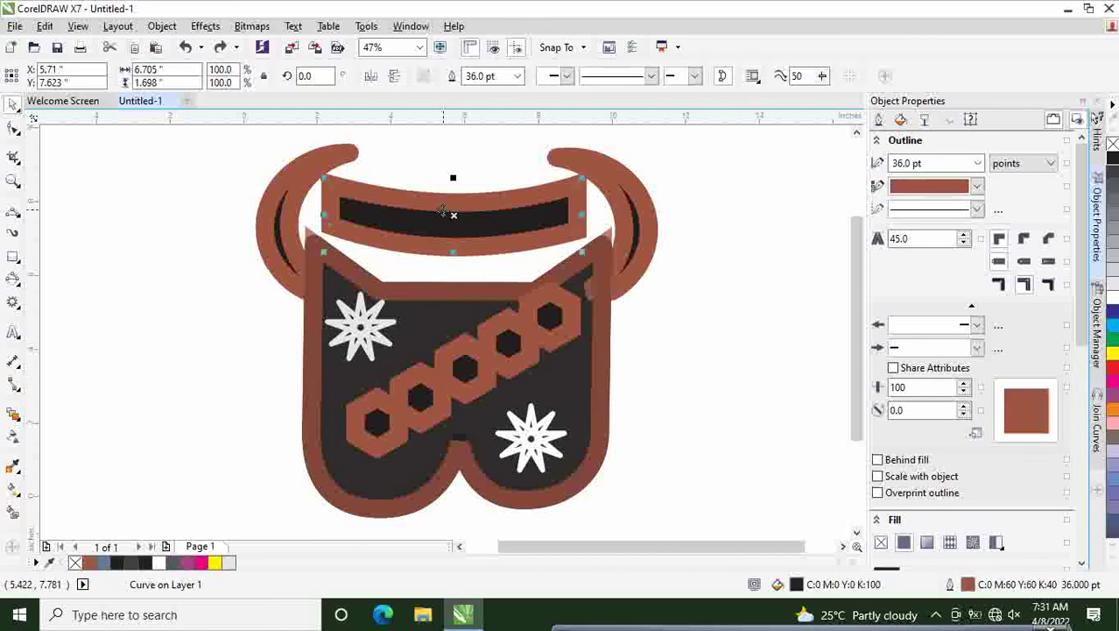
{"action": "left_click", "coordinate": [1025, 239]}
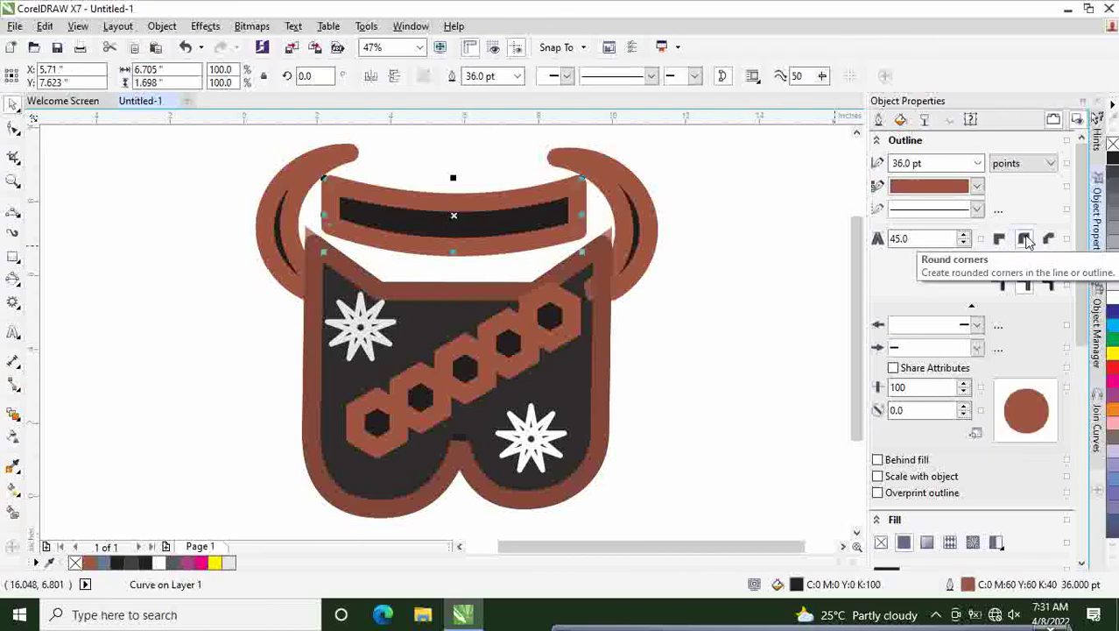
{"action": "left_click", "coordinate": [715, 265]}
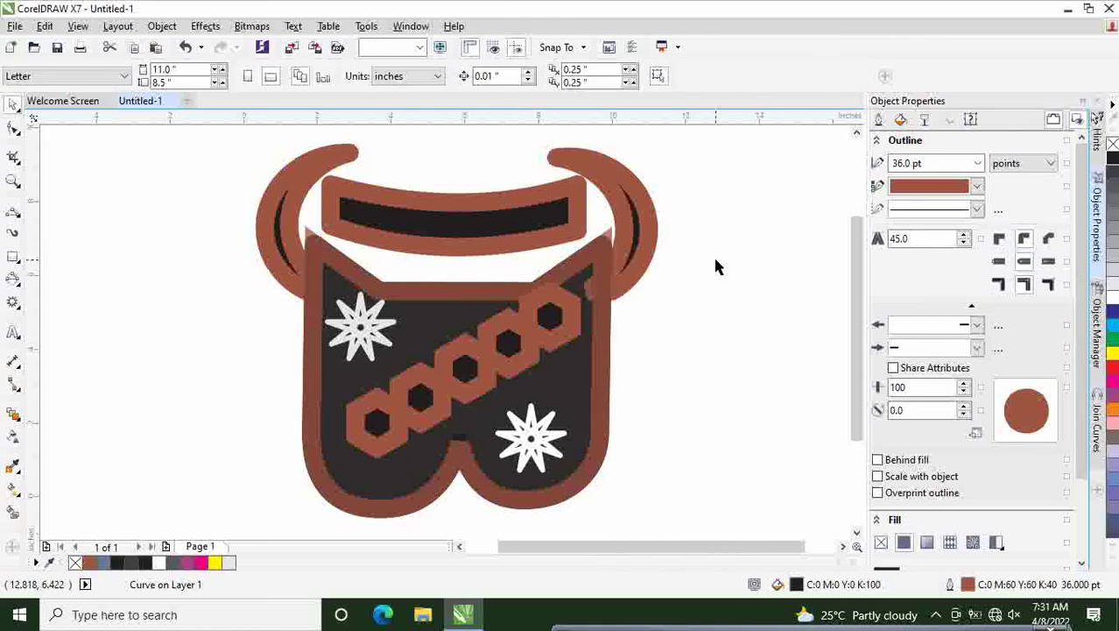
{"action": "left_click", "coordinate": [428, 235]}
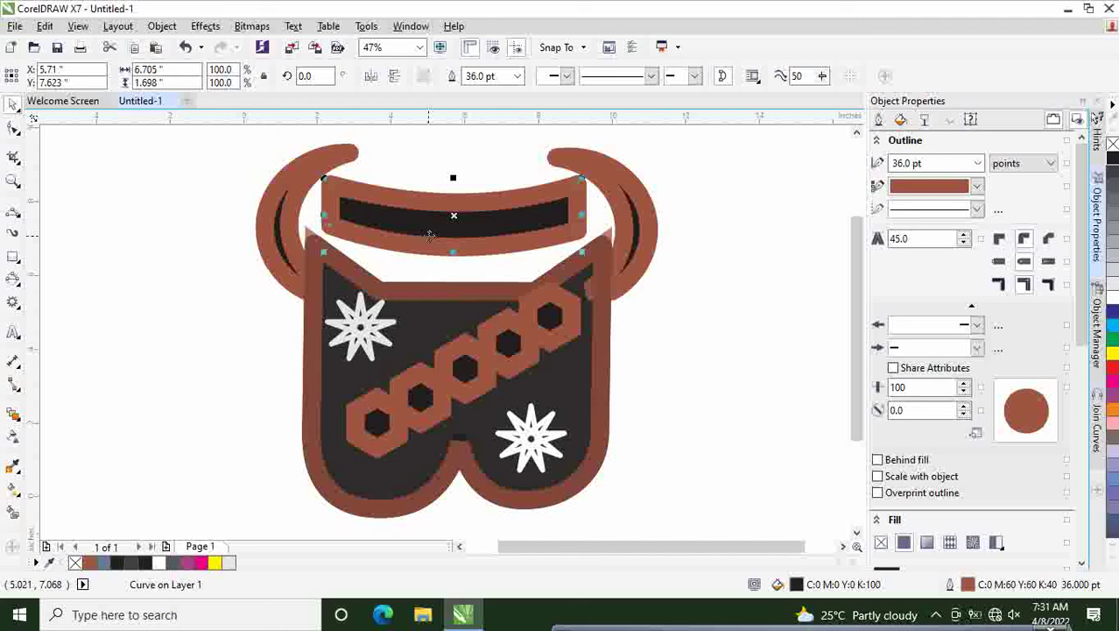
{"action": "left_click", "coordinate": [207, 426]}
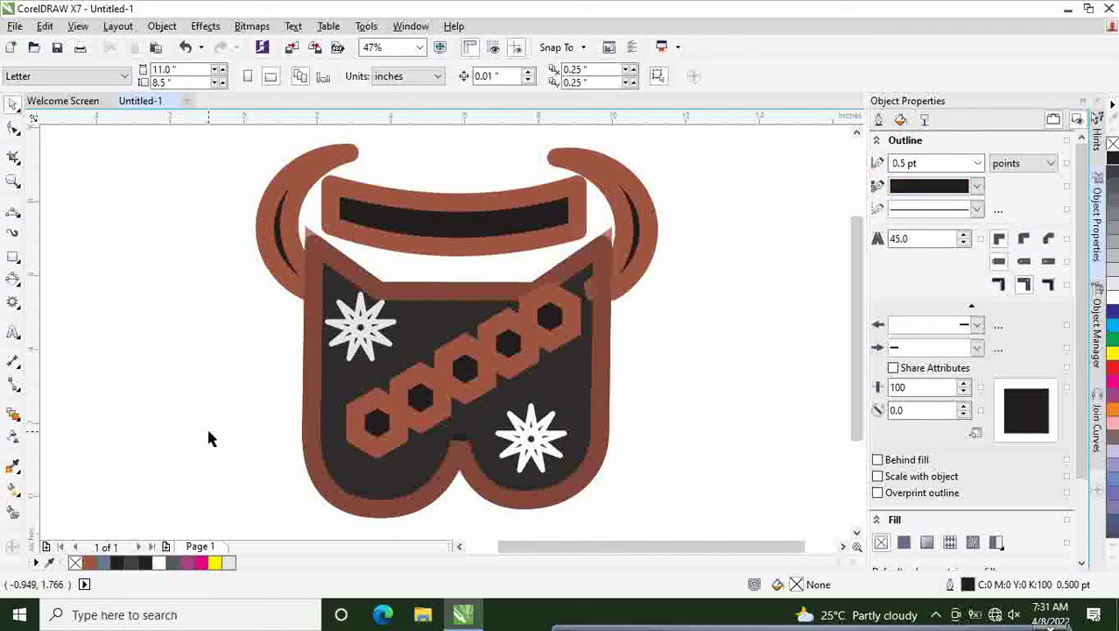
{"action": "left_click", "coordinate": [639, 275]}
{"action": "left_click", "coordinate": [735, 326]}
Fill the mask body with a linear black-to-white fountain fill running diagonally from its upper left to its lower right.
{"action": "left_click", "coordinate": [19, 495]}
{"action": "left_click", "coordinate": [78, 489]}
{"action": "left_click", "coordinate": [388, 402]}
{"action": "left_click", "coordinate": [390, 364]}
{"action": "left_click_drag", "start_coordinate": [397, 342], "coordinate": [571, 465]}
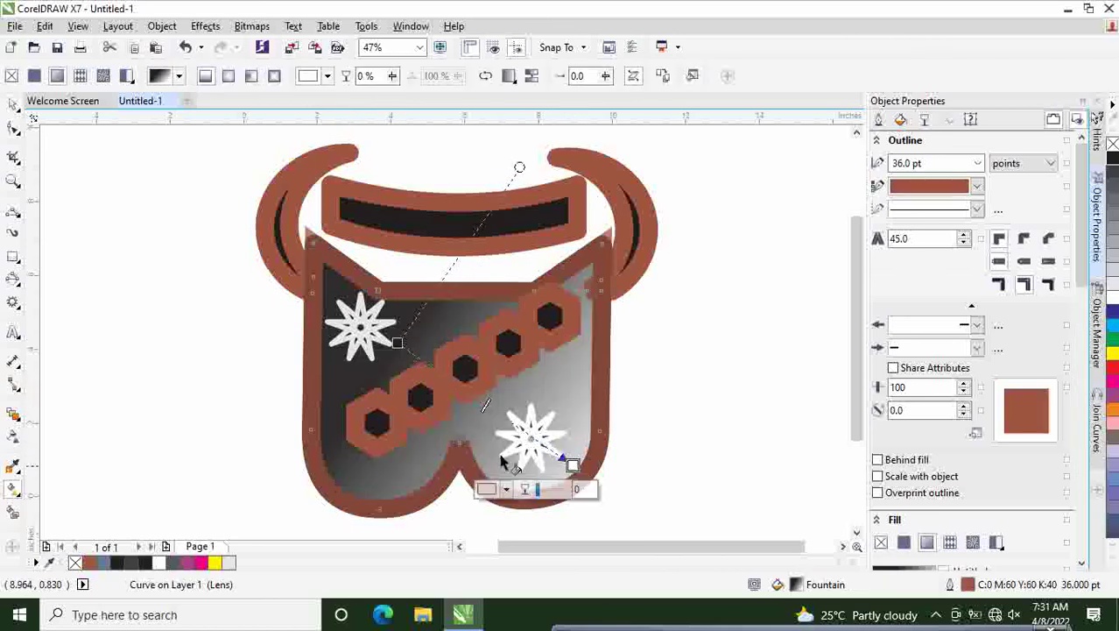
Extend the fountain fill to the hexagons, stars, horns and banner, and set the end node's transparency to 28.
{"action": "left_click", "coordinate": [377, 423], "text": "shift"}
{"action": "left_click", "coordinate": [465, 370], "text": "shift"}
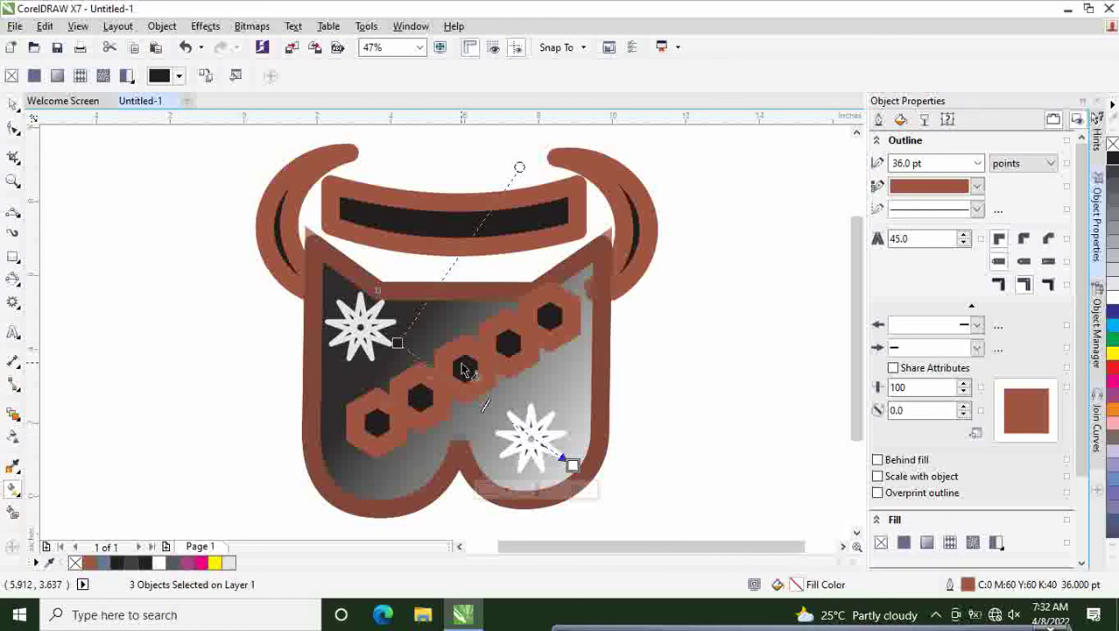
{"action": "left_click", "coordinate": [508, 344], "text": "shift"}
{"action": "left_click", "coordinate": [550, 317], "text": "shift"}
{"action": "left_click", "coordinate": [530, 442], "text": "shift"}
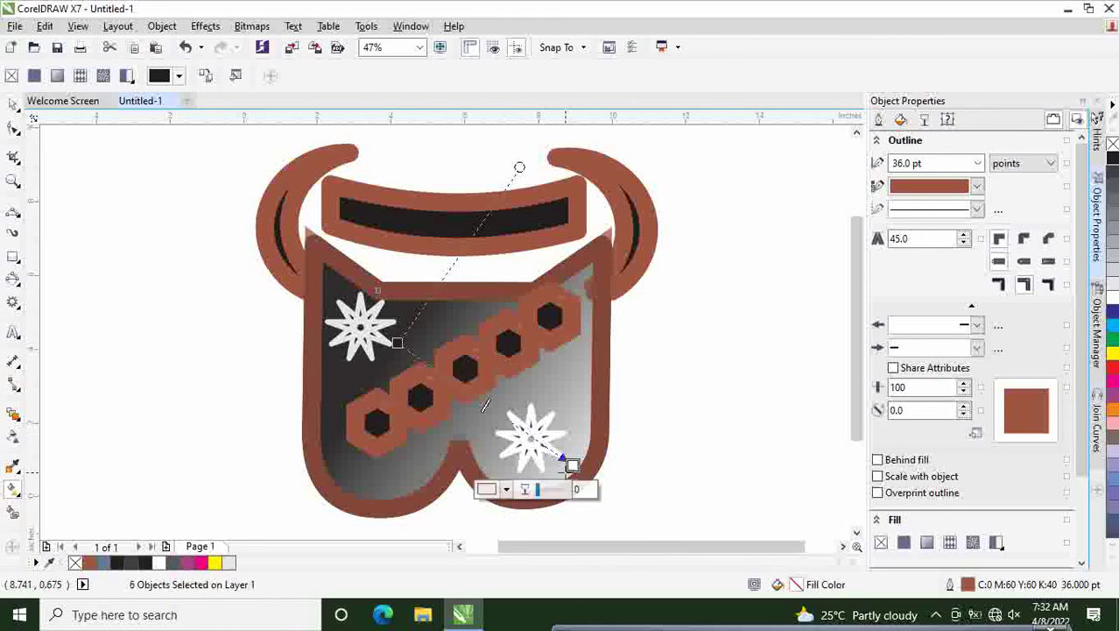
{"action": "left_click", "coordinate": [294, 263], "text": "shift"}
{"action": "left_click", "coordinate": [399, 215], "text": "shift"}
{"action": "left_click", "coordinate": [482, 210], "text": "shift"}
{"action": "left_click", "coordinate": [482, 210], "text": "shift"}
{"action": "left_click_drag", "start_coordinate": [539, 493], "coordinate": [544, 490]}
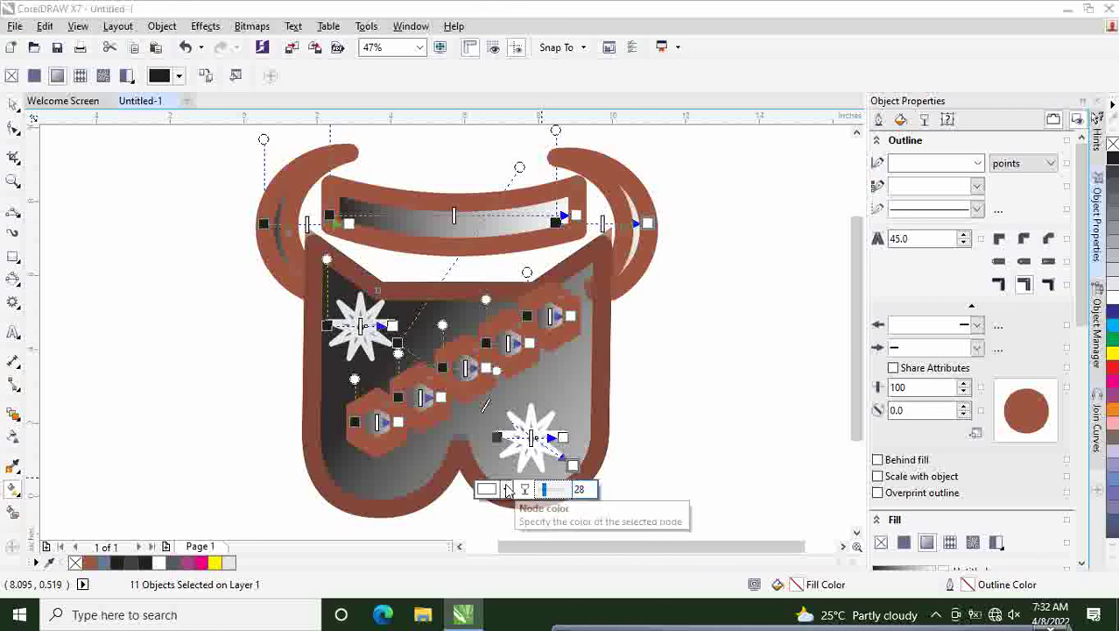
Change the end color of all the selected fountain fills to red #D12C2C and deselect the artwork.
{"action": "left_click", "coordinate": [506, 489]}
{"action": "left_click", "coordinate": [561, 380]}
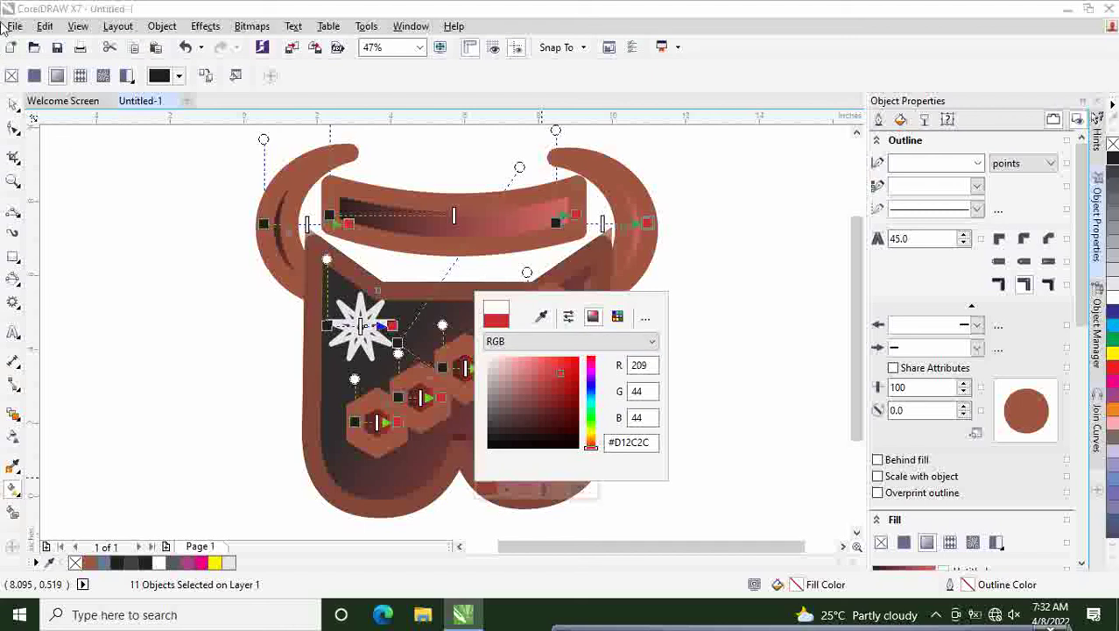
{"action": "left_click", "coordinate": [13, 105]}
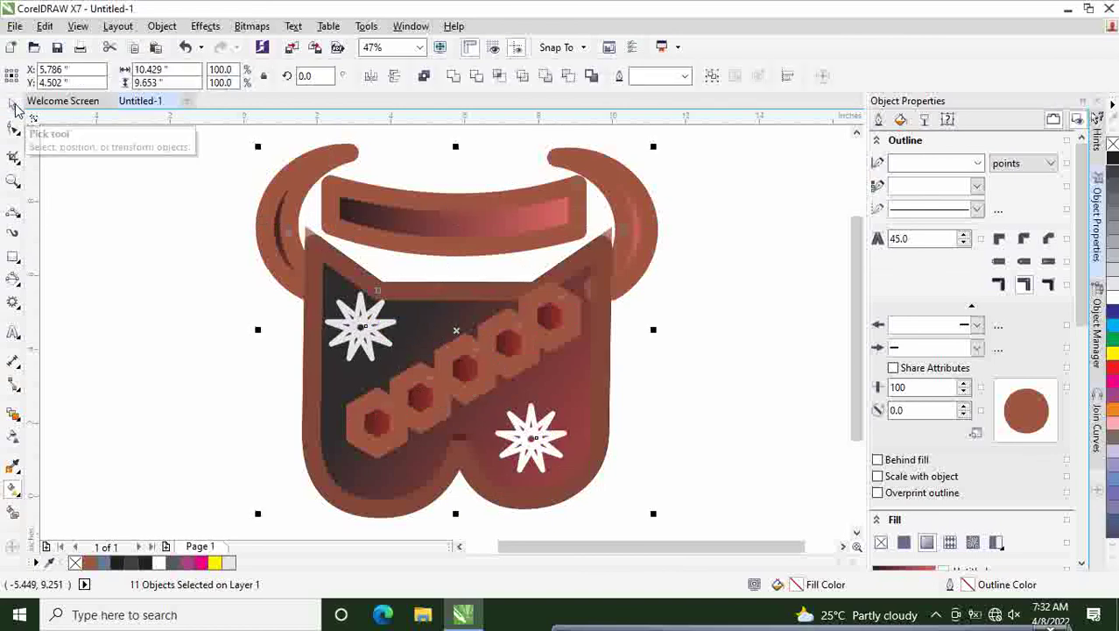
{"action": "left_click", "coordinate": [134, 331]}
{"action": "left_click_drag", "start_coordinate": [855, 385], "coordinate": [855, 378]}
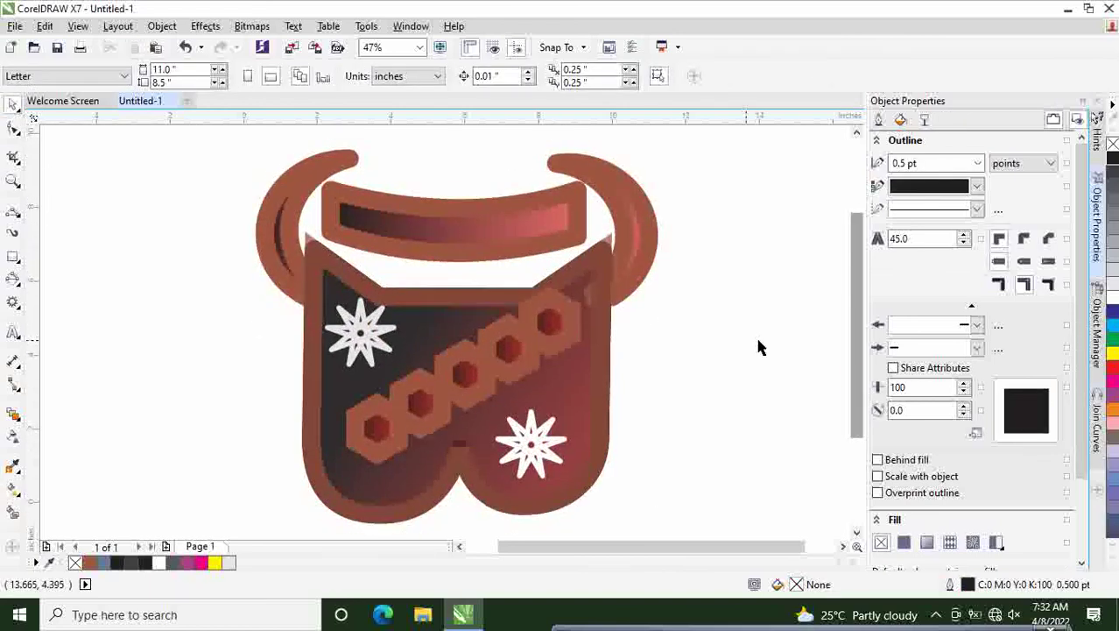
Save the drawing in the CorelProjects folder as a CDR file named Converting B.
{"action": "left_click", "coordinate": [15, 27]}
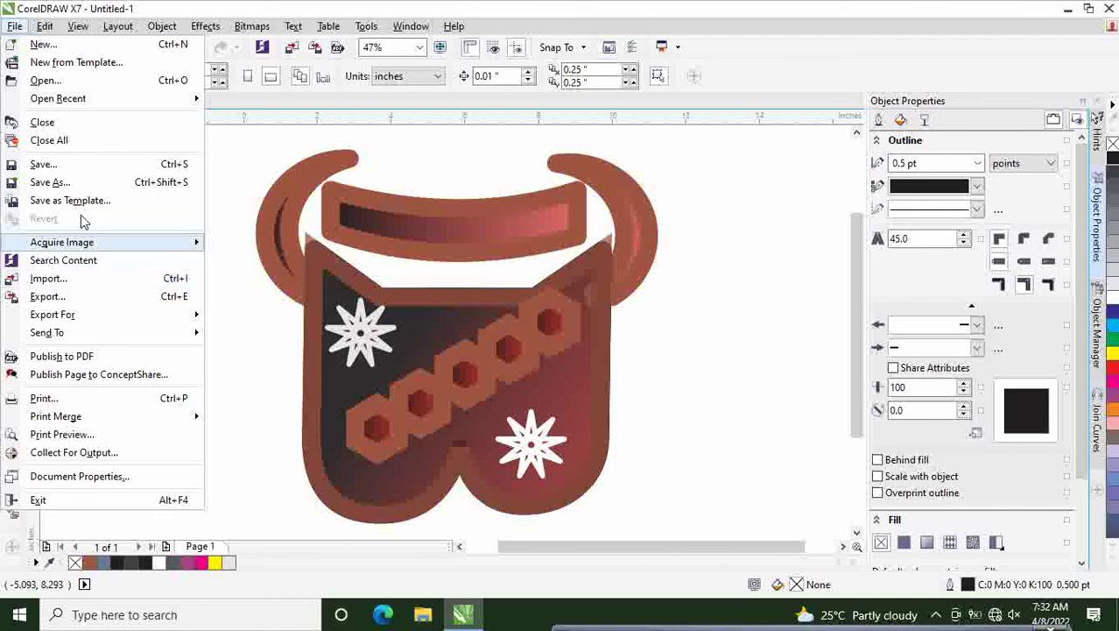
{"action": "left_click", "coordinate": [53, 175]}
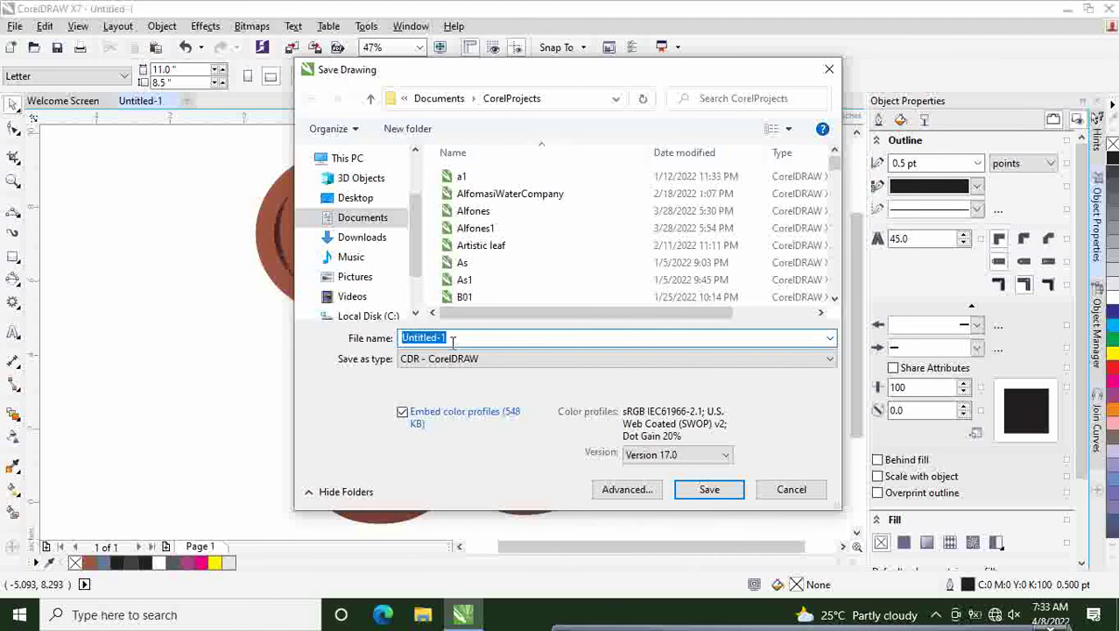
{"action": "type", "text": "B"}
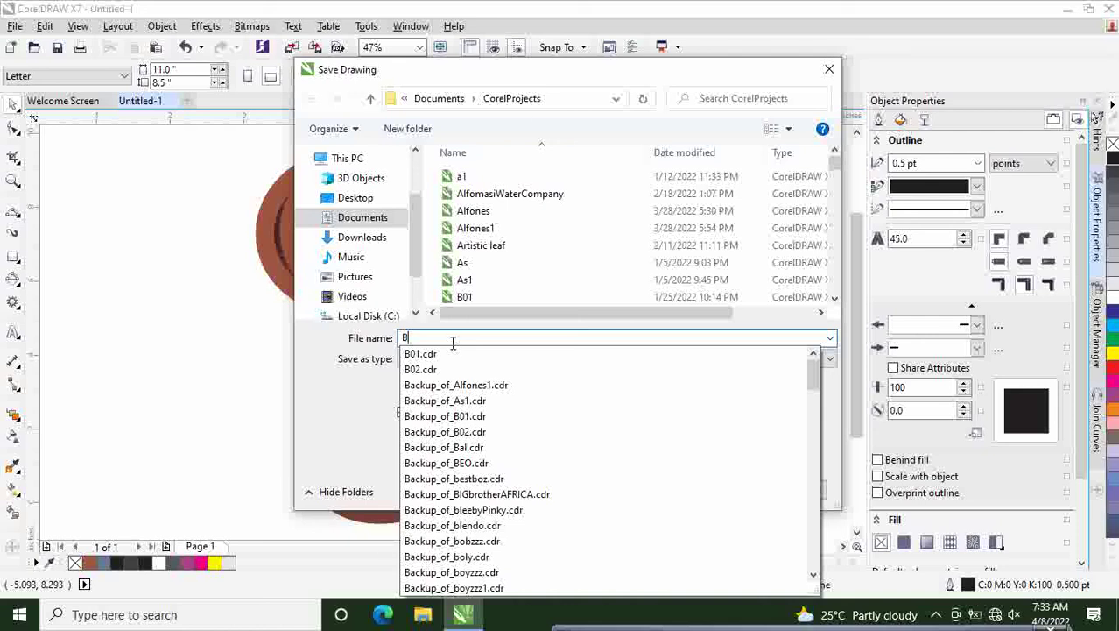
{"action": "key", "text": "BackSpace"}
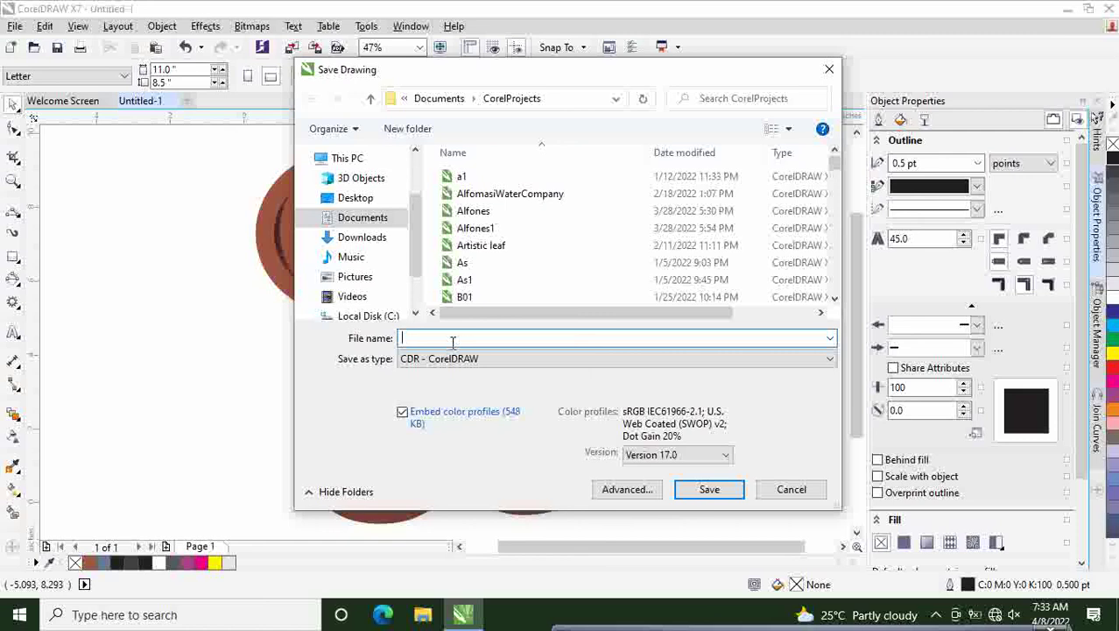
{"action": "type", "text": "cConverting B"}
{"action": "left_click", "coordinate": [410, 338]}
{"action": "key", "text": "BackSpace"}
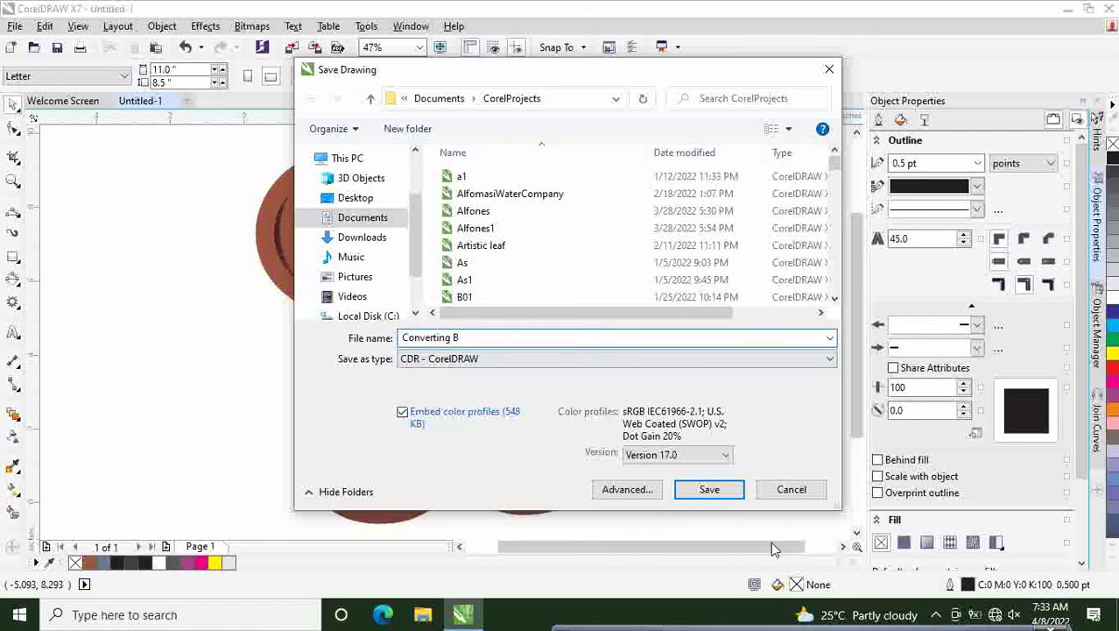
{"action": "left_click", "coordinate": [708, 491]}
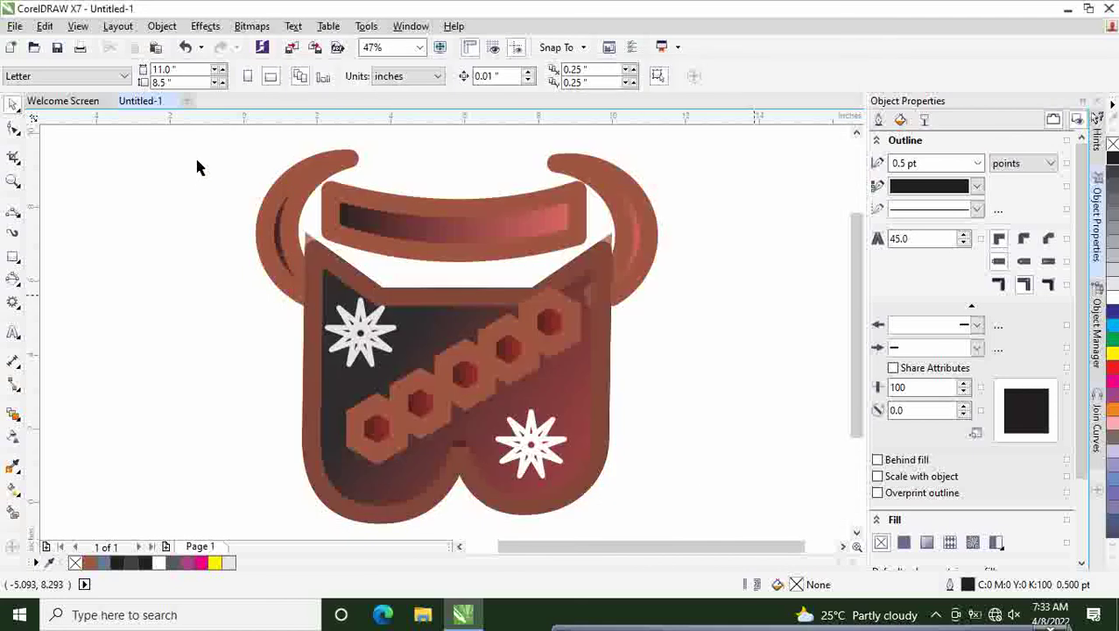
Remove the outlines from all objects of the artwork by setting the outline width to None, and deselect them.
{"action": "left_click_drag", "start_coordinate": [203, 134], "coordinate": [200, 206]}
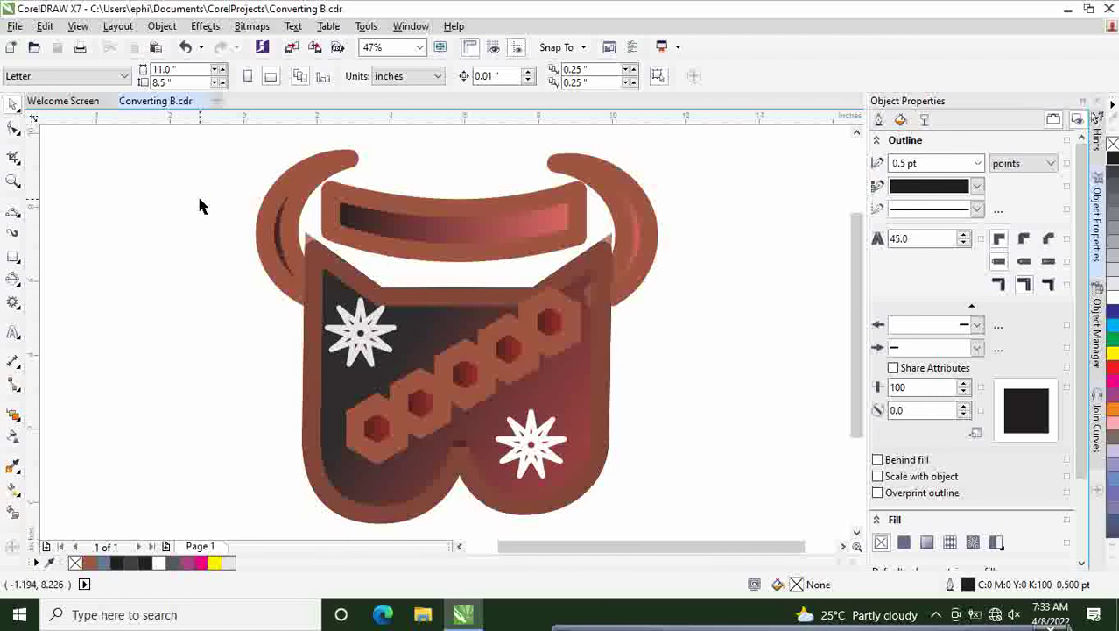
{"action": "mouse_move", "coordinate": [180, 131]}
{"action": "left_mouse_down"}
{"action": "mouse_move", "coordinate": [676, 488]}
{"action": "mouse_move", "coordinate": [690, 519]}
{"action": "left_mouse_up"}
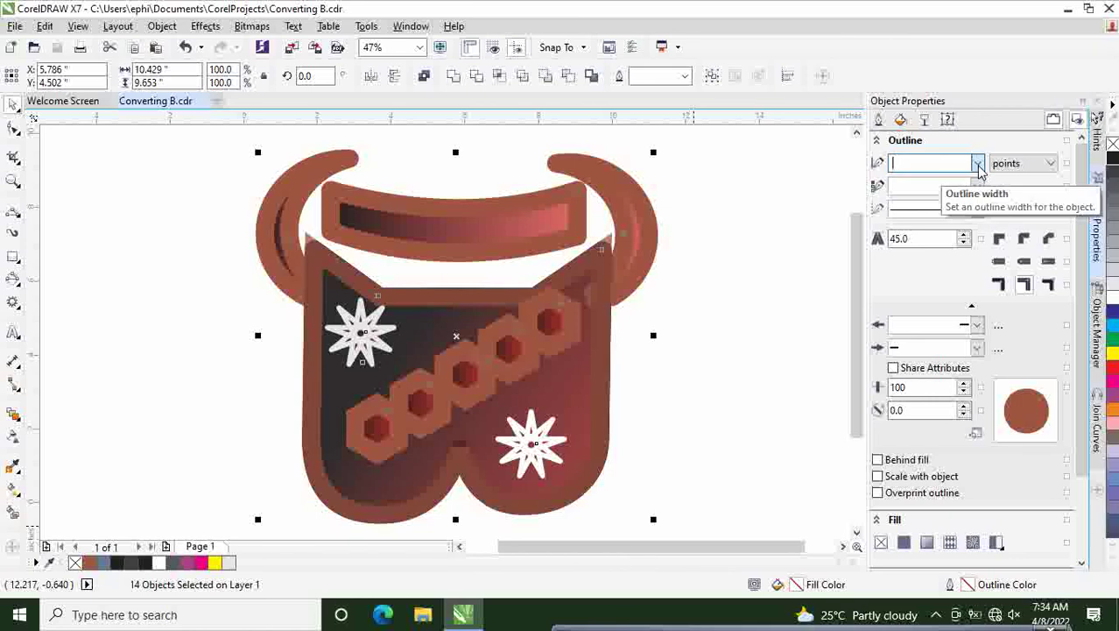
{"action": "left_click", "coordinate": [978, 169]}
{"action": "left_click", "coordinate": [954, 179]}
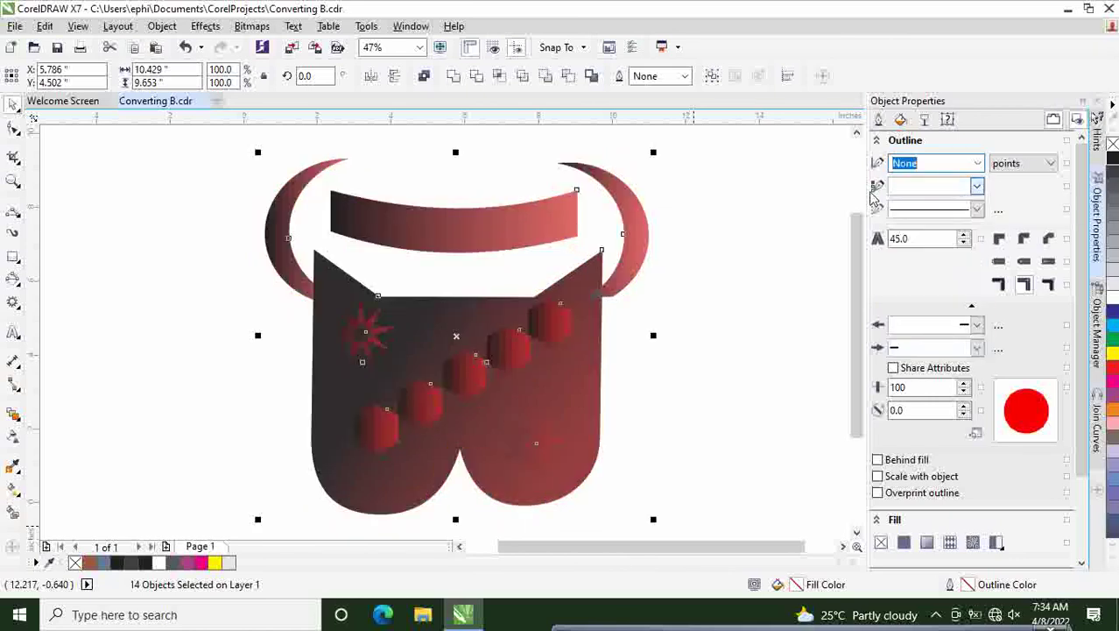
{"action": "left_click", "coordinate": [825, 217]}
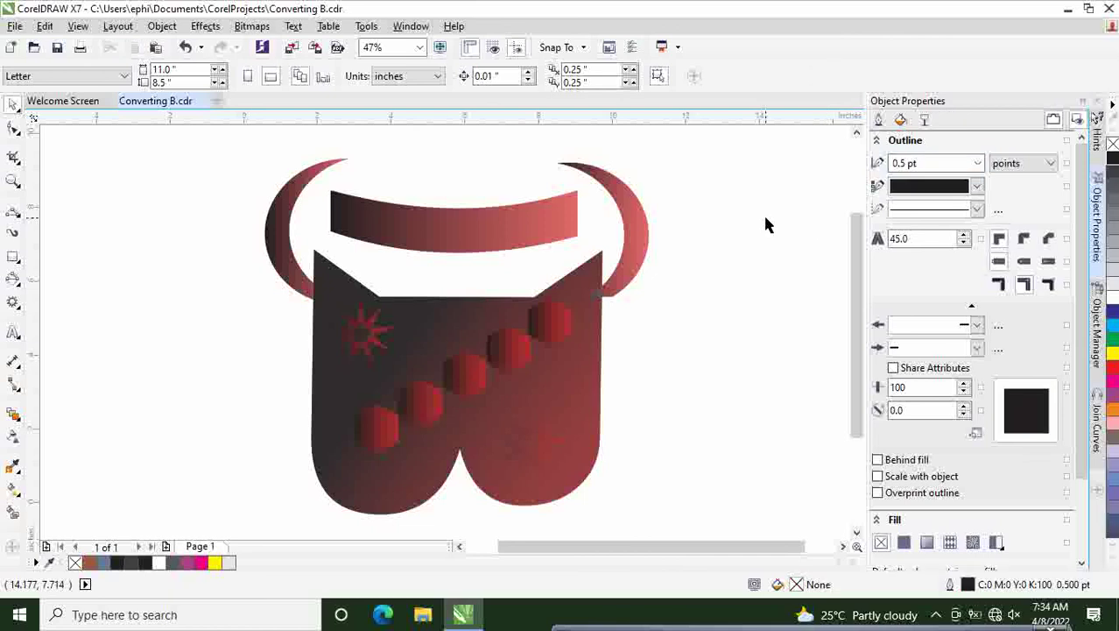